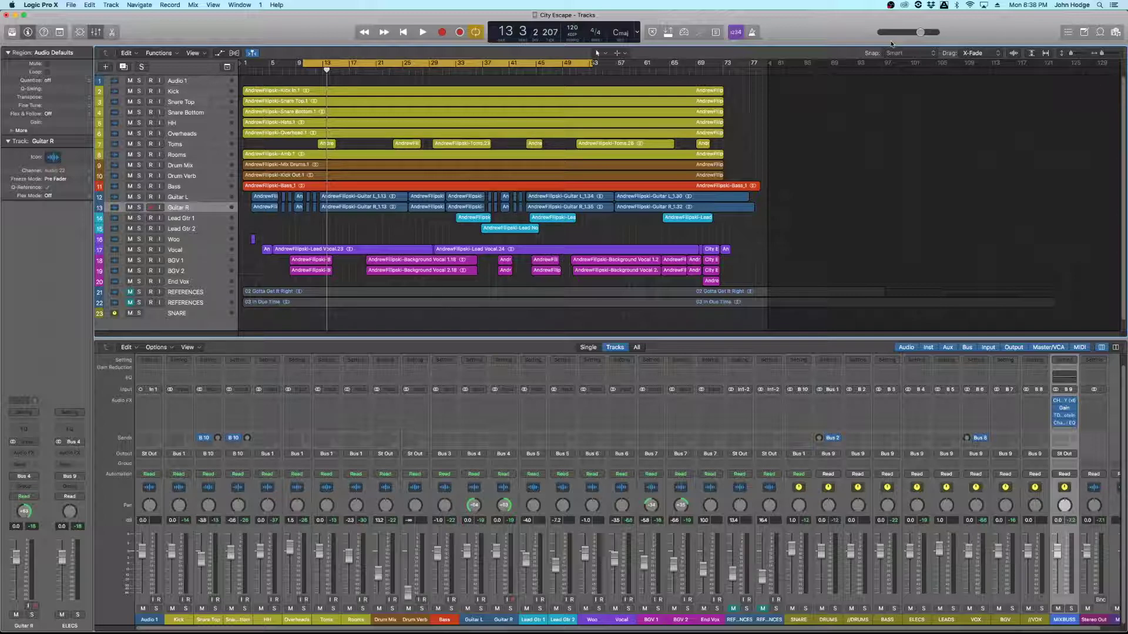
# - Play the mix and mute the five vocal tracks from Woo through End Vox during playback
pyautogui.press('space')
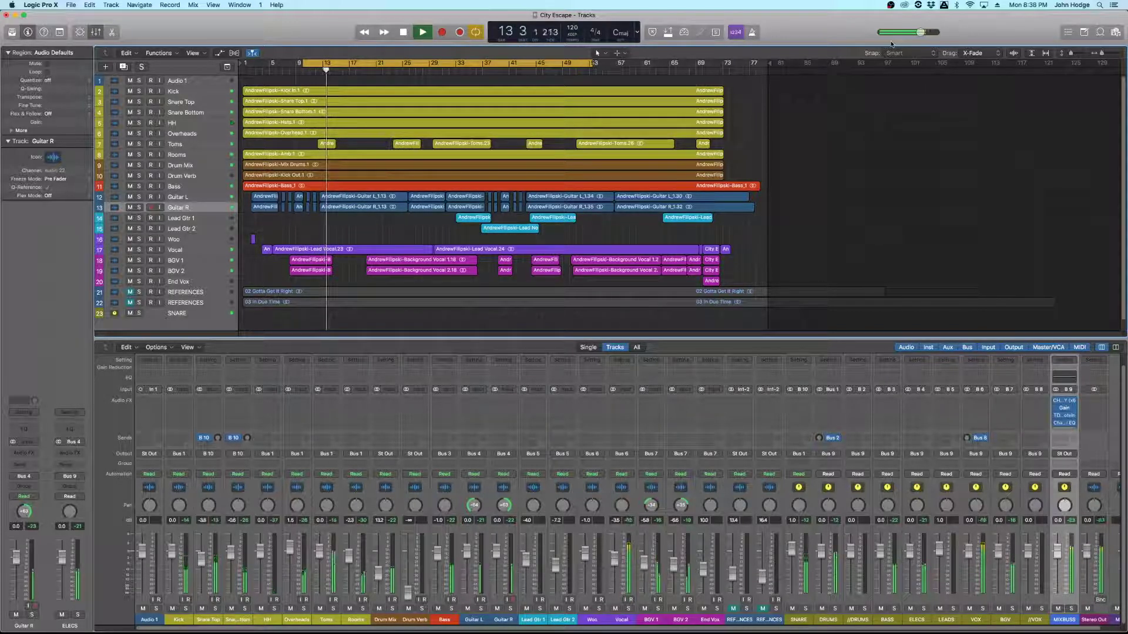
pyautogui.press('space')
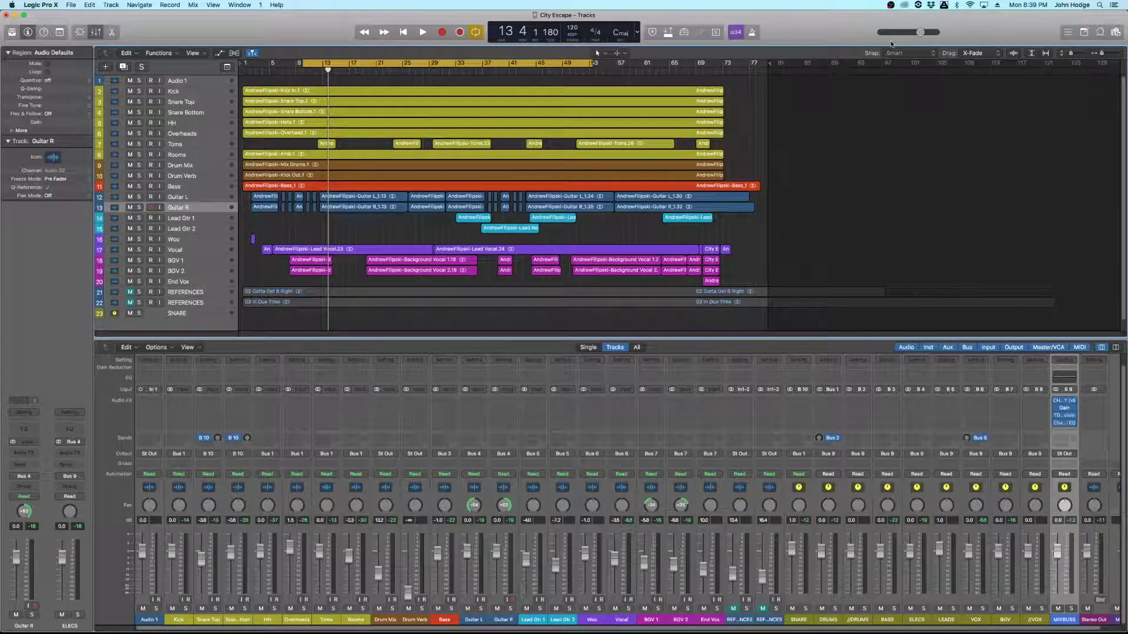
pyautogui.press('space')
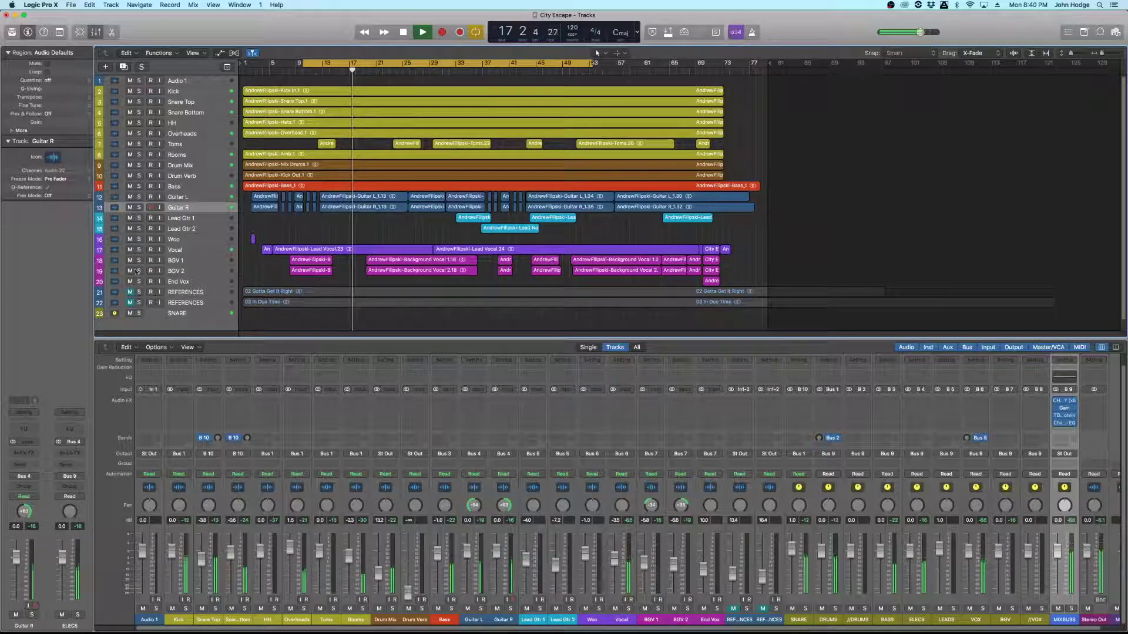
pyautogui.moveTo(130, 241); pyautogui.dragTo(130, 281)
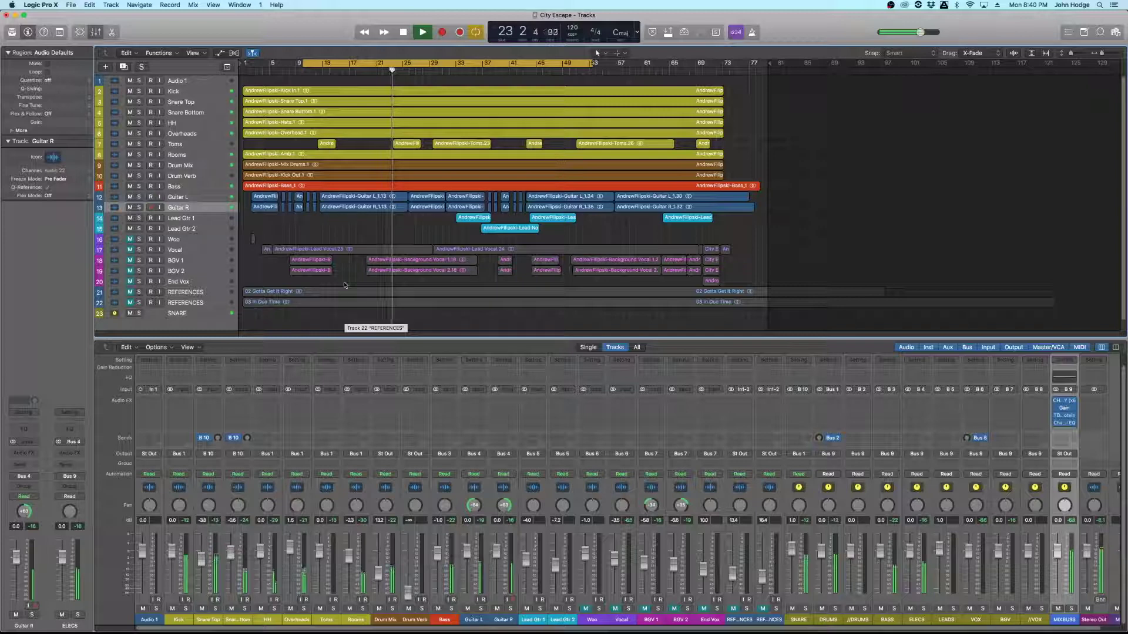
pyautogui.press('space')
# - Unmute the vocal tracks from Woo through End Vox, keeping both REFERENCES tracks muted
pyautogui.click(130, 239)
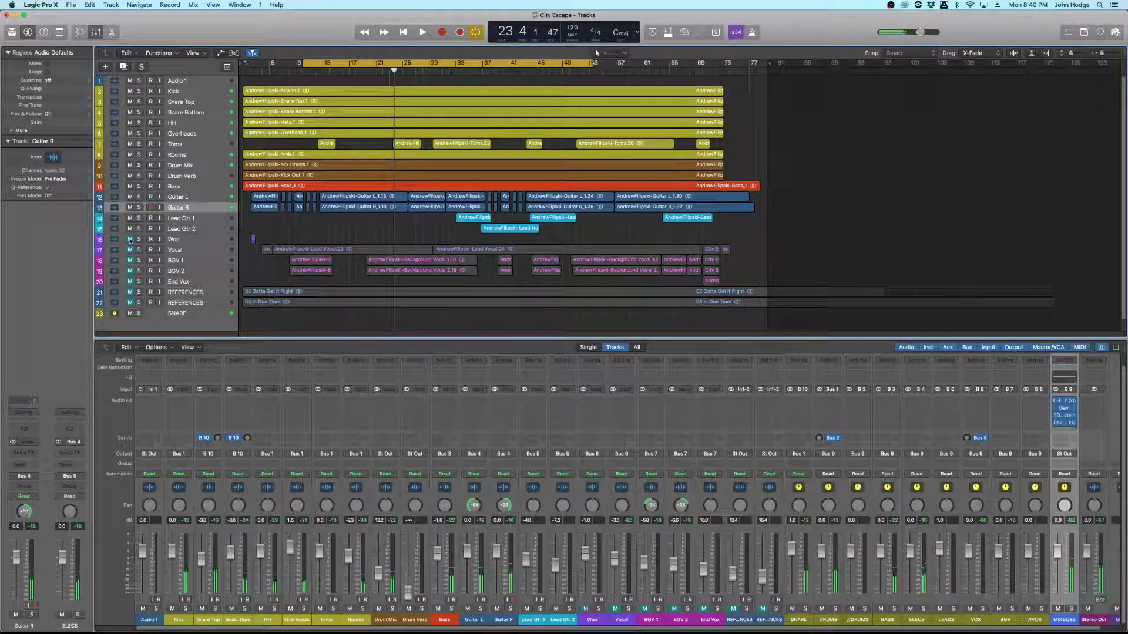
pyautogui.moveTo(130, 239); pyautogui.dragTo(130, 302)
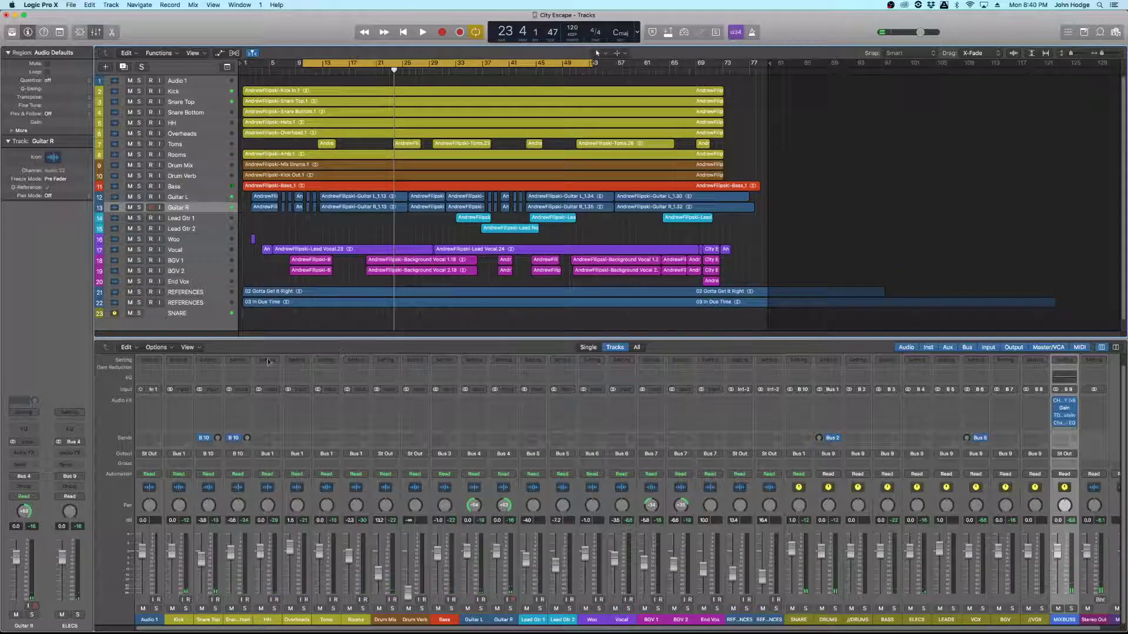
pyautogui.moveTo(129, 292); pyautogui.dragTo(130, 303)
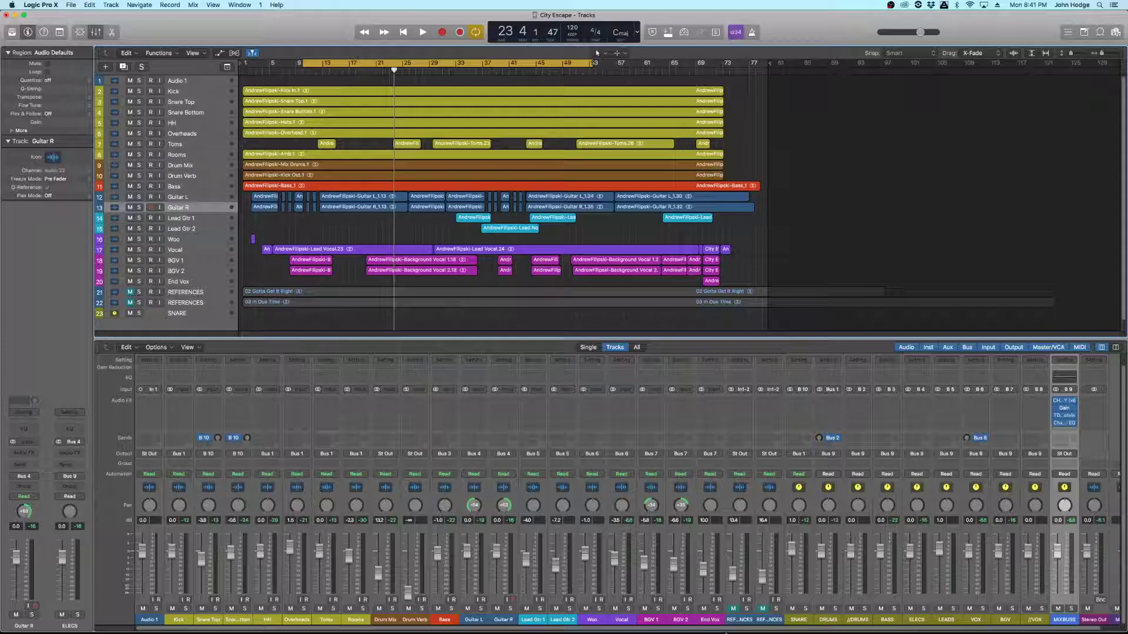
# - Mute the VOX, BGV and //VOX buses, and solo the DRUMS bus during playback
pyautogui.click(970, 610)
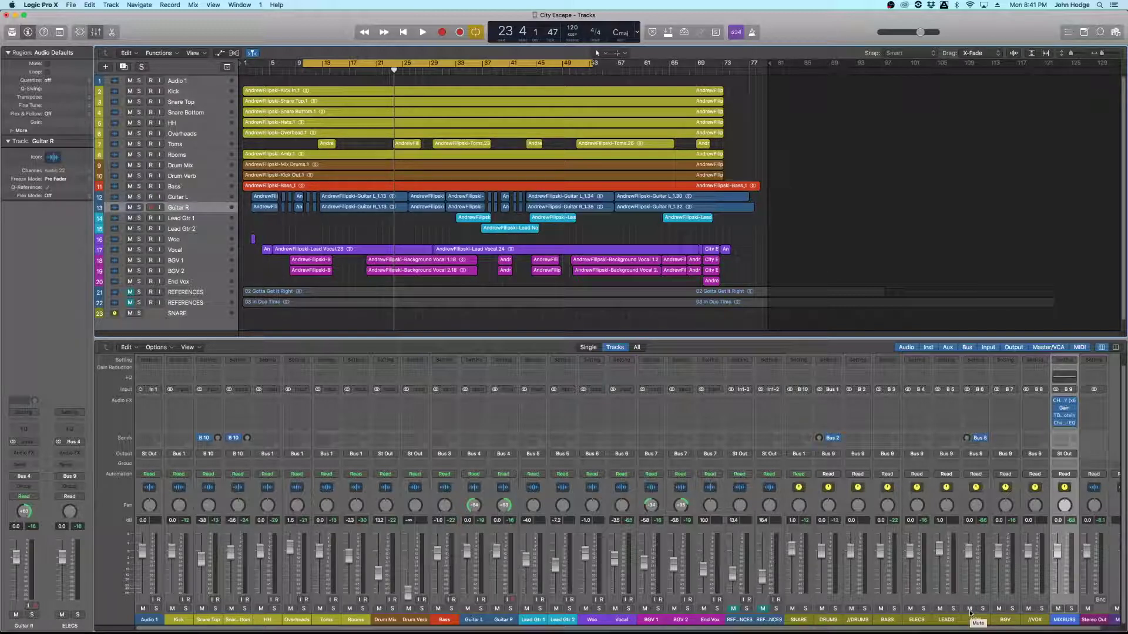
pyautogui.click(1028, 609)
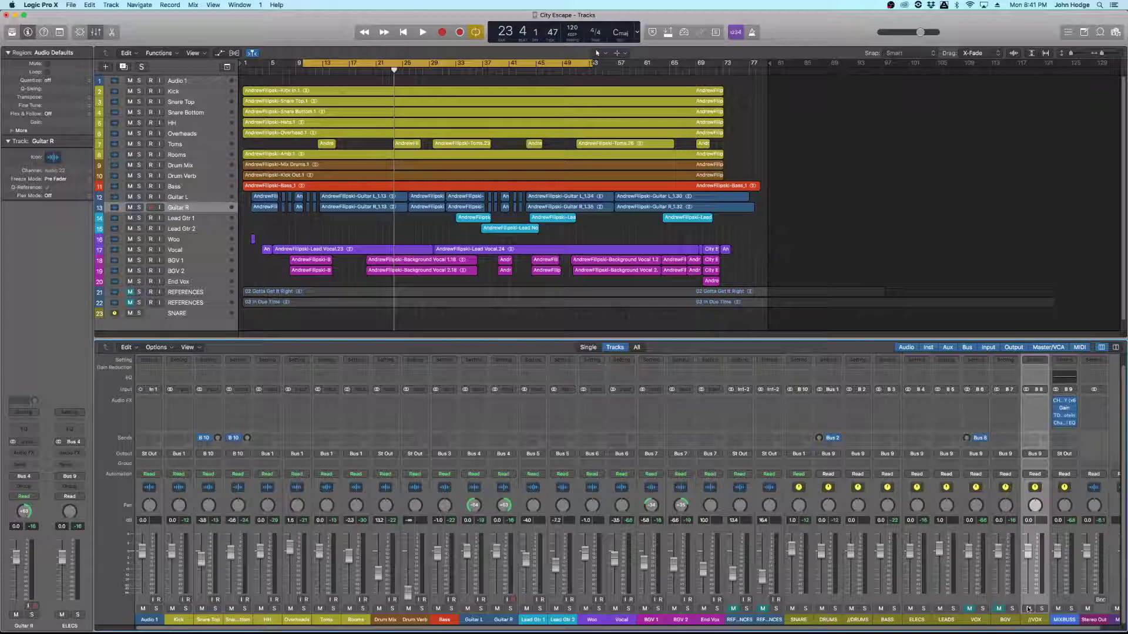
pyautogui.click(830, 620)
pyautogui.press('space')
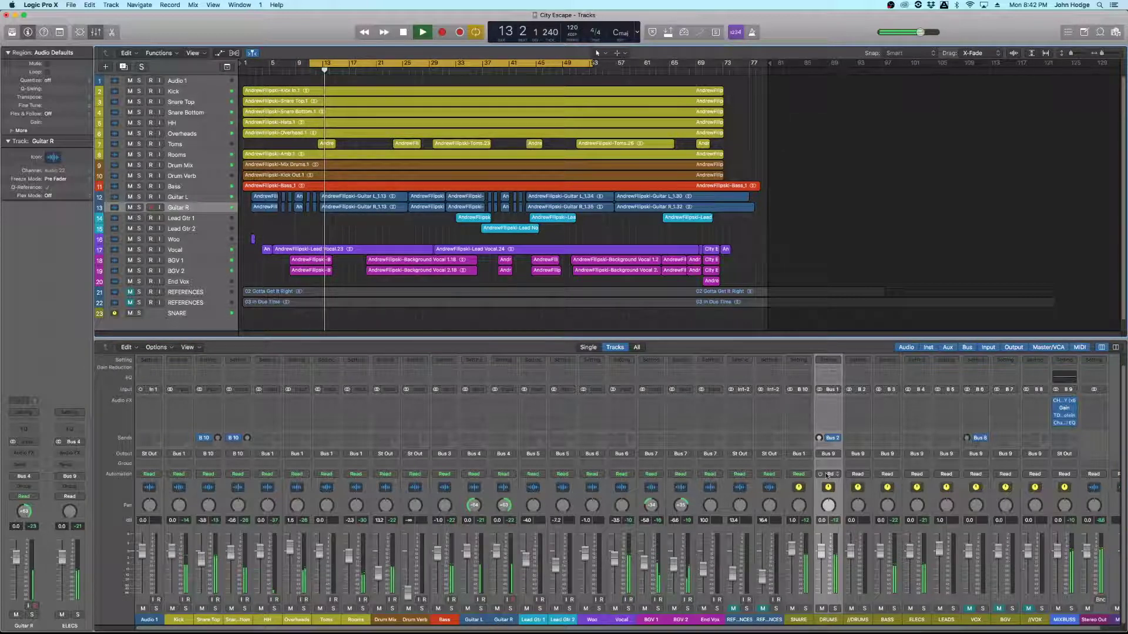
pyautogui.click(834, 609)
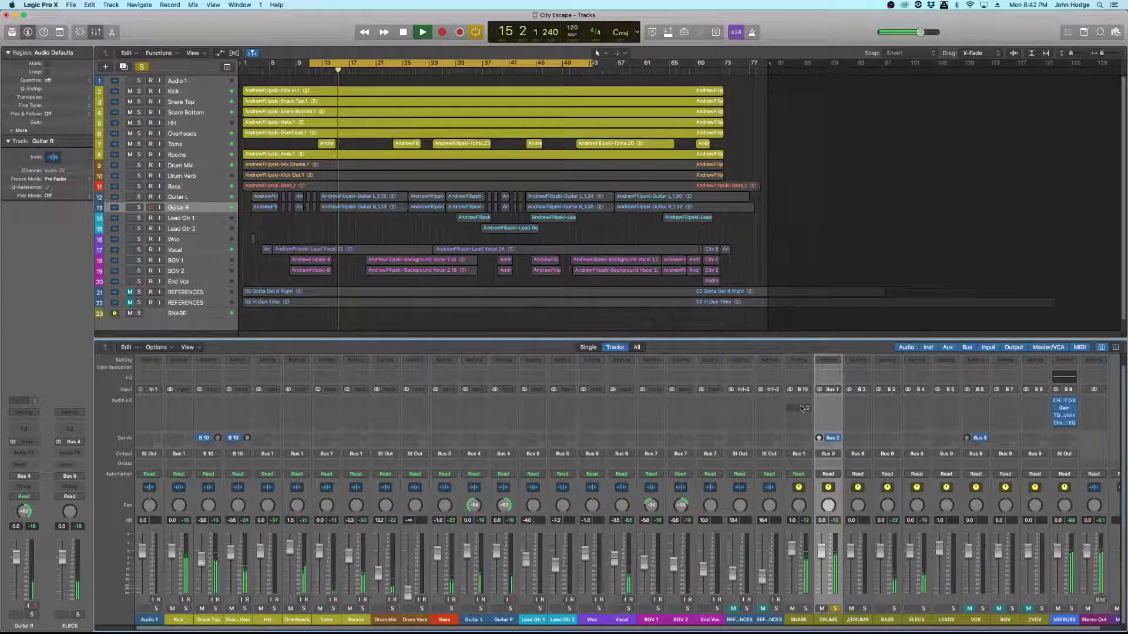
pyautogui.press('space')
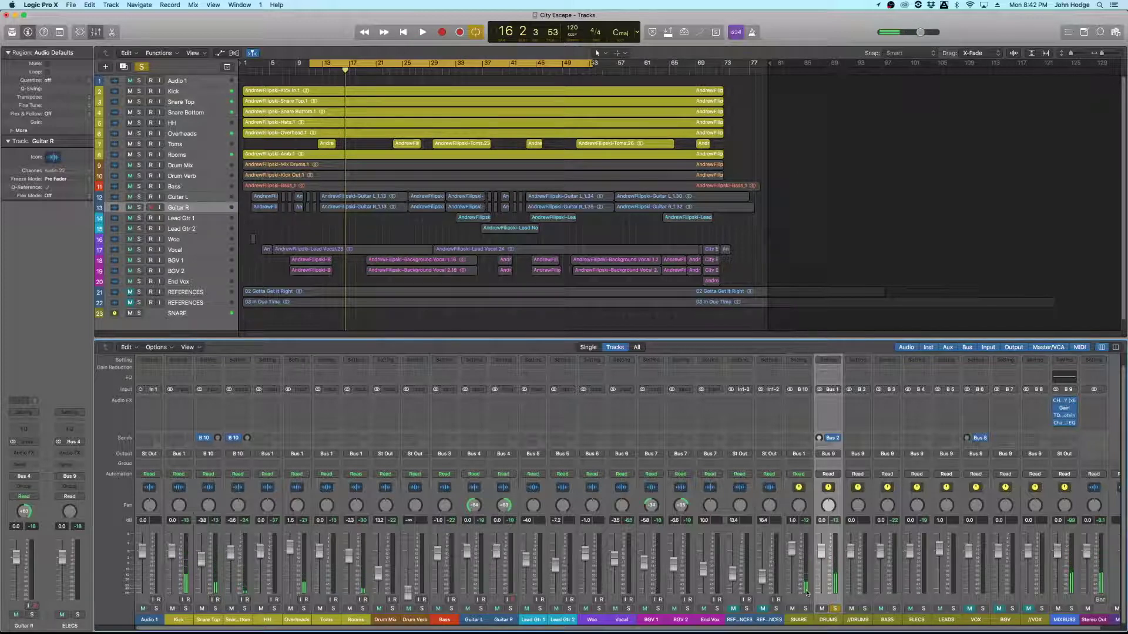
# - Insert a stereo Vintage Tube EQ on the DRUMS bus and place its window clear of the bus channel
pyautogui.click(838, 402)
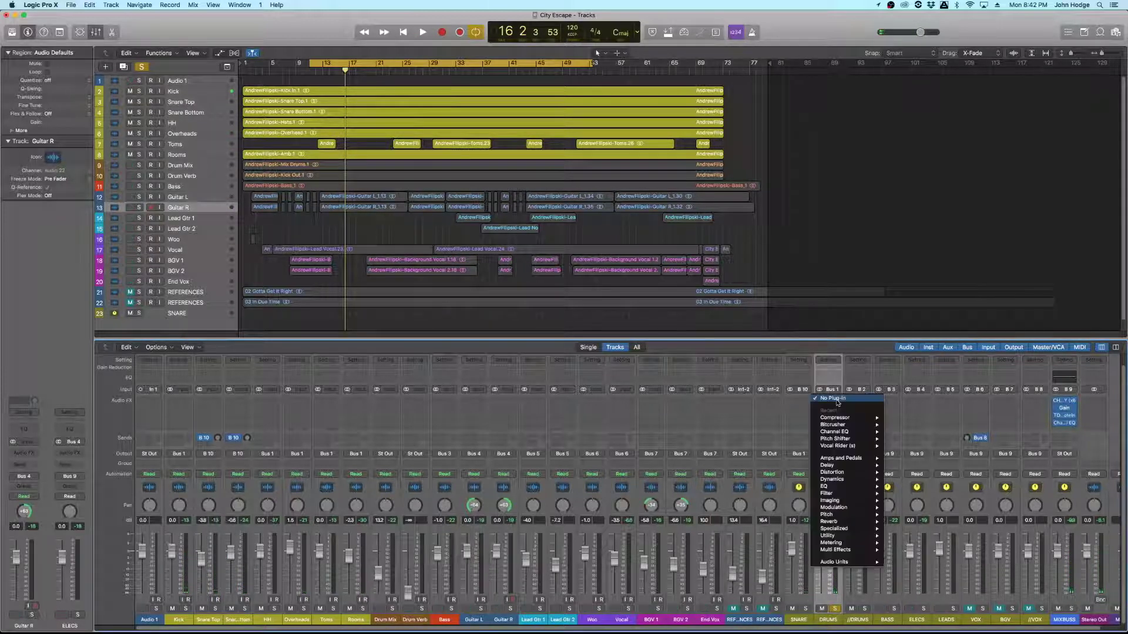
pyautogui.moveTo(869, 487)
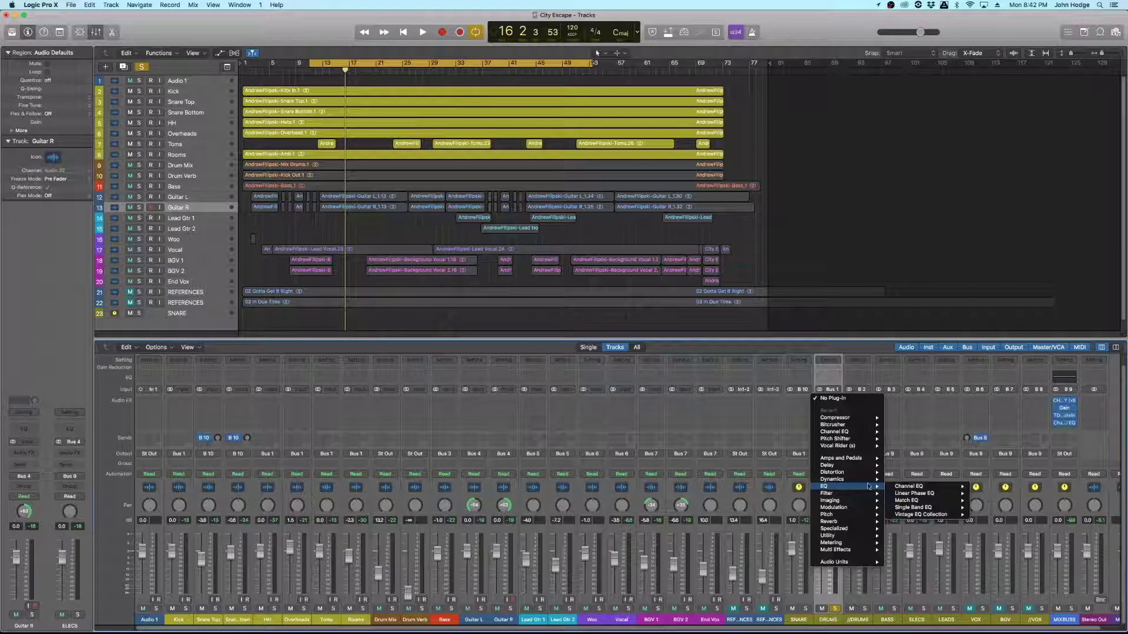
pyautogui.moveTo(927, 509)
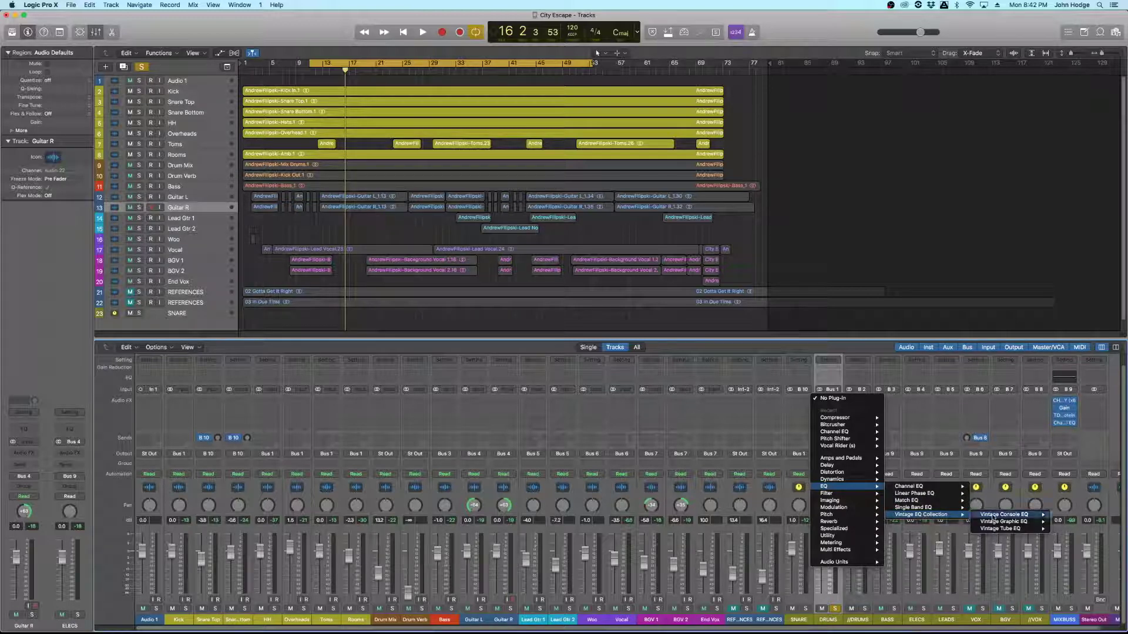
pyautogui.moveTo(1025, 529)
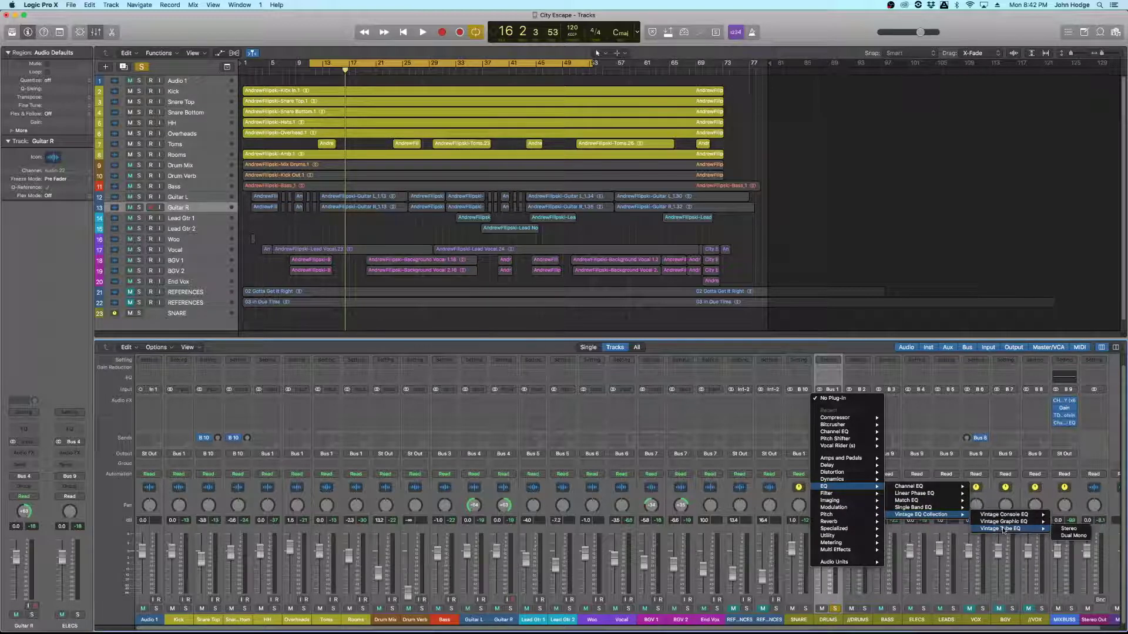
pyautogui.click(1080, 529)
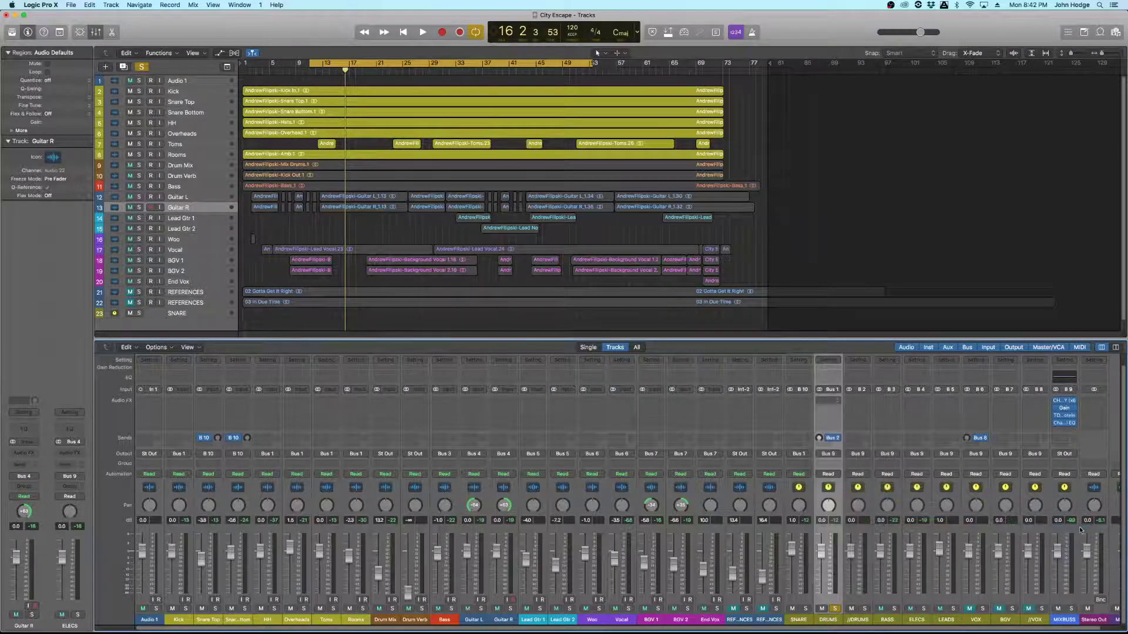
pyautogui.moveTo(341, 28); pyautogui.dragTo(587, 90)
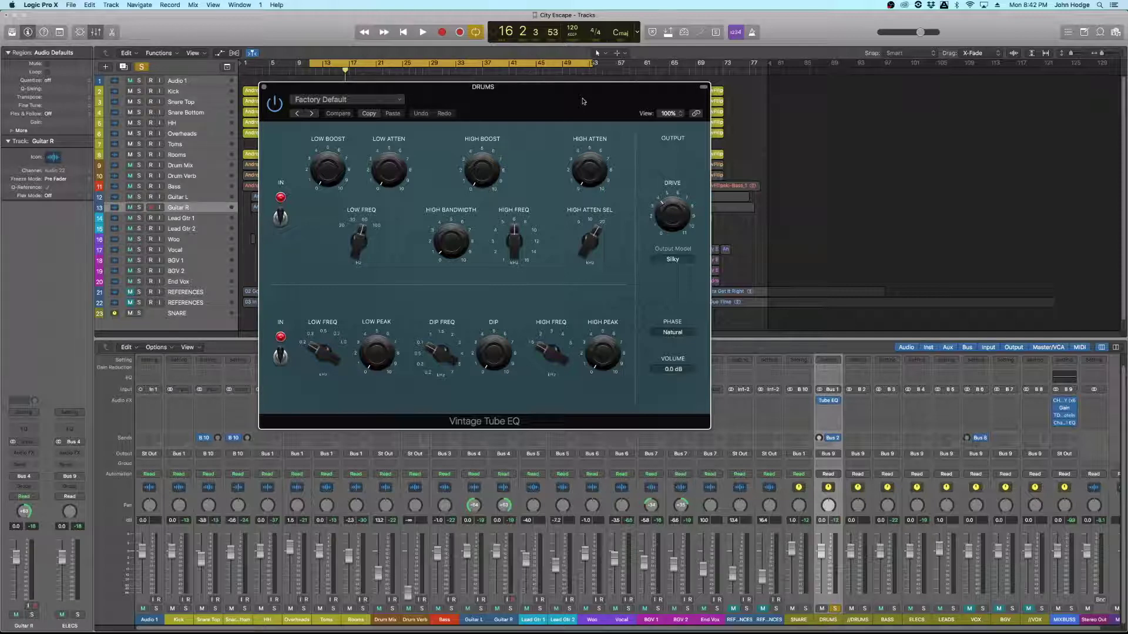
pyautogui.moveTo(551, 107); pyautogui.dragTo(498, 170)
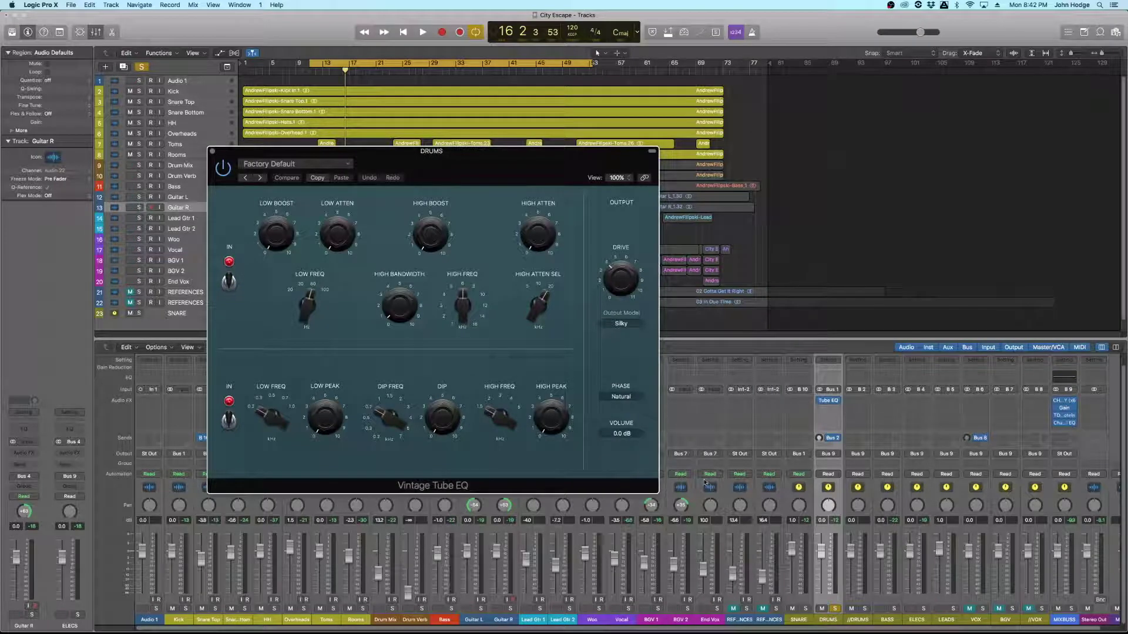
# - Keep the low frequency at 60 Hz and raise Low Boost to about 6 while playing the soloed drums
pyautogui.press('space')
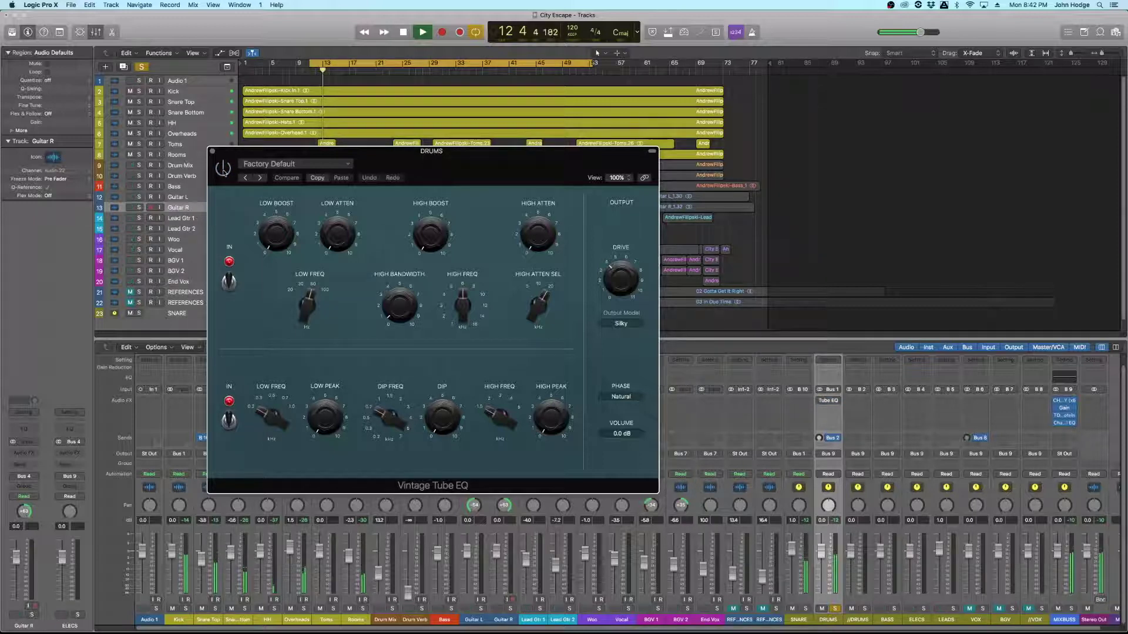
pyautogui.press('space')
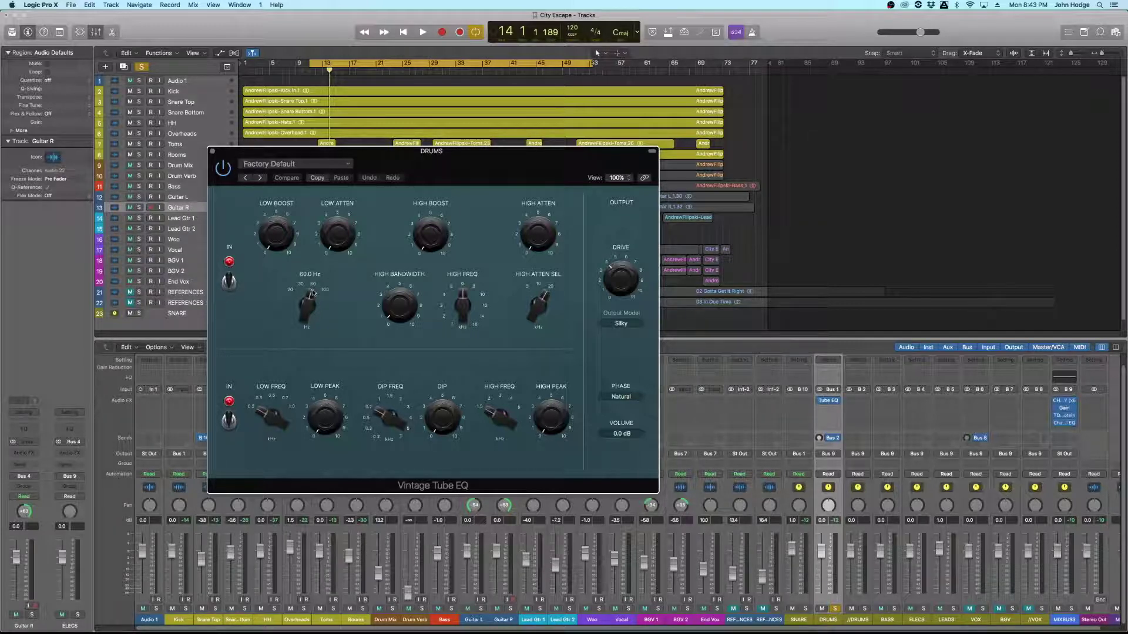
pyautogui.moveTo(305, 289)
pyautogui.mouseDown()
pyautogui.moveTo(312, 312)
pyautogui.moveTo(314, 288)
pyautogui.mouseUp()
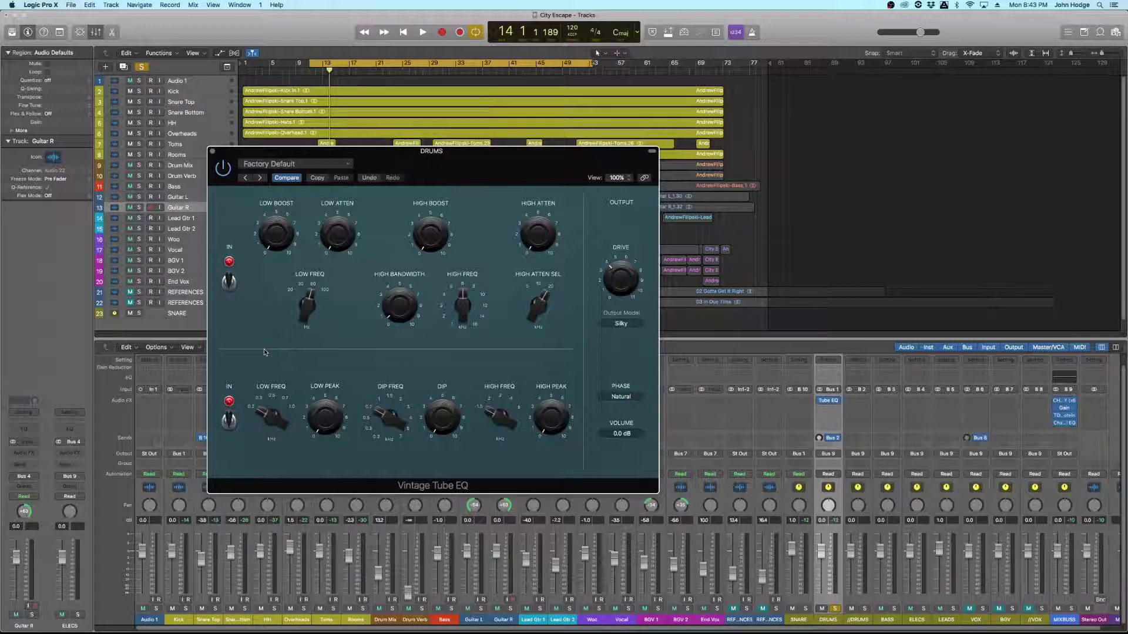
pyautogui.moveTo(308, 285)
pyautogui.moveTo(271, 243)
pyautogui.press('space')
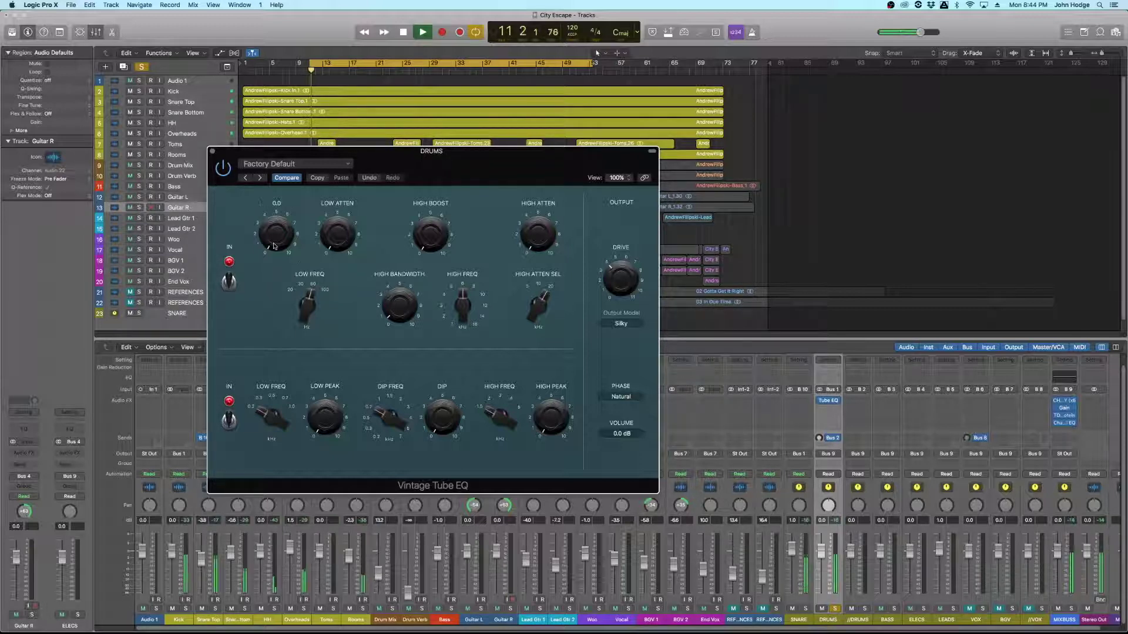
pyautogui.moveTo(280, 243); pyautogui.dragTo(274, 170)
pyautogui.press('space')
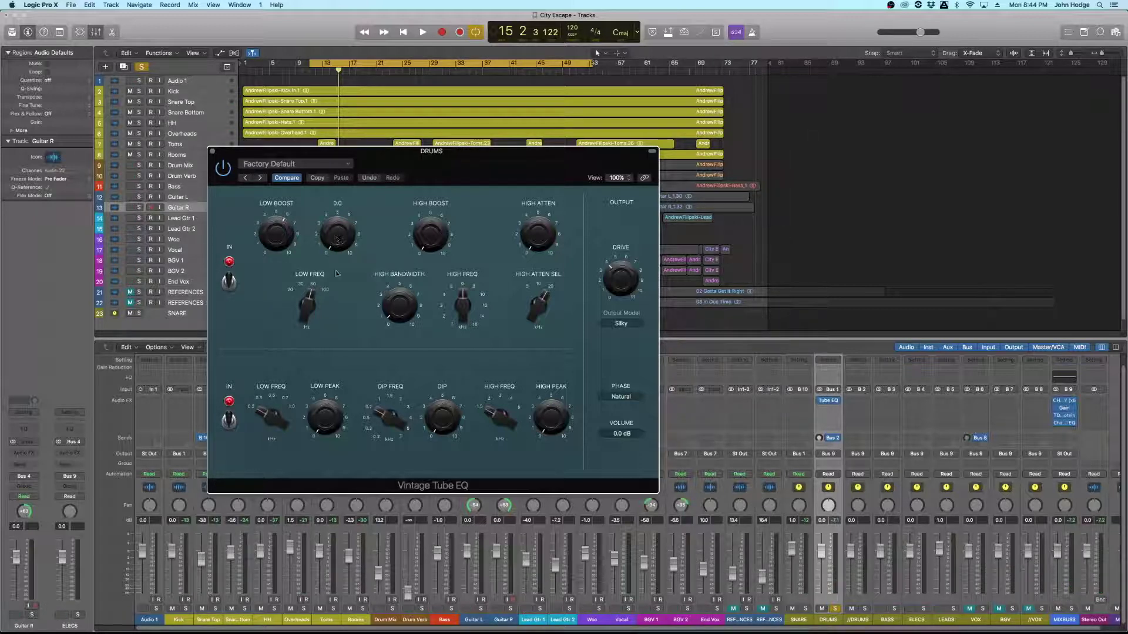
# - Raise Low Atten to 6.3 during playback and fine-tune Low Boost against it
pyautogui.moveTo(338, 256)
pyautogui.press('space')
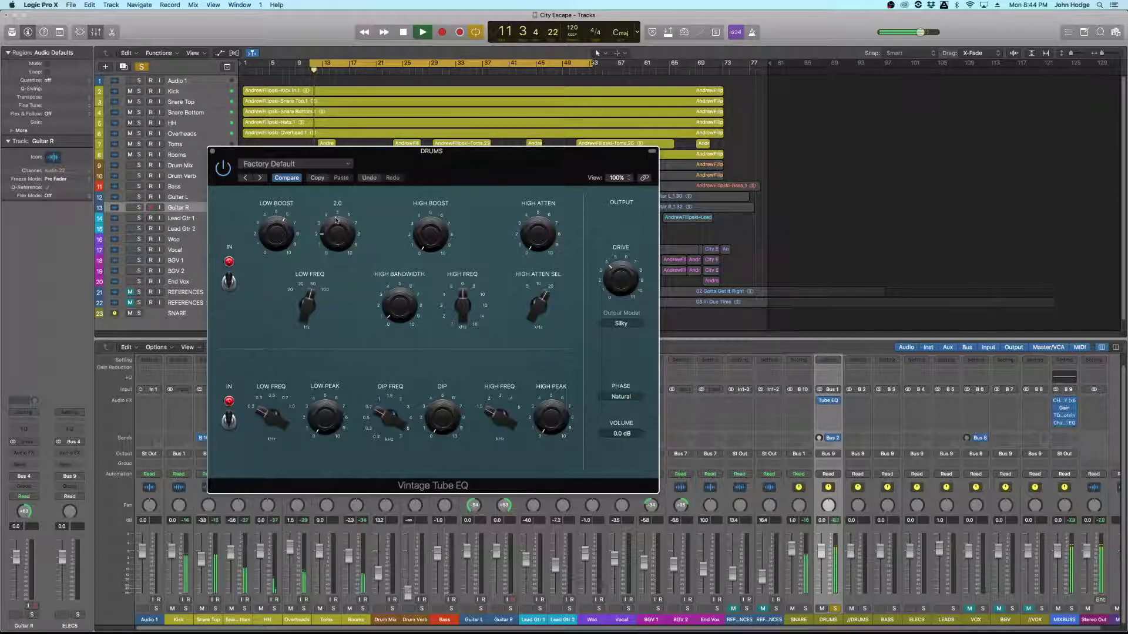
pyautogui.moveTo(335, 207); pyautogui.dragTo(337, 172)
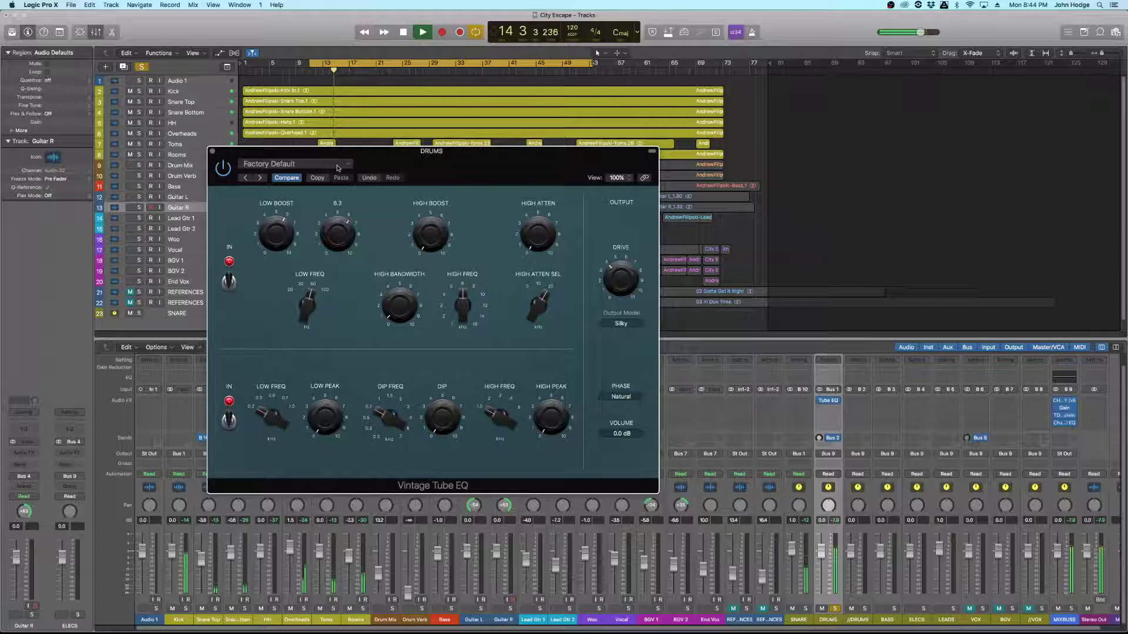
pyautogui.moveTo(274, 233); pyautogui.dragTo(274, 237)
pyautogui.press('space')
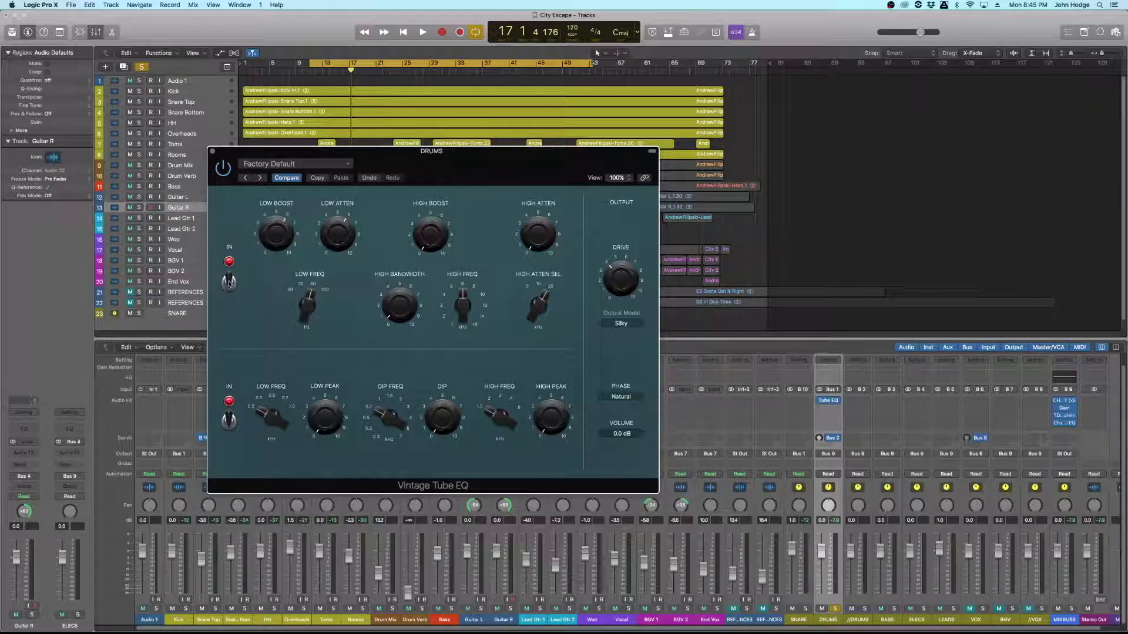
# - Compare the soloed drums with the upper section of the Vintage Tube EQ bypassed and engaged
pyautogui.press('space')
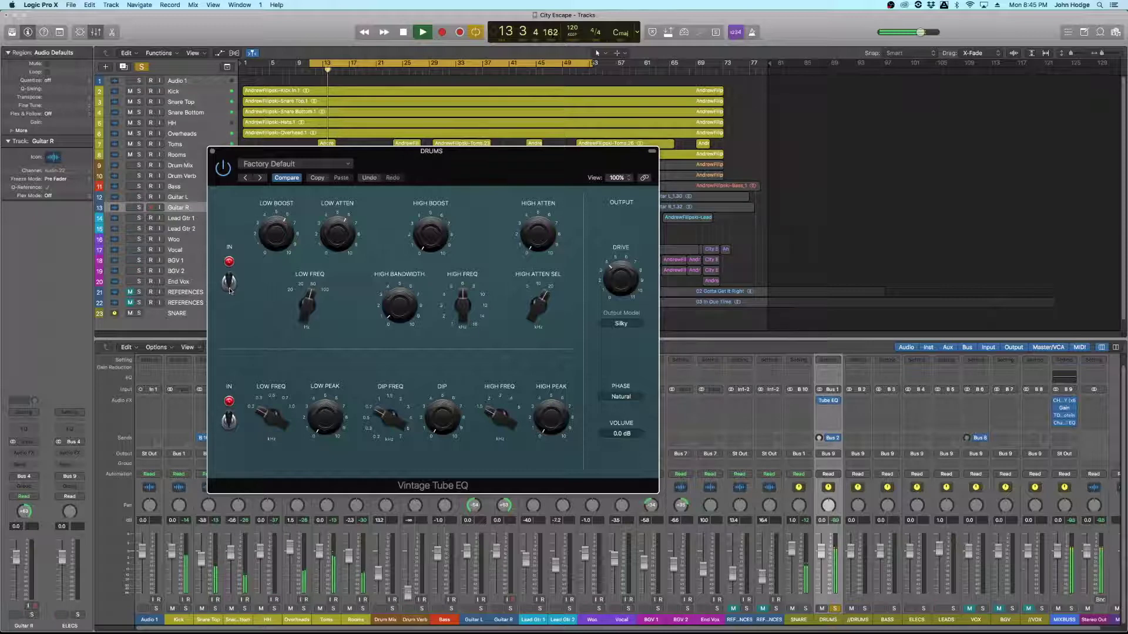
pyautogui.click(229, 283)
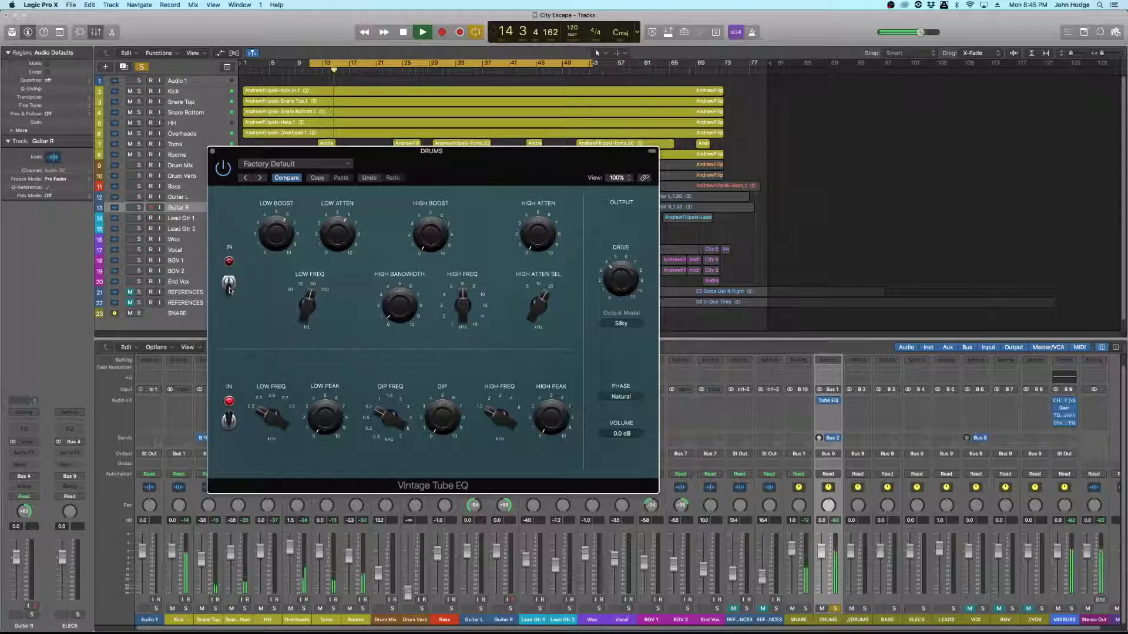
pyautogui.press('space')
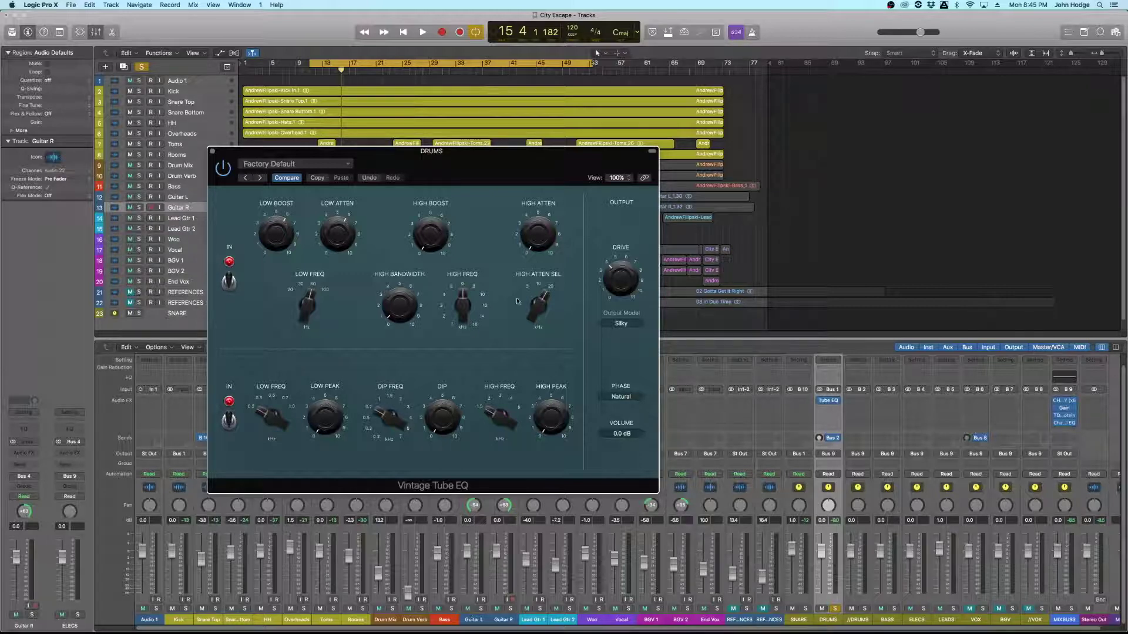
# - Raise High Boost to 3.4 with the high frequency at 6 kHz during playback, and unsolo the DRUMS bus
pyautogui.moveTo(461, 305)
pyautogui.press('space')
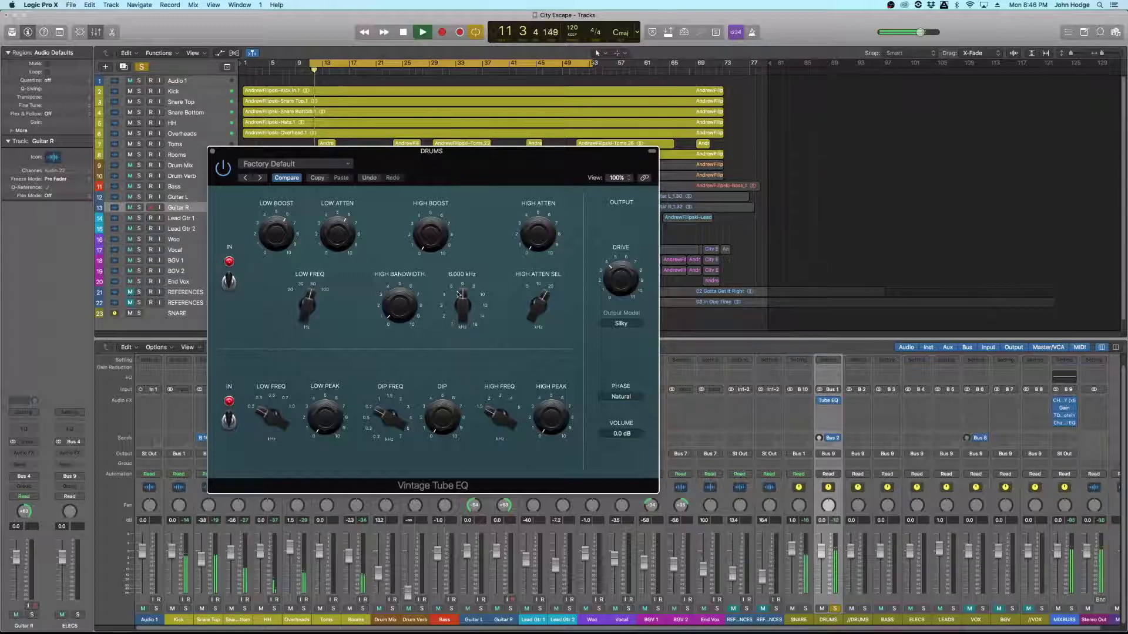
pyautogui.moveTo(437, 248); pyautogui.dragTo(436, 204)
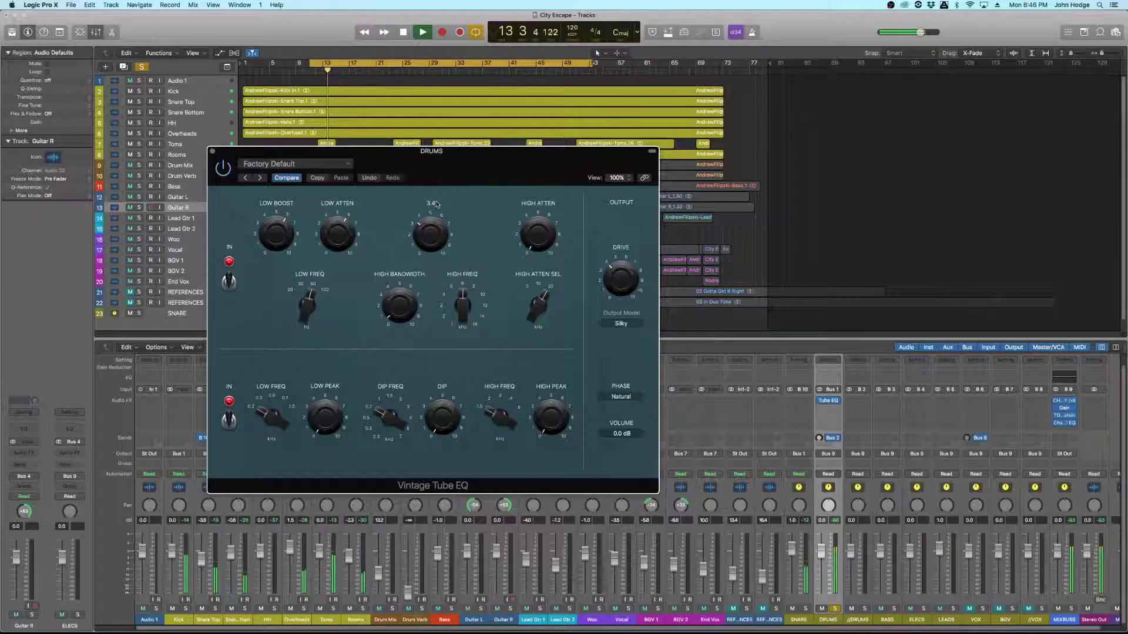
pyautogui.click(835, 610)
pyautogui.click(835, 609)
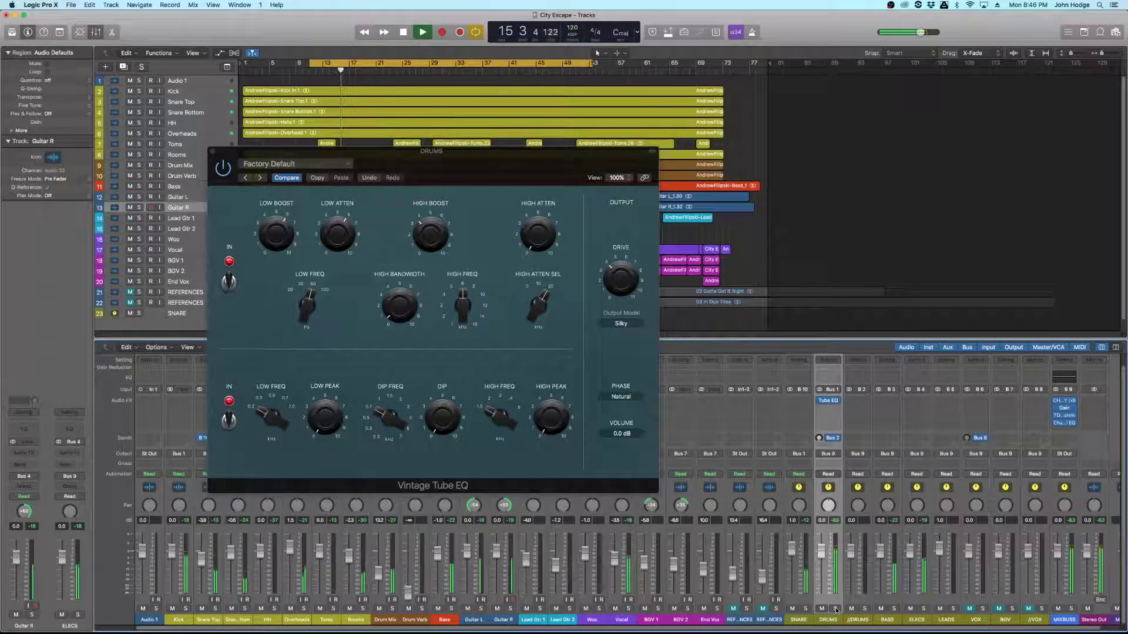
# - Nudge High Boost slightly higher in the full mix and try the high frequency at 5 kHz before returning to 6 kHz
pyautogui.moveTo(430, 238); pyautogui.dragTo(431, 232)
pyautogui.click(451, 290)
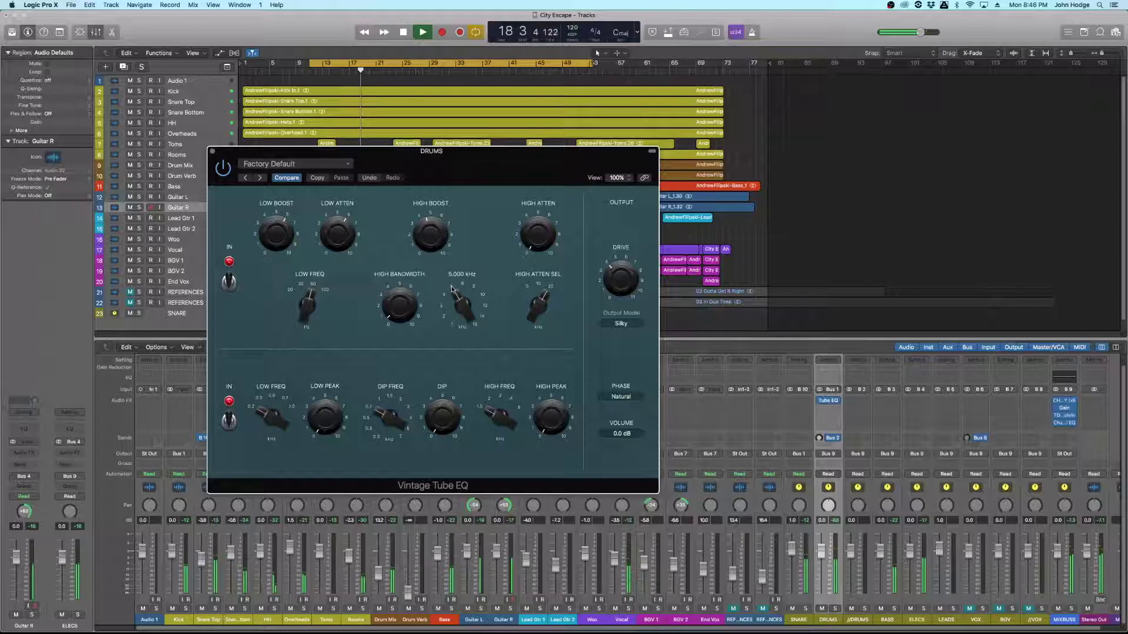
pyautogui.click(463, 284)
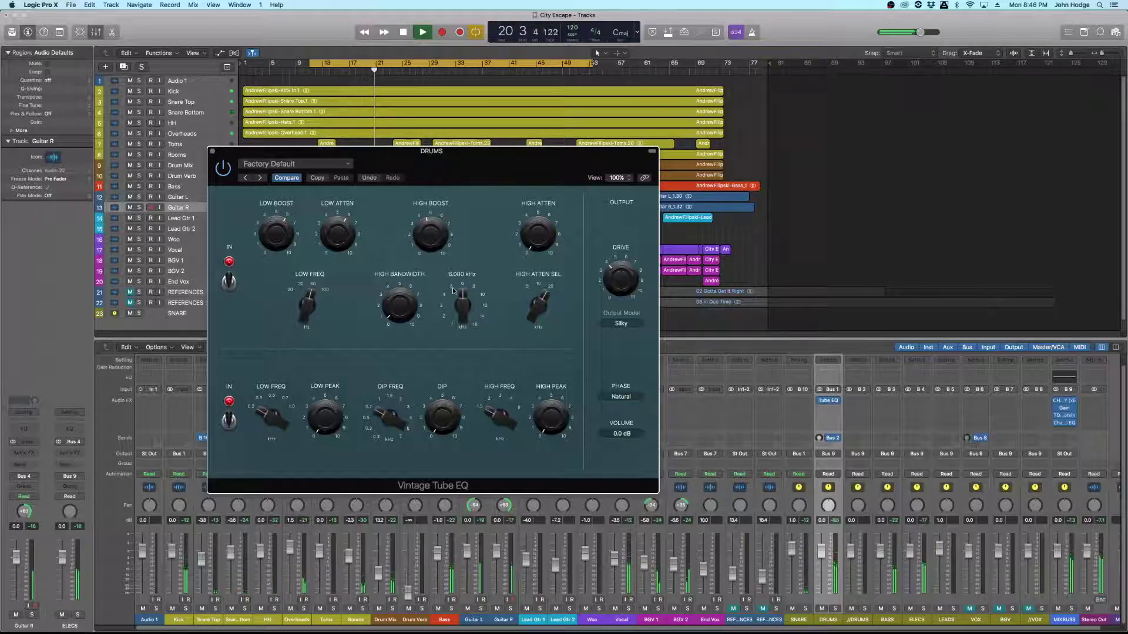
# - Raise High Boost while auditioning lower high frequencies, including 5 kHz, in the full mix, and return to 6 kHz
pyautogui.click(446, 297)
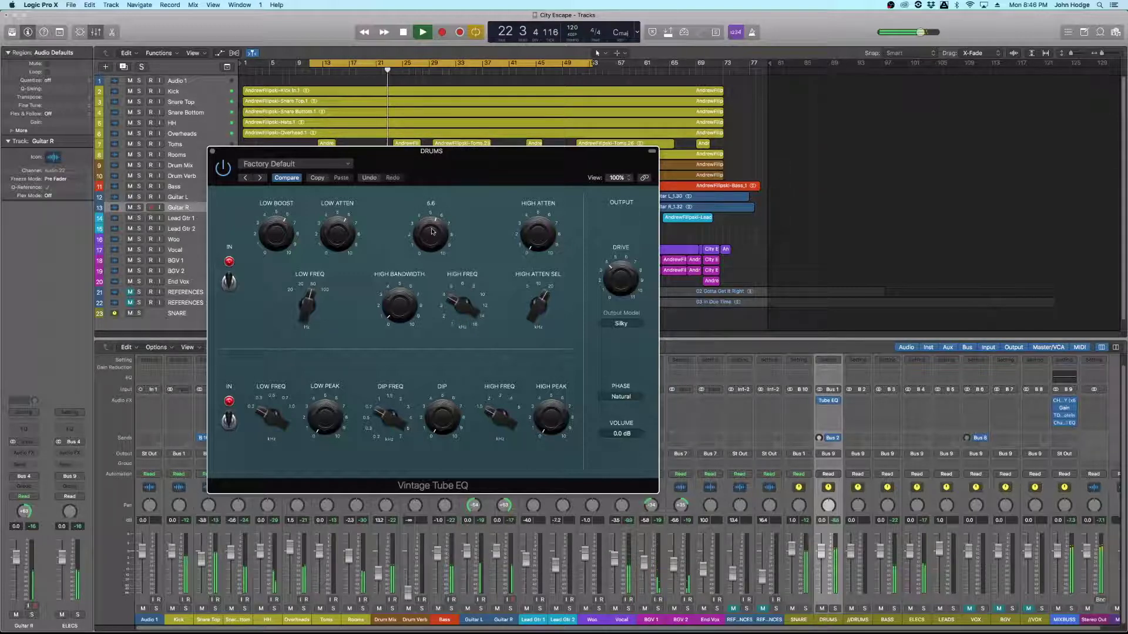
pyautogui.click(452, 289)
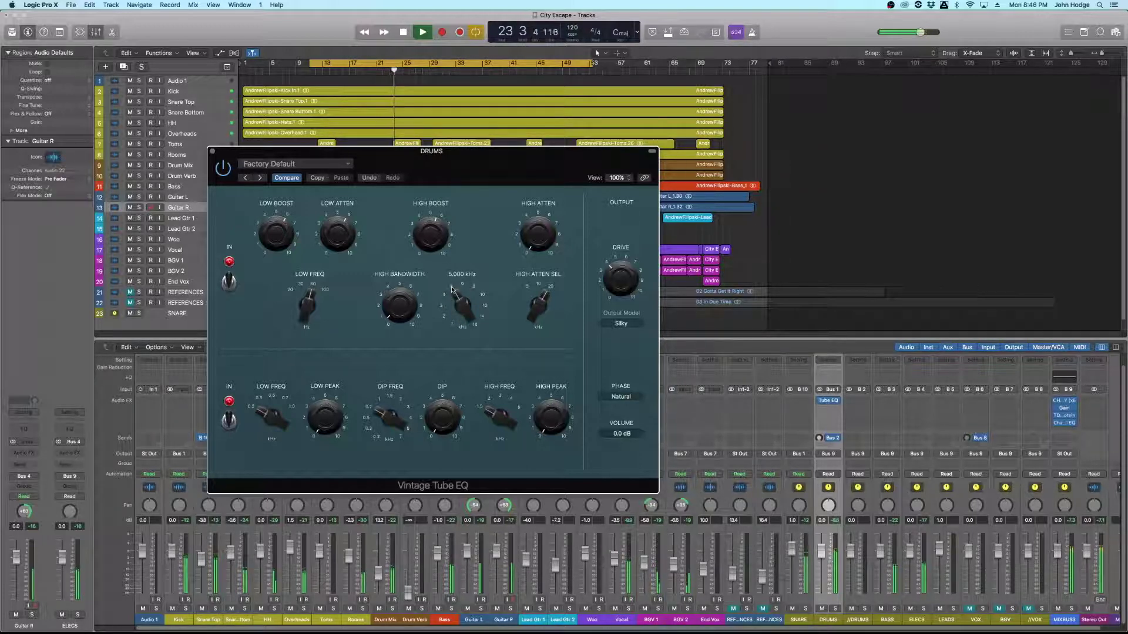
pyautogui.click(463, 286)
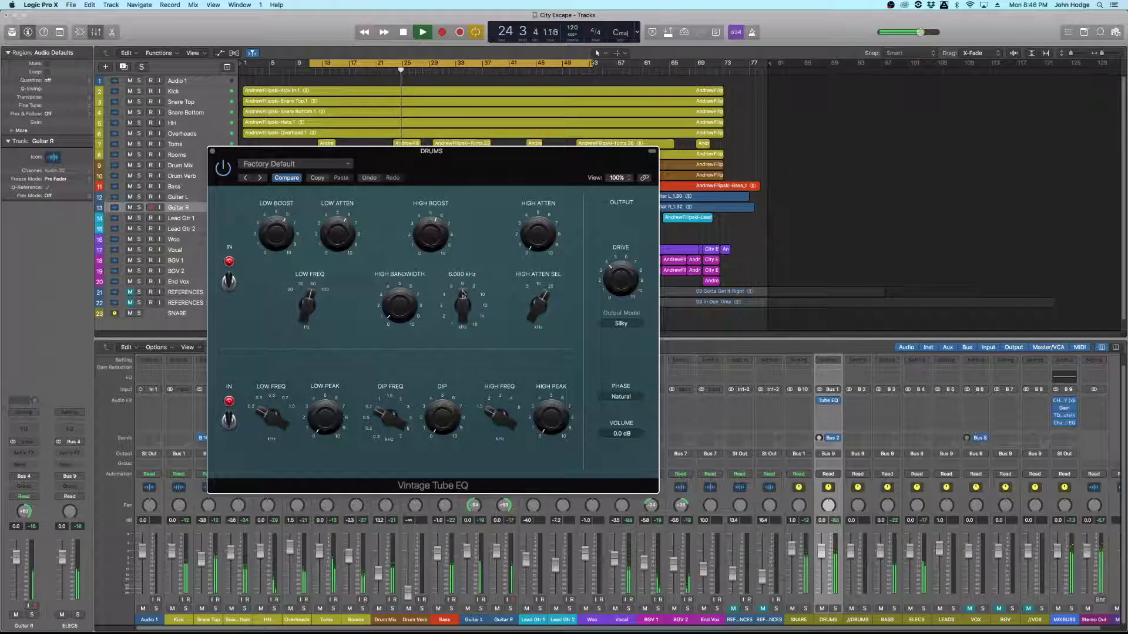
pyautogui.press('space')
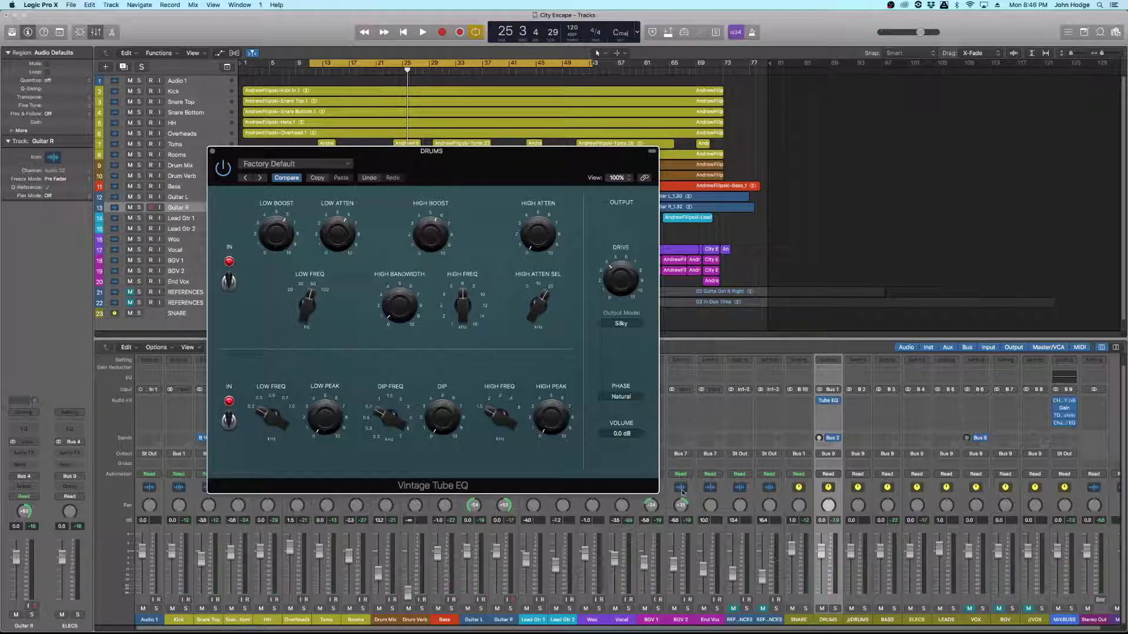
# - Play the section from its start and compare the high frequency at 5 kHz against 6 kHz, leaving it at 6 kHz
pyautogui.moveTo(447, 311)
pyautogui.press('space')
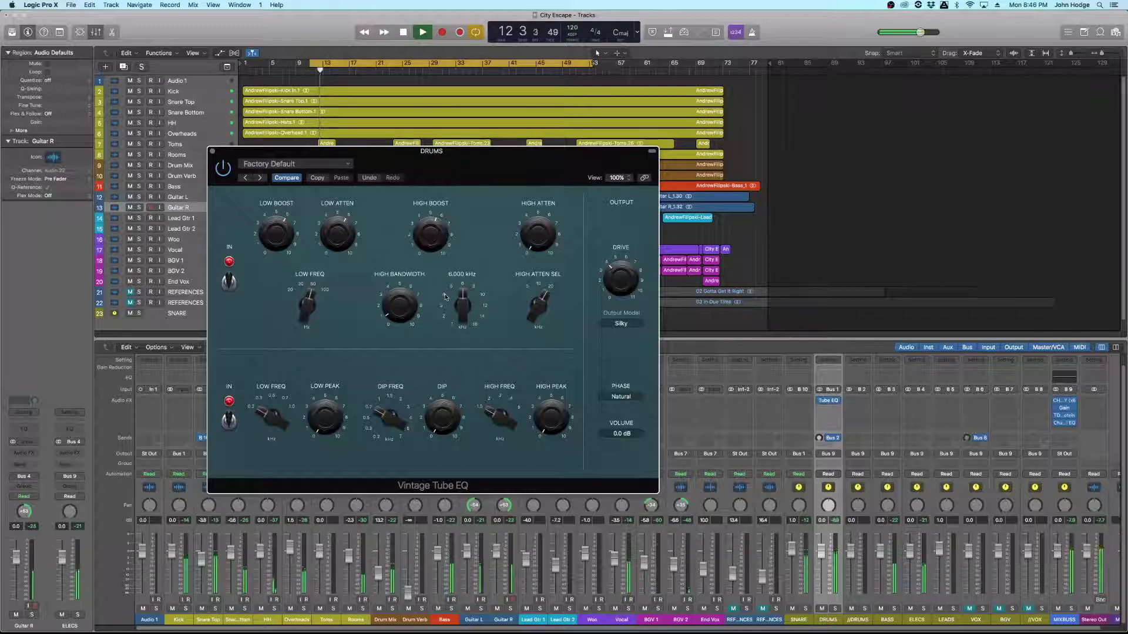
pyautogui.moveTo(454, 295); pyautogui.dragTo(453, 290)
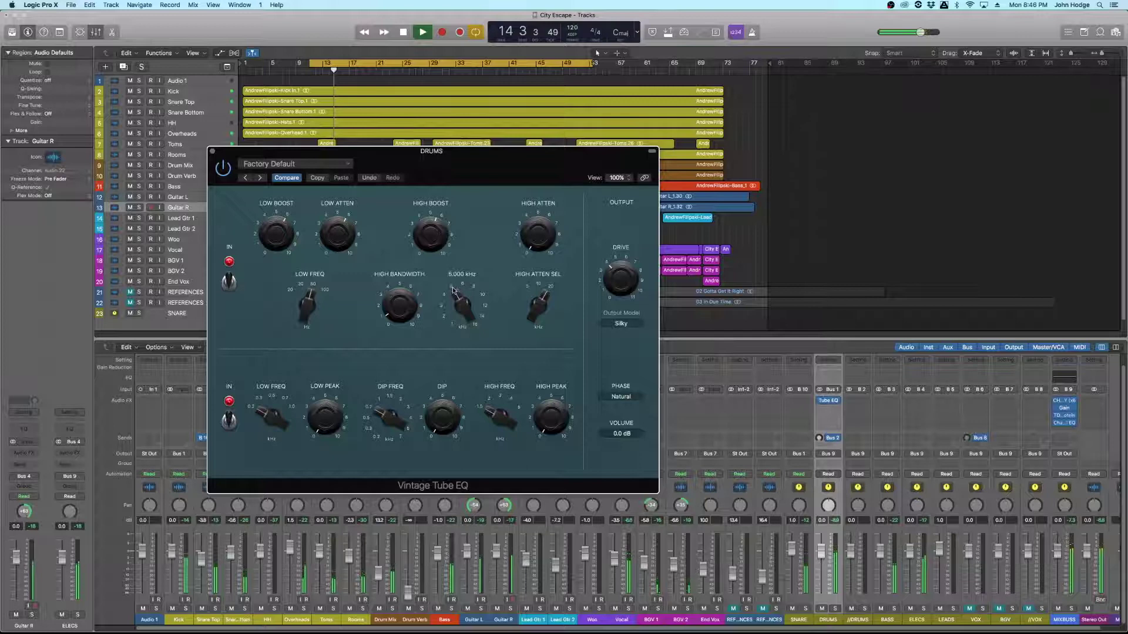
pyautogui.moveTo(465, 286); pyautogui.dragTo(465, 283)
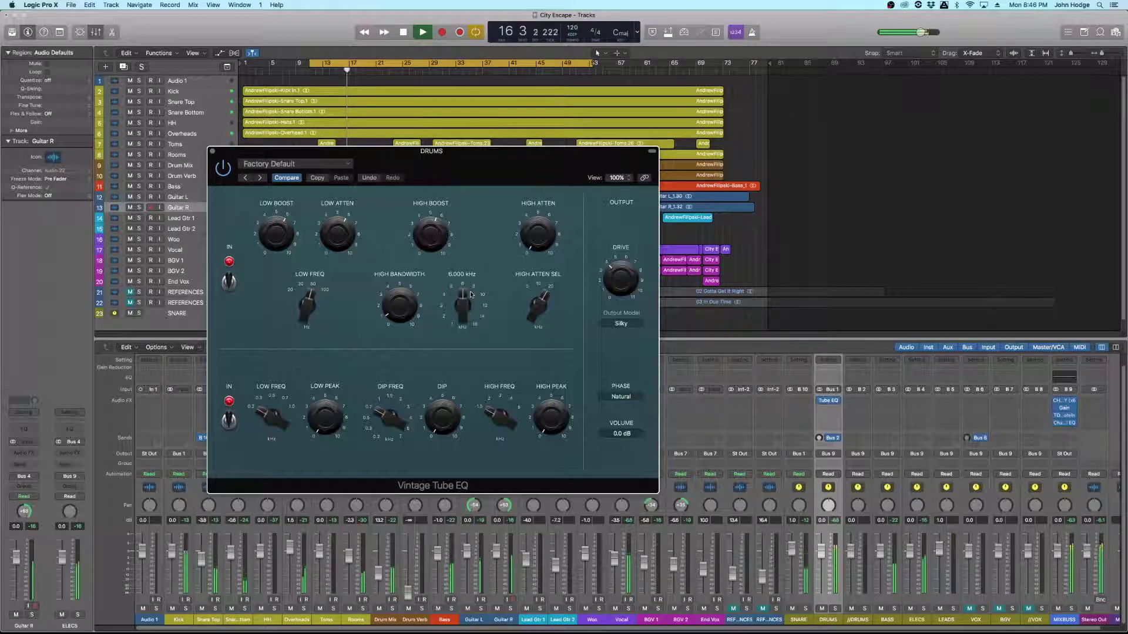
pyautogui.press('space')
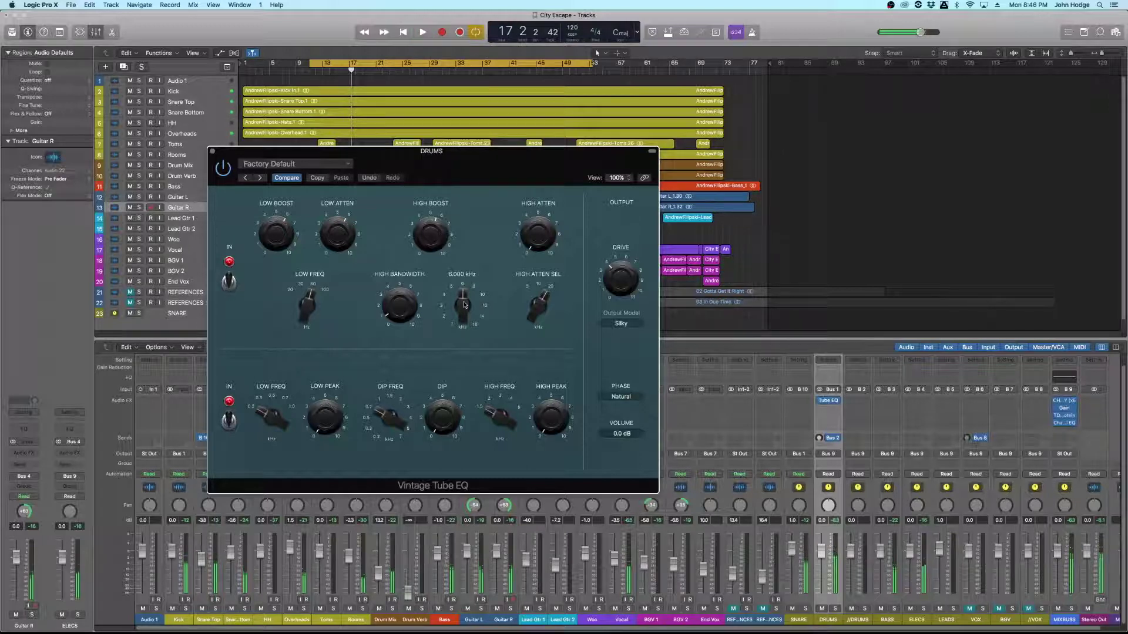
# - Raise High Atten on the Vintage Tube EQ while listening to the drums in the full mix
pyautogui.moveTo(438, 248)
pyautogui.moveTo(406, 305)
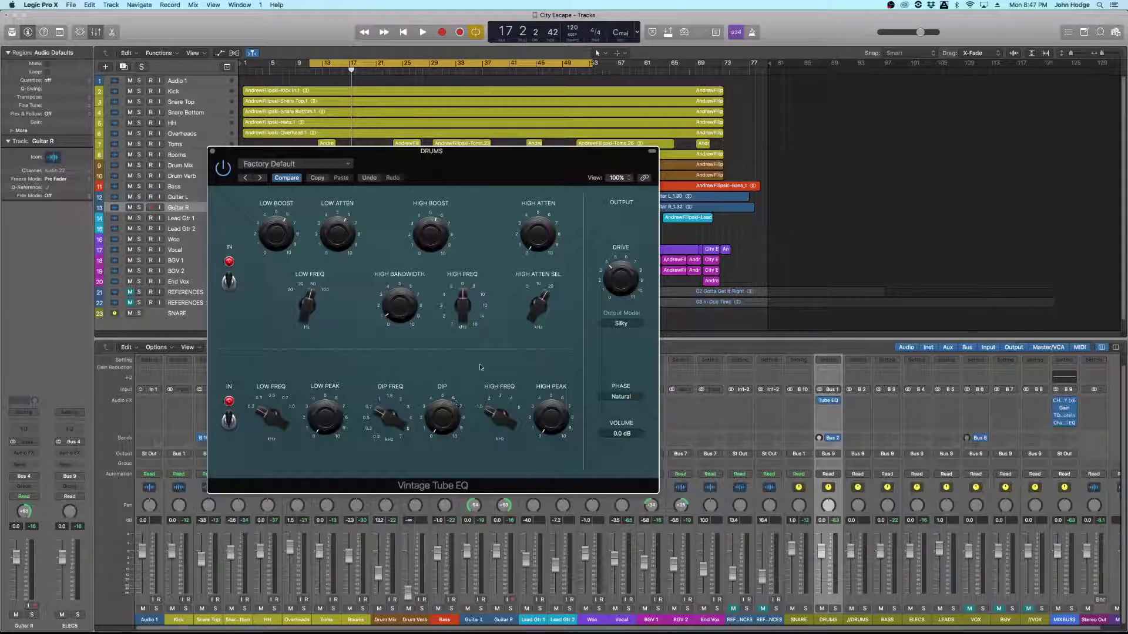
pyautogui.moveTo(542, 290)
pyautogui.moveTo(522, 286); pyautogui.dragTo(522, 284)
pyautogui.moveTo(535, 259)
pyautogui.moveTo(541, 305)
pyautogui.moveTo(625, 280)
pyautogui.moveTo(543, 234)
pyautogui.press('space')
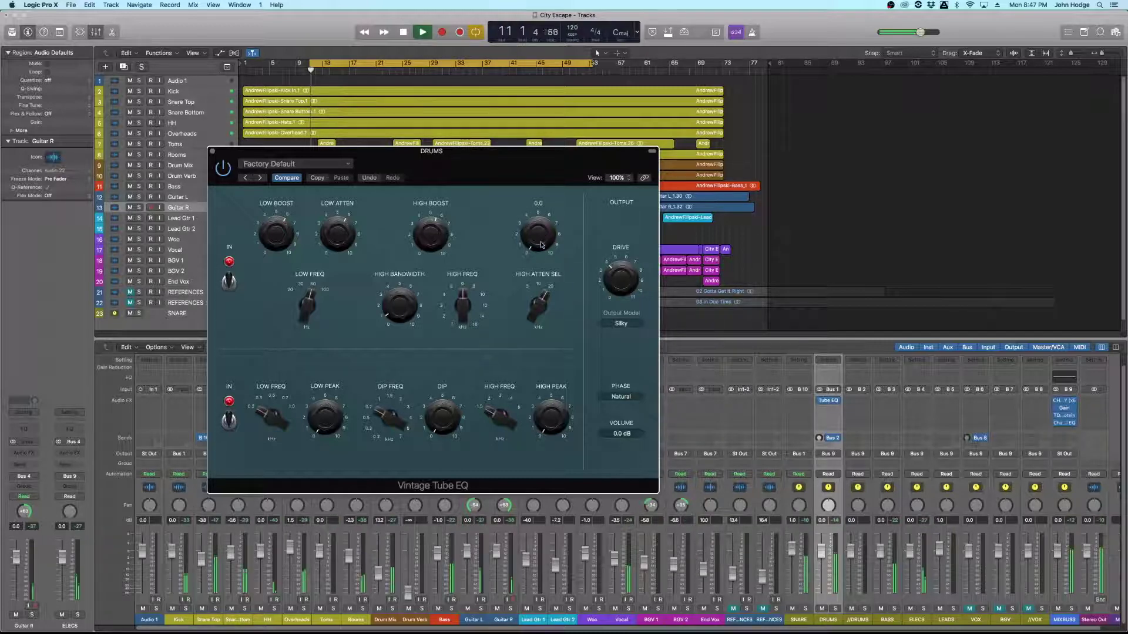
pyautogui.moveTo(542, 245); pyautogui.dragTo(541, 194)
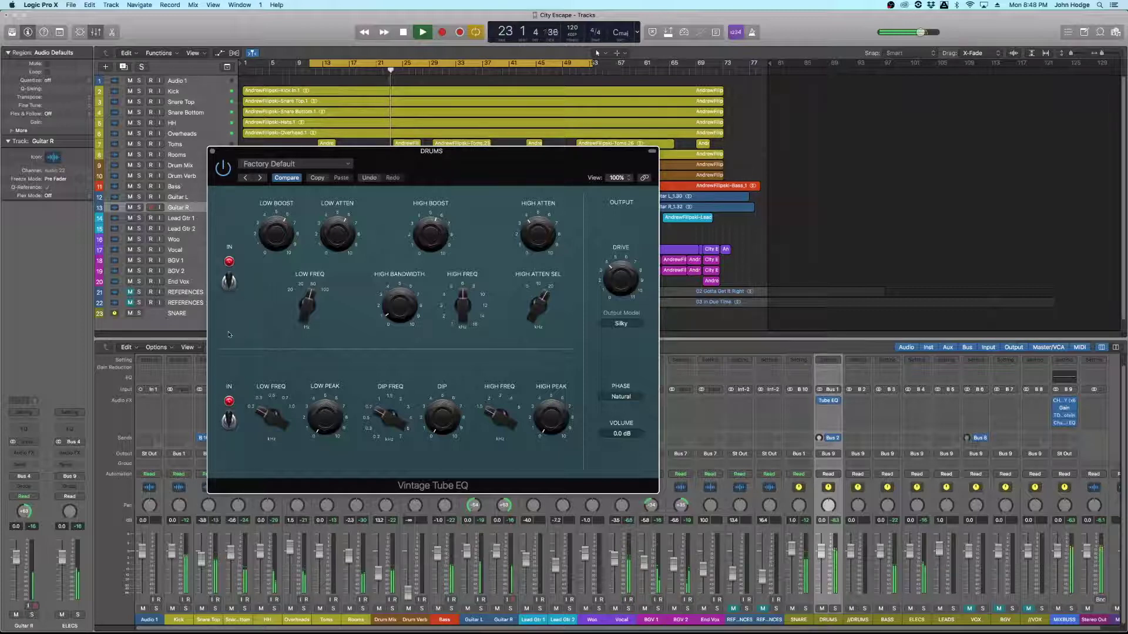
pyautogui.press('space')
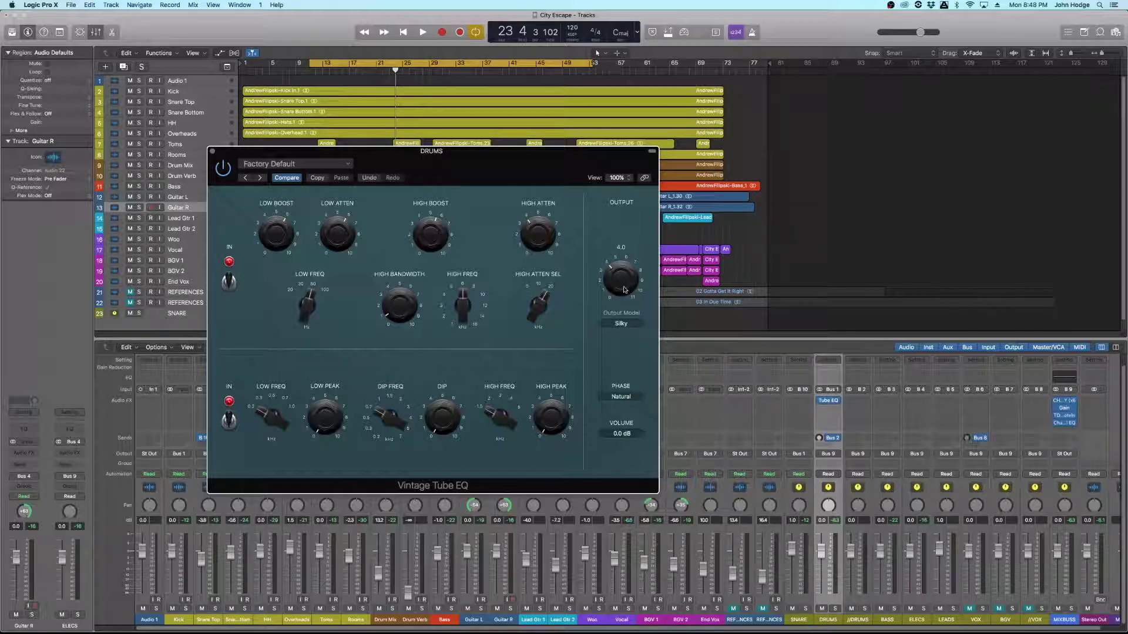
# - Raise the output Drive to 6.4 during playback and check the drums using the upper section's In switch
pyautogui.press('space')
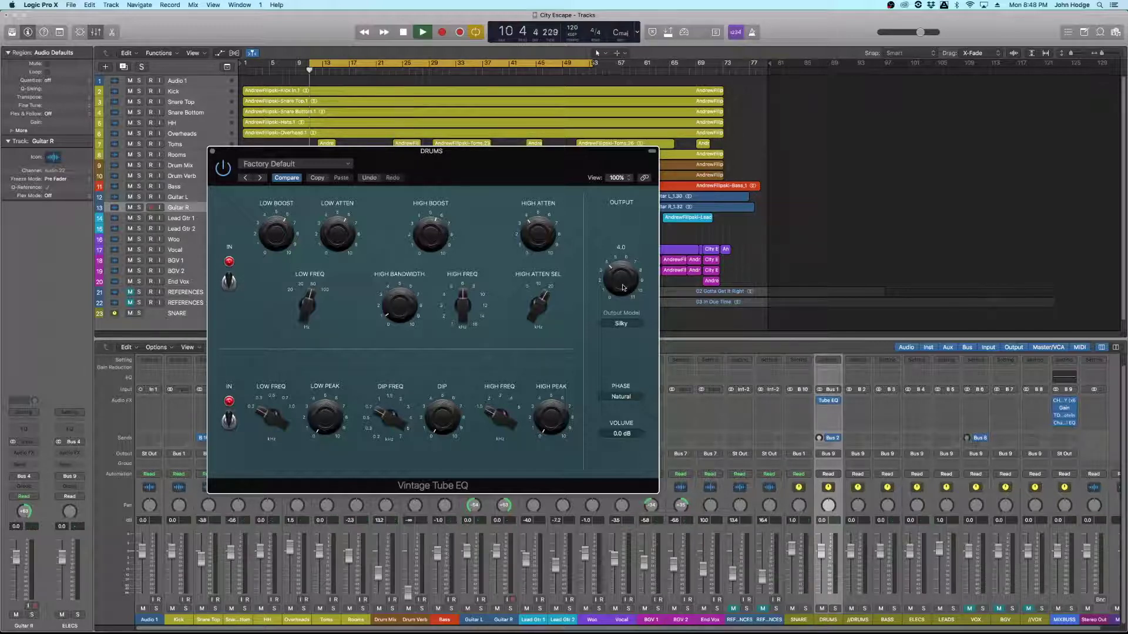
pyautogui.moveTo(623, 289); pyautogui.dragTo(626, 267)
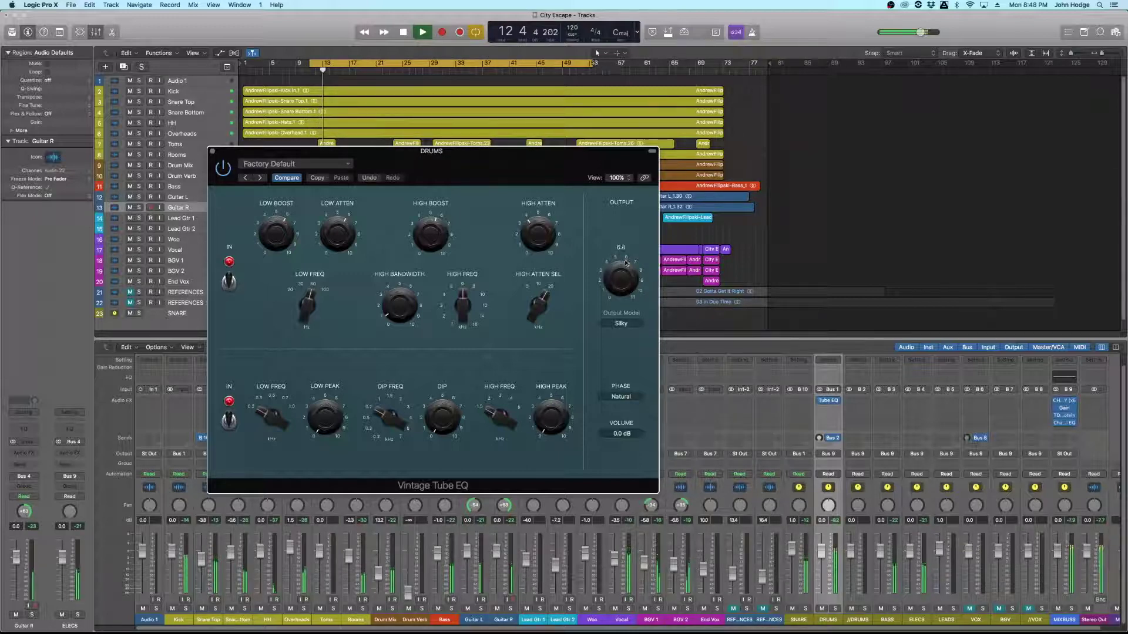
pyautogui.click(228, 281)
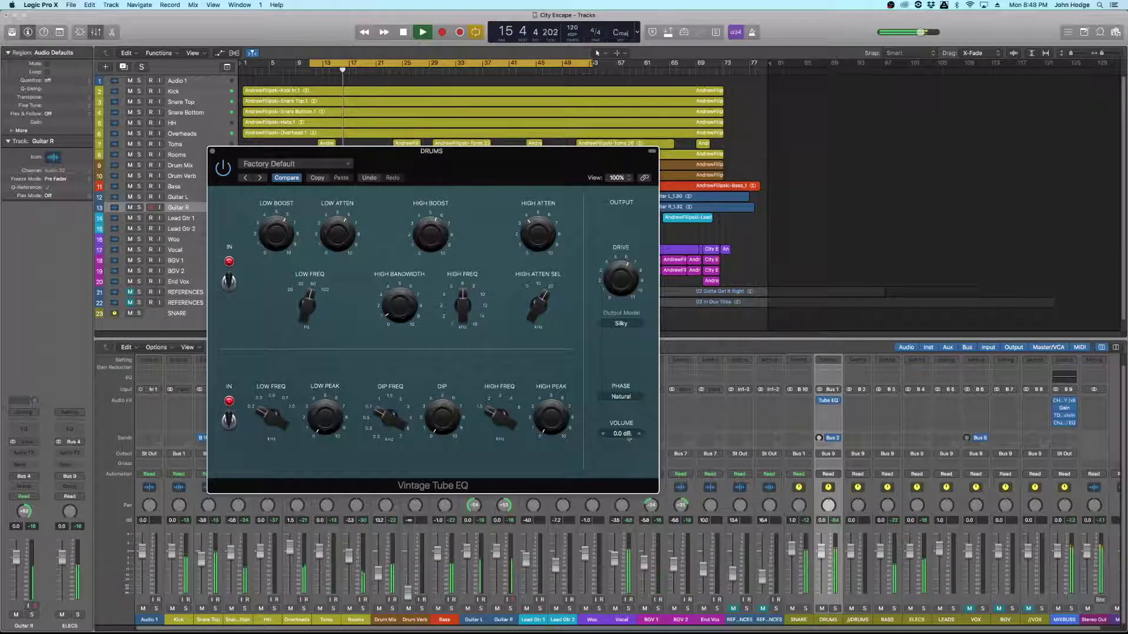
# - Lower the EQ's output volume to -1.0 dB to compensate for the added drive, and stop playback
pyautogui.click(602, 434)
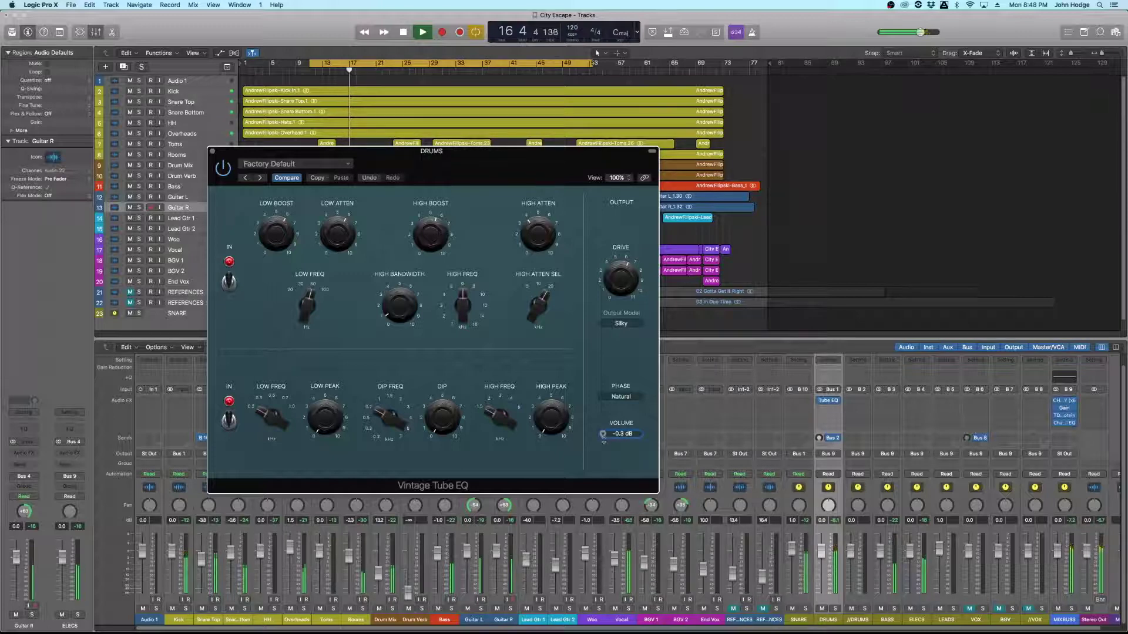
pyautogui.click(602, 434)
pyautogui.moveTo(603, 434); pyautogui.dragTo(603, 437)
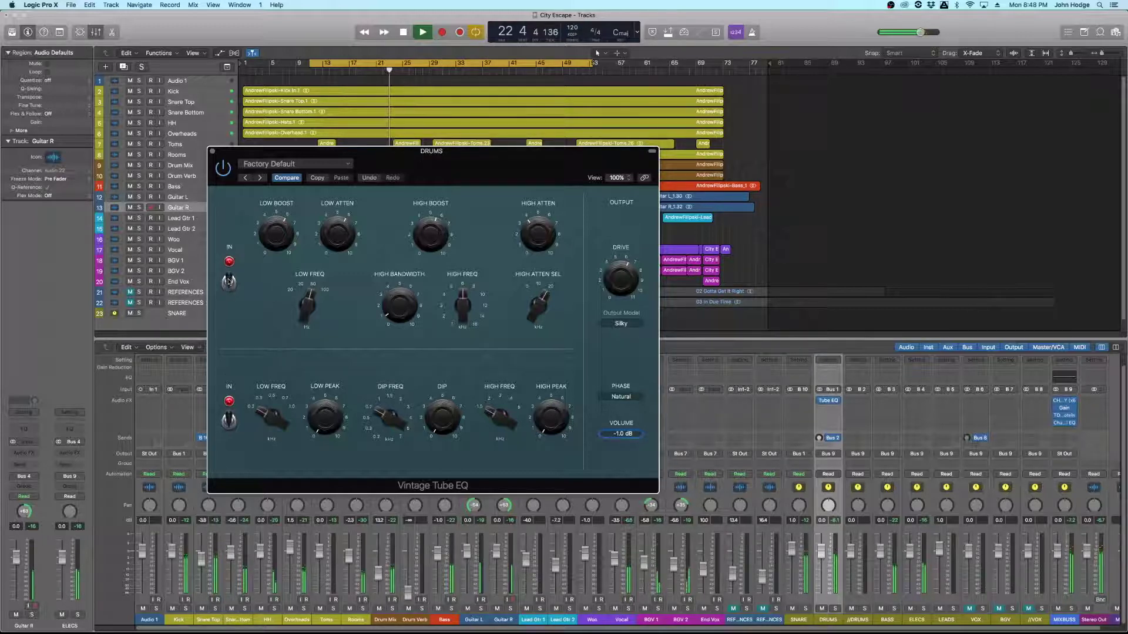
pyautogui.press('space')
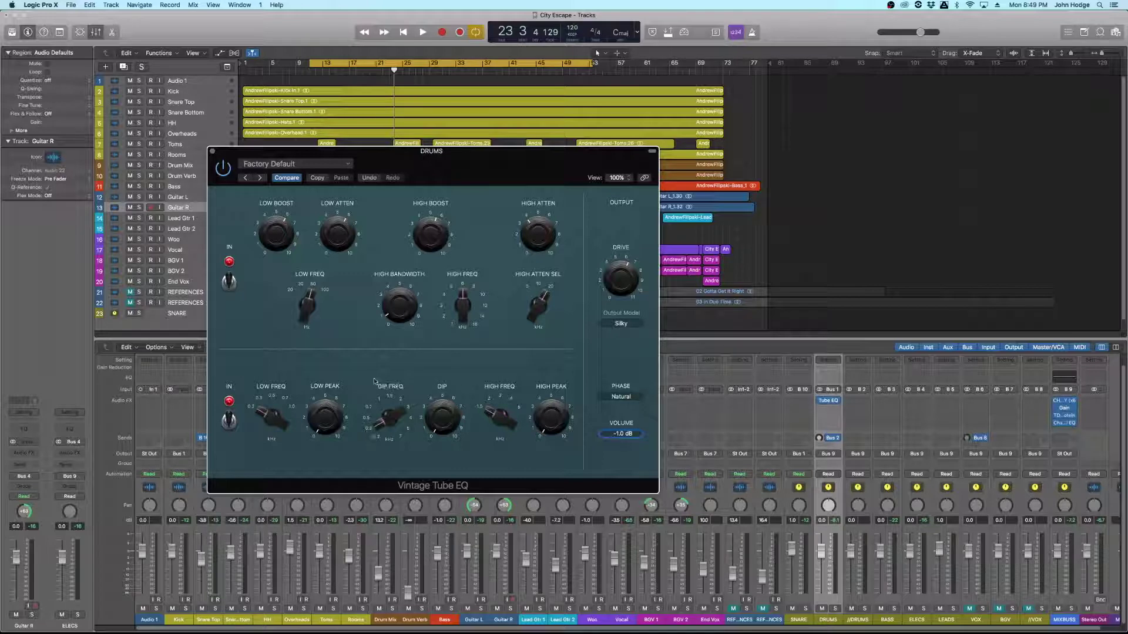
# - Raise Dip to about 2.9 at 0.30 kHz during playback and compare the lower section bypassed and engaged
pyautogui.moveTo(402, 418)
pyautogui.press('space')
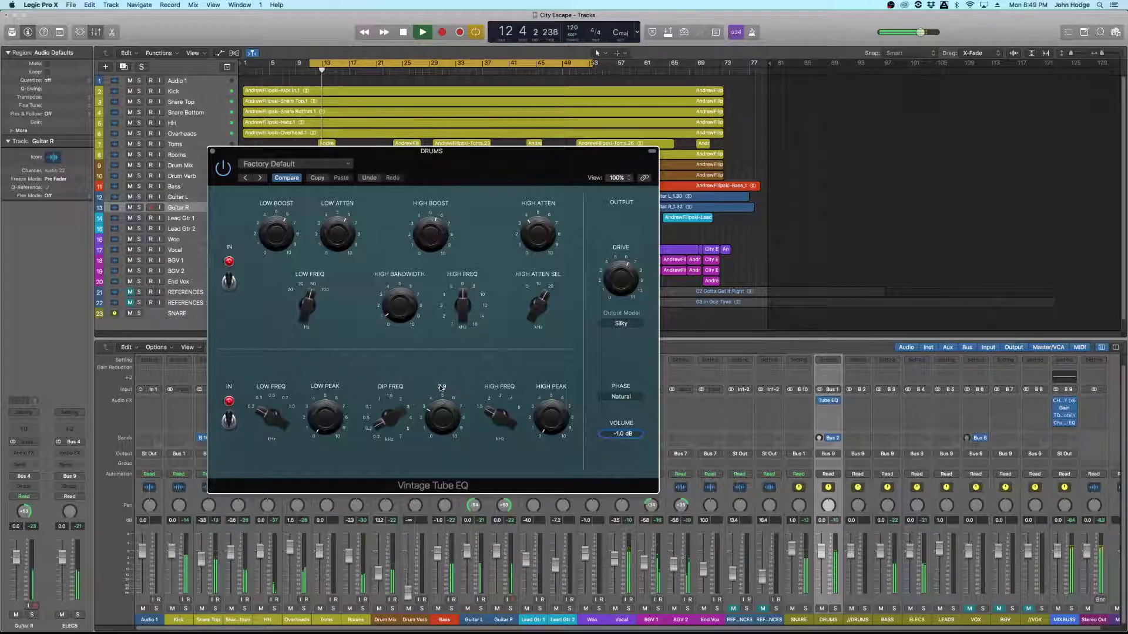
pyautogui.click(229, 421)
pyautogui.click(229, 421)
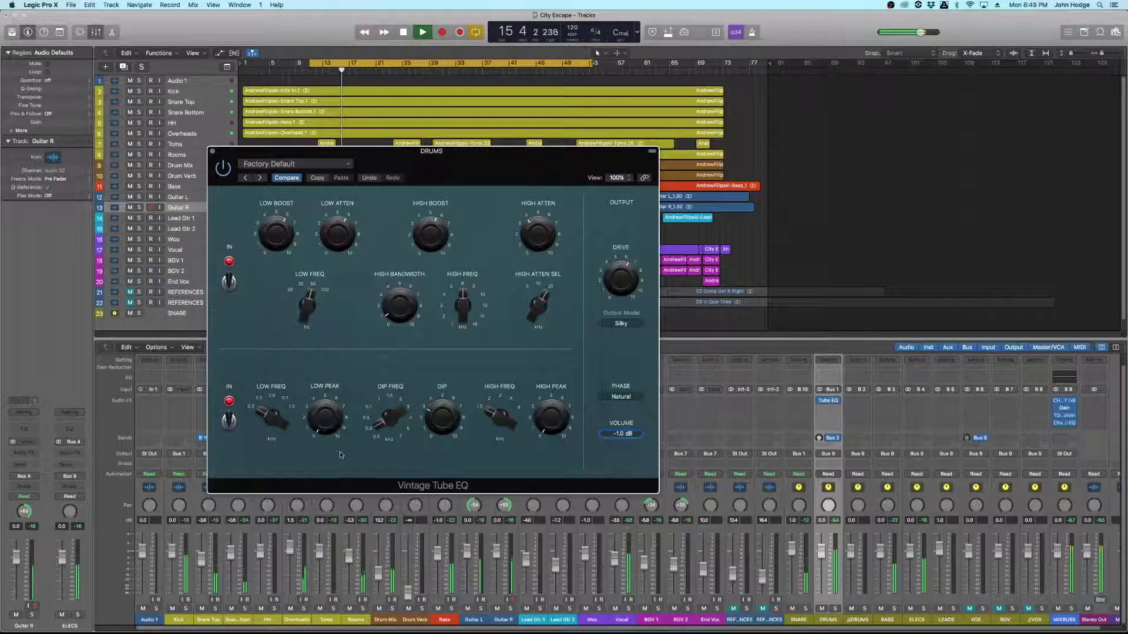
# - Try the dip frequency at 0.50 kHz, return it to 0.30 kHz, and lower Dip to 2.1
pyautogui.click(367, 419)
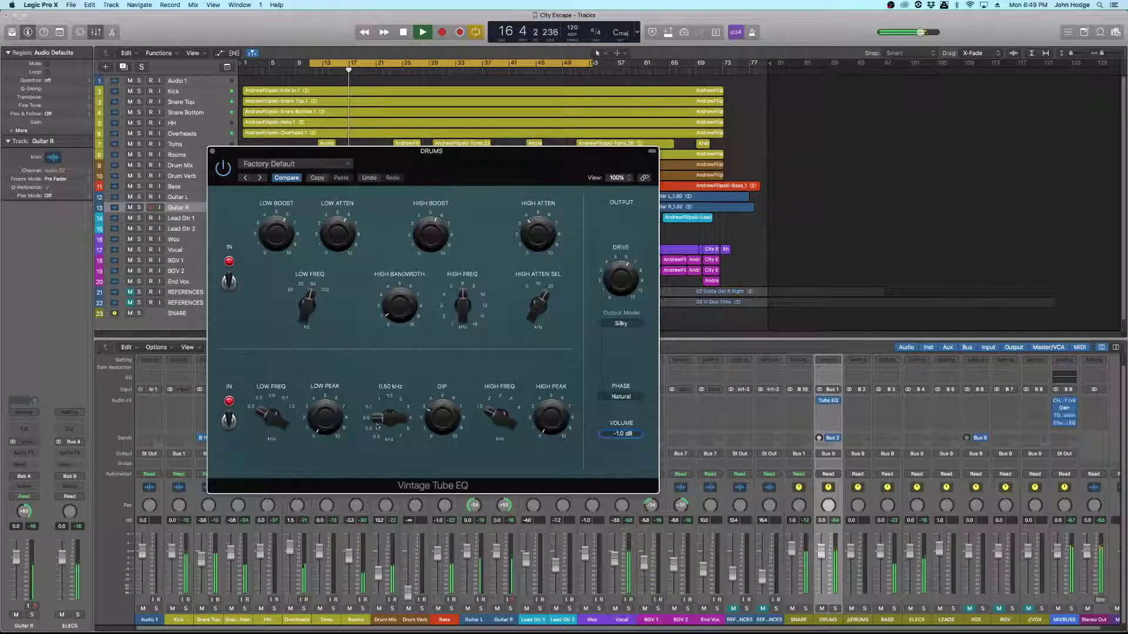
pyautogui.click(368, 432)
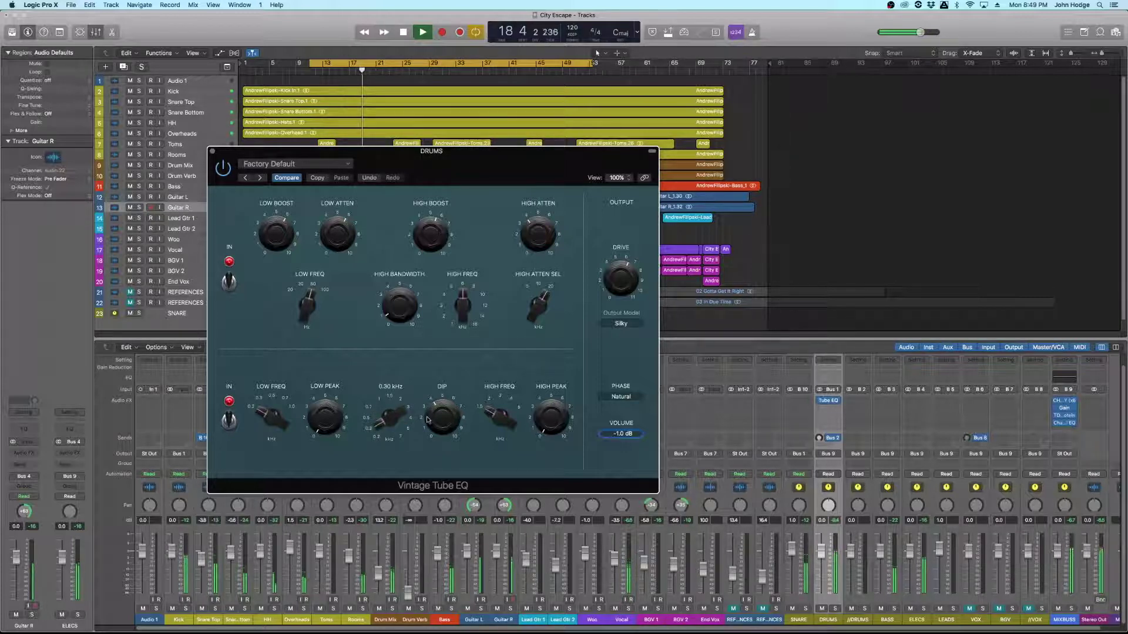
pyautogui.moveTo(434, 418); pyautogui.dragTo(440, 440)
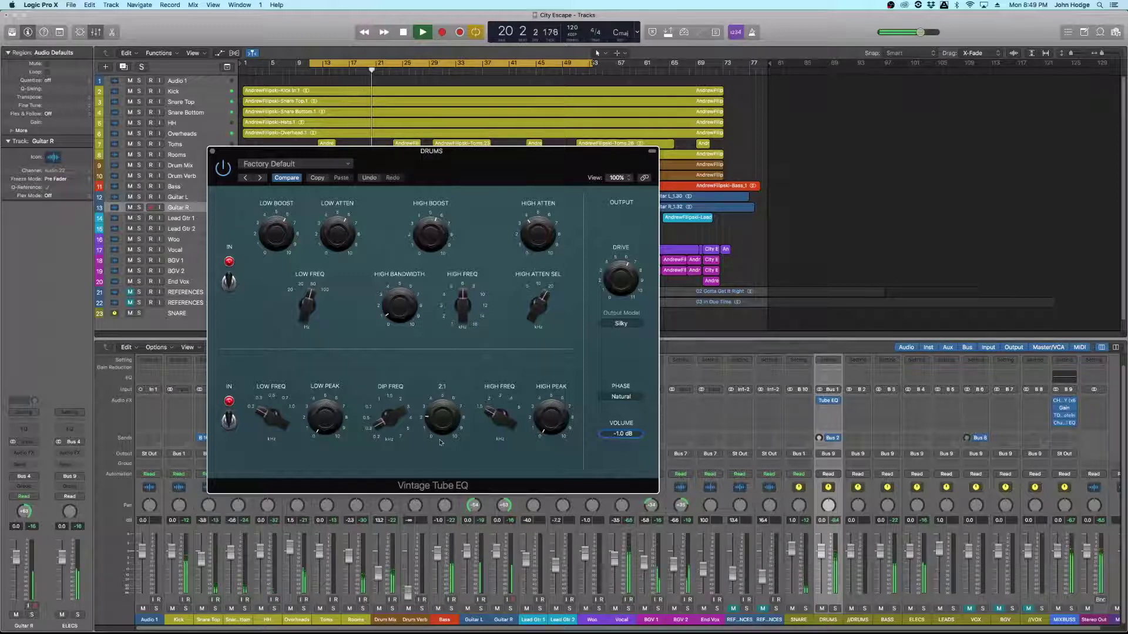
# - Compare the mix with the EQ's lower section bypassed and engaged, stop playback, and nudge the Dip amount
pyautogui.click(229, 420)
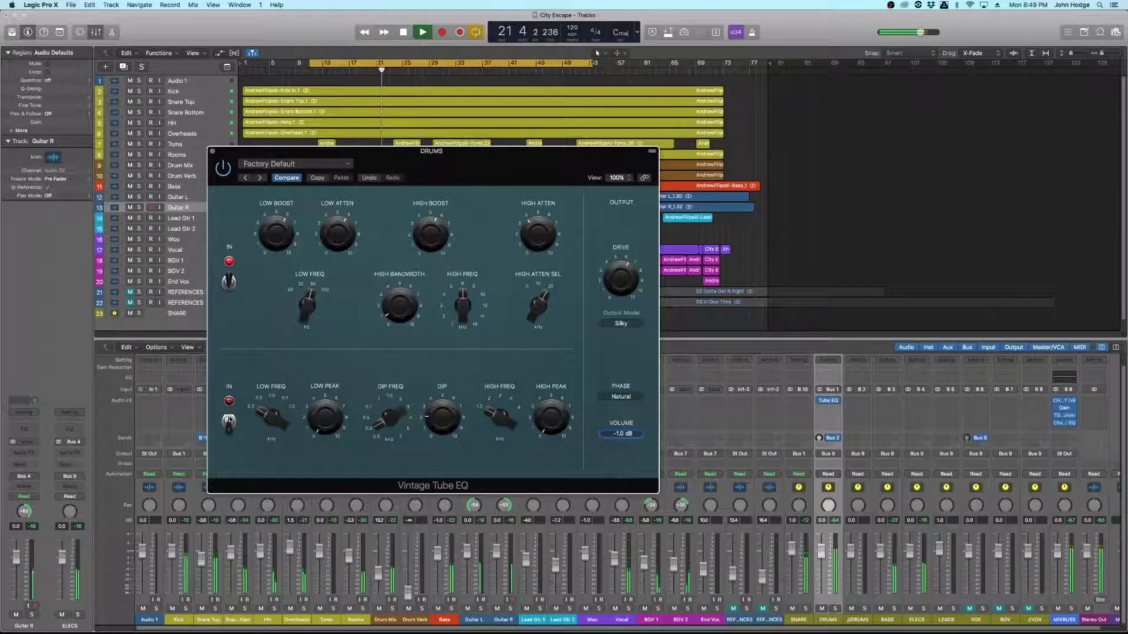
pyautogui.click(230, 420)
pyautogui.press('space')
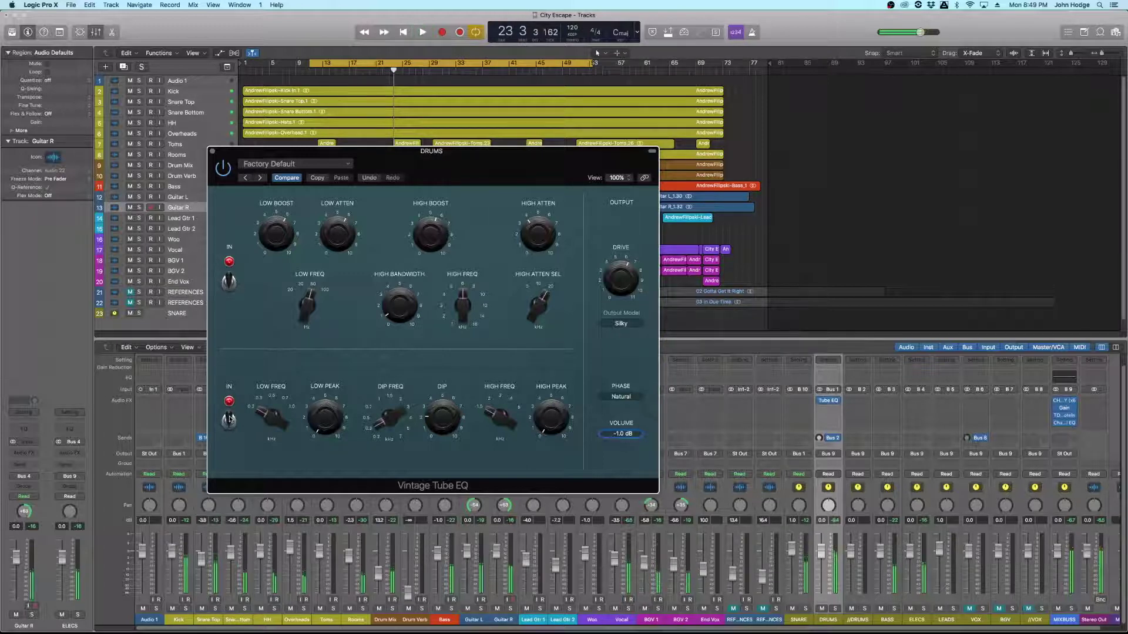
pyautogui.moveTo(441, 423); pyautogui.dragTo(441, 421)
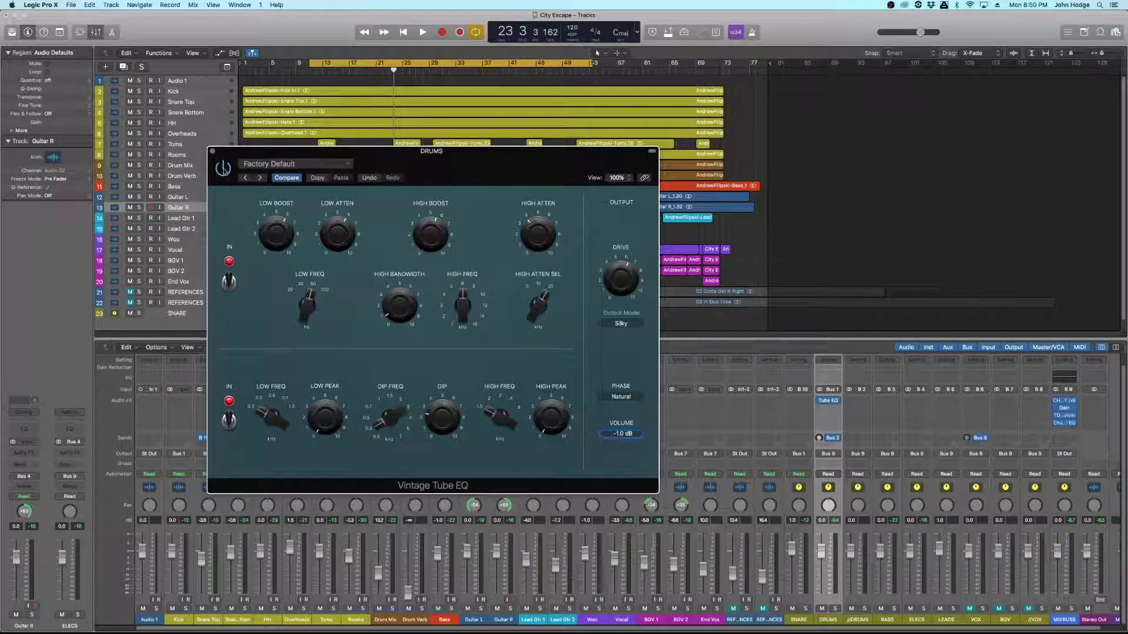
# - Unmute the VOX, BGV and //VOX buses during playback and bypass the whole Vintage Tube EQ for comparison
pyautogui.press('space')
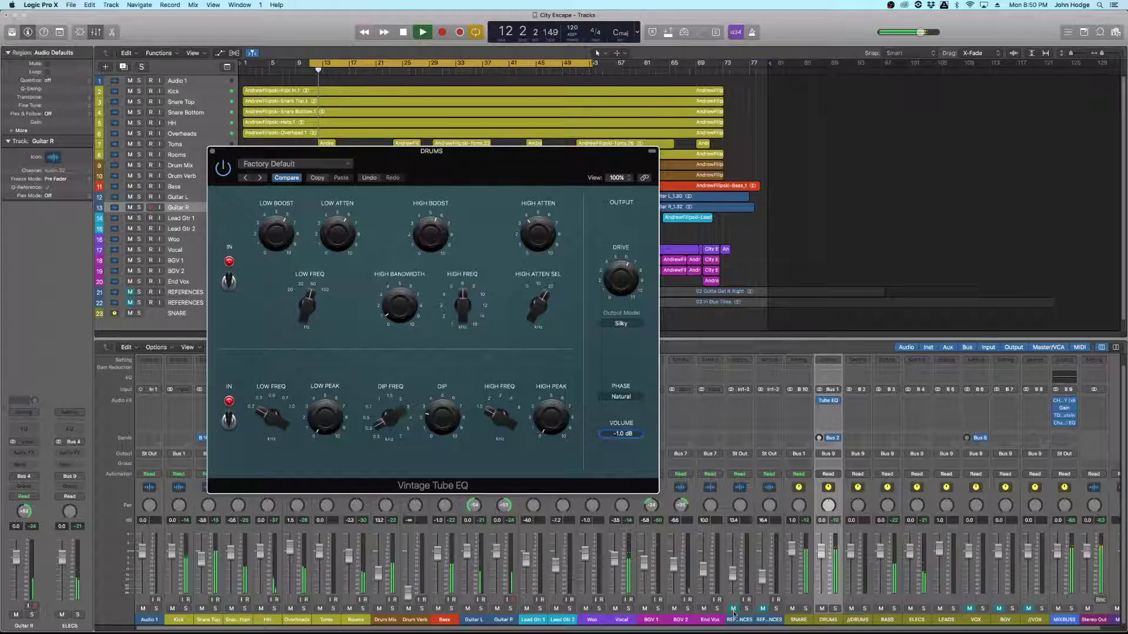
pyautogui.moveTo(970, 609); pyautogui.dragTo(1028, 609)
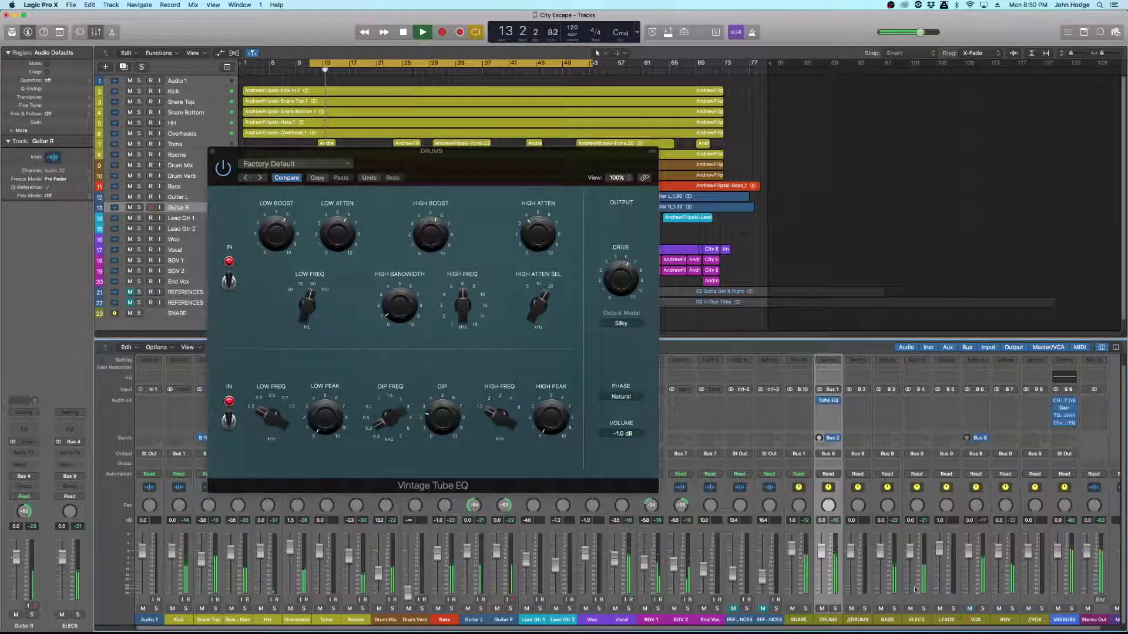
pyautogui.click(216, 178)
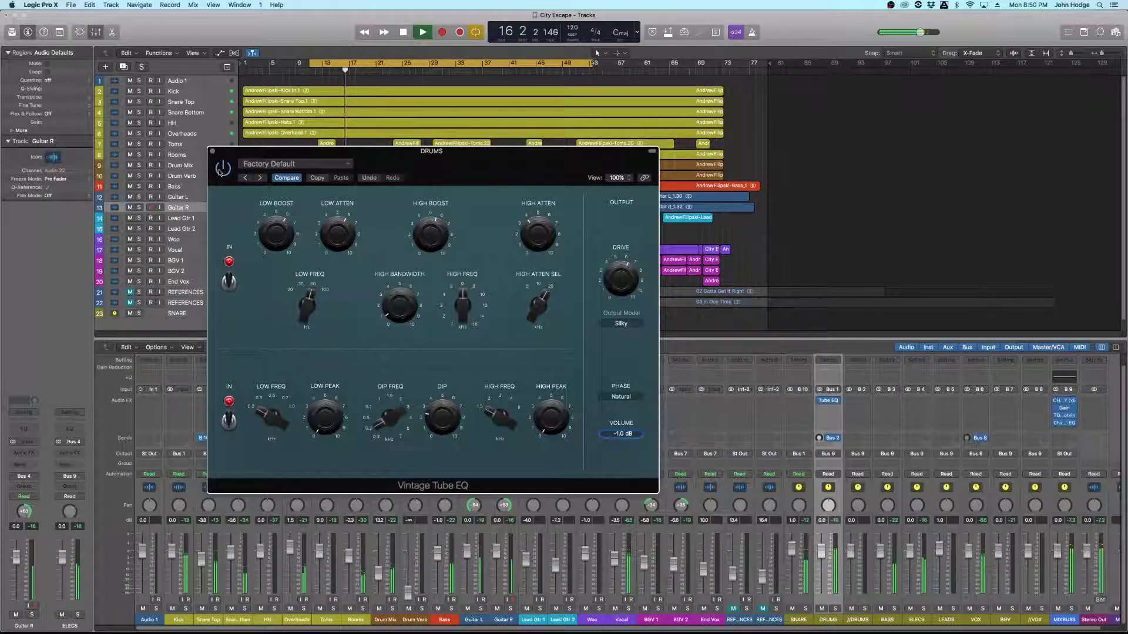
# - Fine-tune Dip and reduce High Atten slightly against the full mix with vocals, and close the Vintage Tube EQ window
pyautogui.moveTo(438, 418); pyautogui.dragTo(439, 423)
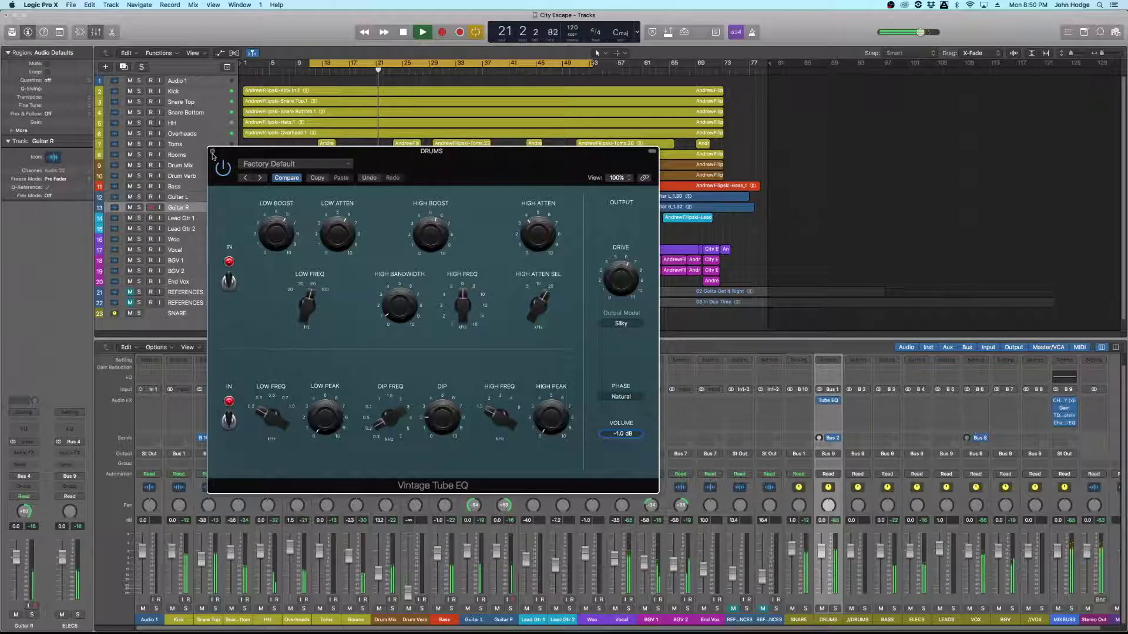
pyautogui.moveTo(537, 237); pyautogui.dragTo(541, 250)
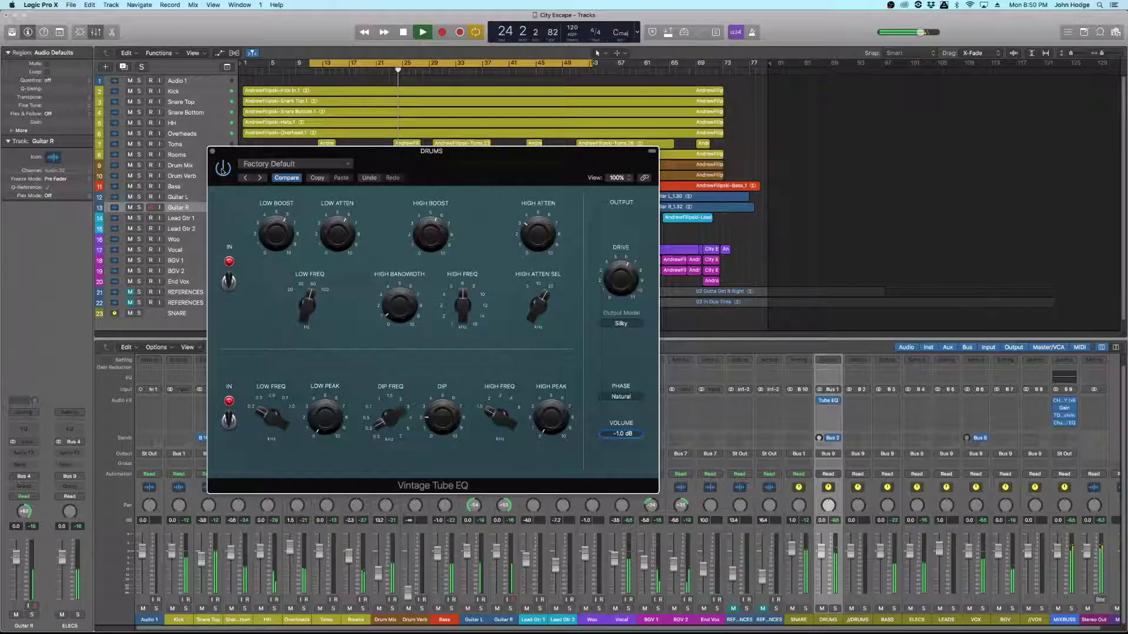
pyautogui.press('space')
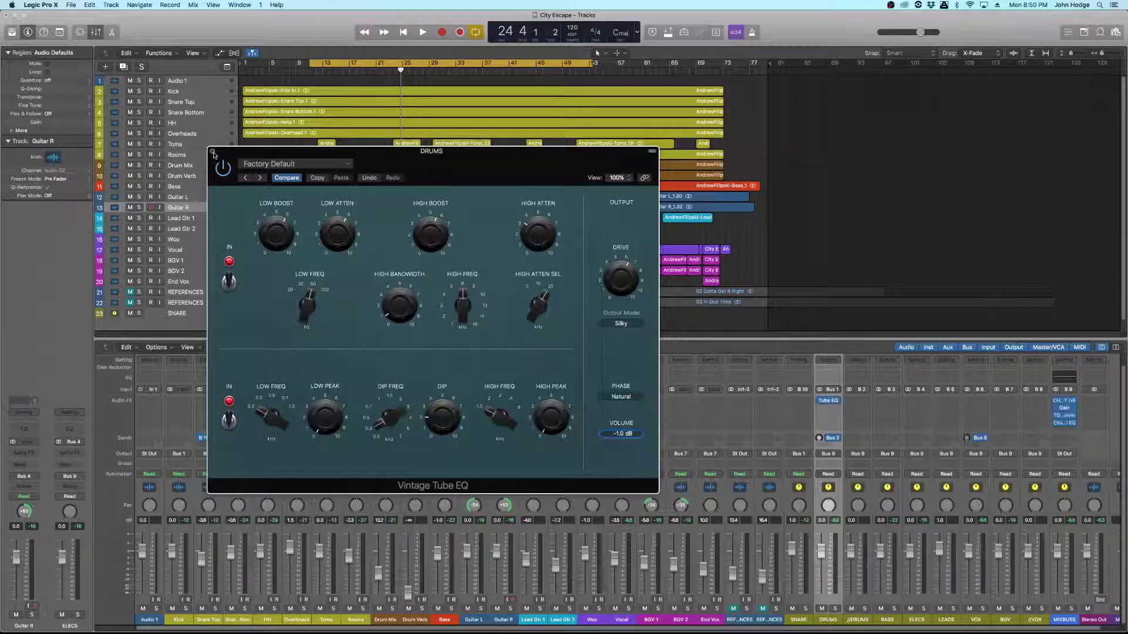
pyautogui.click(213, 153)
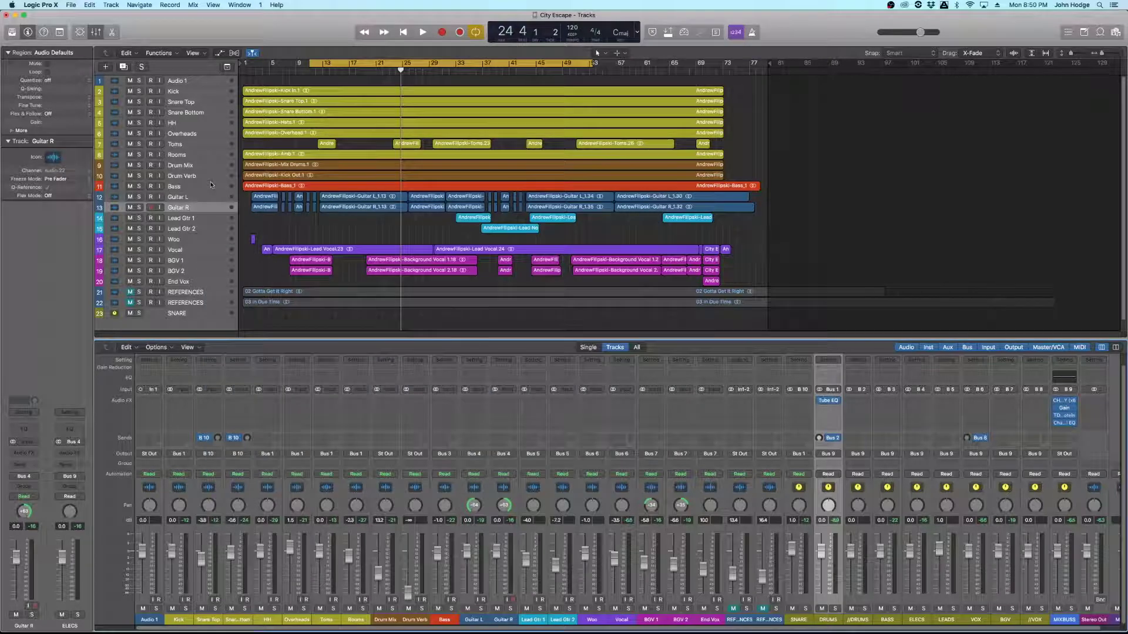
# - Insert a stereo Compressor after the Tube EQ on the DRUMS bus and move its window toward the centre of the screen
pyautogui.click(838, 401)
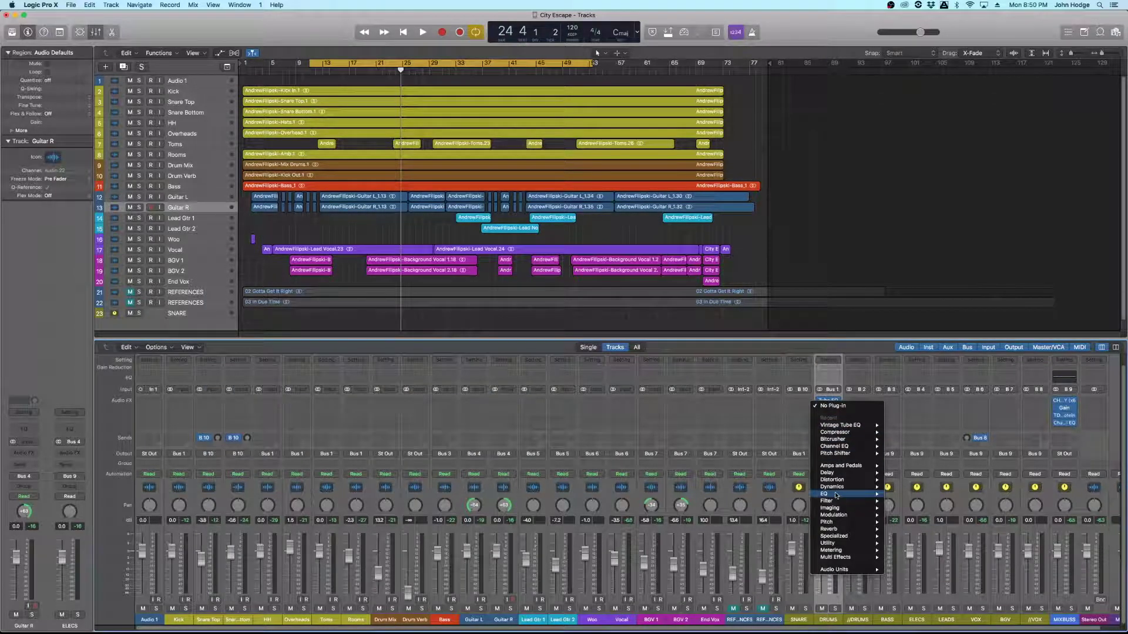
pyautogui.moveTo(839, 489)
pyautogui.moveTo(916, 494)
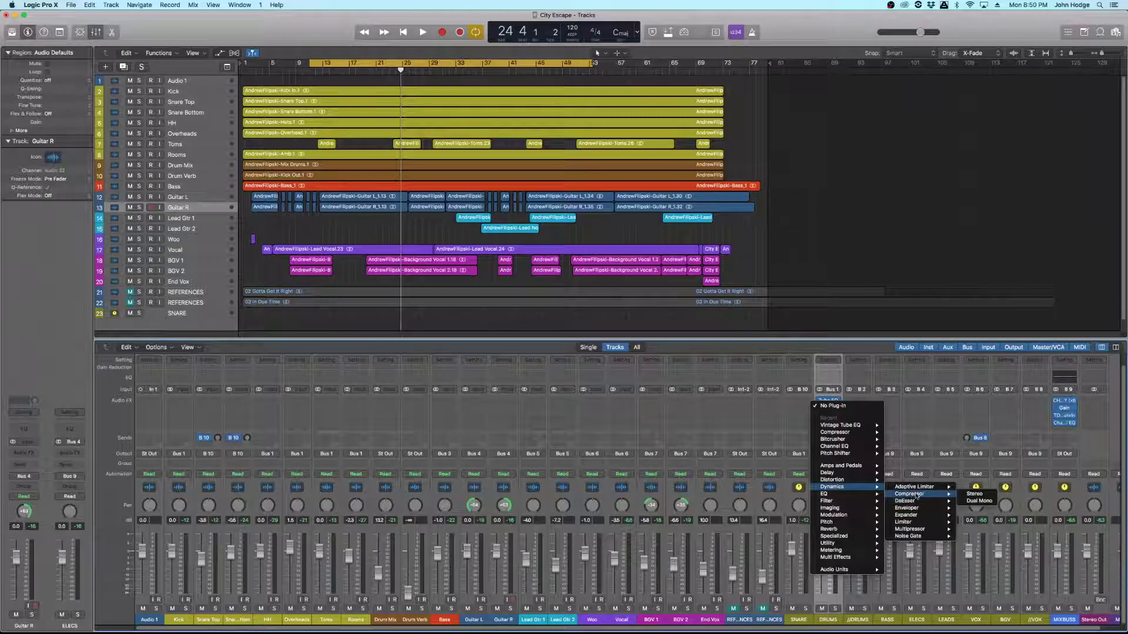
pyautogui.click(983, 495)
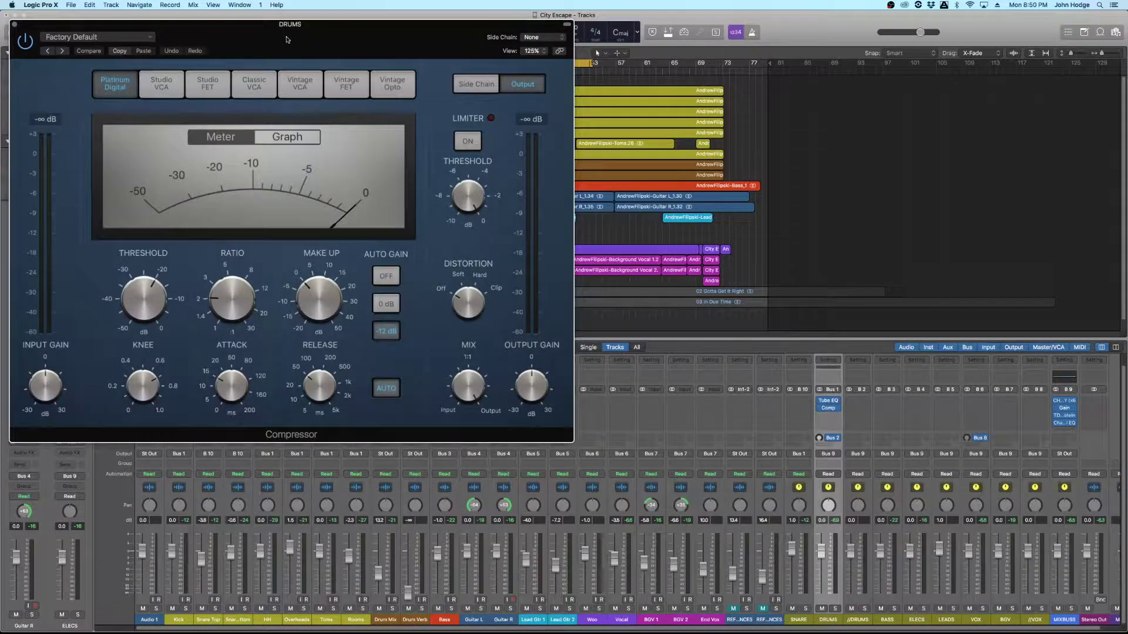
pyautogui.moveTo(287, 38); pyautogui.dragTo(424, 100)
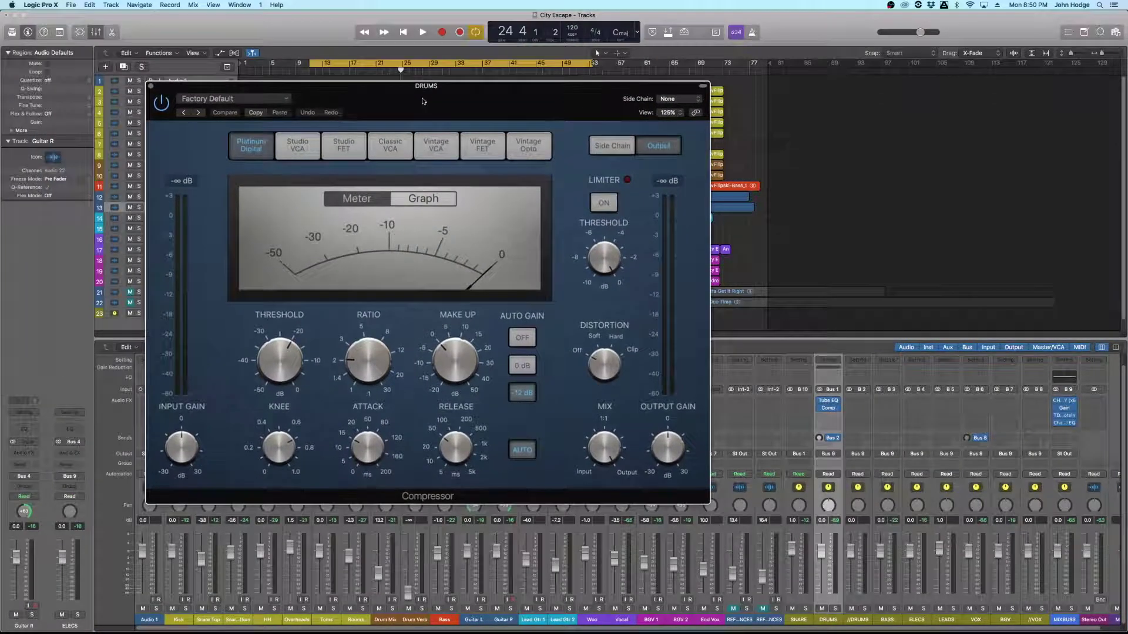
# - Switch the Compressor to the Studio FET model and turn its Auto Gain off
pyautogui.click(344, 145)
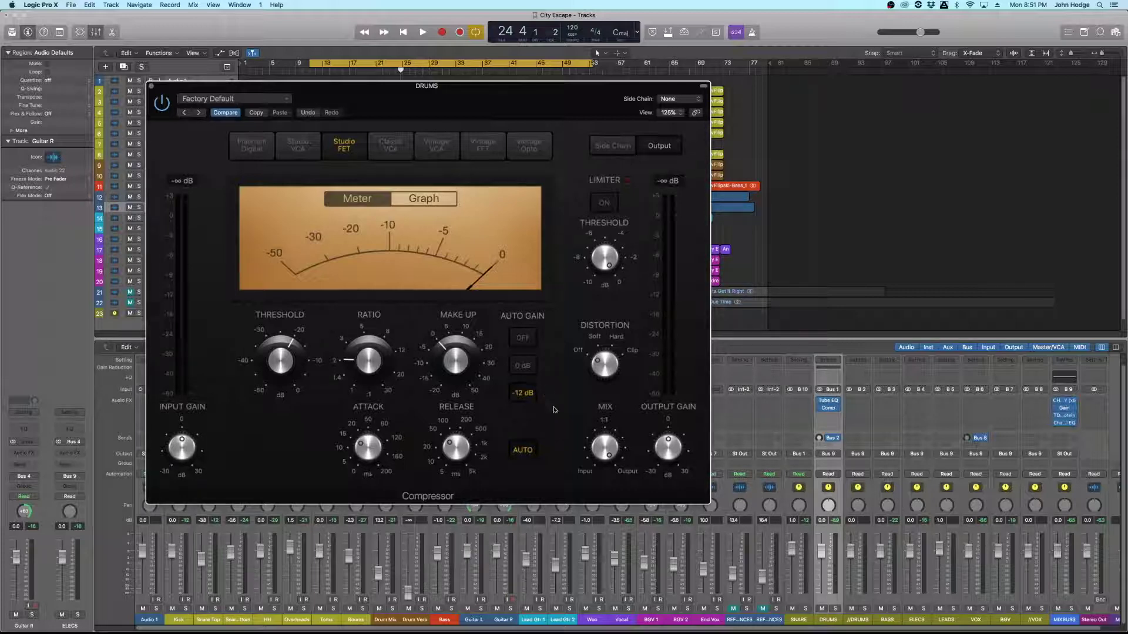
pyautogui.click(526, 339)
pyautogui.moveTo(369, 369)
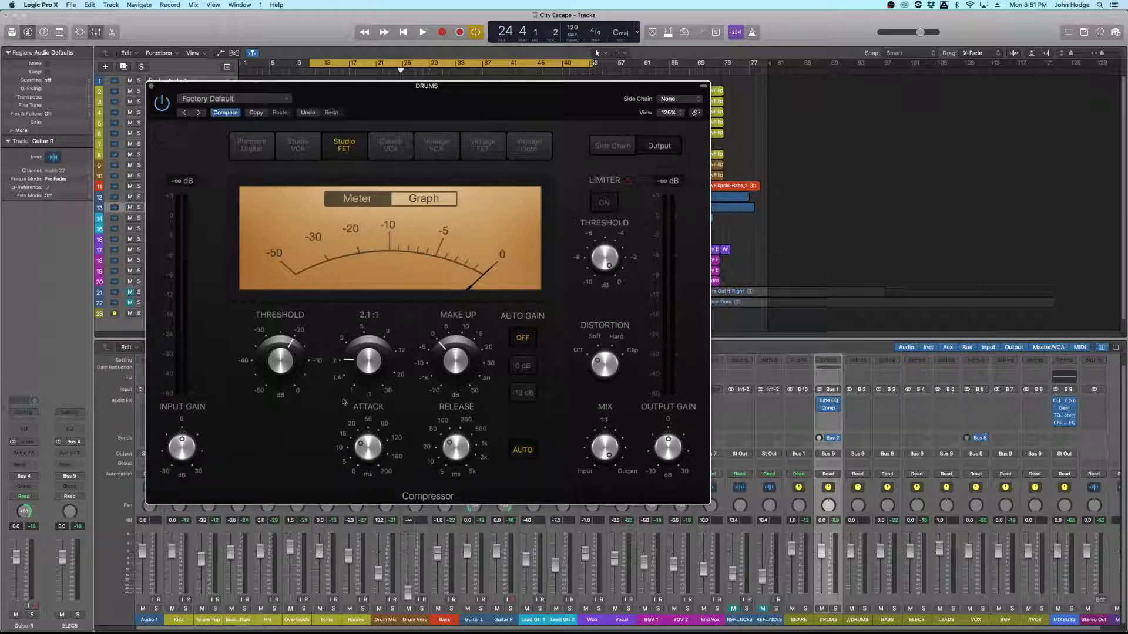
# - Bring Threshold down from its maximum to -15.5 dB during playback and raise Make Up slightly
pyautogui.moveTo(281, 376); pyautogui.dragTo(312, 149)
pyautogui.moveTo(387, 444)
pyautogui.moveTo(367, 459); pyautogui.dragTo(367, 436)
pyautogui.press('space')
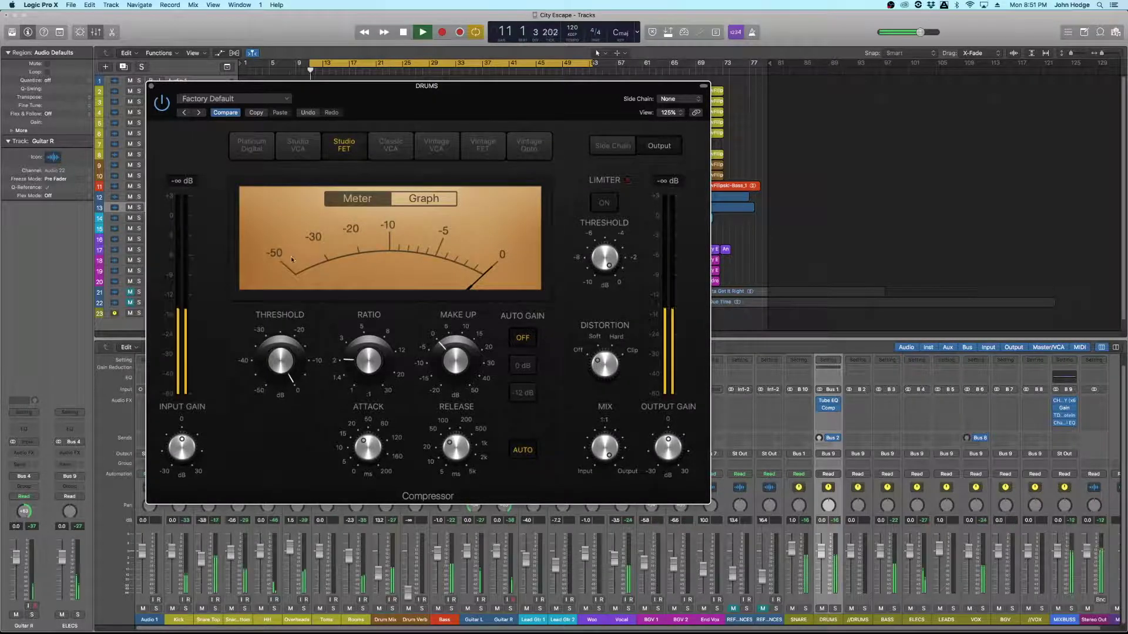
pyautogui.moveTo(280, 361); pyautogui.dragTo(279, 408)
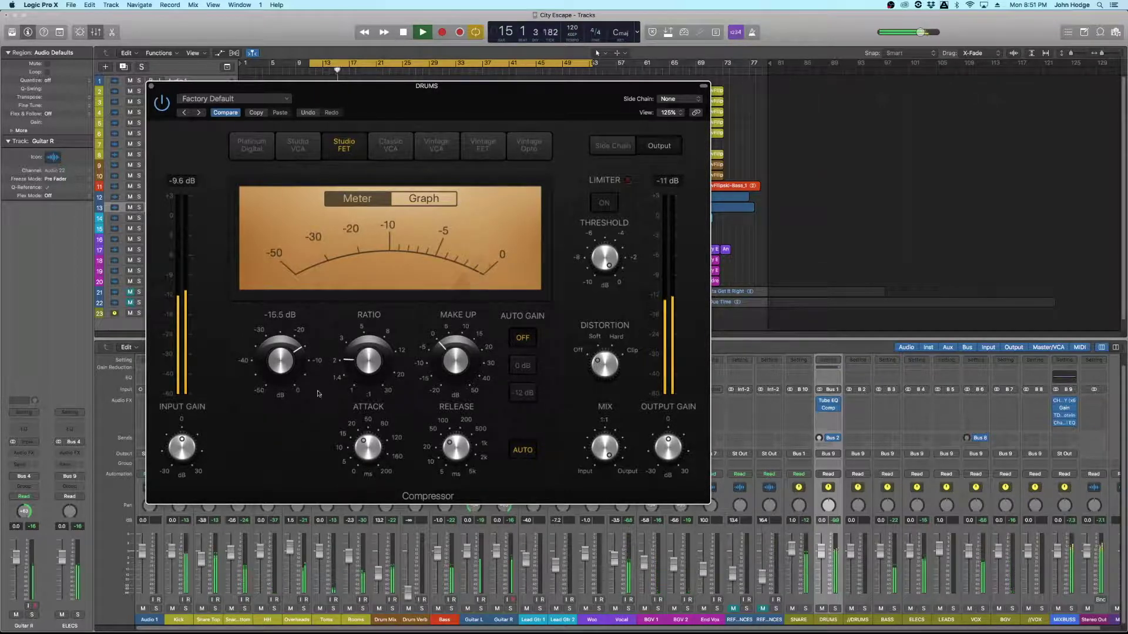
pyautogui.moveTo(460, 371); pyautogui.dragTo(460, 367)
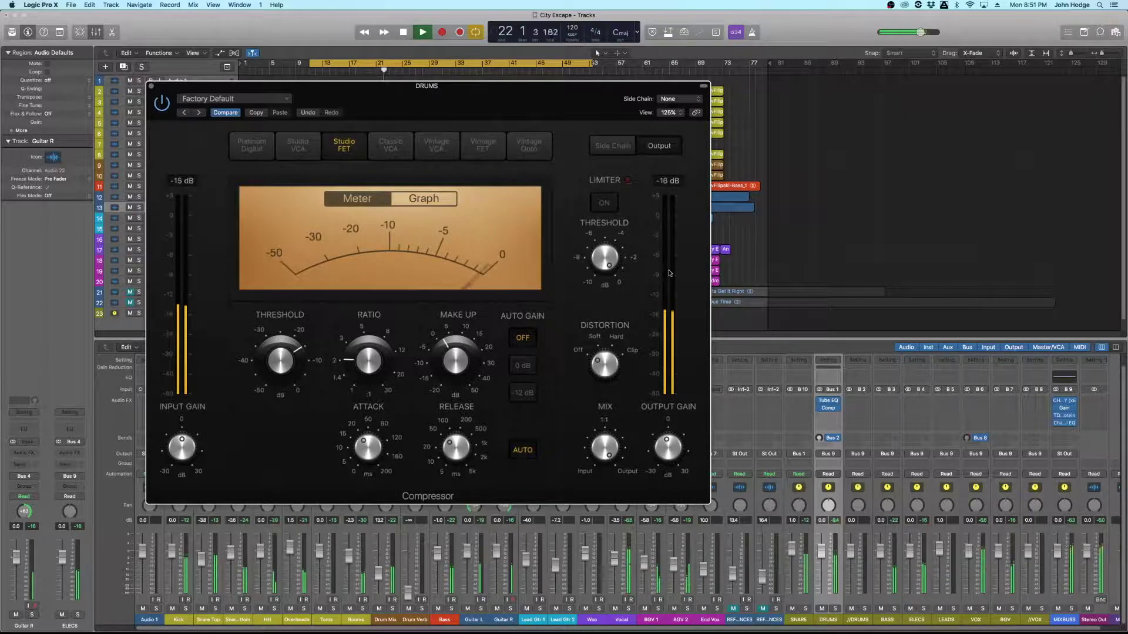
# - Set the Compressor's Attack to 18.5 ms and Release to 25.0 ms against the playing mix, and stop playback
pyautogui.moveTo(382, 454)
pyautogui.moveTo(373, 456)
pyautogui.mouseDown()
pyautogui.moveTo(374, 476)
pyautogui.moveTo(373, 459)
pyautogui.mouseUp()
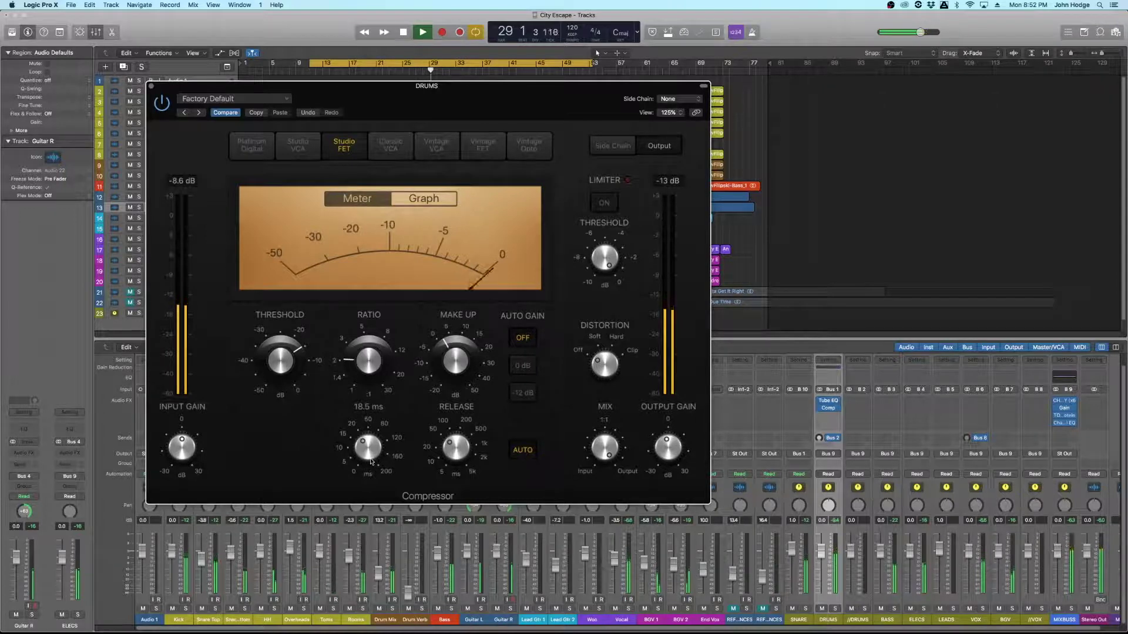
pyautogui.moveTo(453, 451); pyautogui.dragTo(452, 453)
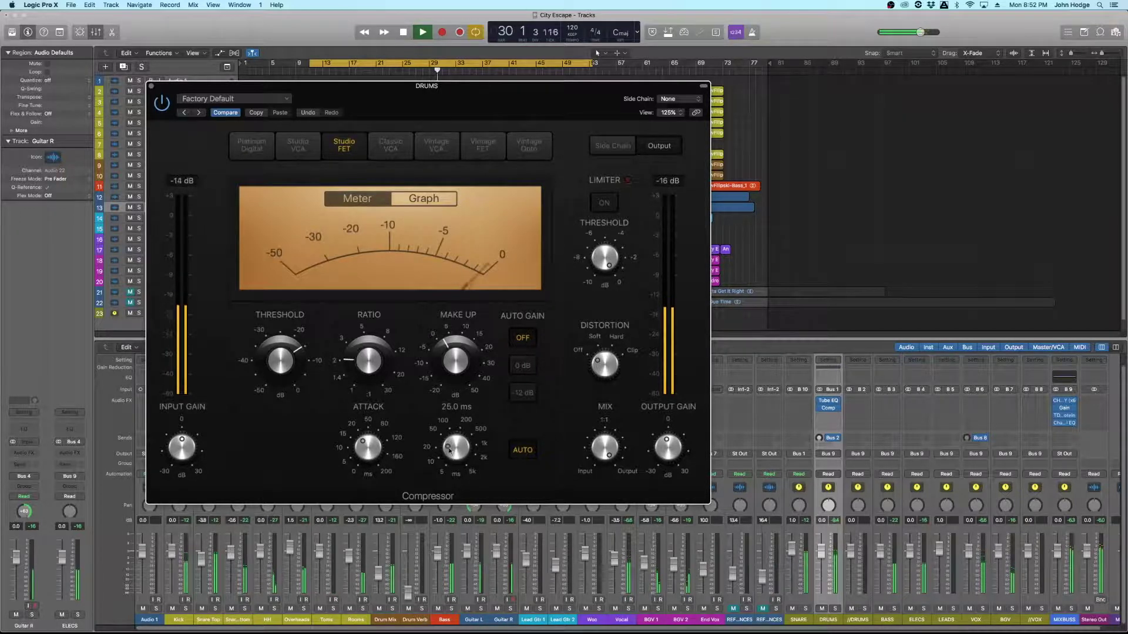
pyautogui.moveTo(366, 444)
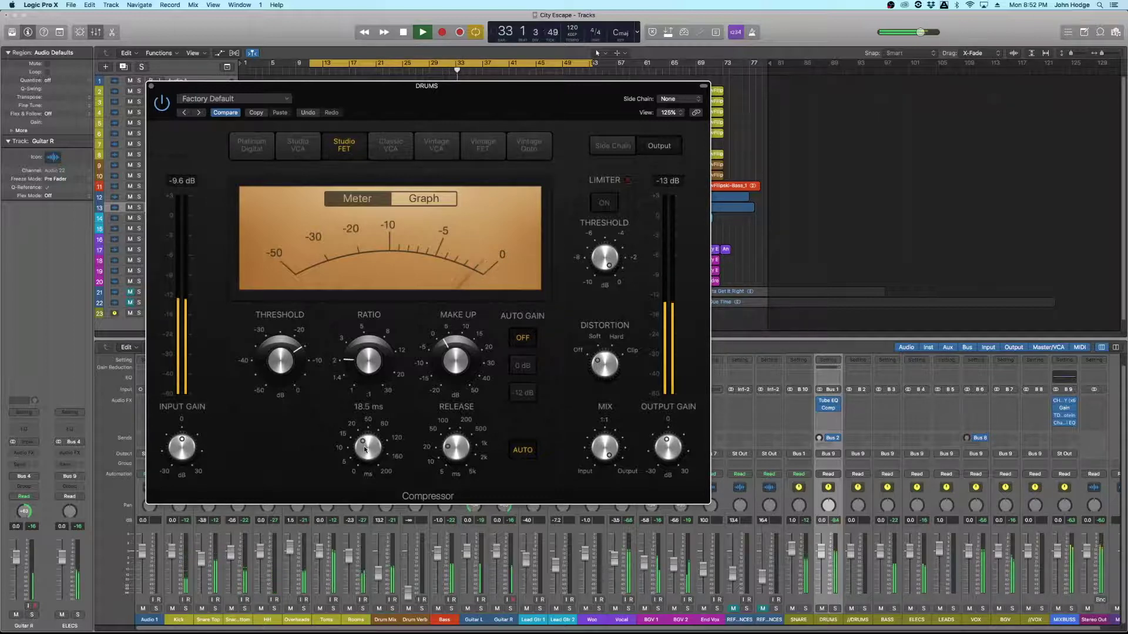
pyautogui.press('space')
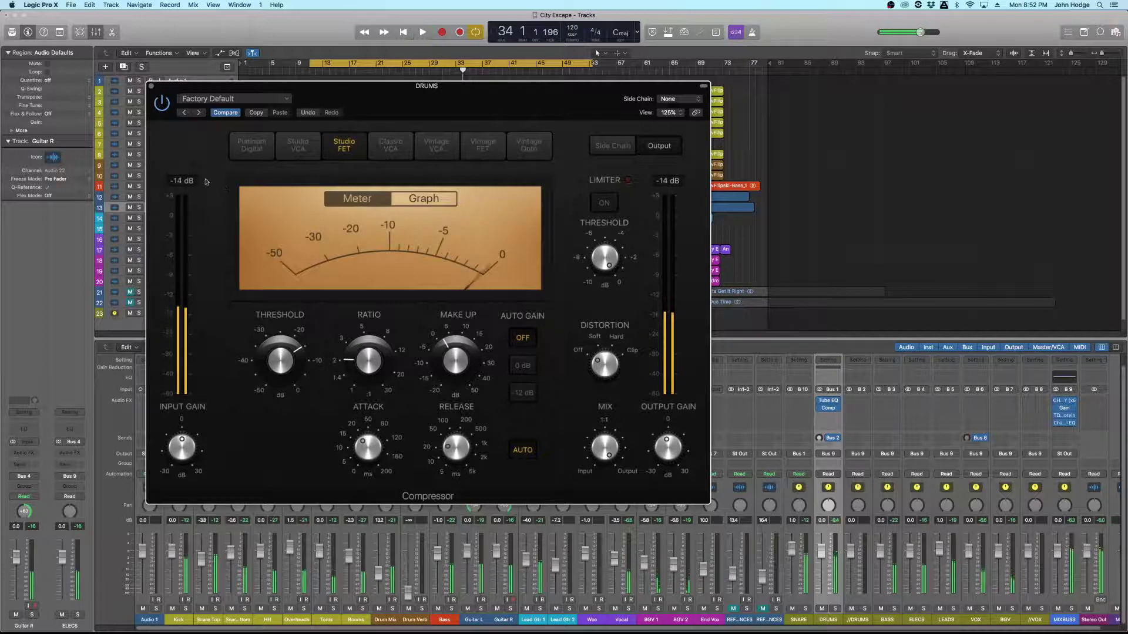
# - Mute the VOX, BGV and //VOX buses and solo the DRUMS bus
pyautogui.moveTo(286, 373)
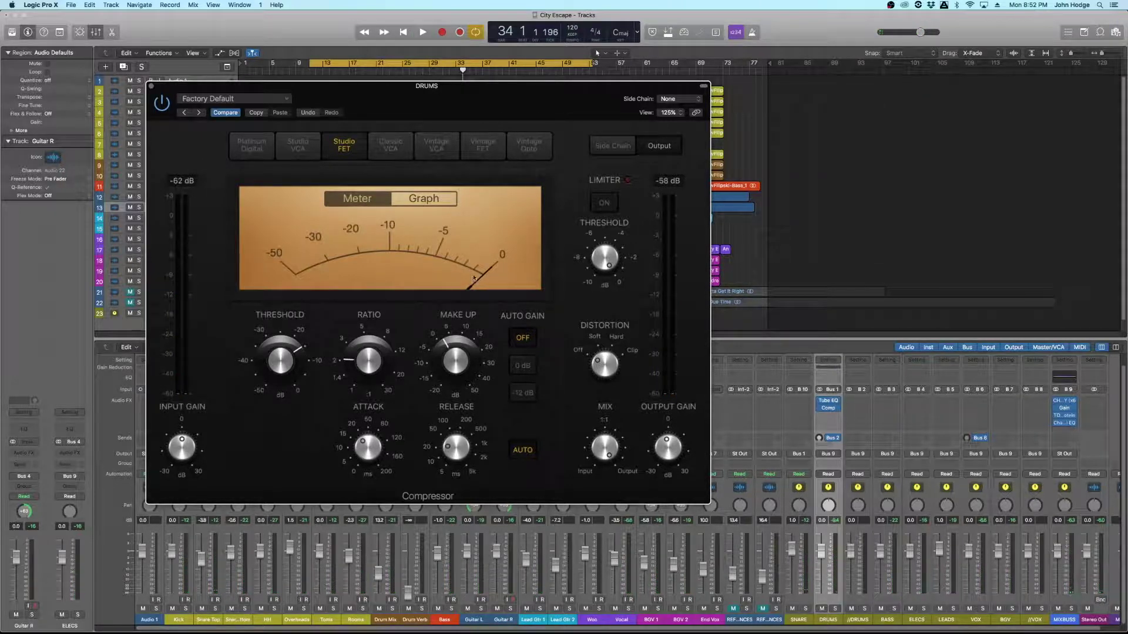
pyautogui.moveTo(461, 330)
pyautogui.moveTo(969, 610); pyautogui.dragTo(1028, 610)
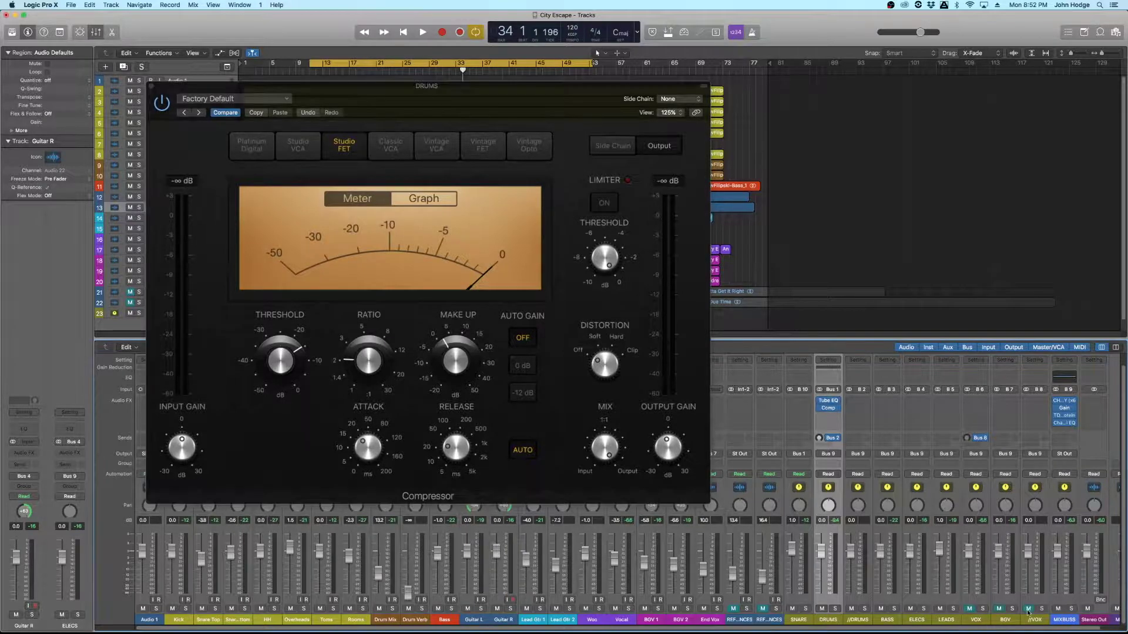
pyautogui.click(835, 610)
# - Play the soloed drums in short passes to compare the Compressor's input and output levels
pyautogui.click(166, 106)
pyautogui.press('space')
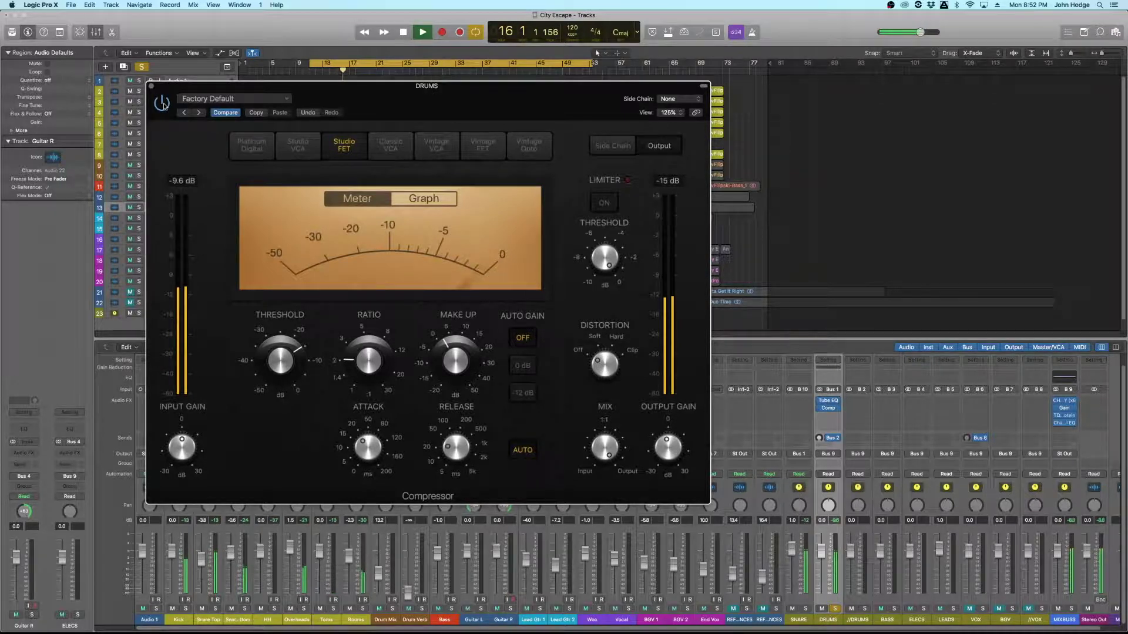
pyautogui.press('space')
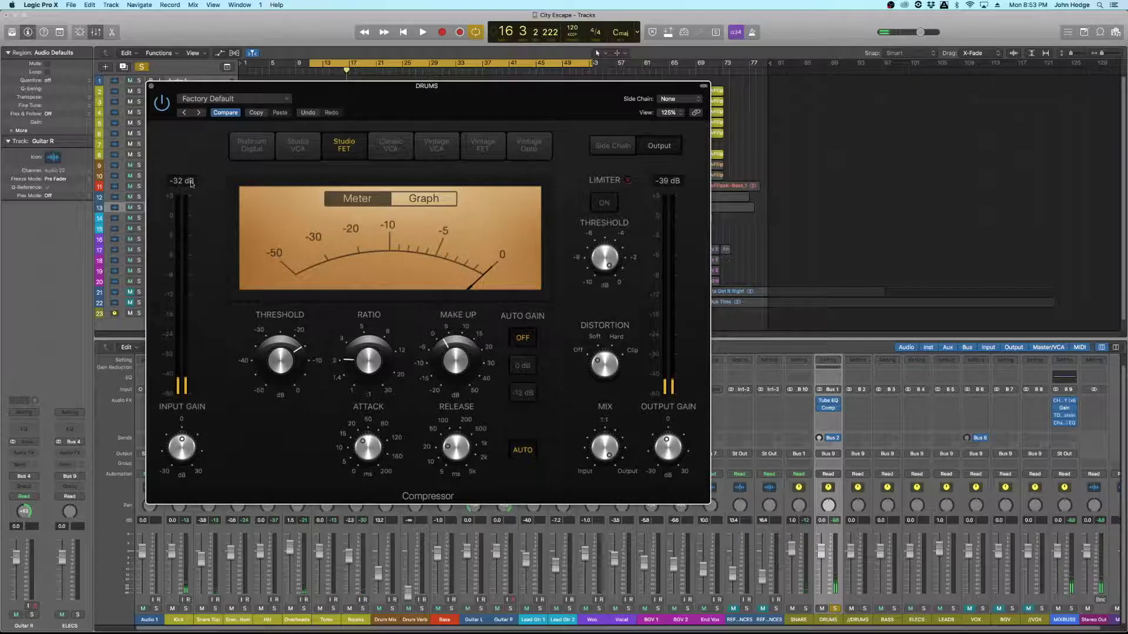
pyautogui.moveTo(671, 452)
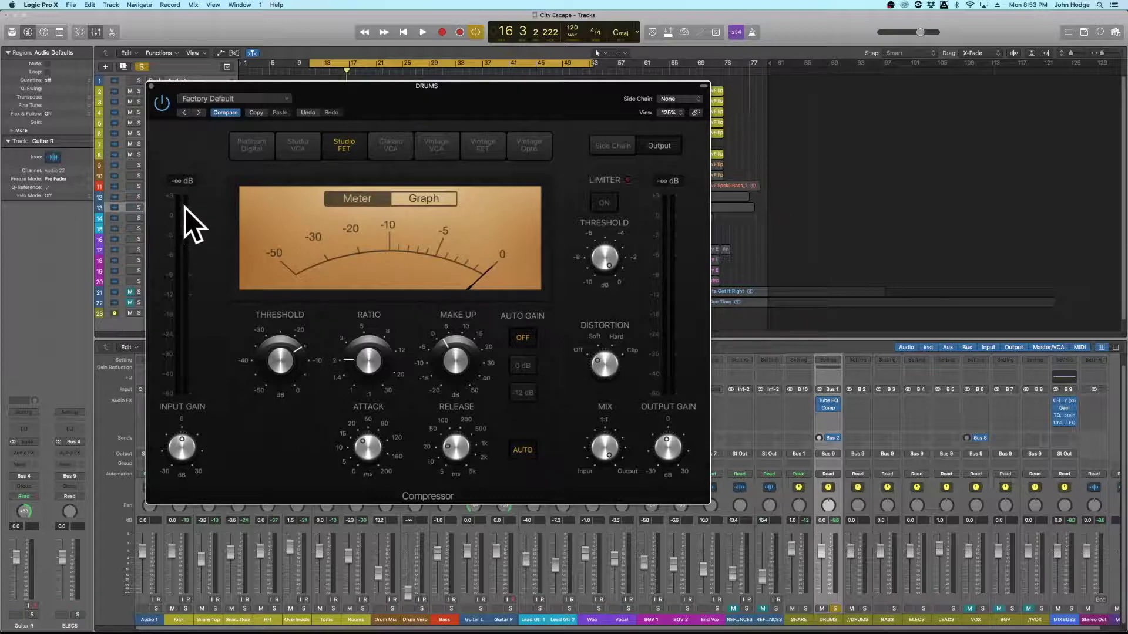
pyautogui.press('space')
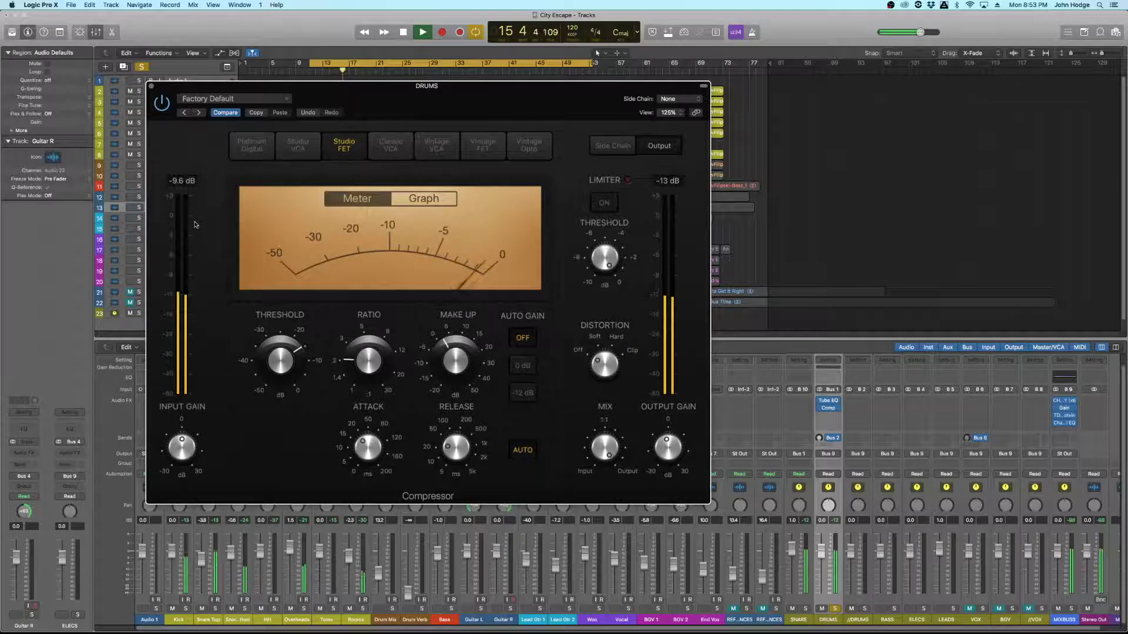
pyautogui.press('space')
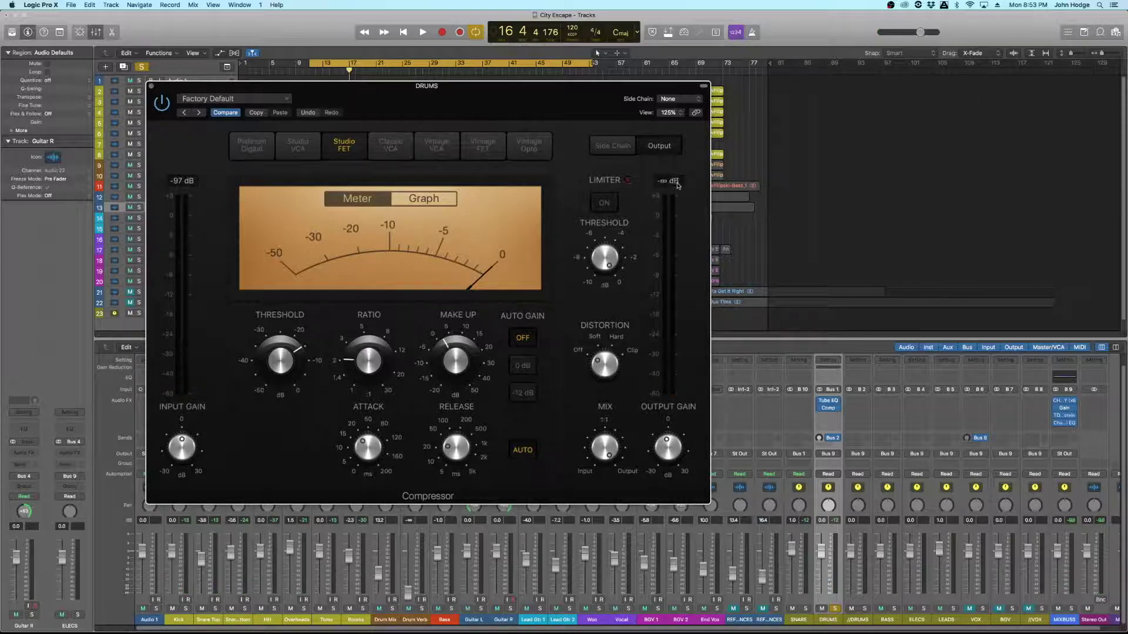
# - Set the Compressor's side-chain filter to Listen in HP mode with its frequency at 16.352 Hz
pyautogui.click(617, 151)
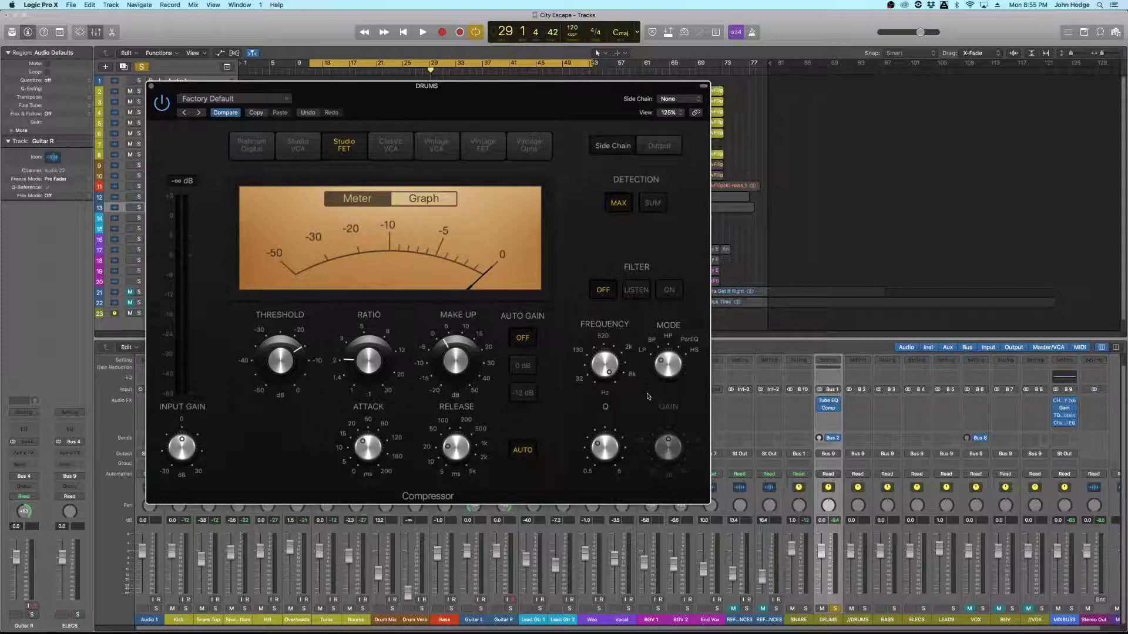
pyautogui.click(637, 292)
pyautogui.moveTo(656, 360); pyautogui.dragTo(635, 456)
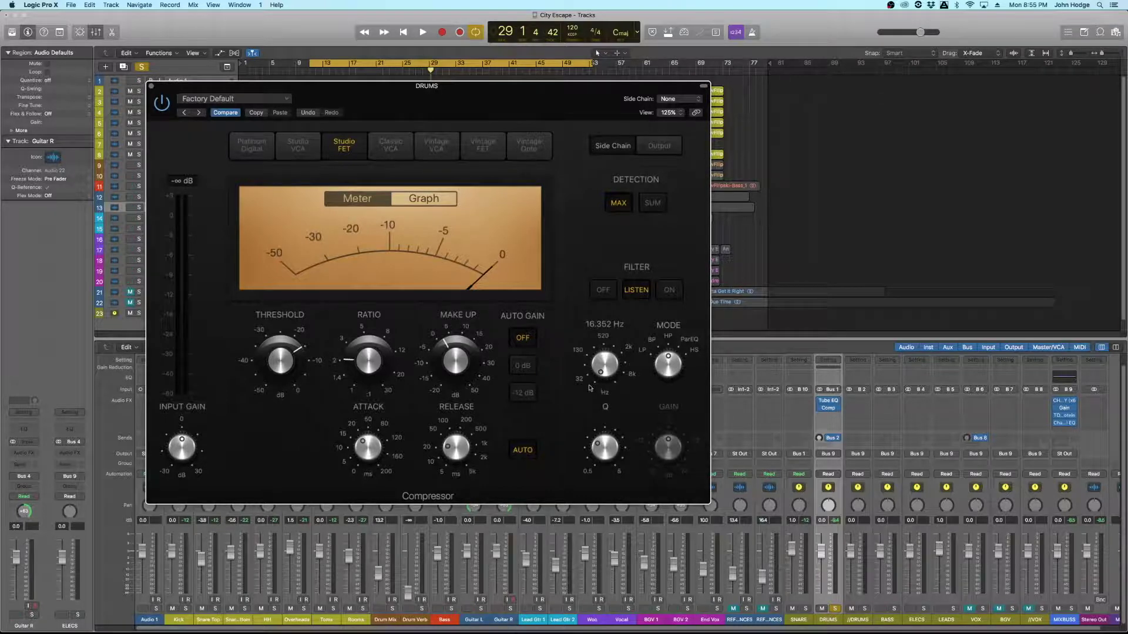
# - Try the side-chain filter frequency at 277.19 Hz while auditioning the soloed drums
pyautogui.press('space')
pyautogui.moveTo(600, 369); pyautogui.dragTo(605, 323)
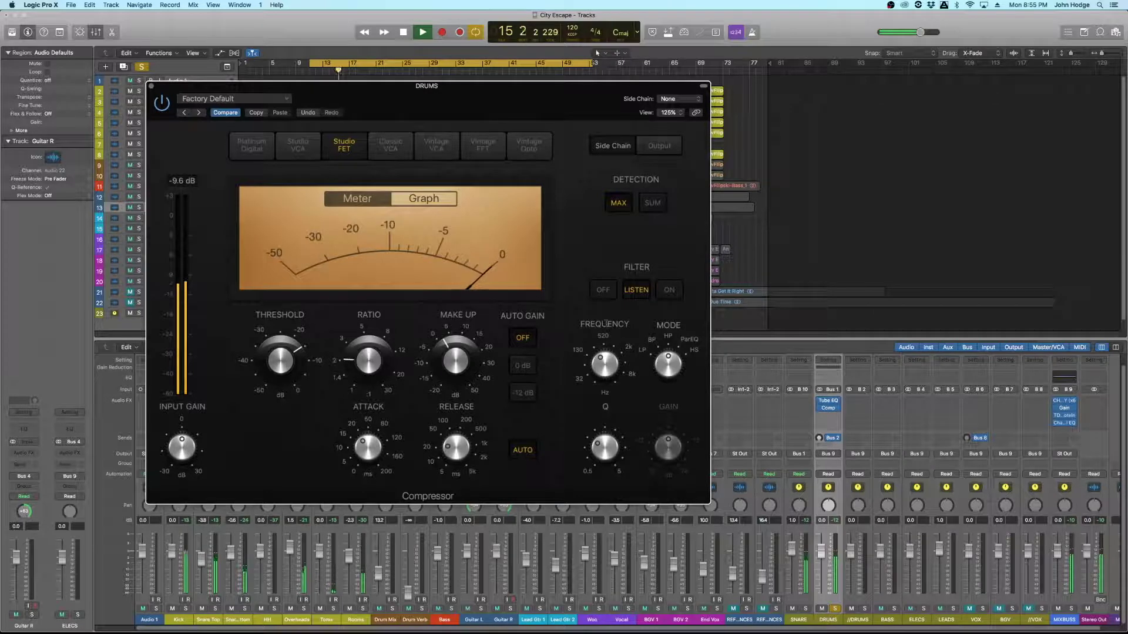
pyautogui.press('space')
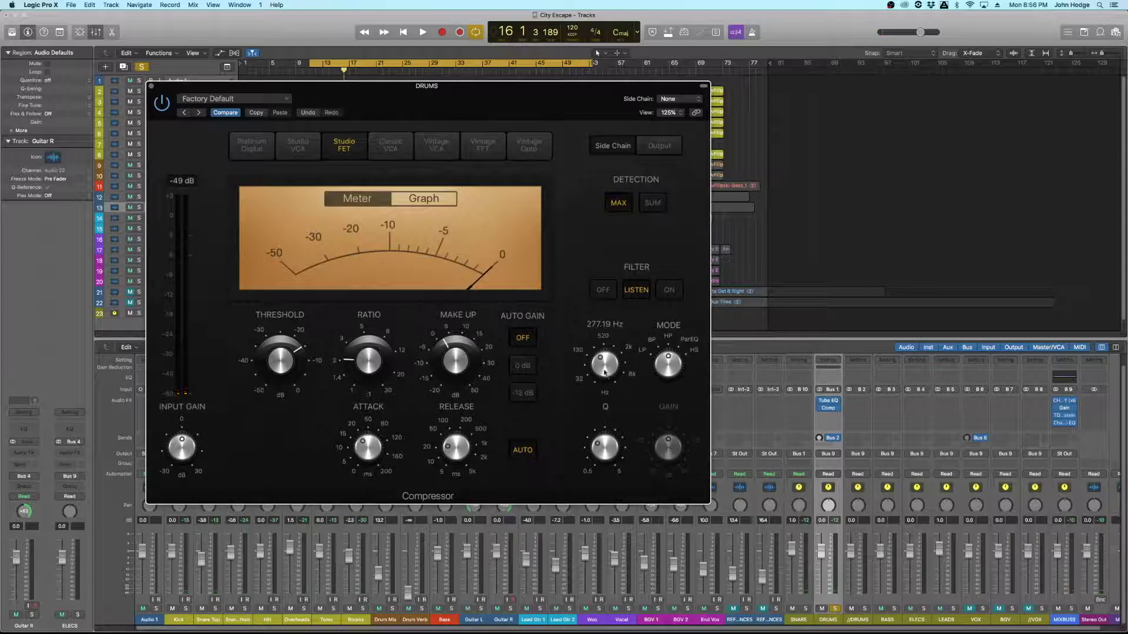
pyautogui.press('space')
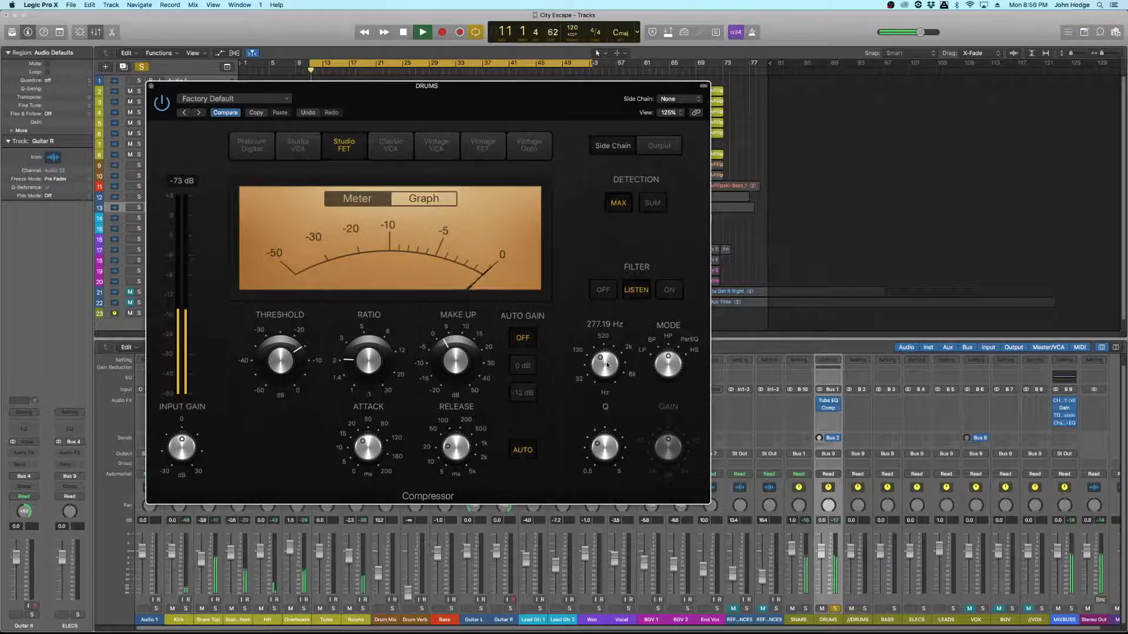
pyautogui.press('space')
# - Set the side-chain high-pass frequency to 220 Hz and audition the filtered drum signal
pyautogui.moveTo(607, 366); pyautogui.dragTo(607, 389)
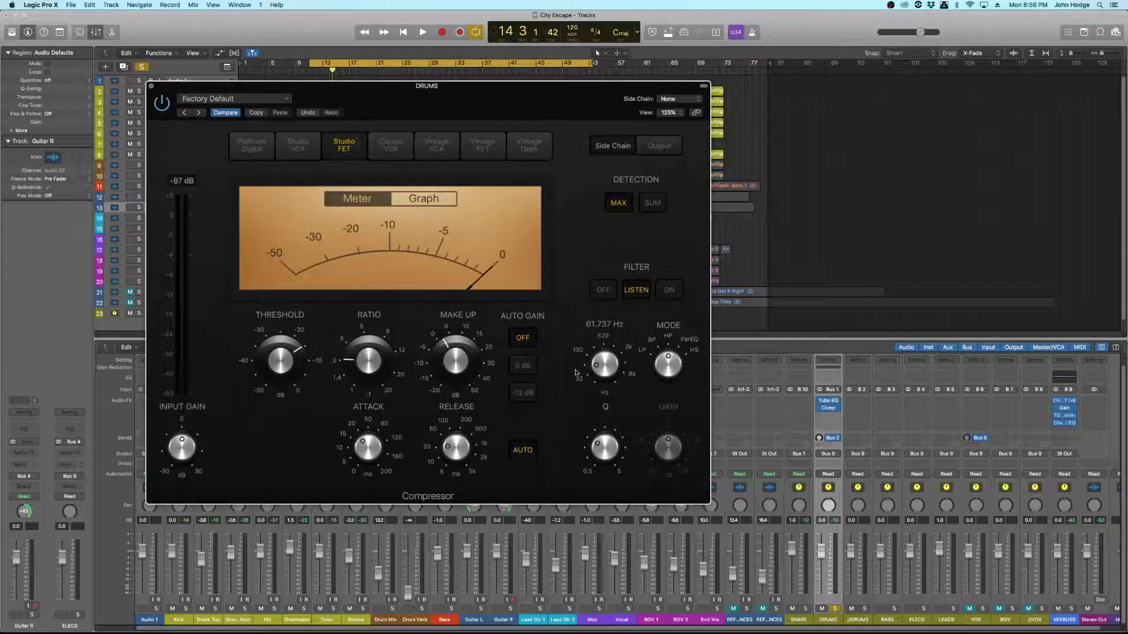
pyautogui.moveTo(603, 366); pyautogui.dragTo(604, 351)
pyautogui.press('space')
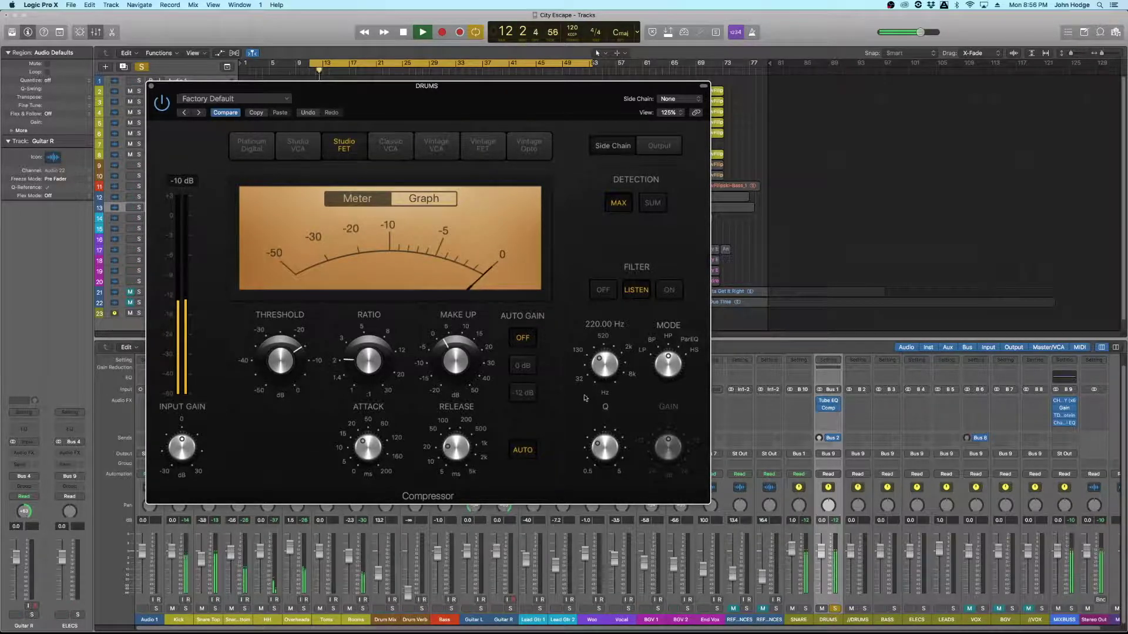
pyautogui.moveTo(318, 362)
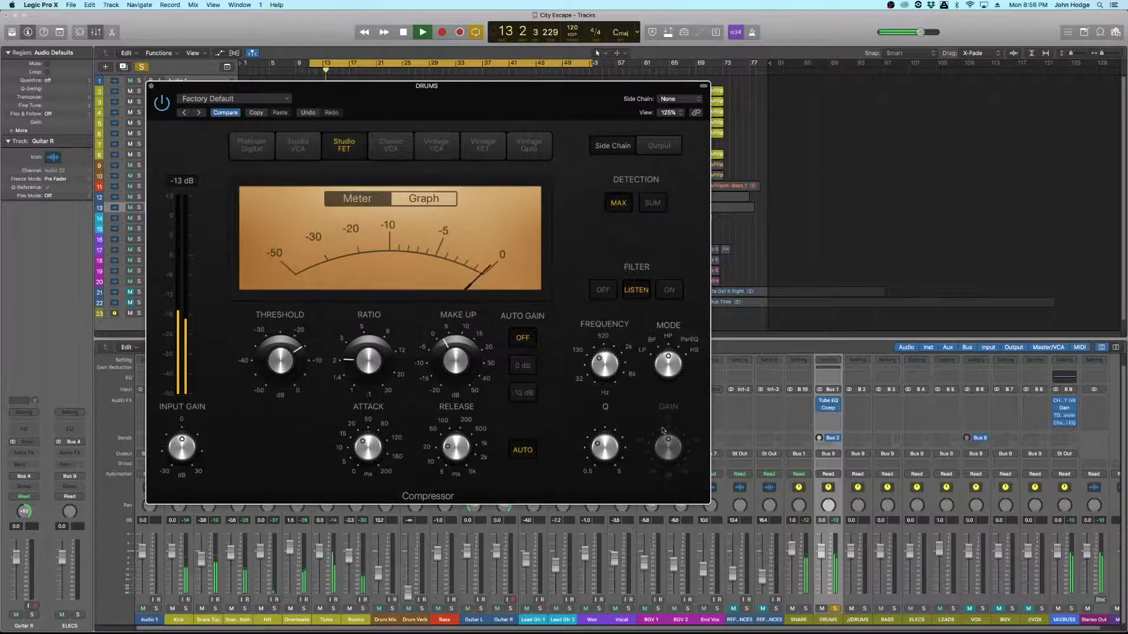
pyautogui.press('space')
# - Turn the side-chain filter on and lower the Compressor's Threshold slightly while the soloed drums play
pyautogui.moveTo(632, 370)
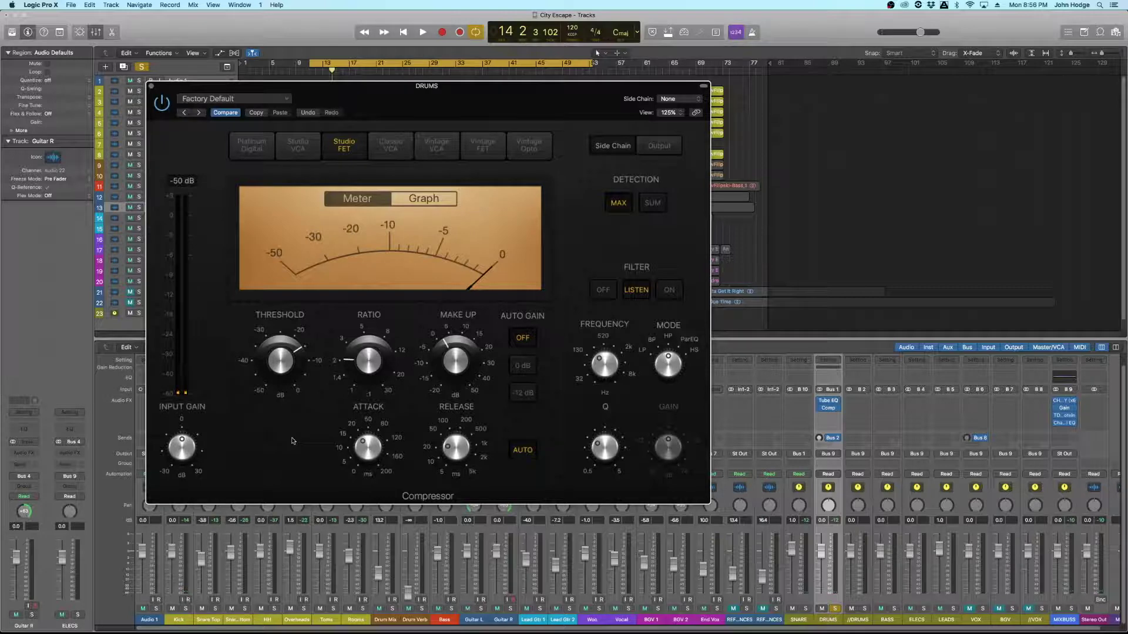
pyautogui.moveTo(276, 378)
pyautogui.click(669, 292)
pyautogui.moveTo(615, 336)
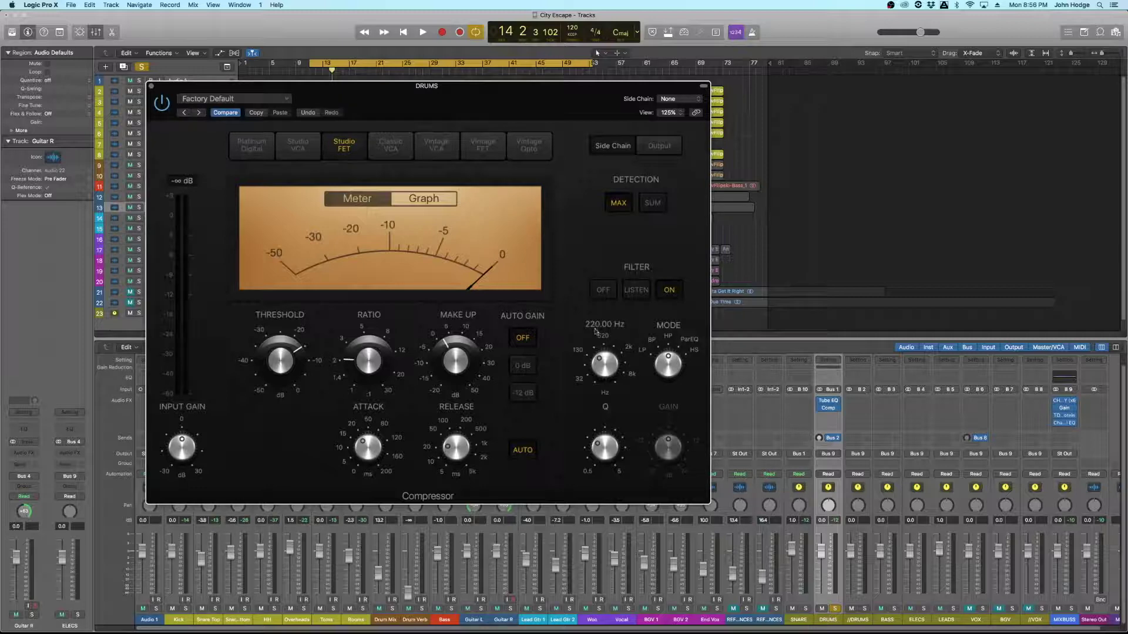
pyautogui.press('space')
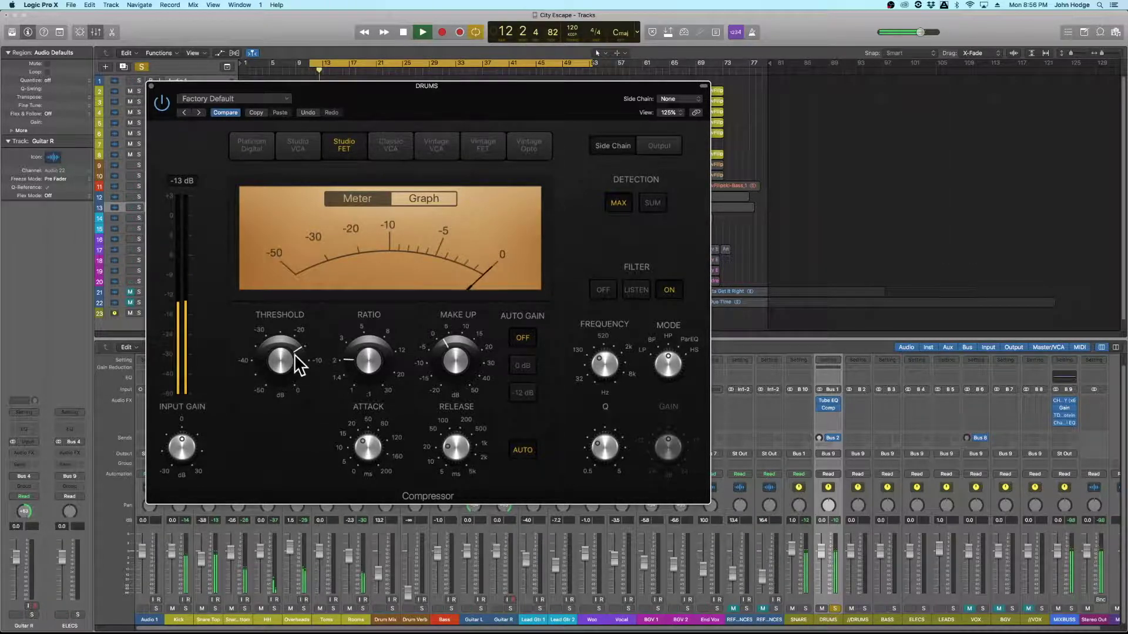
pyautogui.moveTo(282, 363); pyautogui.dragTo(284, 373)
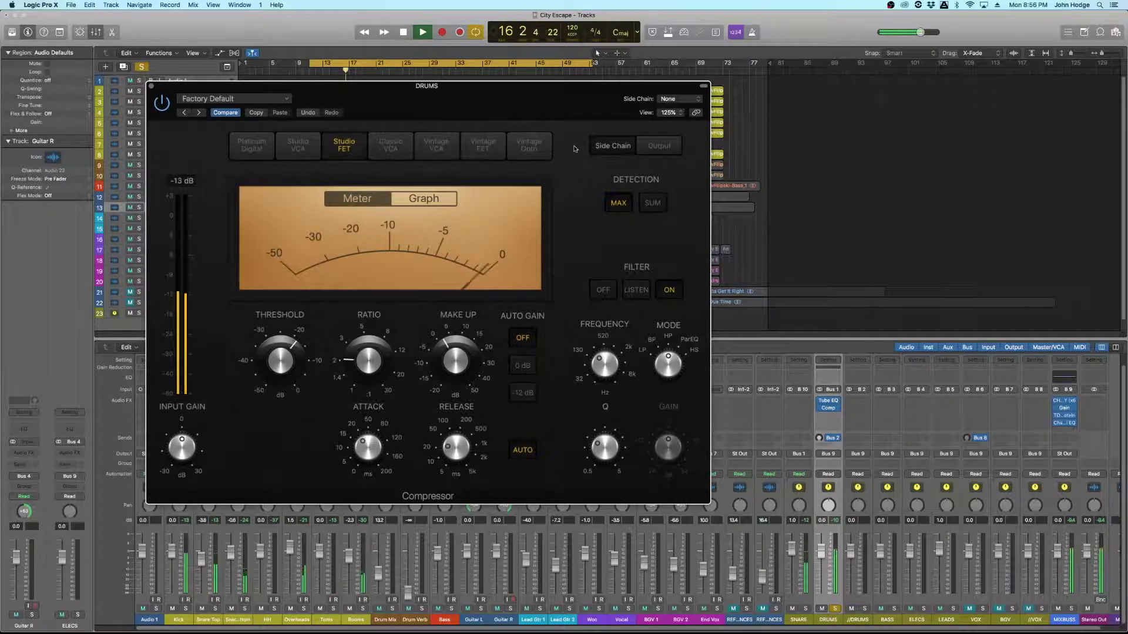
pyautogui.press('space')
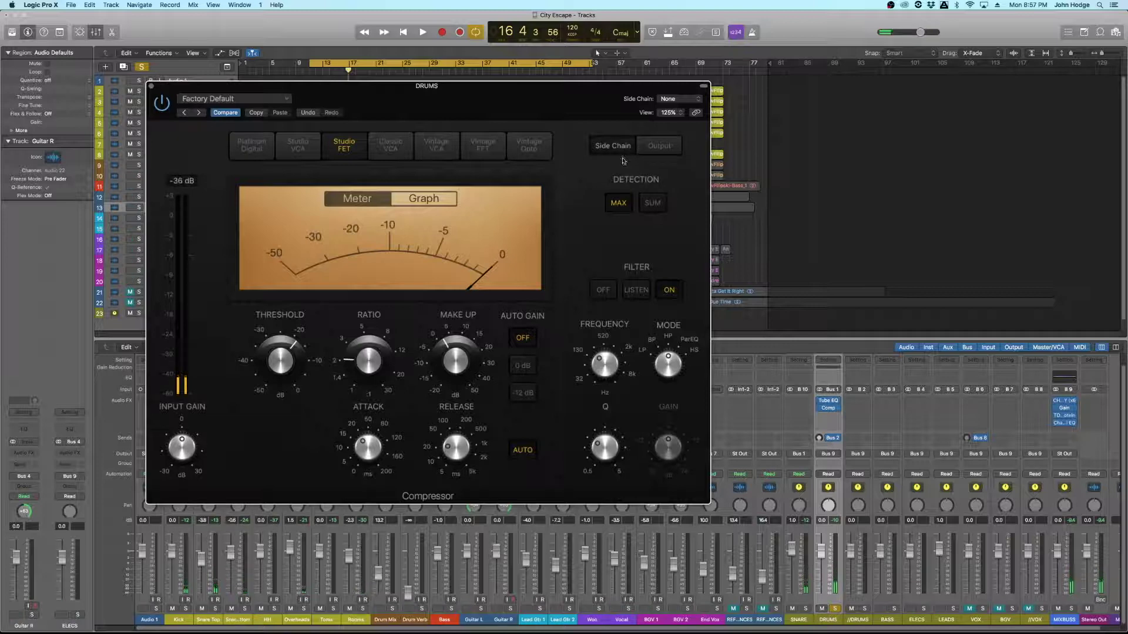
# - Audition the soloed drums while checking the Compressor's output settings and output level, and return to the side-chain settings
pyautogui.click(659, 146)
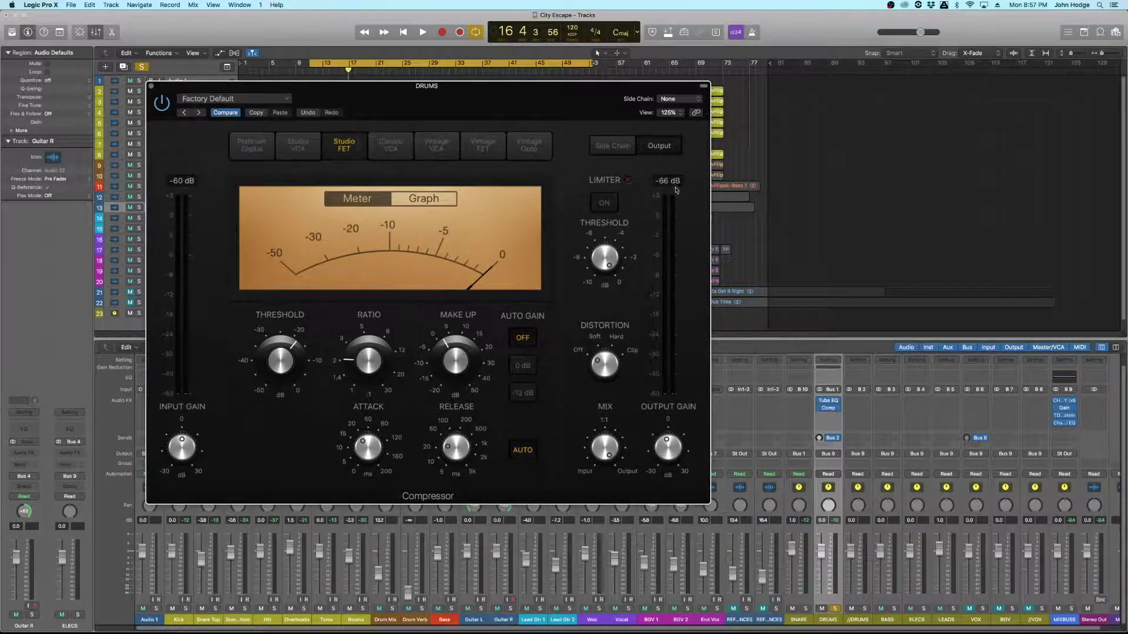
pyautogui.press('space')
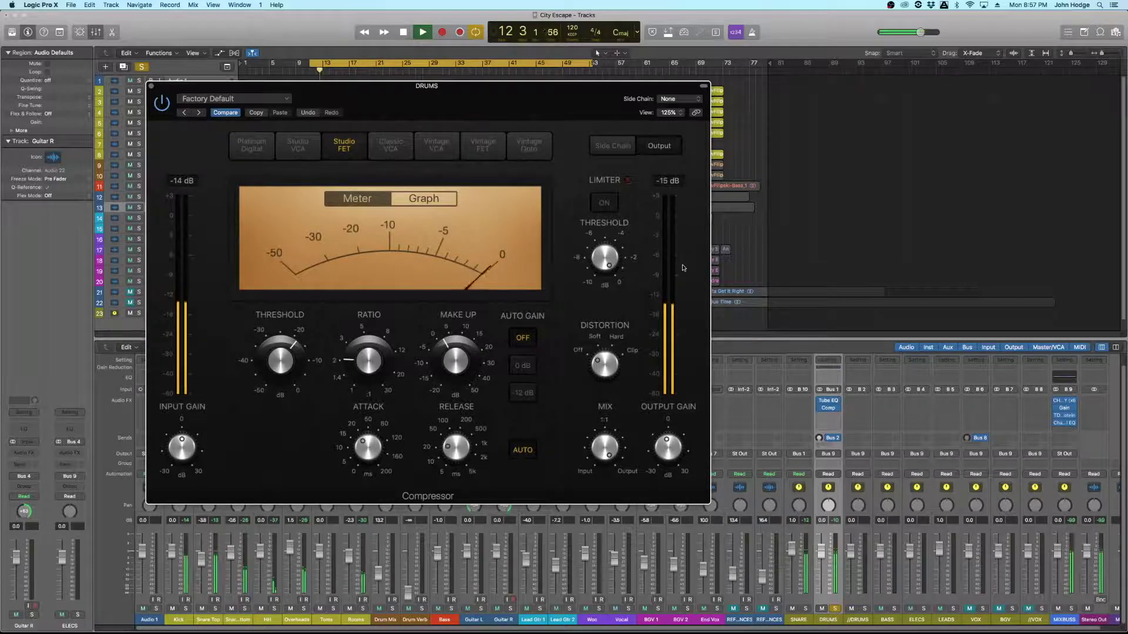
pyautogui.press('space')
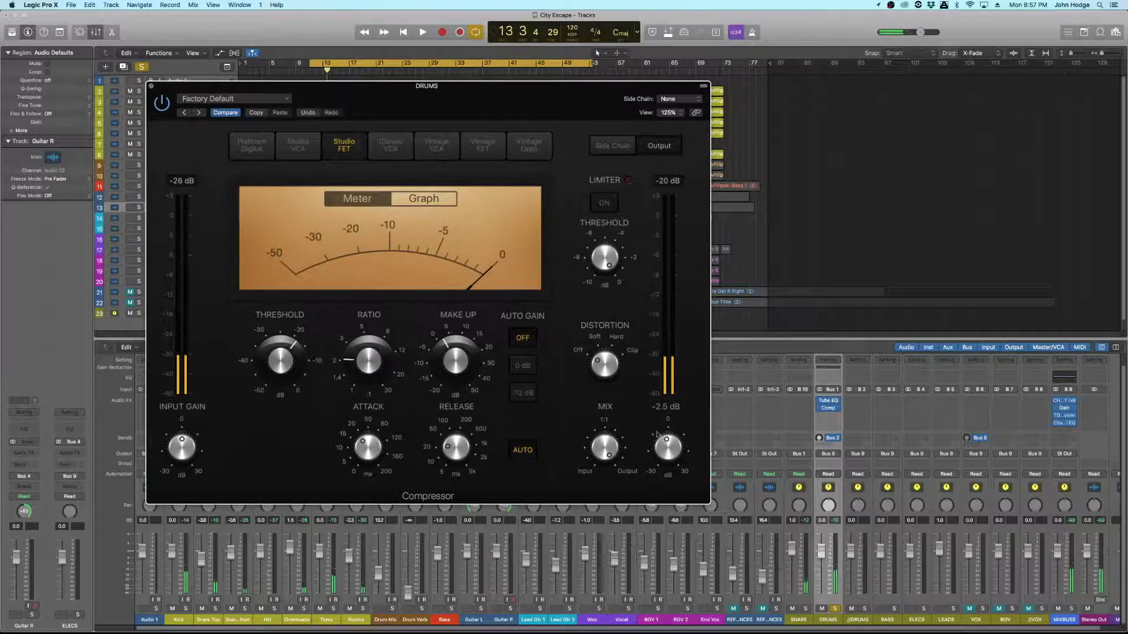
pyautogui.click(628, 152)
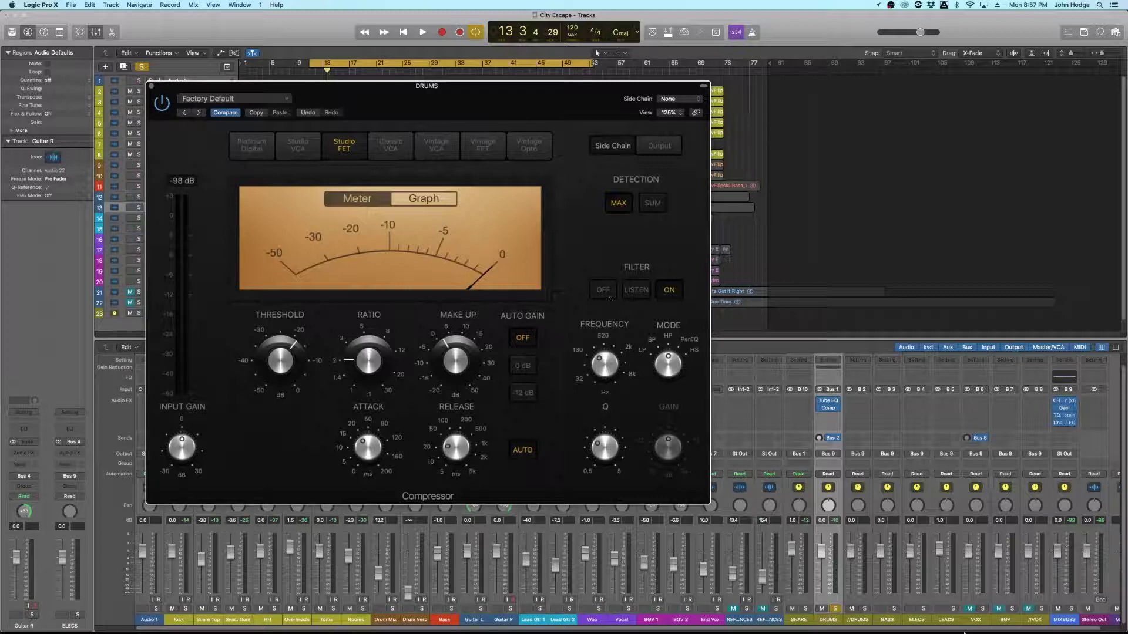
# - With the DRUMS bus unsoloed and the full mix playing, turn the side-chain filter off and set the Compressor's Threshold to -16.5 dB
pyautogui.click(835, 609)
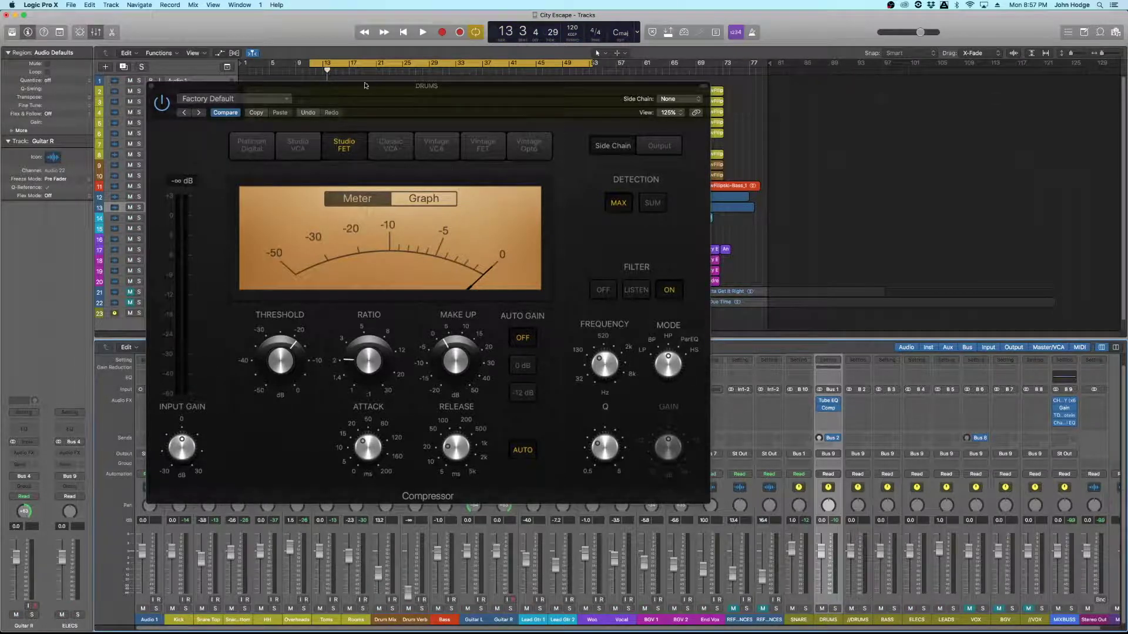
pyautogui.press('space')
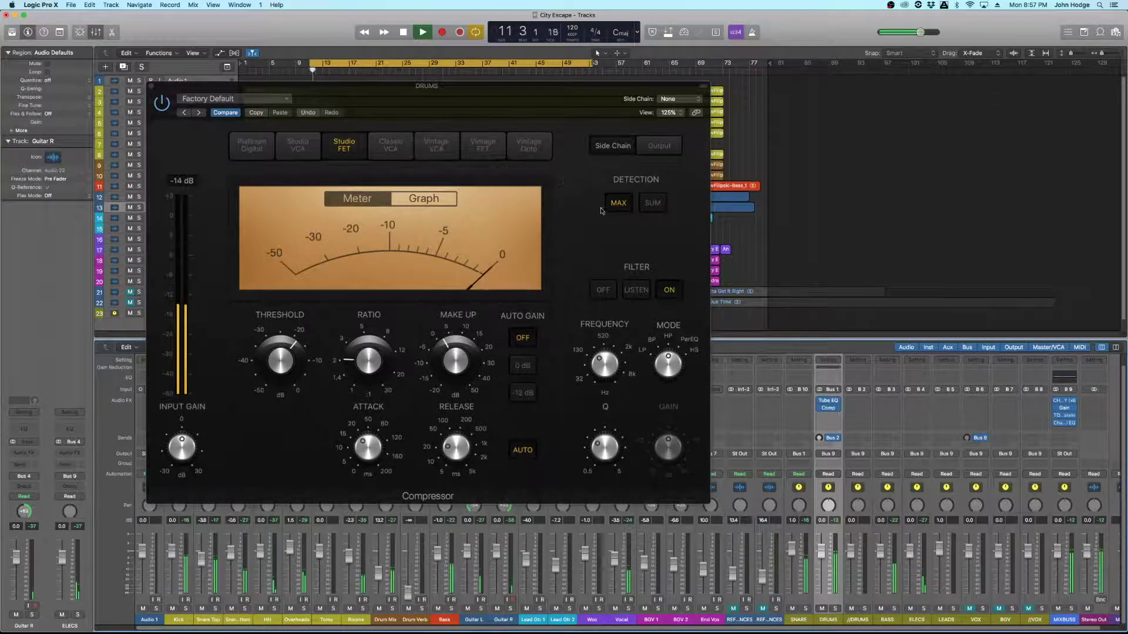
pyautogui.click(605, 299)
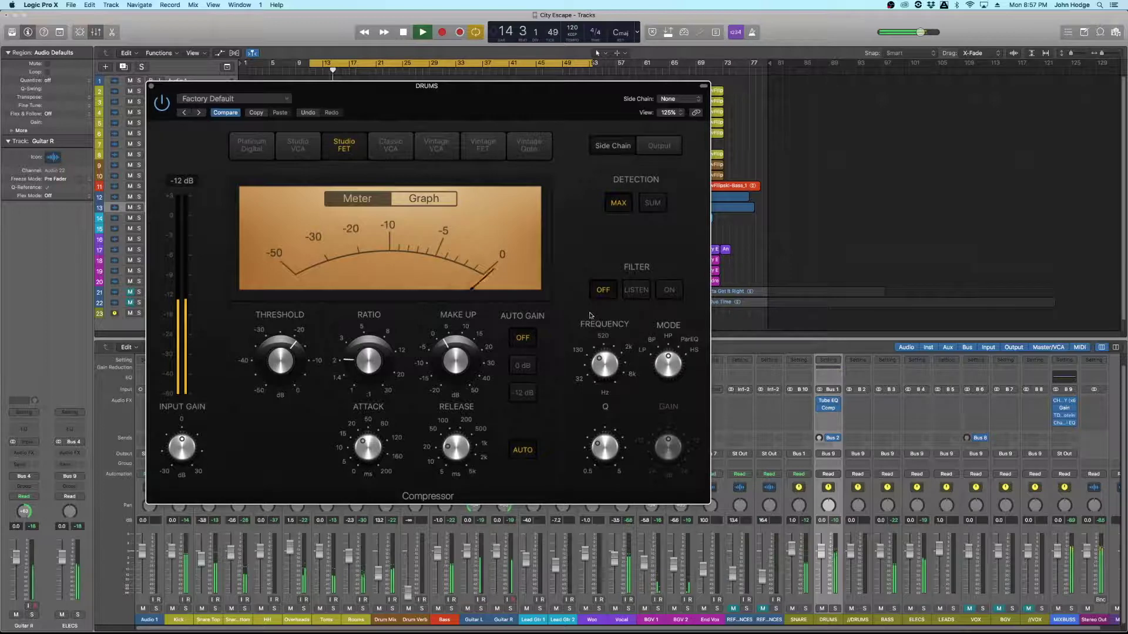
pyautogui.moveTo(272, 350)
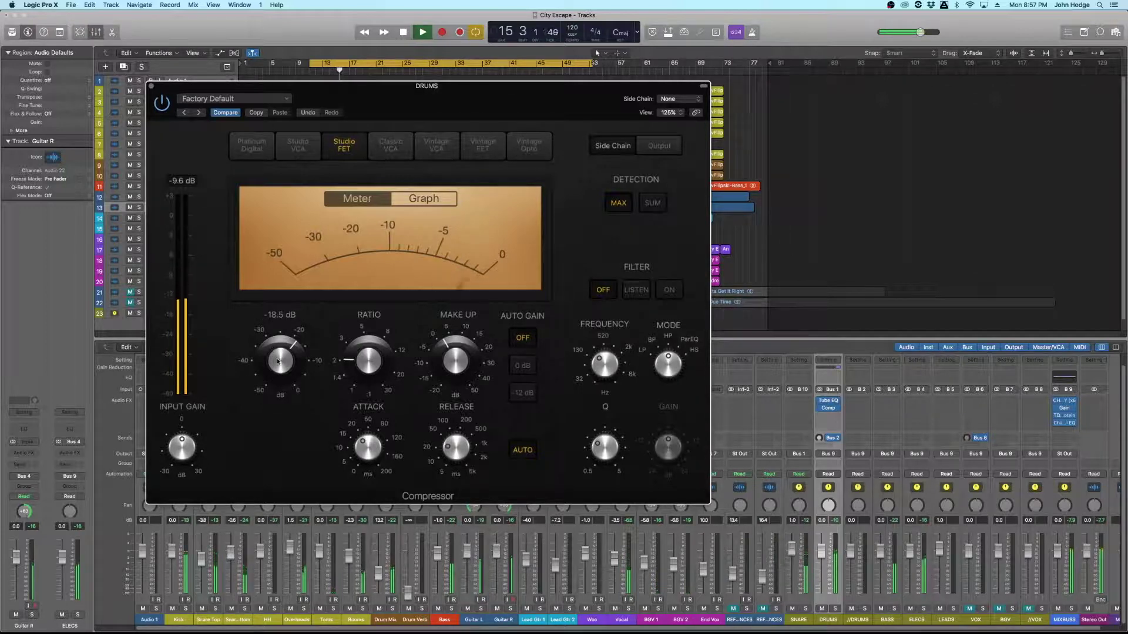
pyautogui.moveTo(278, 359); pyautogui.dragTo(279, 354)
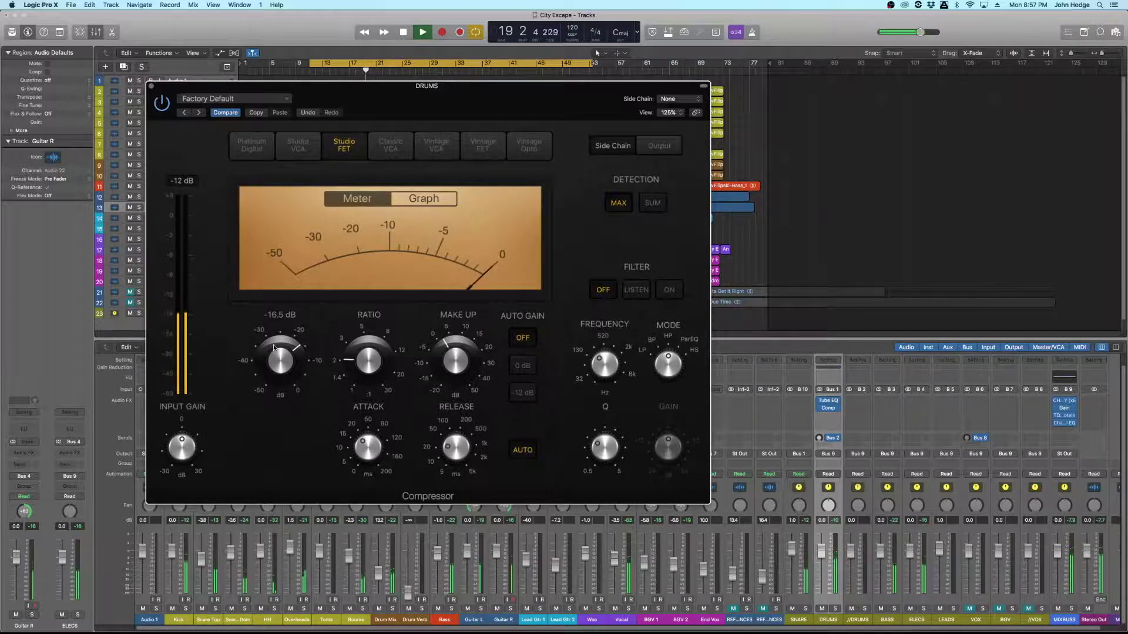
# - Compare the side-chain filter on and off in the full mix, leave it off and close the Compressor
pyautogui.click(668, 292)
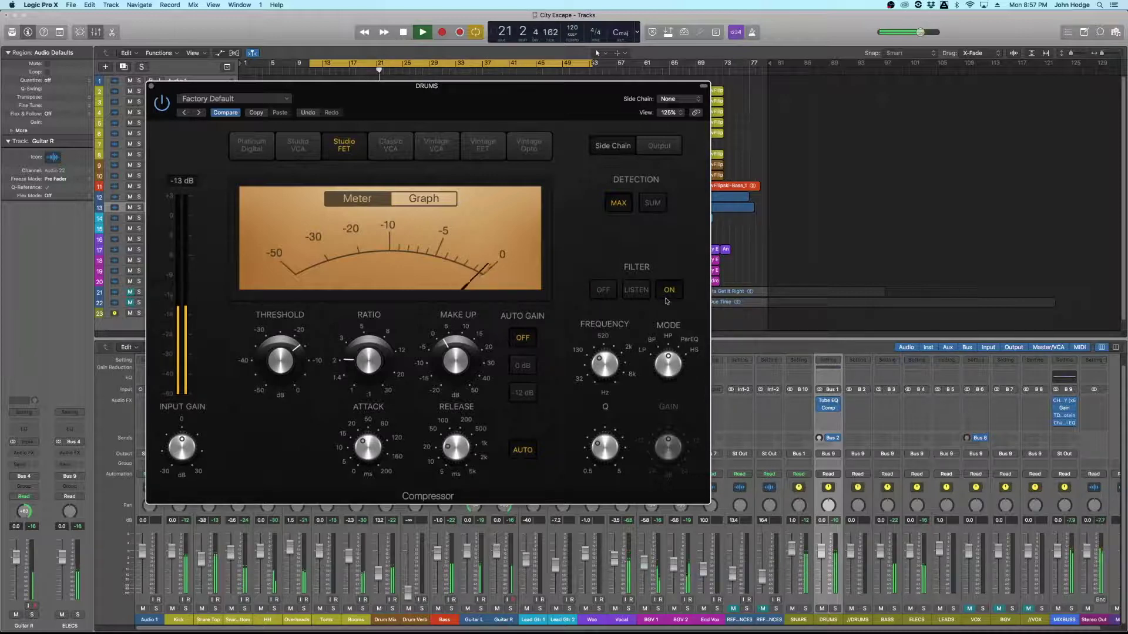
pyautogui.click(604, 293)
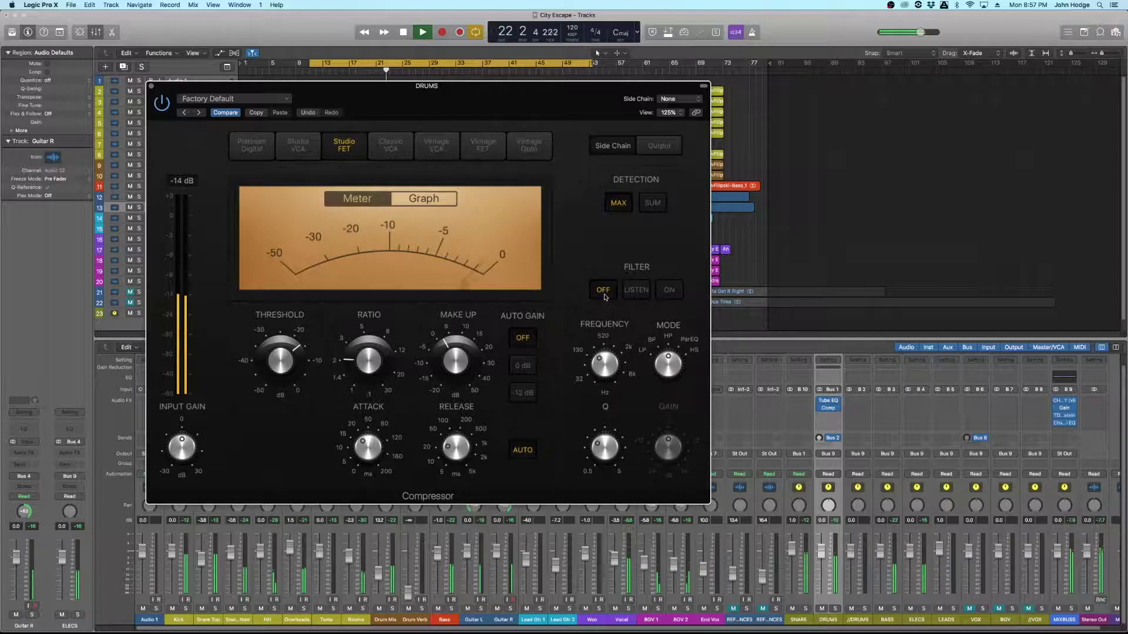
pyautogui.click(671, 294)
pyautogui.click(607, 294)
pyautogui.press('space')
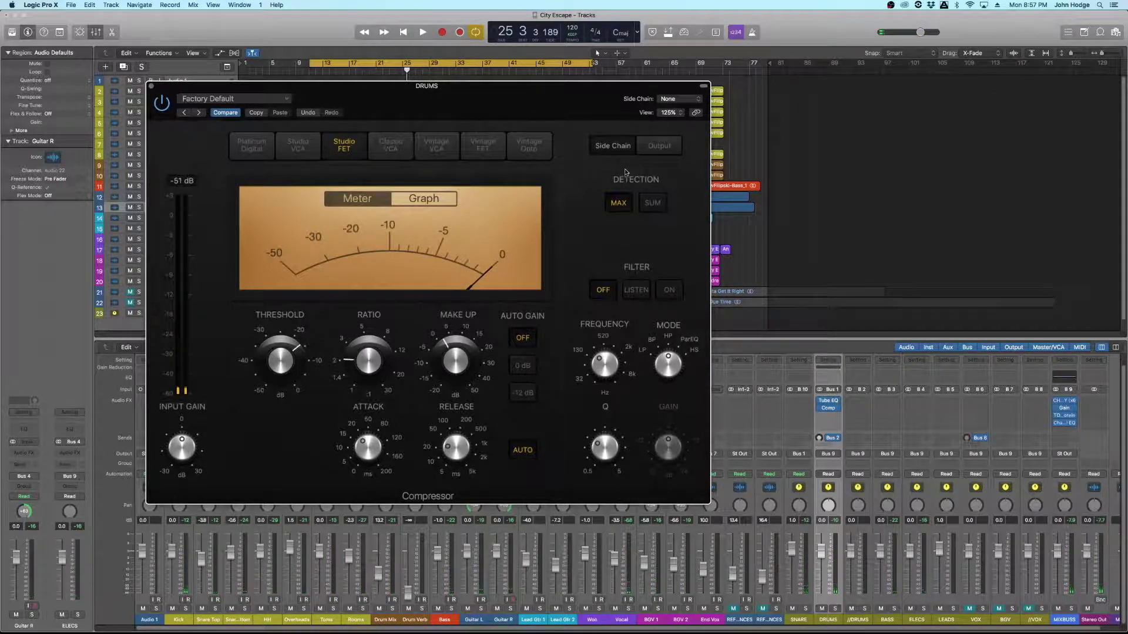
pyautogui.click(659, 145)
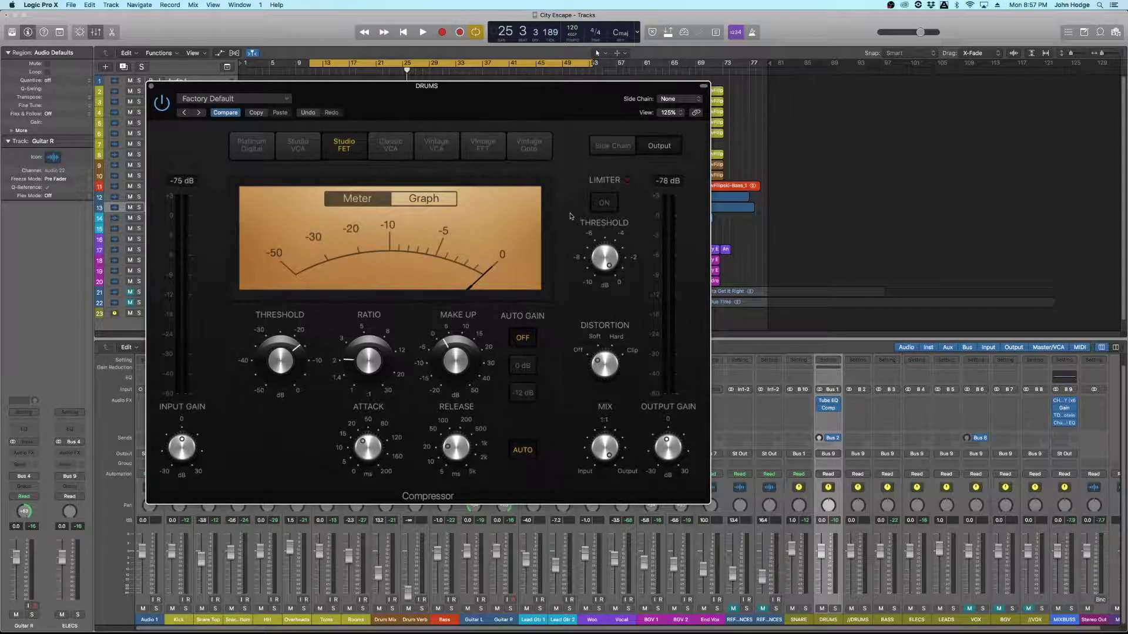
pyautogui.click(151, 87)
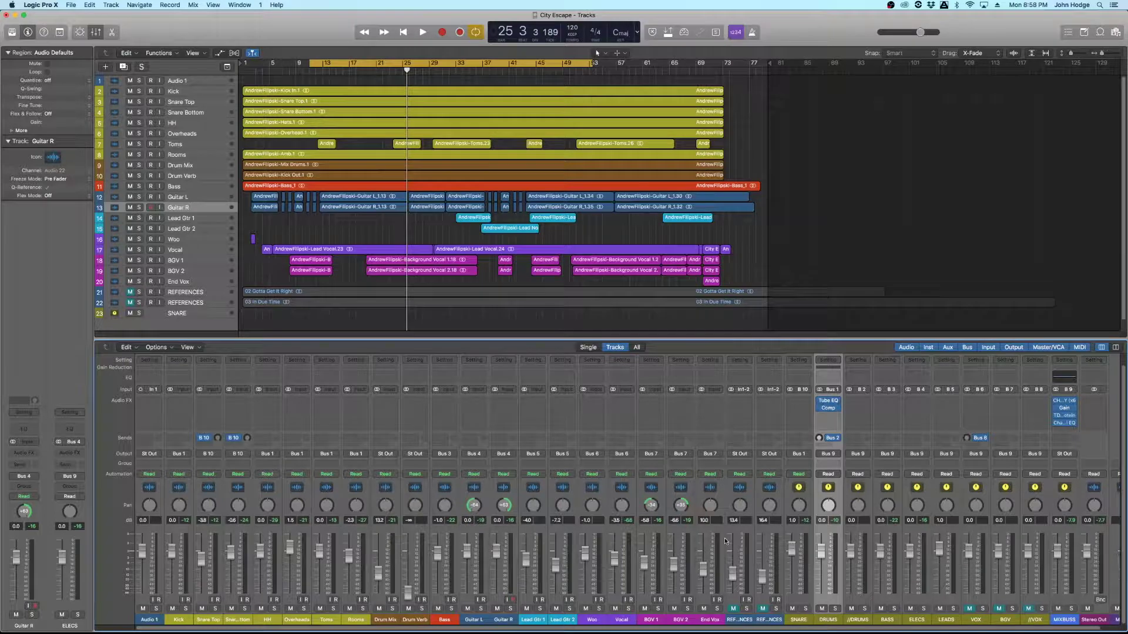
# - Insert Softube's Saturation Knob in stereo after the Compressor on the DRUMS bus and move its window clear of the tracks
pyautogui.click(838, 418)
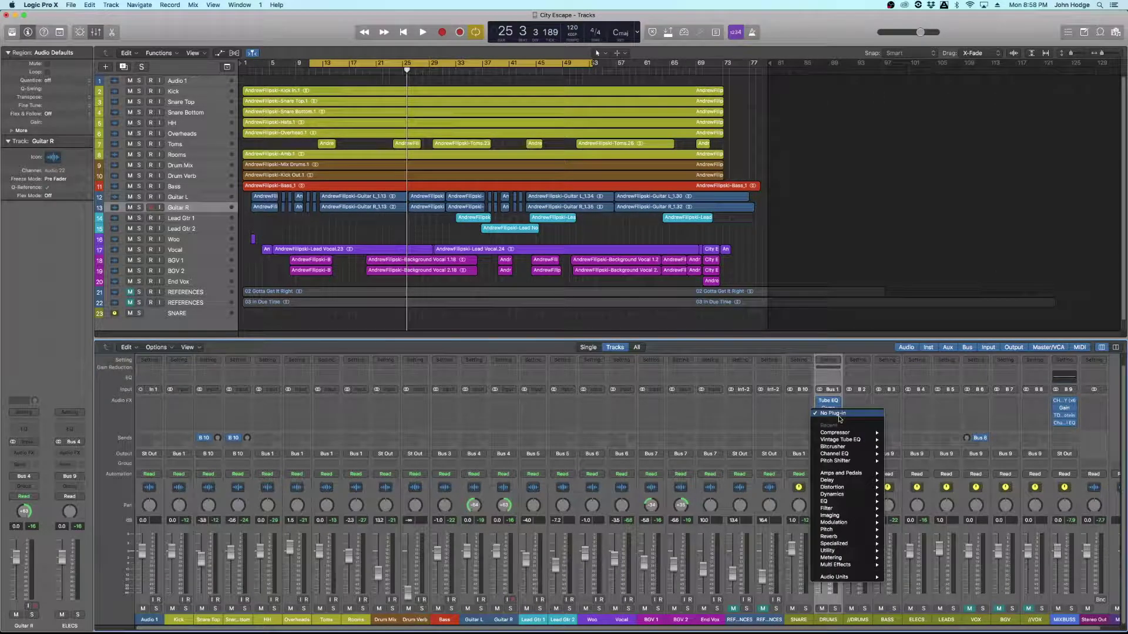
pyautogui.moveTo(834, 552)
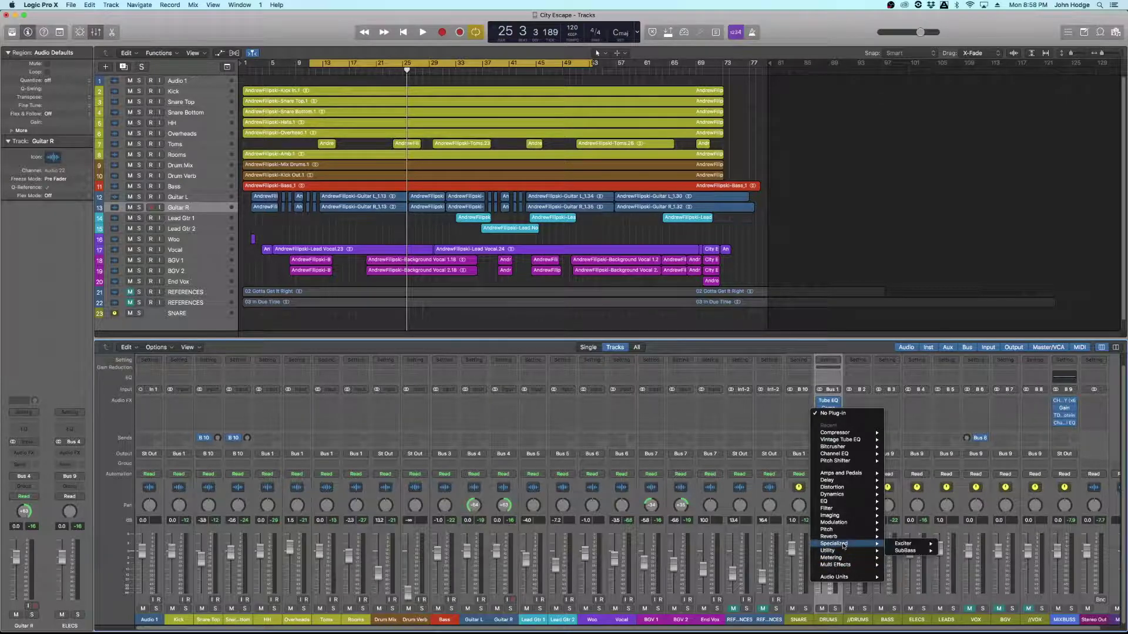
pyautogui.moveTo(846, 578)
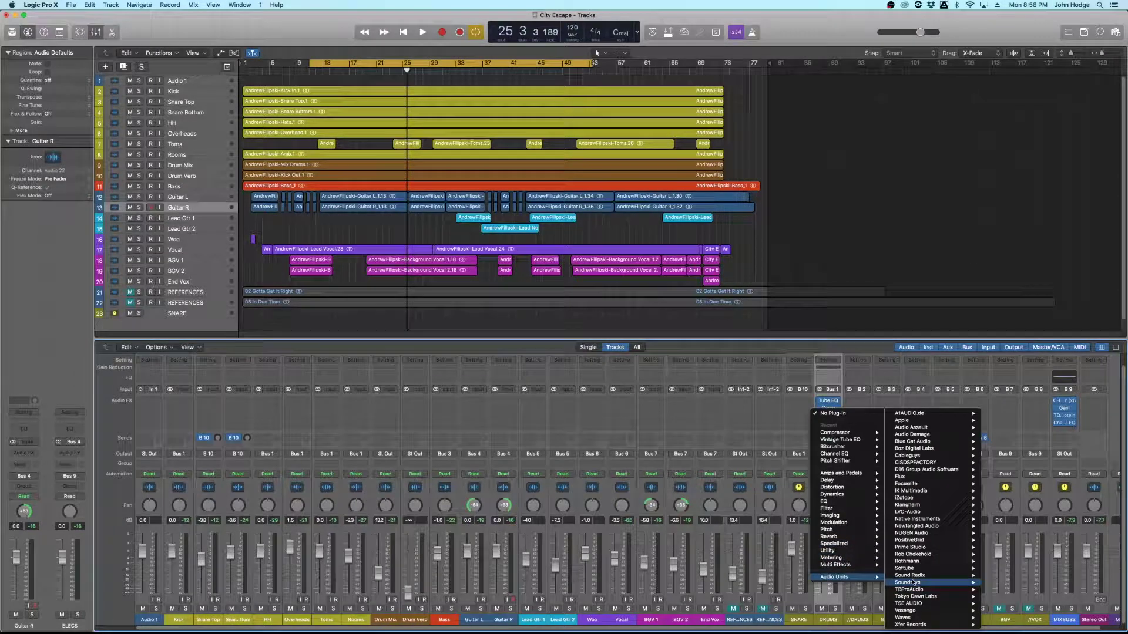
pyautogui.moveTo(915, 571)
pyautogui.moveTo(1016, 569)
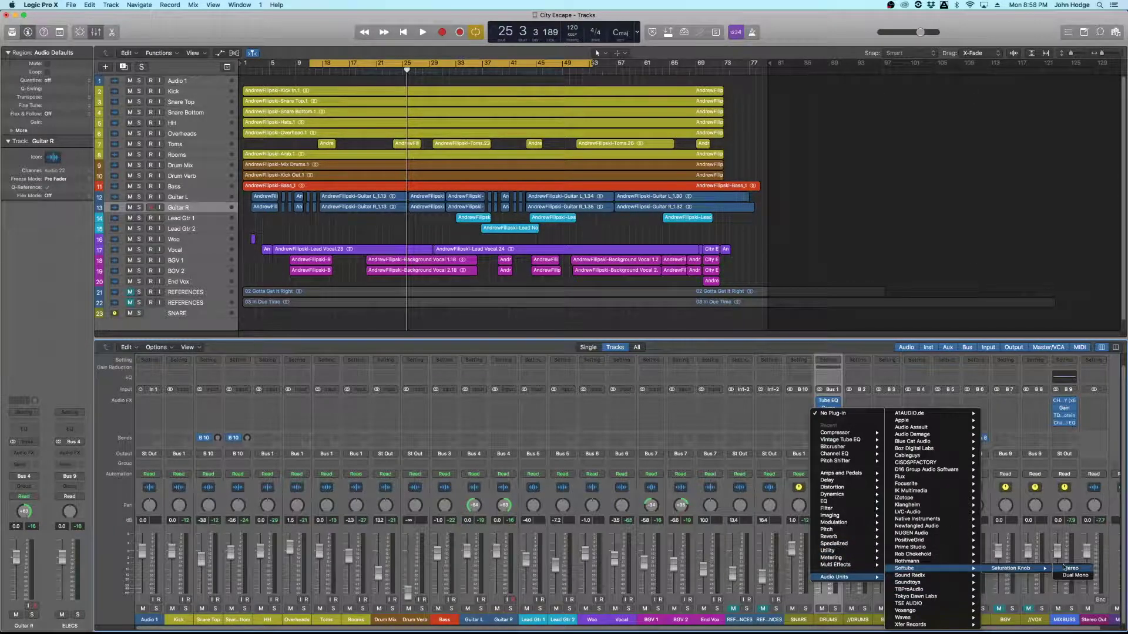
pyautogui.click(1070, 569)
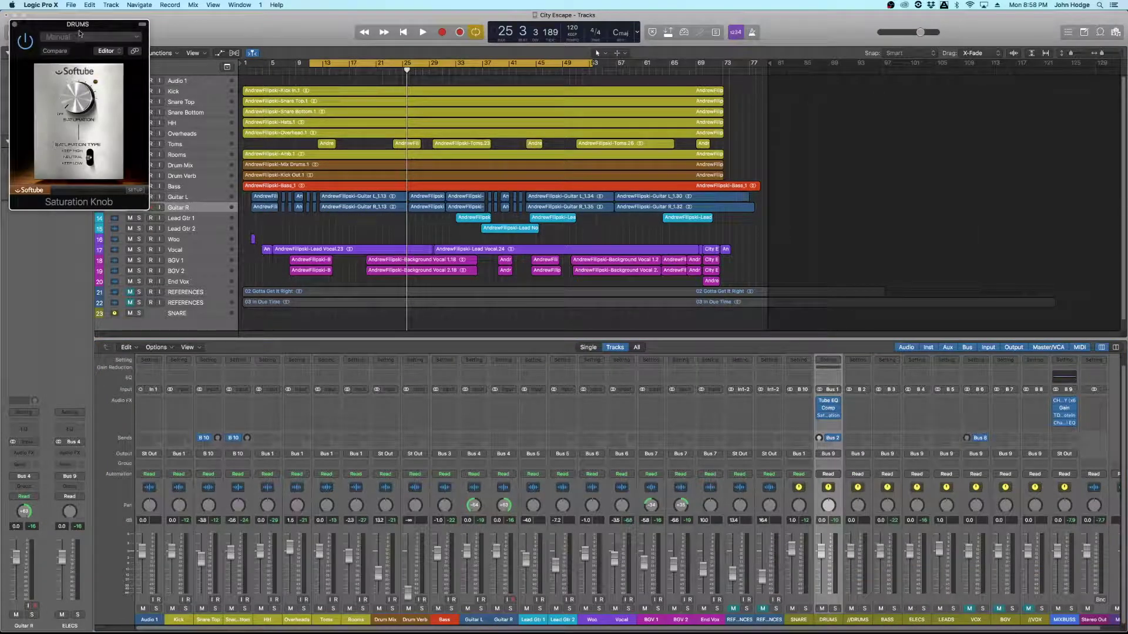
pyautogui.moveTo(68, 52); pyautogui.dragTo(829, 156)
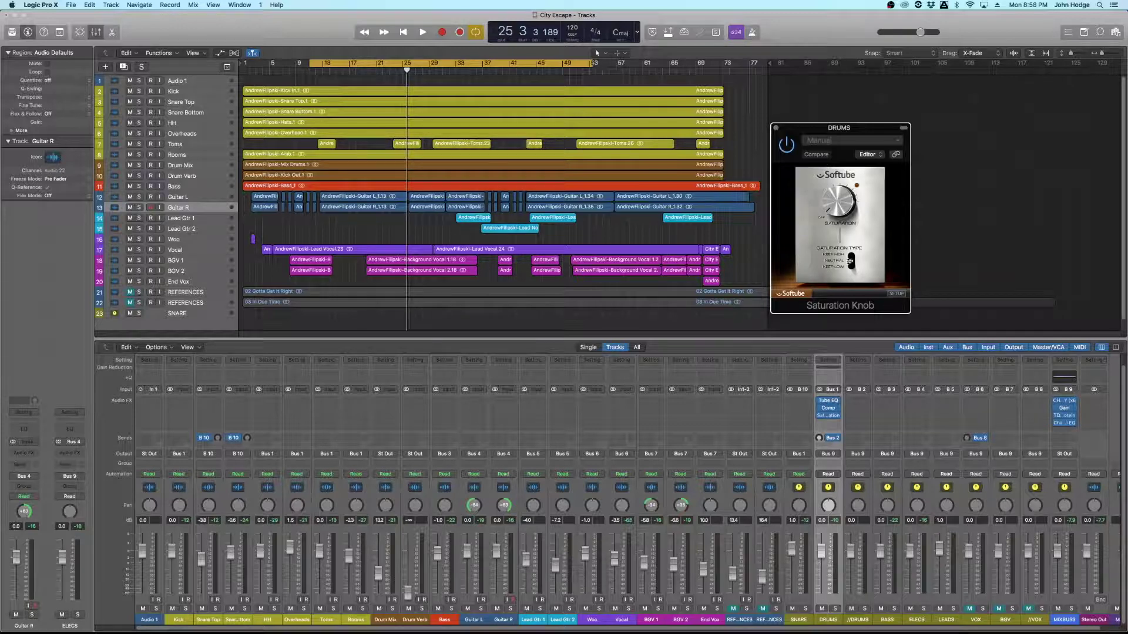
# - Change the Saturation Knob's saturation type and adjust its Saturation amount while auditioning the full mix
pyautogui.moveTo(850, 261); pyautogui.dragTo(852, 287)
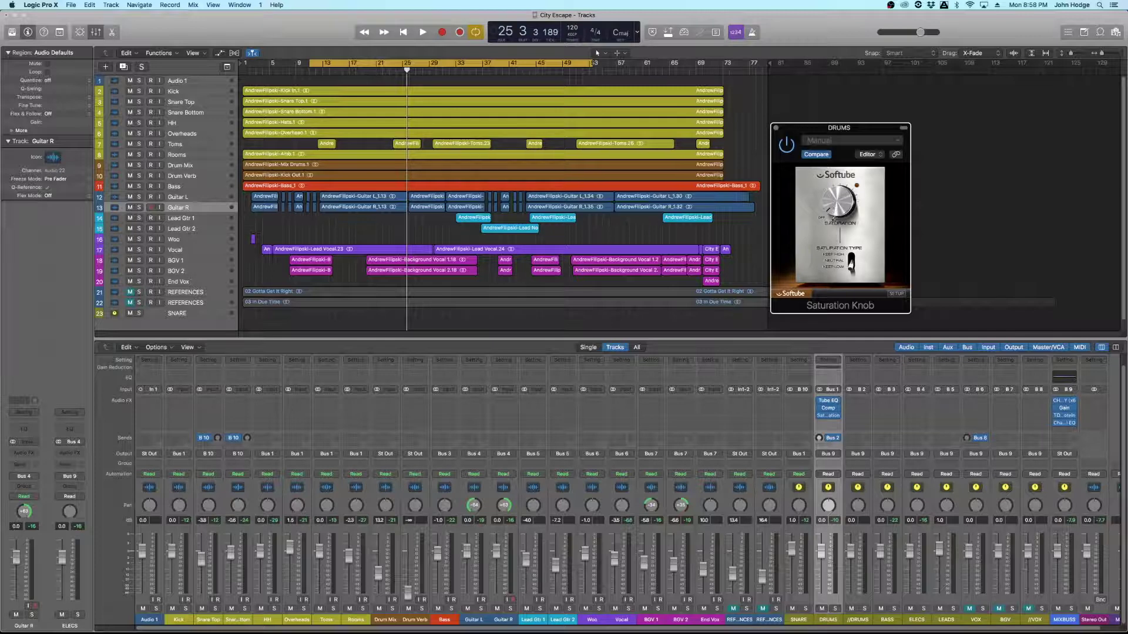
pyautogui.press('space')
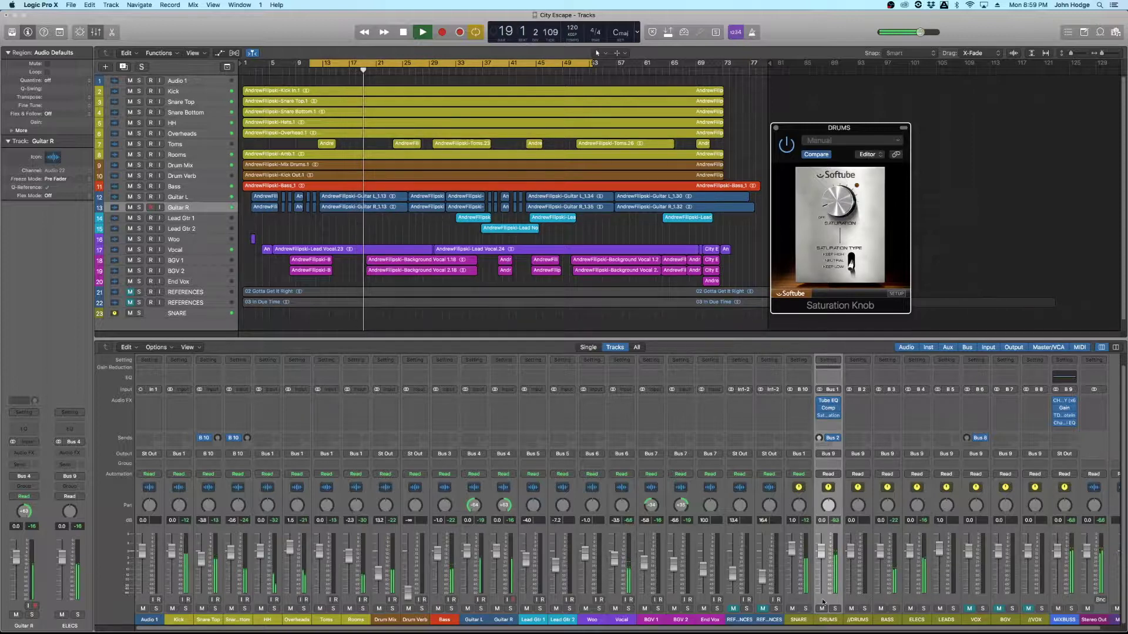
pyautogui.click(841, 521)
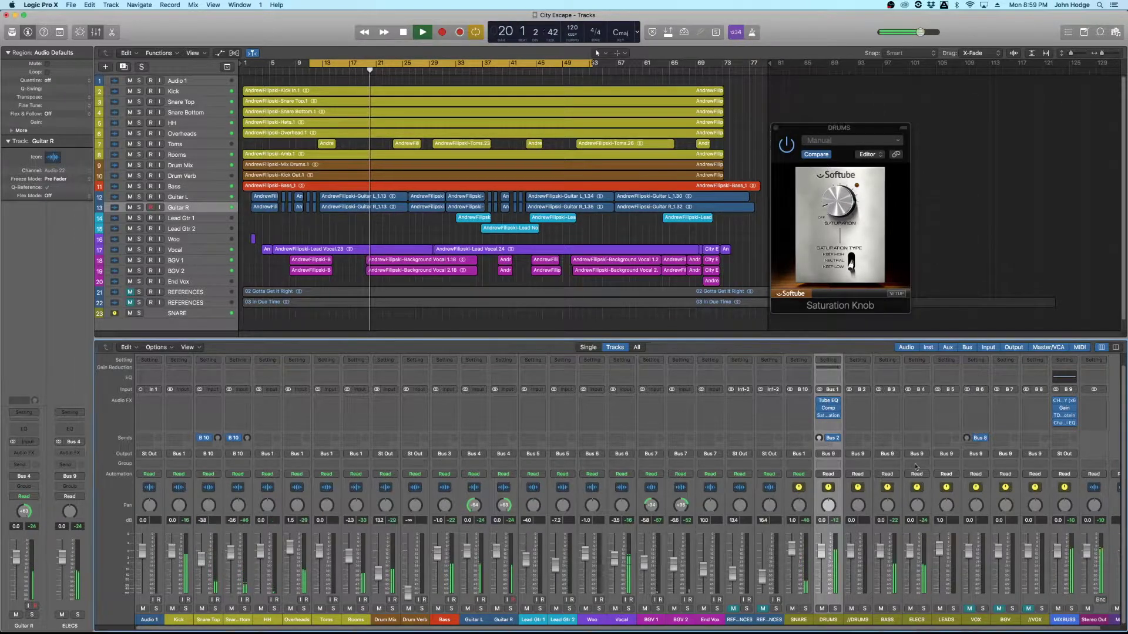
pyautogui.press('space')
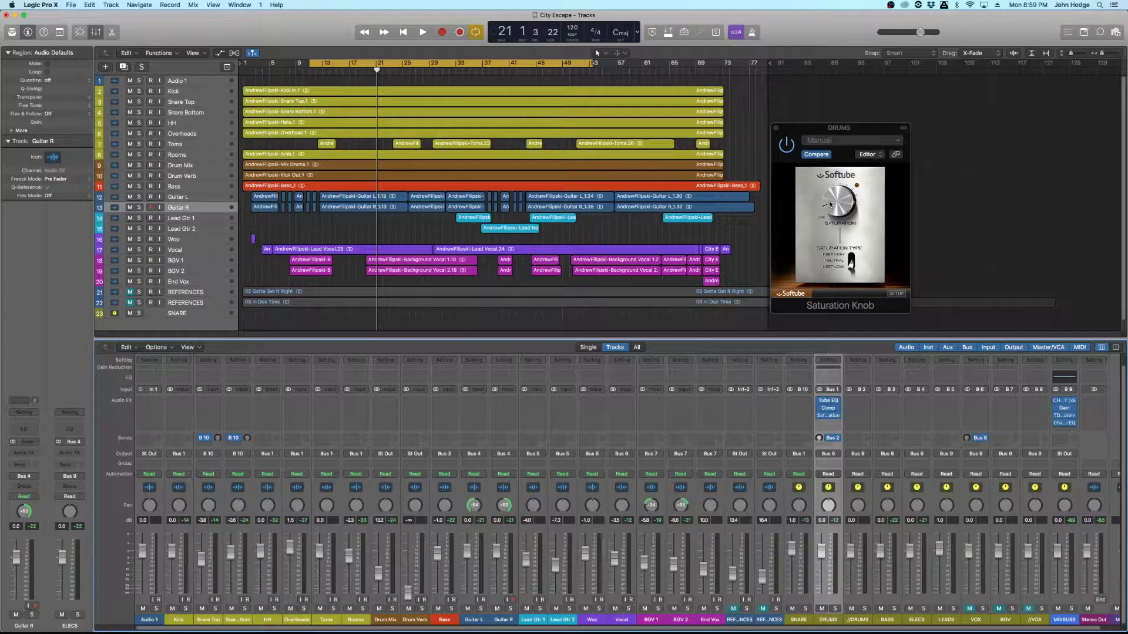
pyautogui.press('space')
pyautogui.click(839, 185)
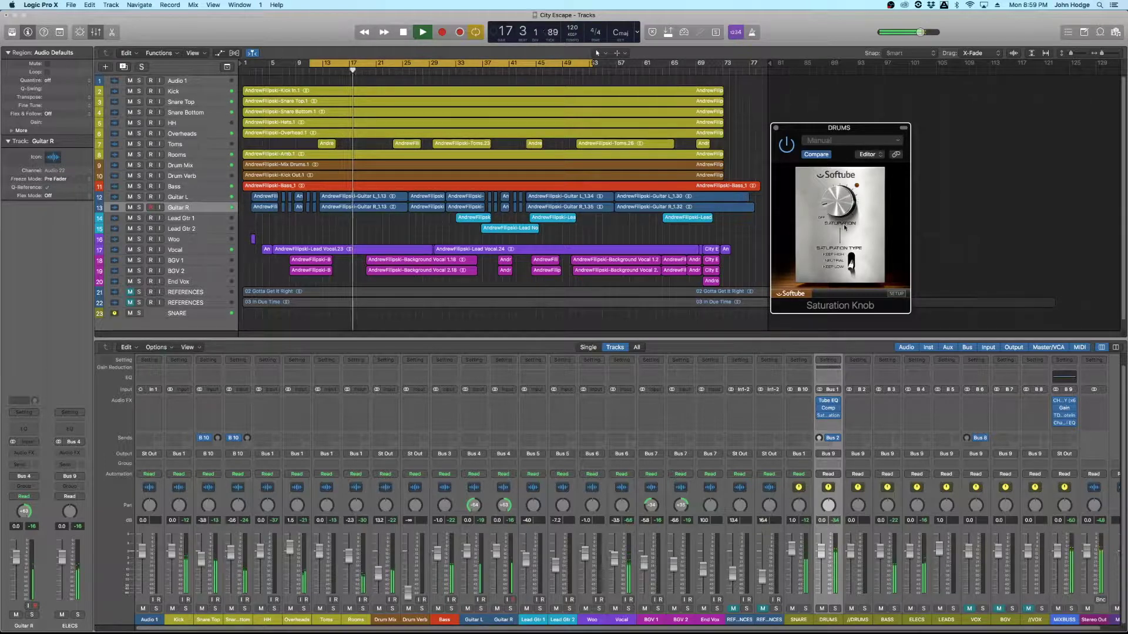
pyautogui.press('space')
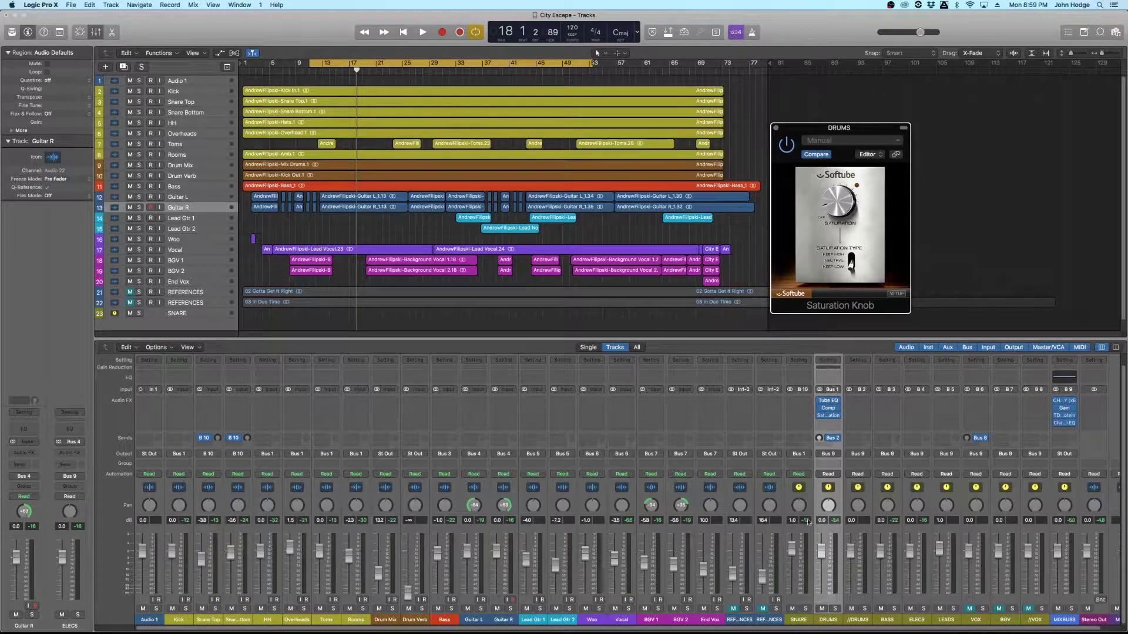
# - Lower the DRUMS bus volume to -1.3 dB while the mix plays, and close the Saturation Knob
pyautogui.click(833, 522)
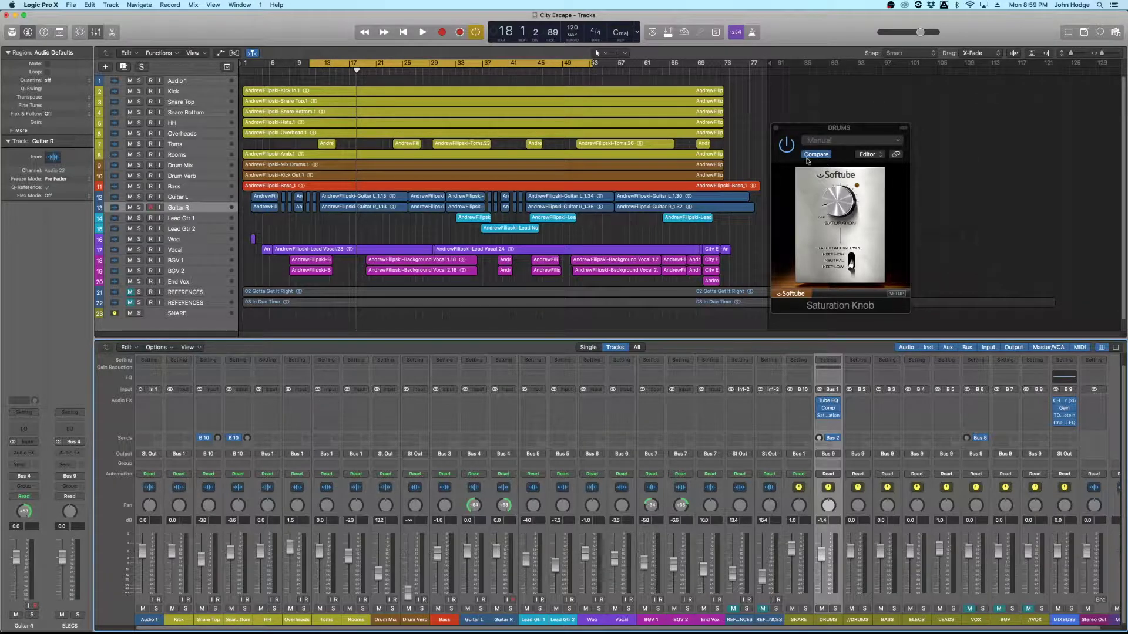
pyautogui.press('space')
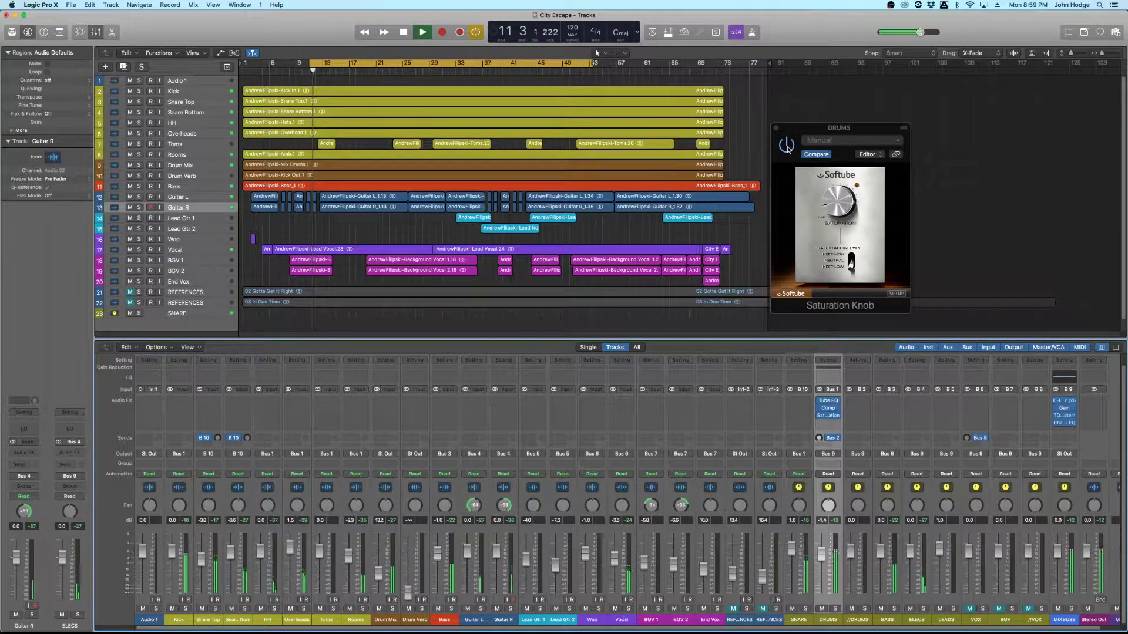
pyautogui.click(834, 213)
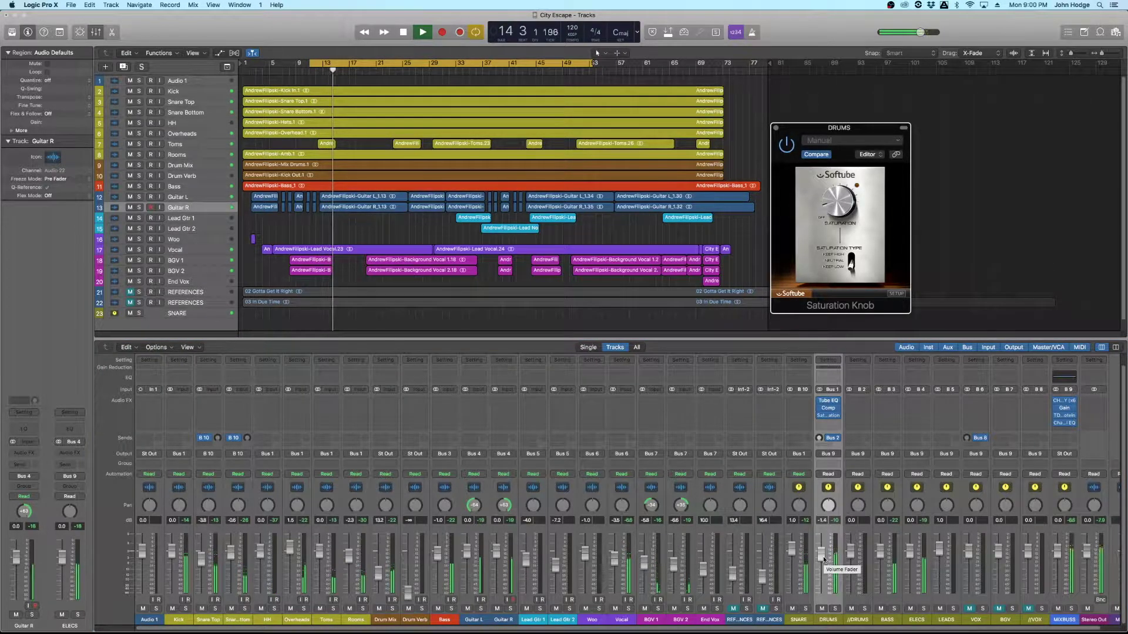
pyautogui.click(823, 559)
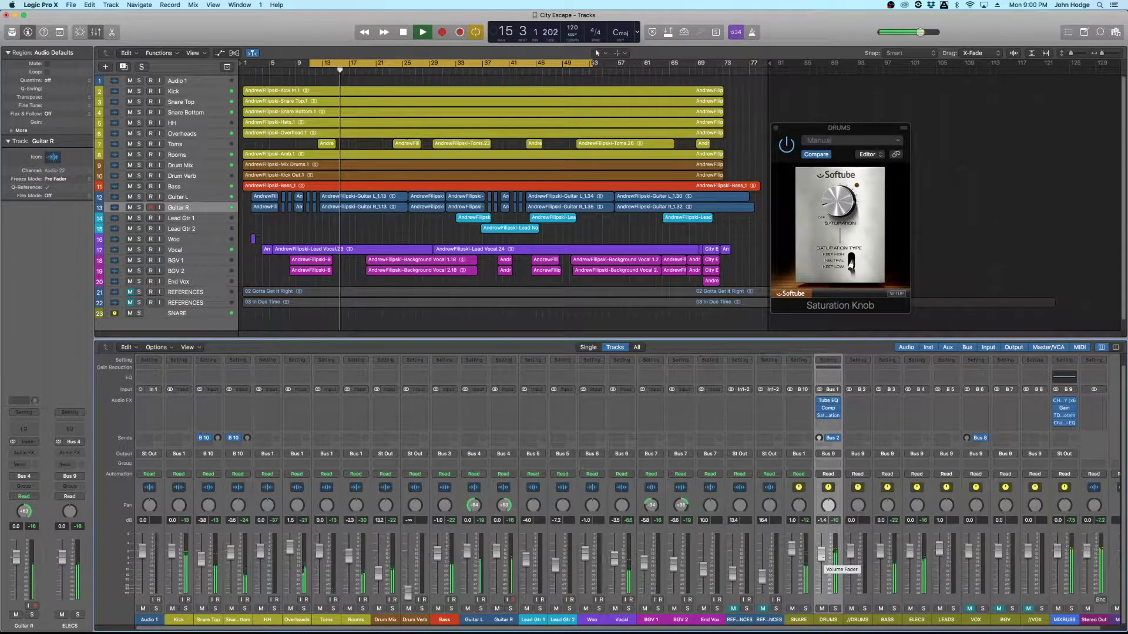
pyautogui.moveTo(823, 559); pyautogui.dragTo(823, 560)
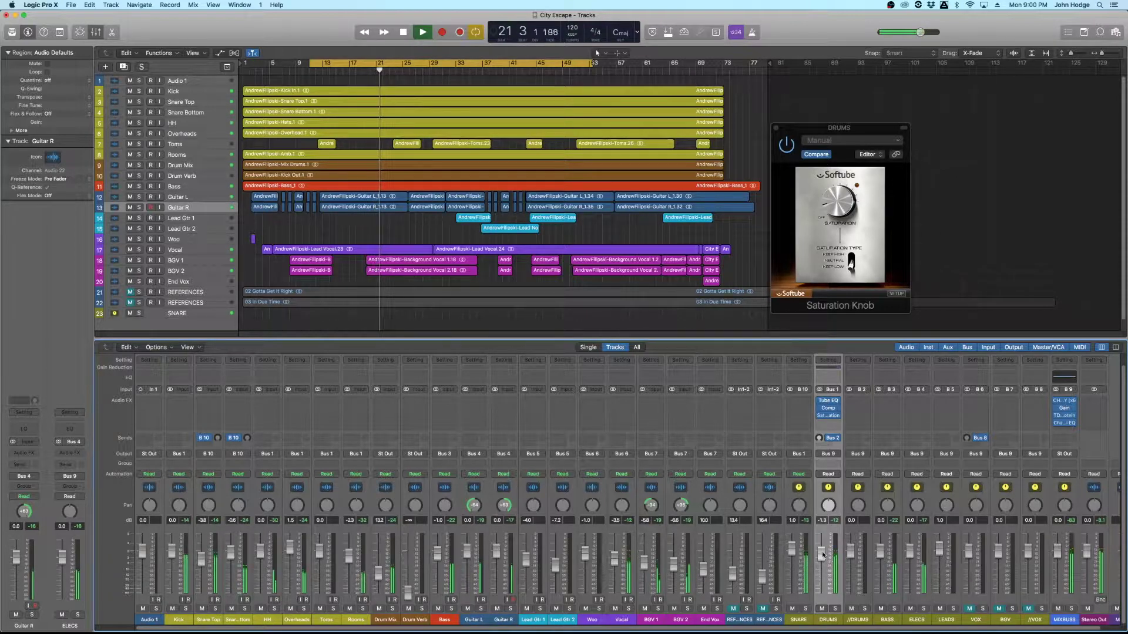
pyautogui.press('space')
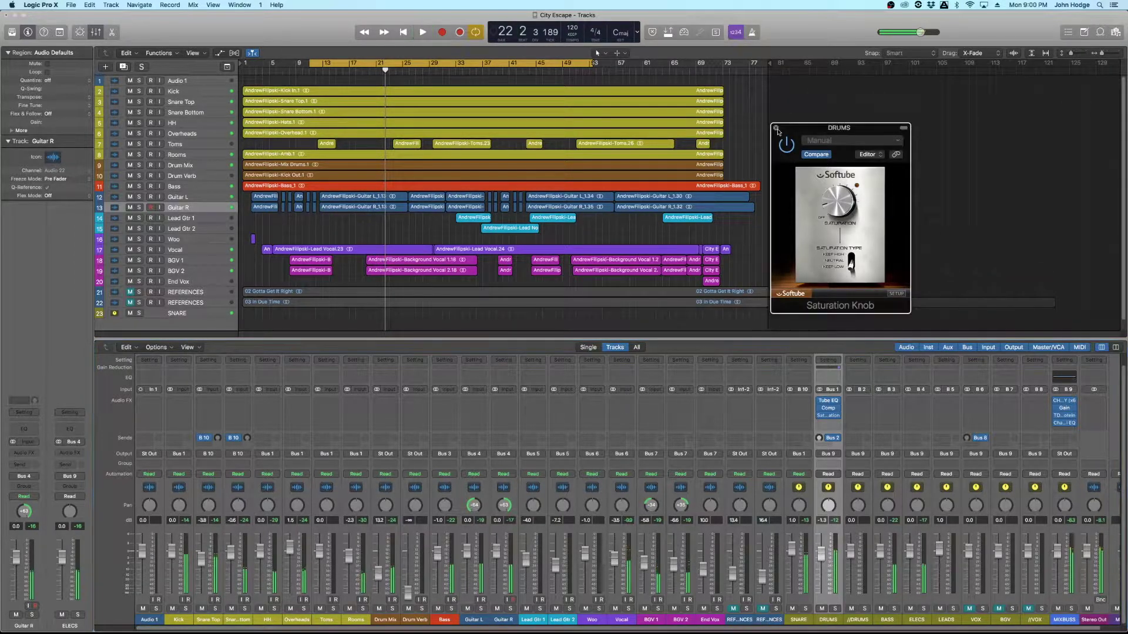
pyautogui.click(775, 128)
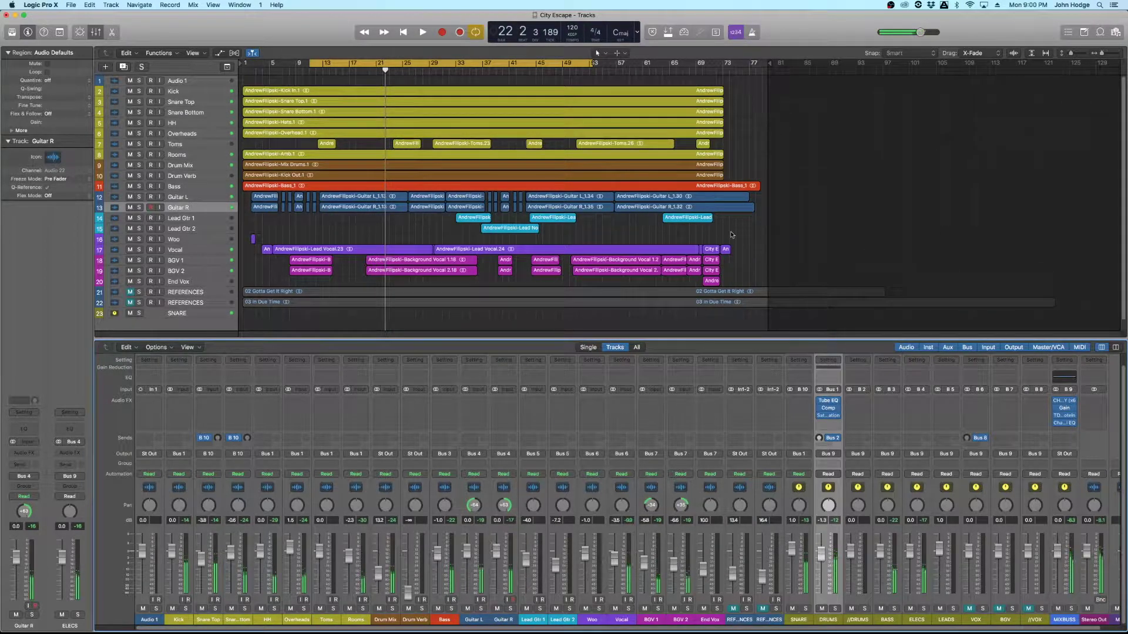
# - Reopen the Saturation Knob on the DRUMS bus, audition its effect in the full mix and close it
pyautogui.click(827, 416)
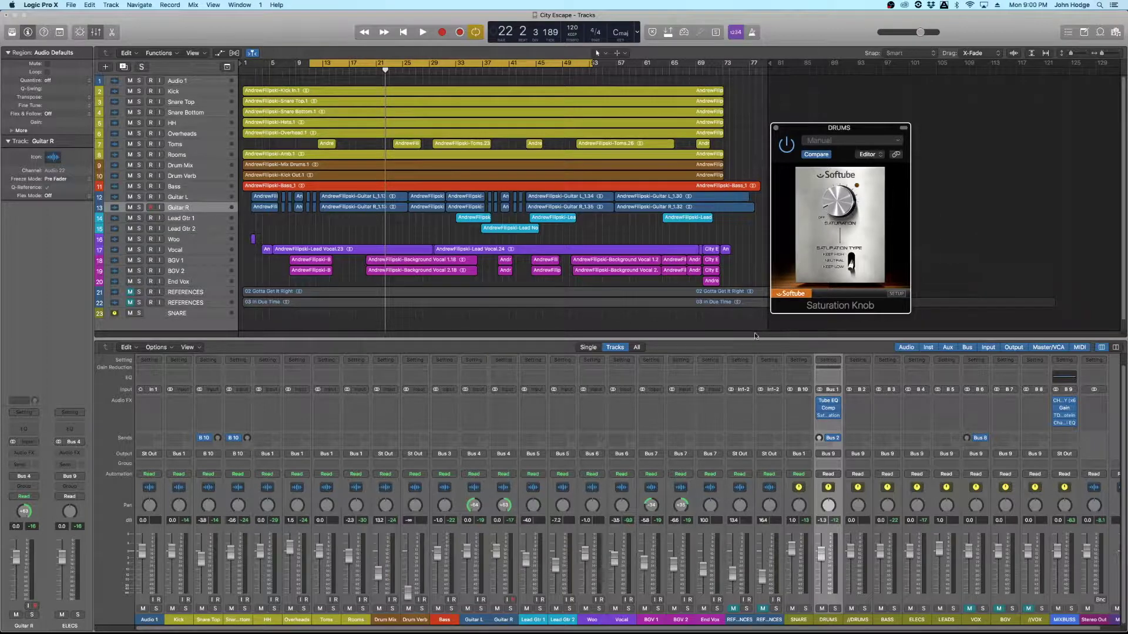
pyautogui.press('space')
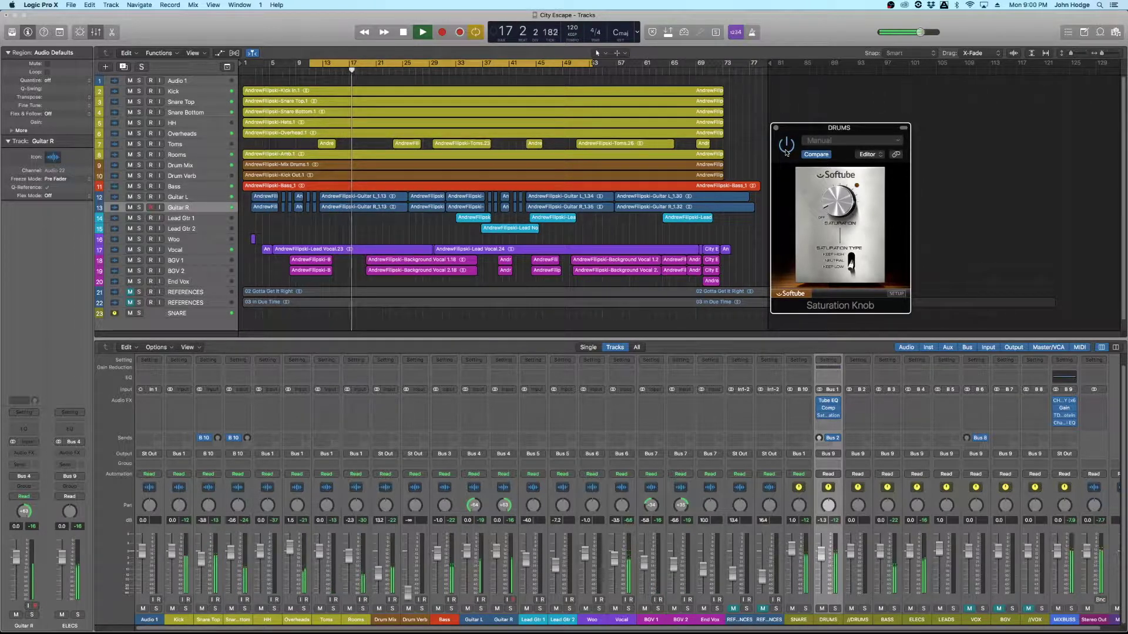
pyautogui.press('space')
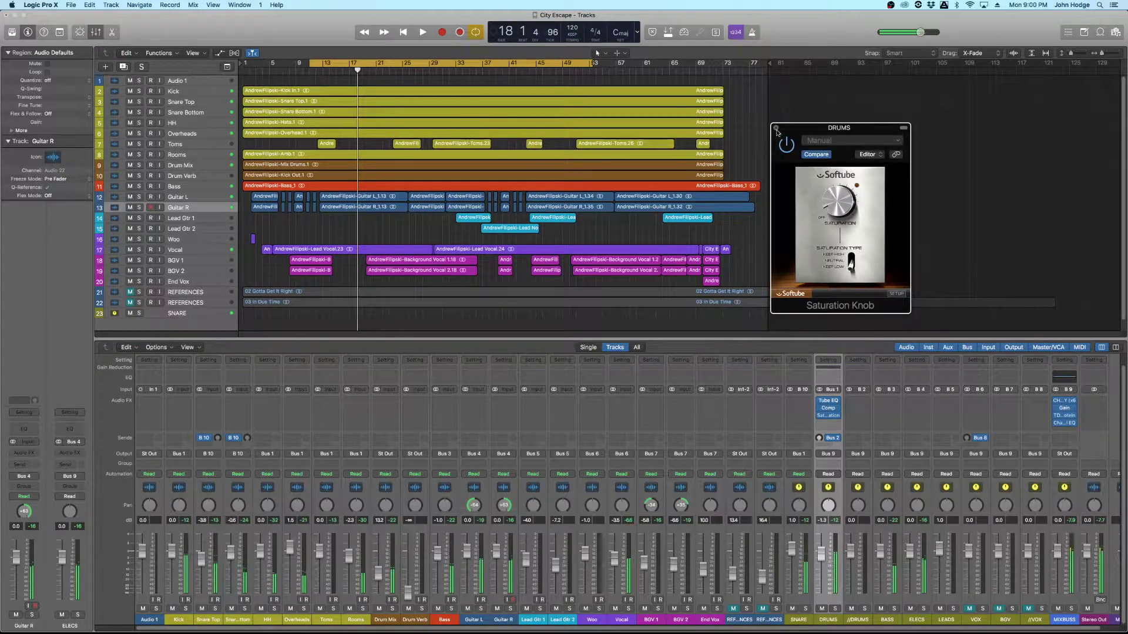
pyautogui.click(776, 129)
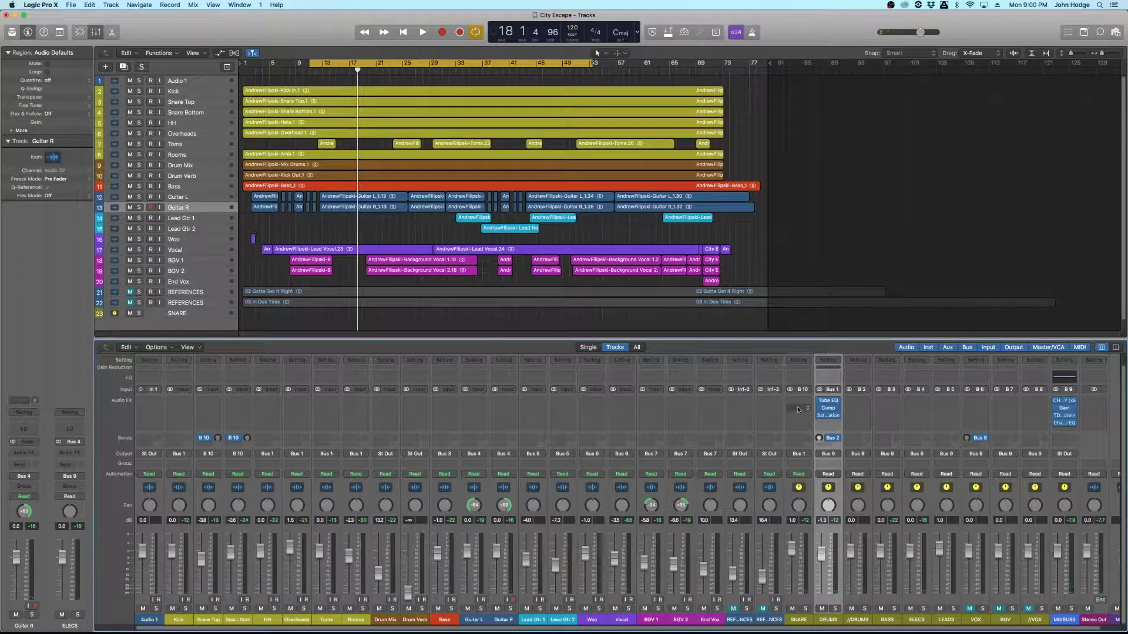
# - Add a Channel EQ to the DRUMS bus and boost its low shelf by 5 dB at 88 Hz while the mix plays
pyautogui.click(834, 377)
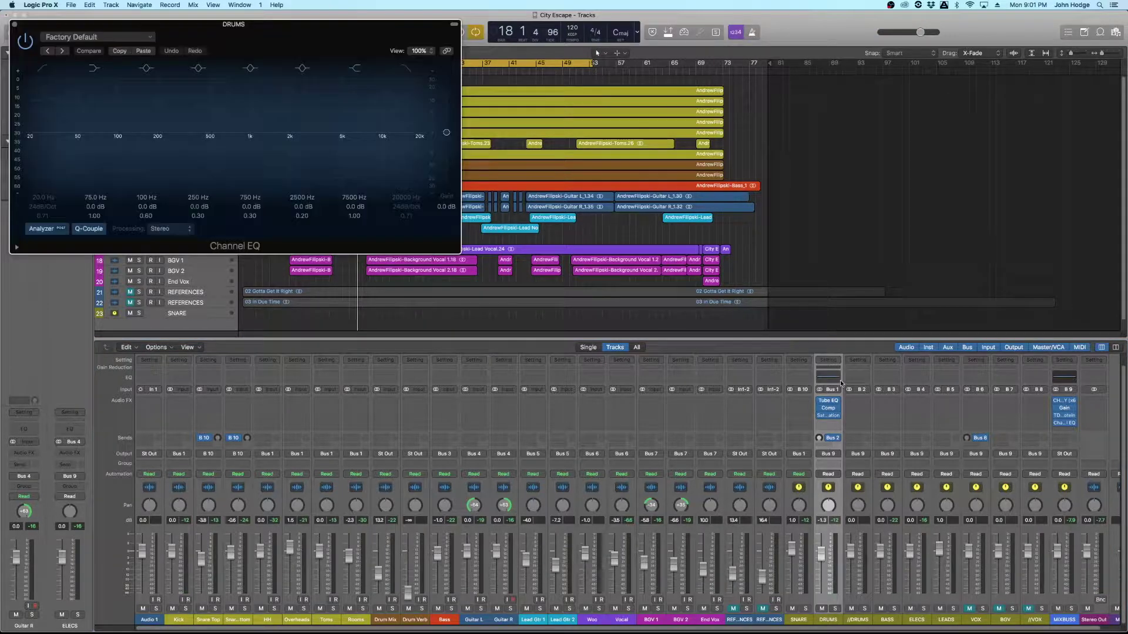
pyautogui.moveTo(255, 22); pyautogui.dragTo(488, 325)
pyautogui.press('space')
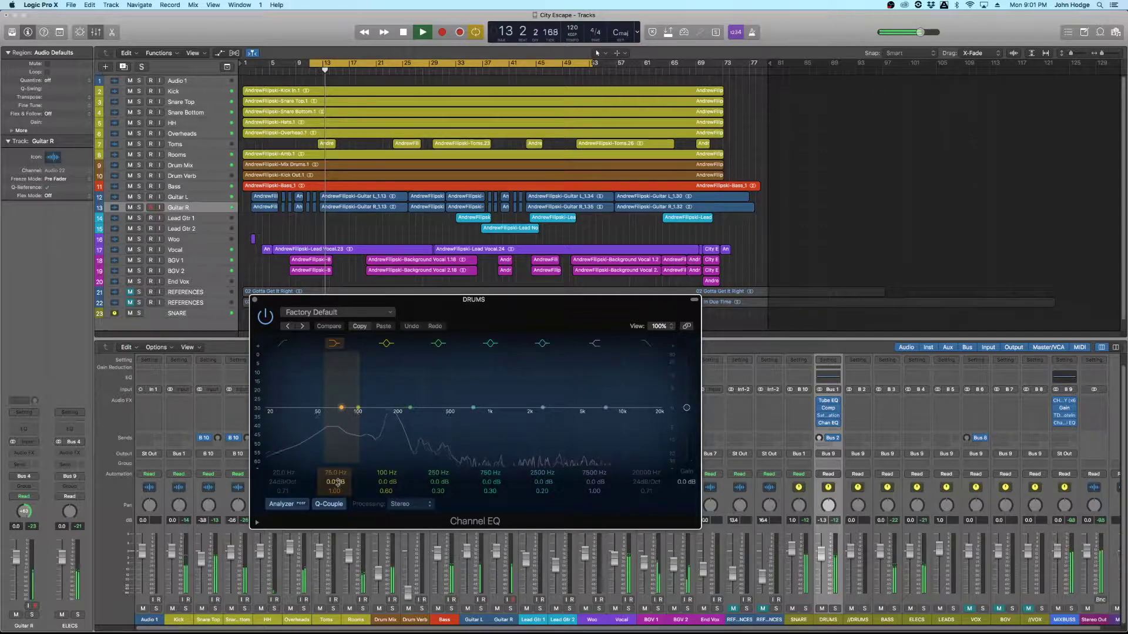
pyautogui.moveTo(335, 473)
pyautogui.mouseDown()
pyautogui.moveTo(336, 460)
pyautogui.moveTo(336, 476)
pyautogui.mouseUp()
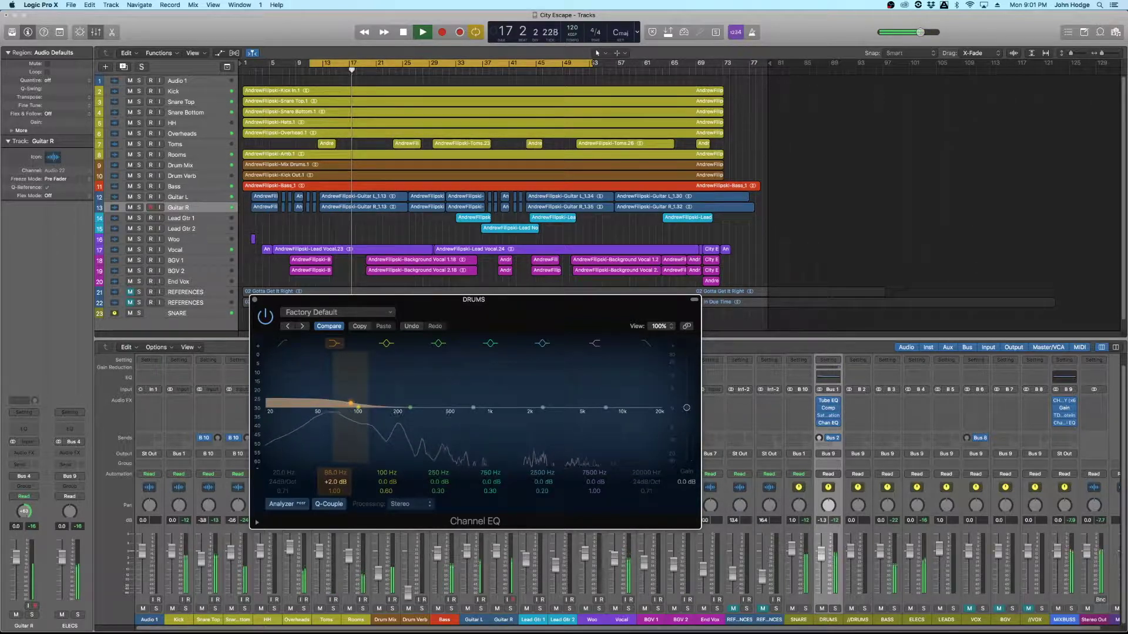
pyautogui.moveTo(336, 481); pyautogui.dragTo(336, 477)
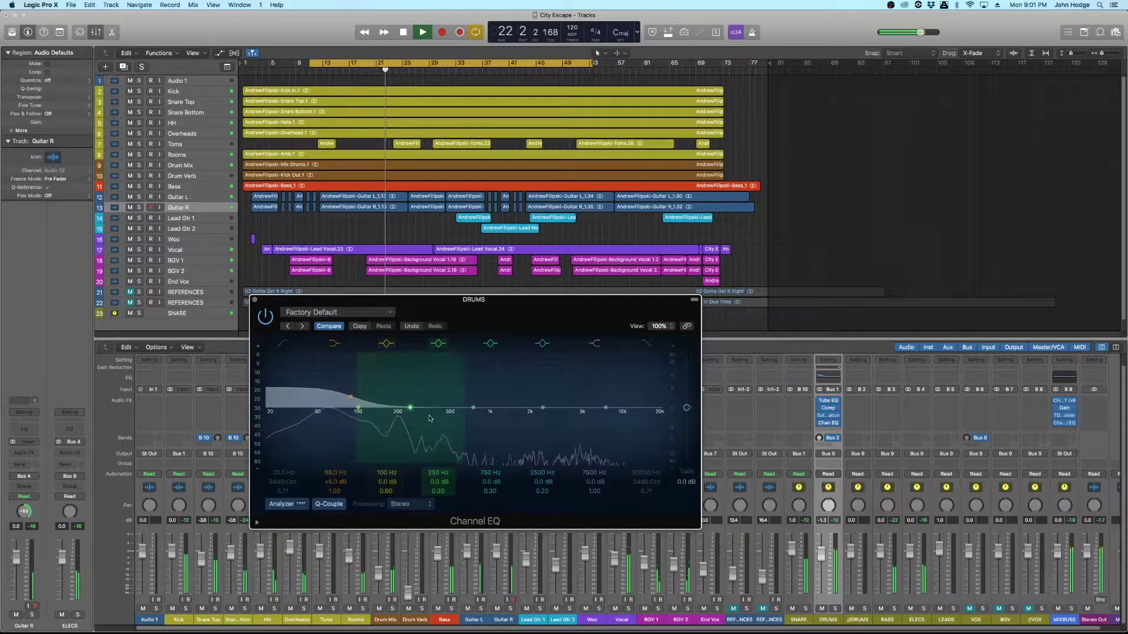
pyautogui.press('space')
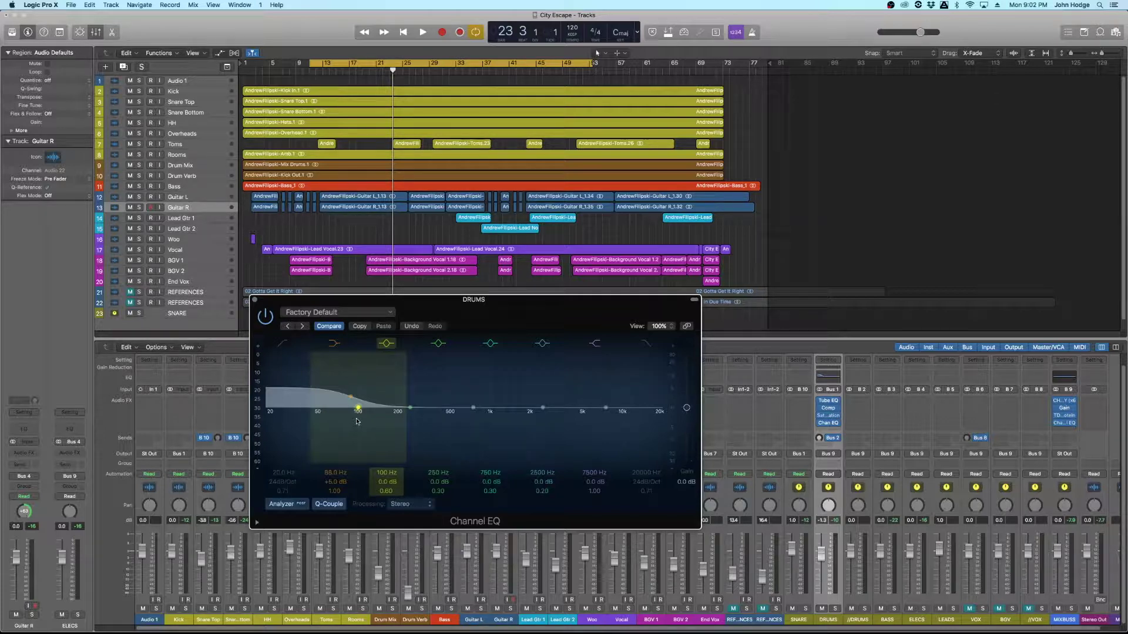
# - Enable the drum EQ's low cut and set it to 28.5 Hz with a 24 dB/Oct slope while the mix plays
pyautogui.press('space')
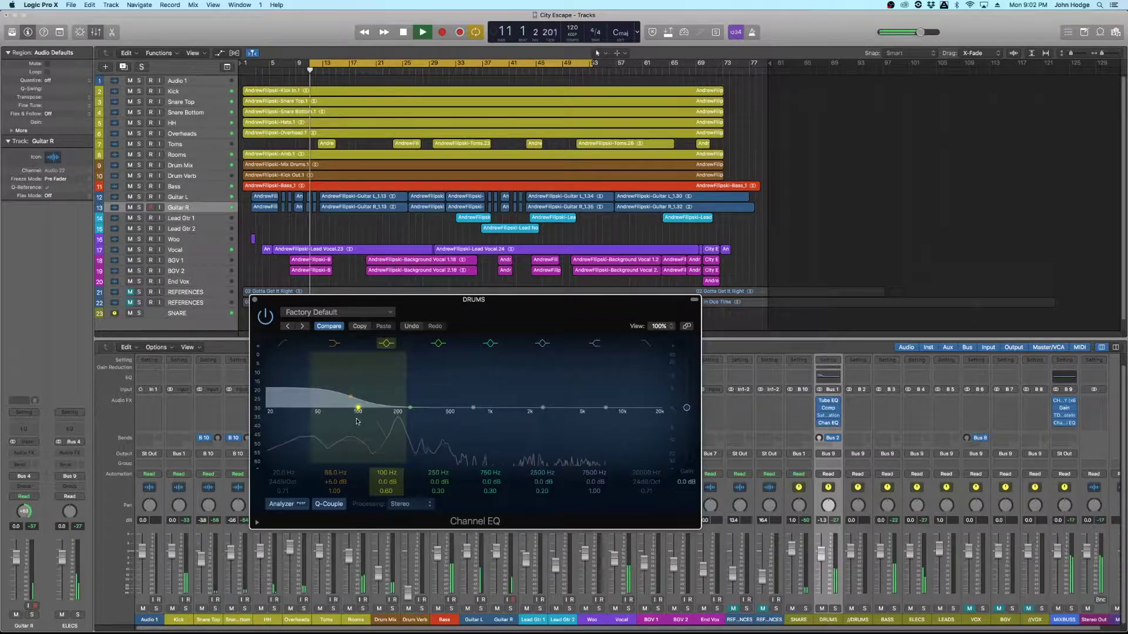
pyautogui.click(285, 343)
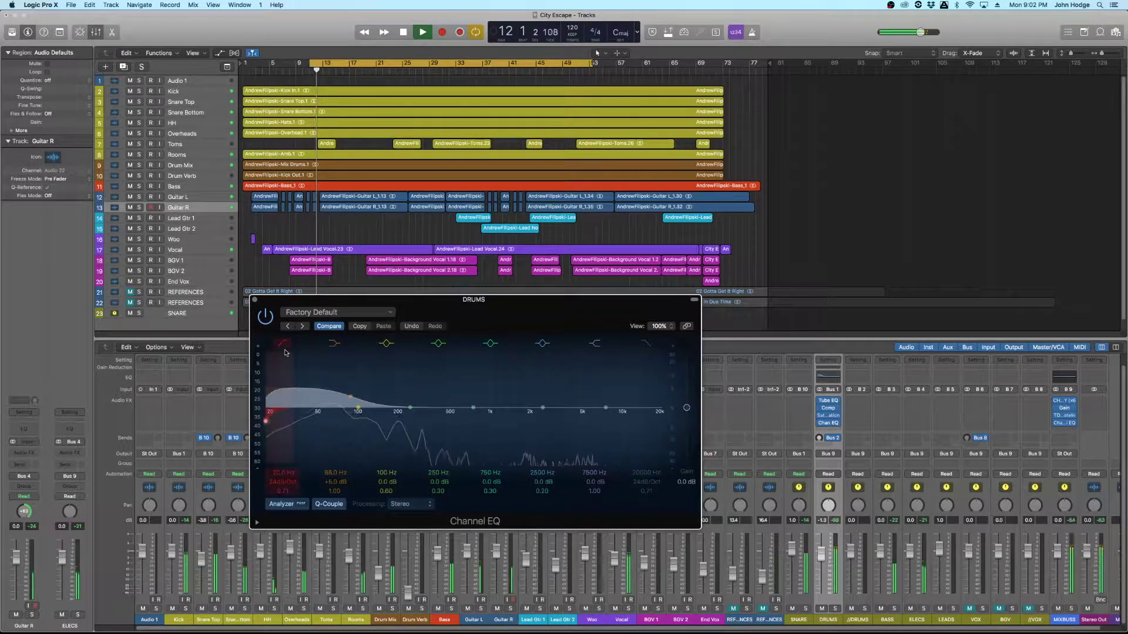
pyautogui.moveTo(270, 421); pyautogui.dragTo(286, 421)
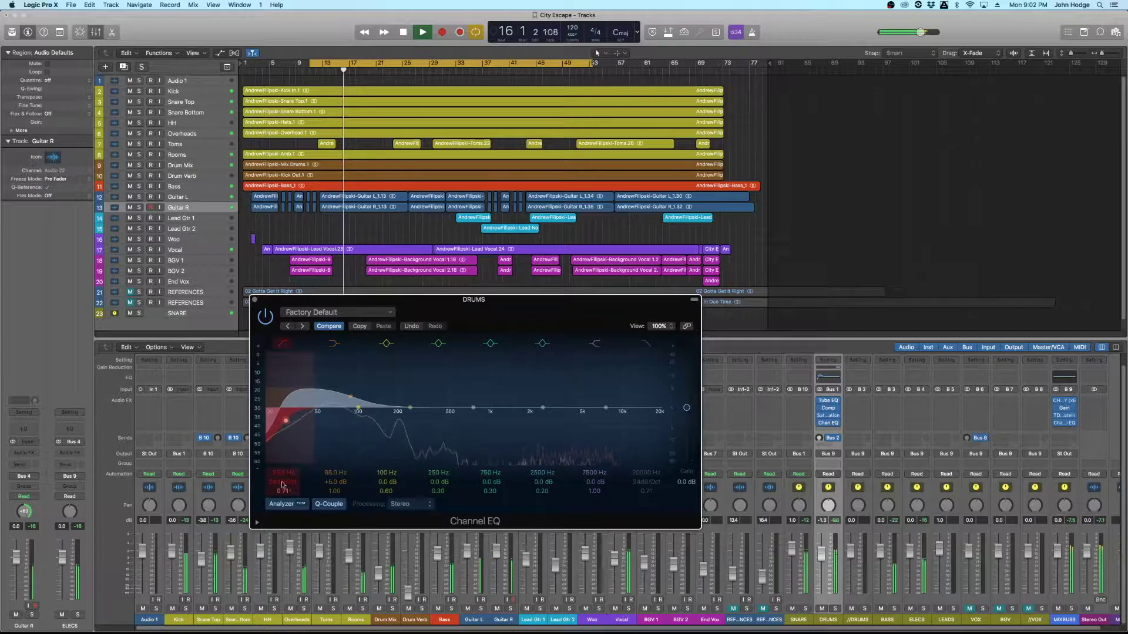
pyautogui.moveTo(283, 491); pyautogui.dragTo(282, 491)
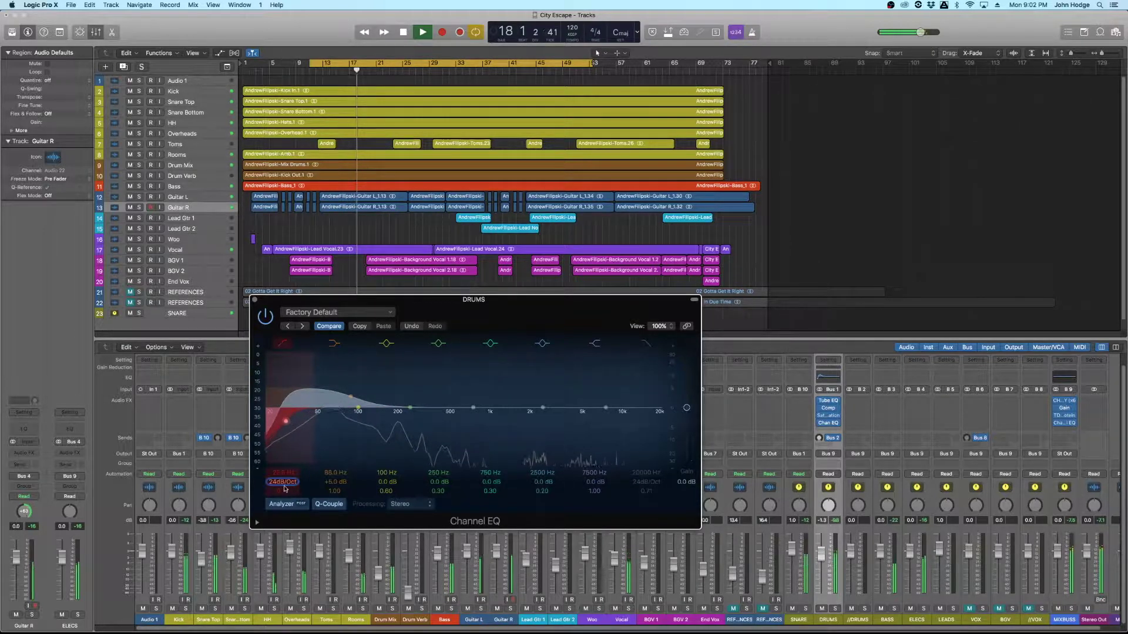
pyautogui.press('space')
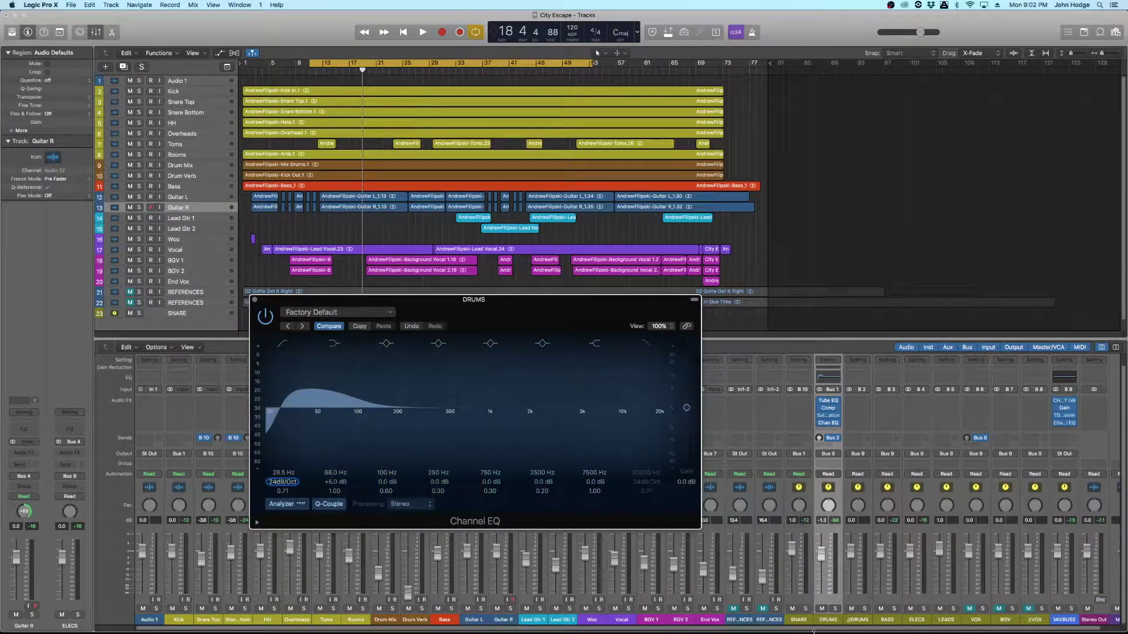
# - Compare the drum EQ's low cut on and off in the full mix and leave it on
pyautogui.moveTo(813, 631)
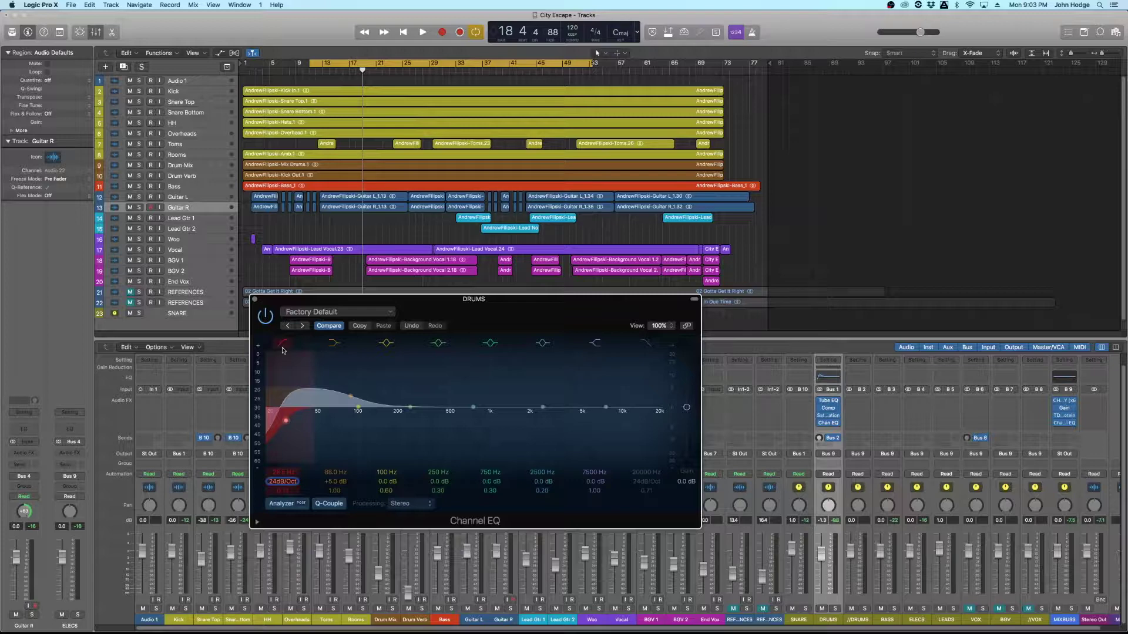
pyautogui.click(283, 346)
pyautogui.press('space')
pyautogui.click(283, 347)
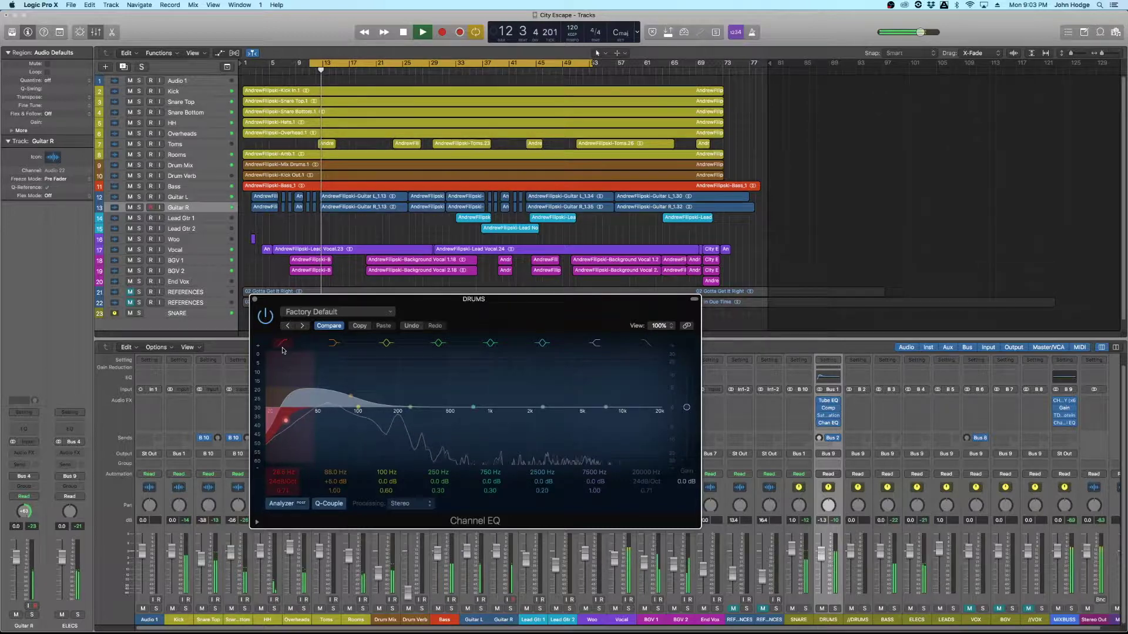
pyautogui.click(282, 347)
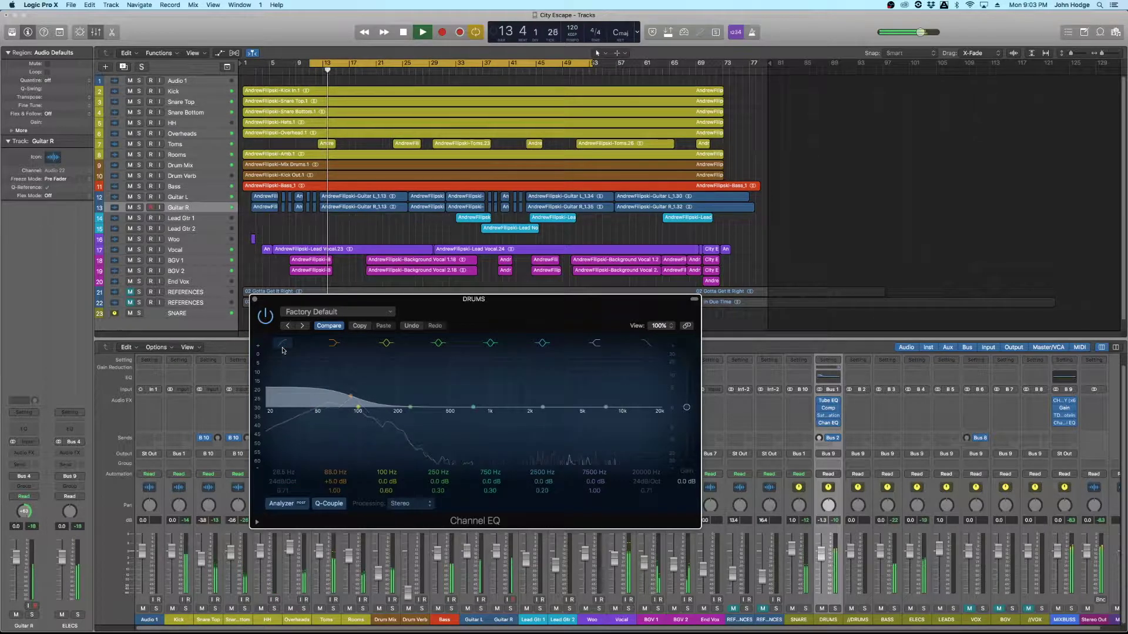
pyautogui.click(283, 347)
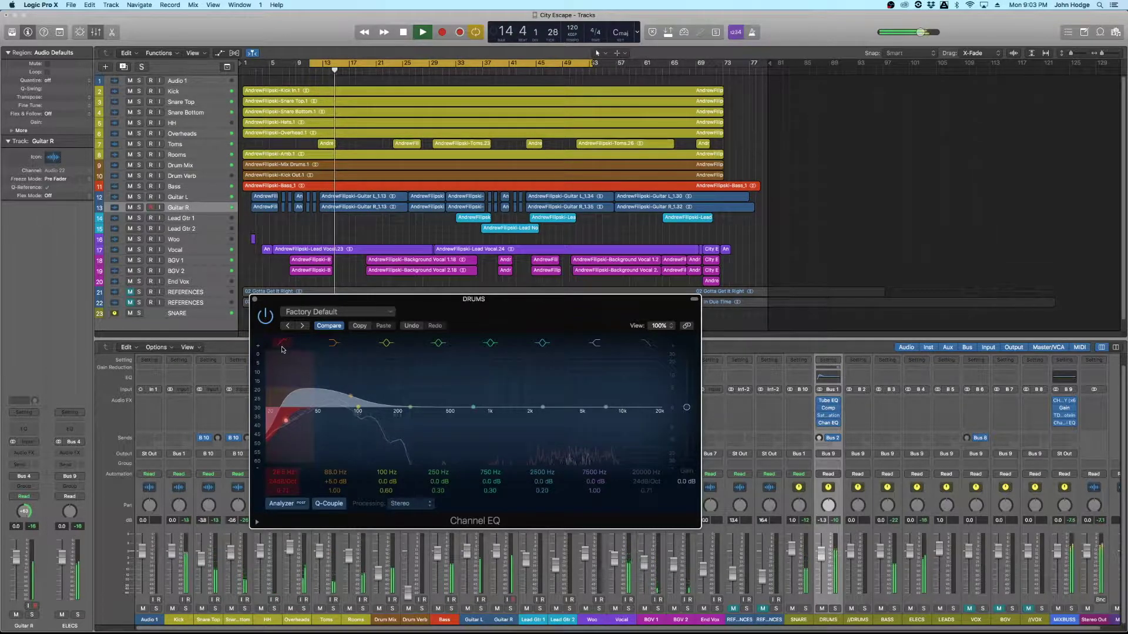
pyautogui.press('space')
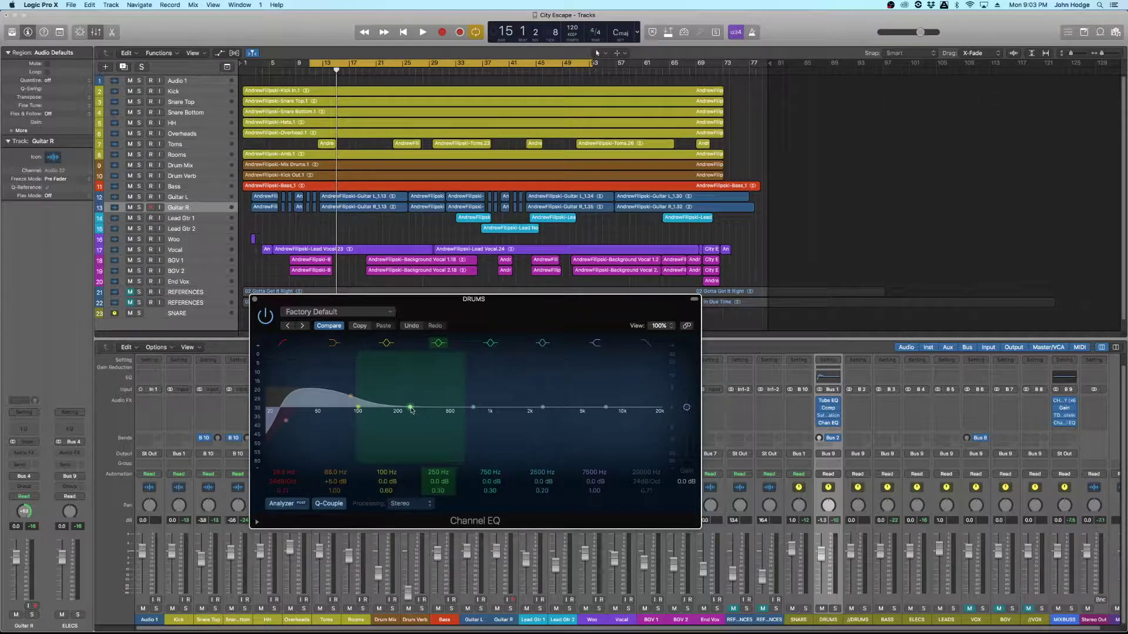
# - Solo the DRUMS bus and boost the EQ's 250 Hz band to +10.5 dB, sweeping it up to 475 Hz
pyautogui.press('space')
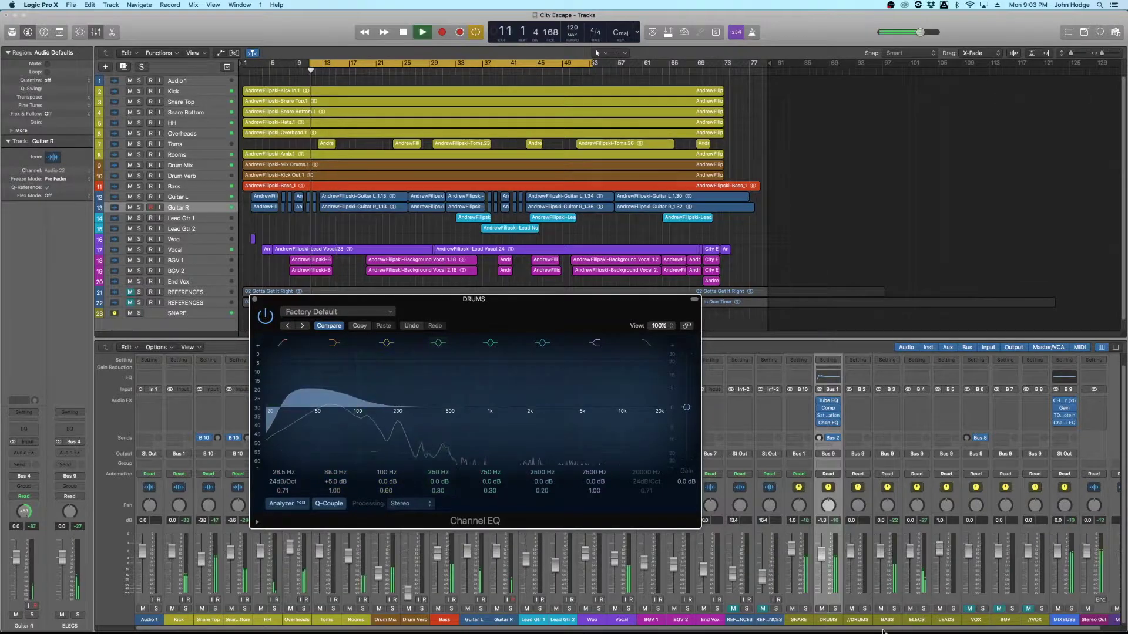
pyautogui.press('s')
pyautogui.moveTo(412, 405); pyautogui.dragTo(434, 374)
pyautogui.moveTo(455, 483); pyautogui.dragTo(438, 446)
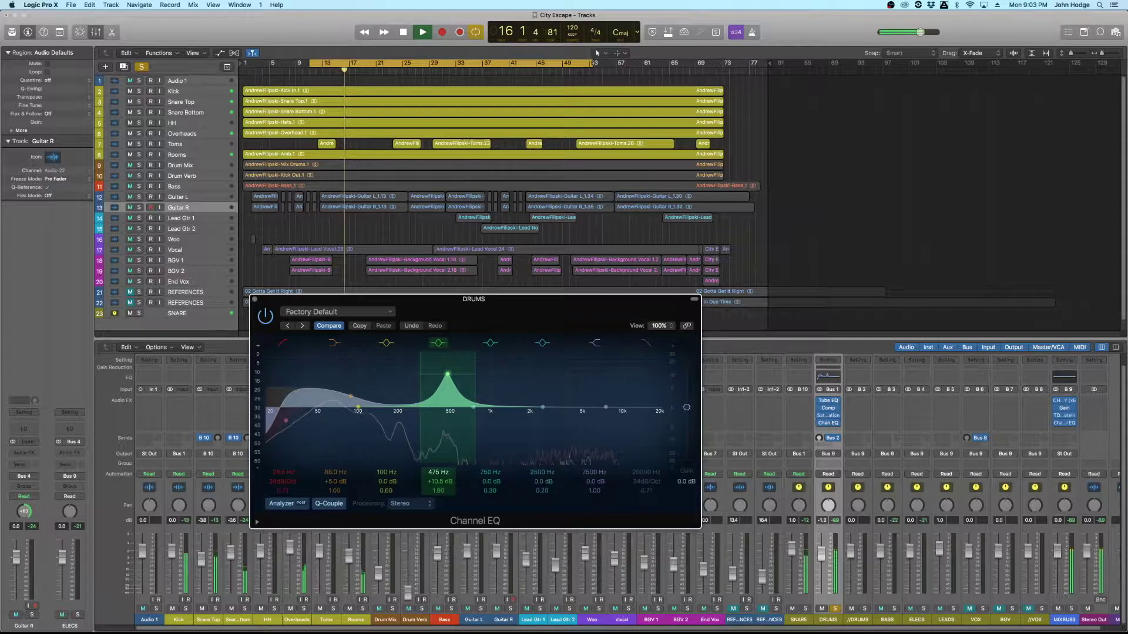
pyautogui.press('space')
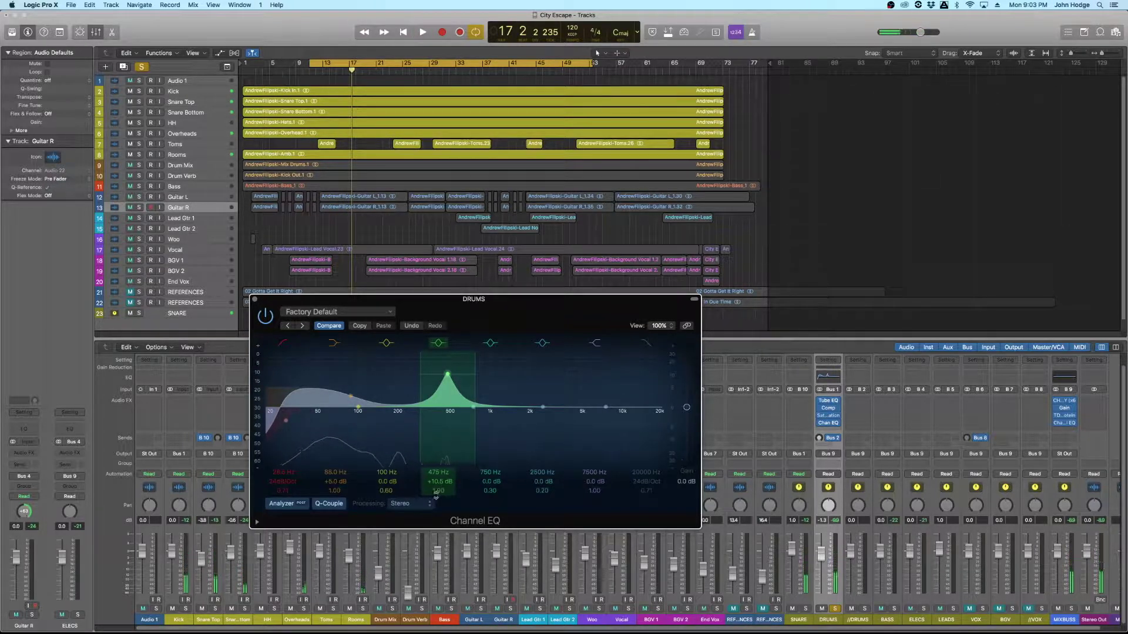
# - Narrow the boosted 475 Hz band to a Q of 4.30, move it to 485 Hz and cut it to -2.5 dB
pyautogui.moveTo(438, 493); pyautogui.dragTo(438, 446)
pyautogui.press('space')
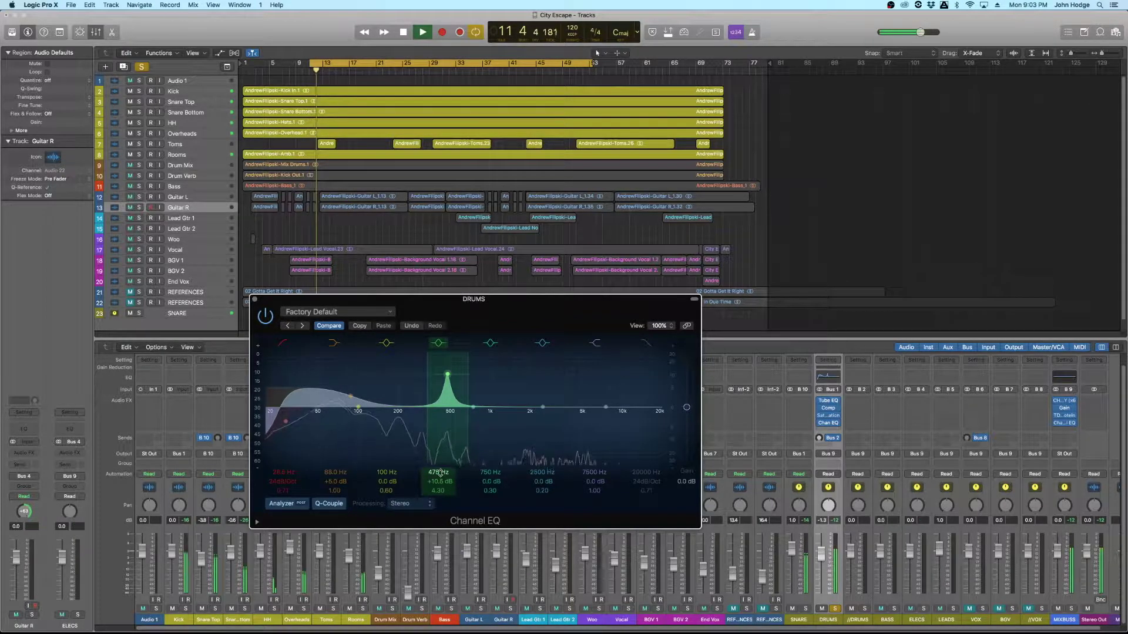
pyautogui.moveTo(438, 472); pyautogui.dragTo(437, 474)
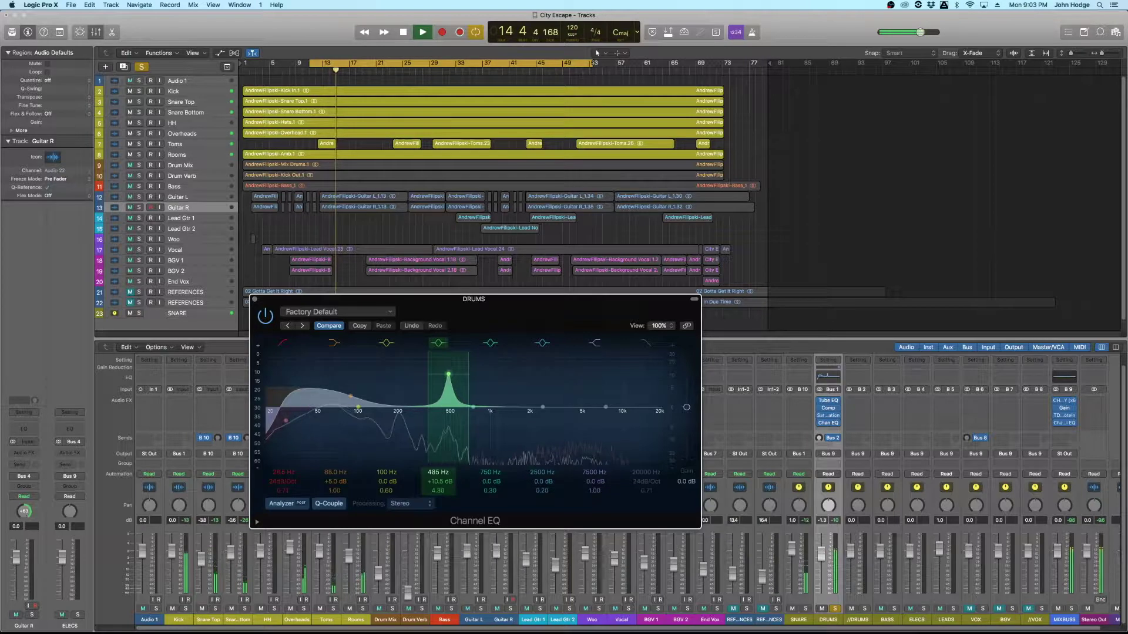
pyautogui.moveTo(444, 481); pyautogui.dragTo(444, 509)
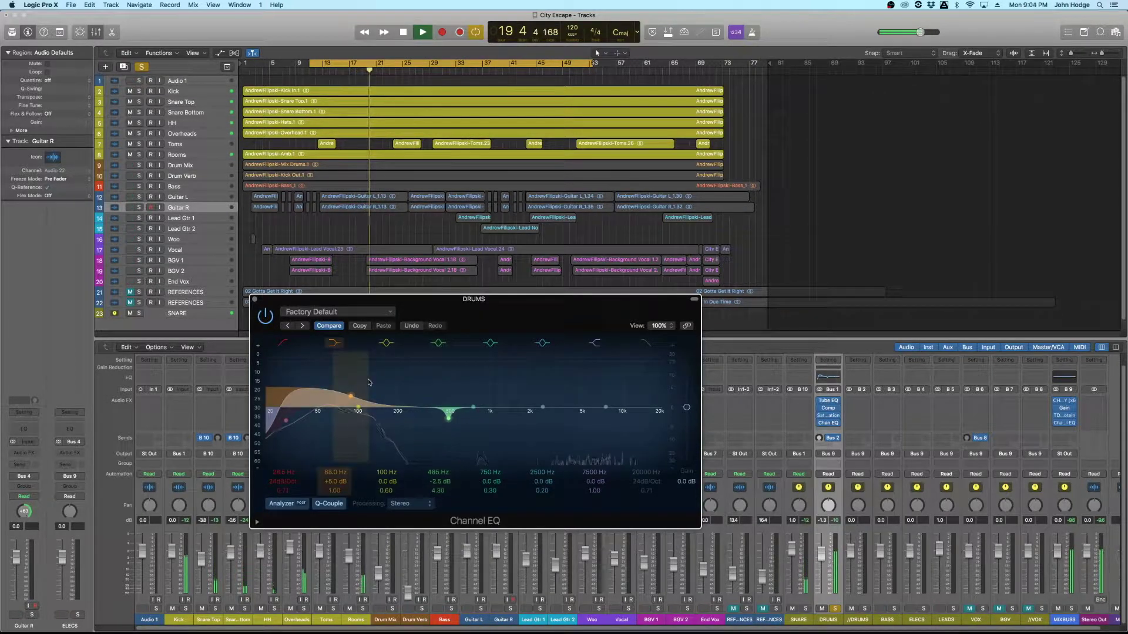
pyautogui.press('space')
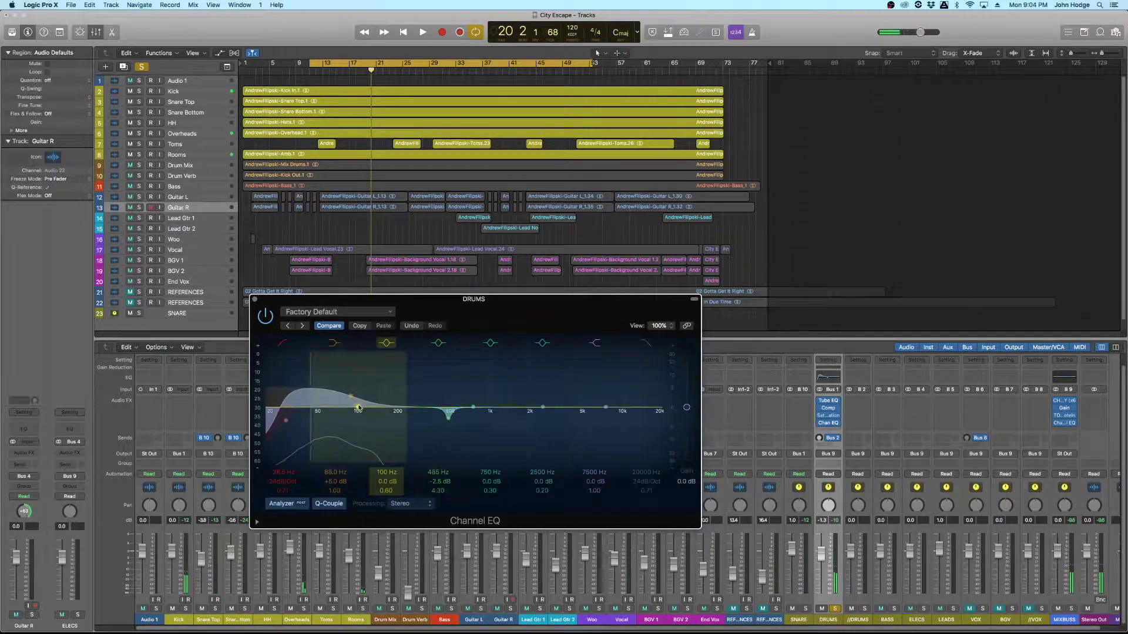
# - Boost the EQ's 100 Hz band to +6.5 dB, sweep it up to 320 Hz and compare it on and off with the drums soloed
pyautogui.moveTo(358, 407); pyautogui.dragTo(421, 406)
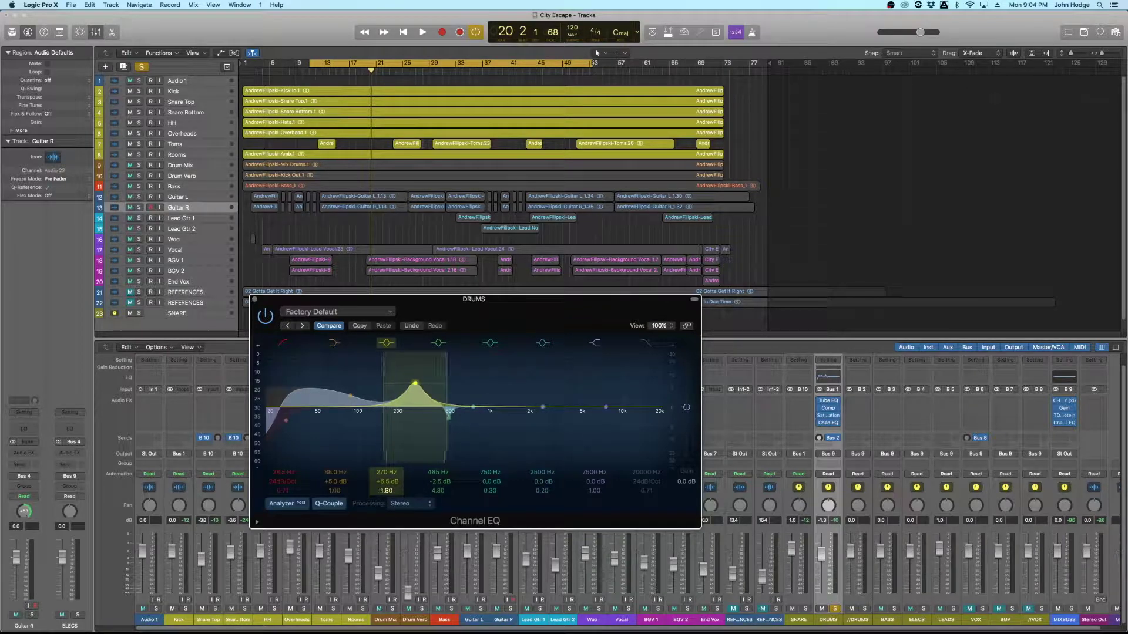
pyautogui.press('space')
pyautogui.moveTo(388, 472); pyautogui.dragTo(388, 464)
pyautogui.press('space')
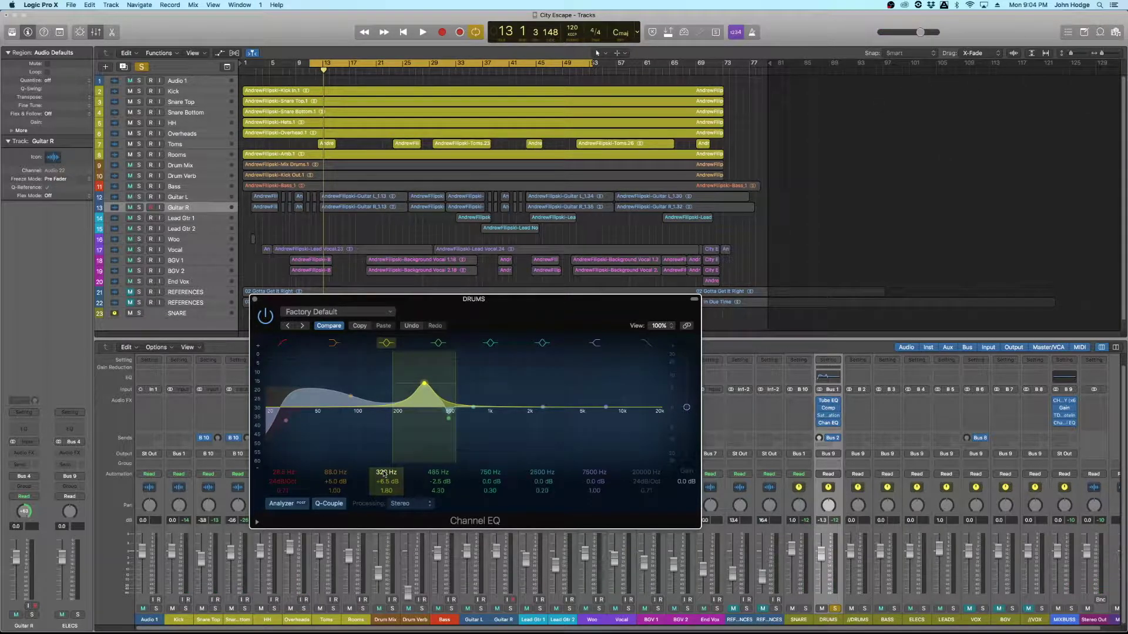
pyautogui.press('space')
pyautogui.click(385, 343)
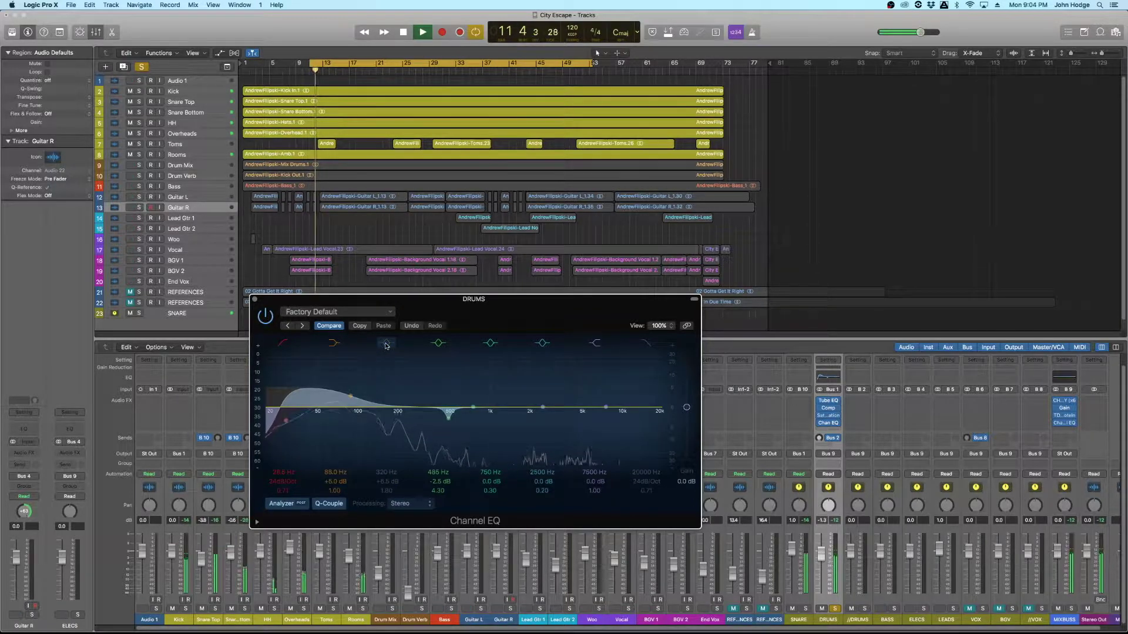
pyautogui.click(386, 343)
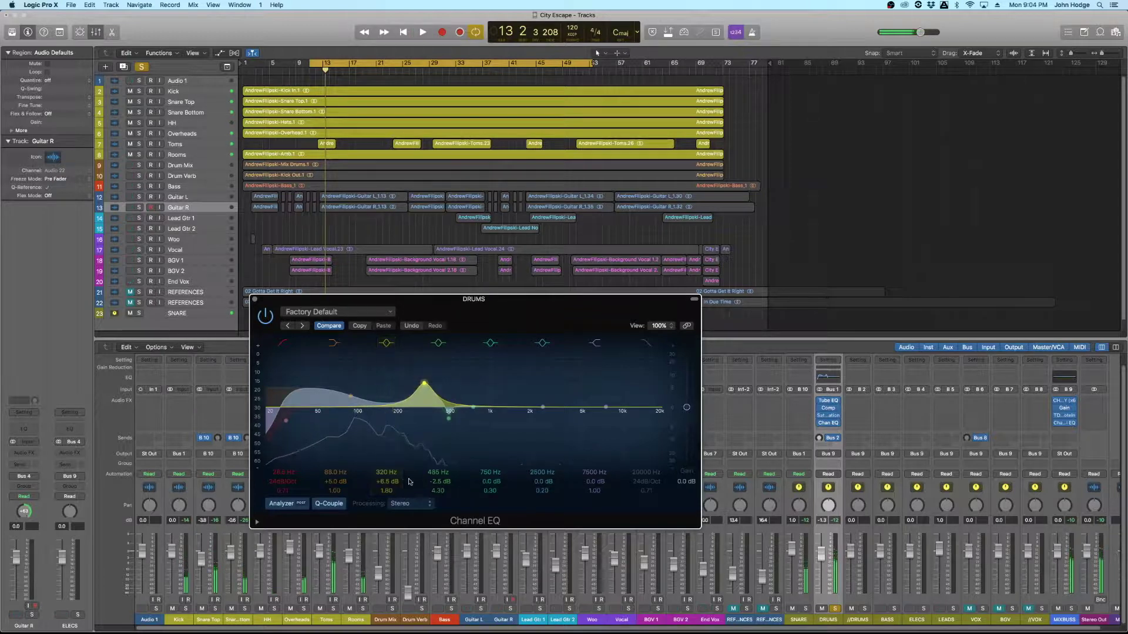
# - Sweep the boosted 320 Hz band up to 400 Hz and raise it to +10 dB while the soloed drums play
pyautogui.press('space')
pyautogui.moveTo(386, 472); pyautogui.dragTo(389, 474)
pyautogui.doubleClick(387, 491)
pyautogui.moveTo(433, 375); pyautogui.dragTo(437, 376)
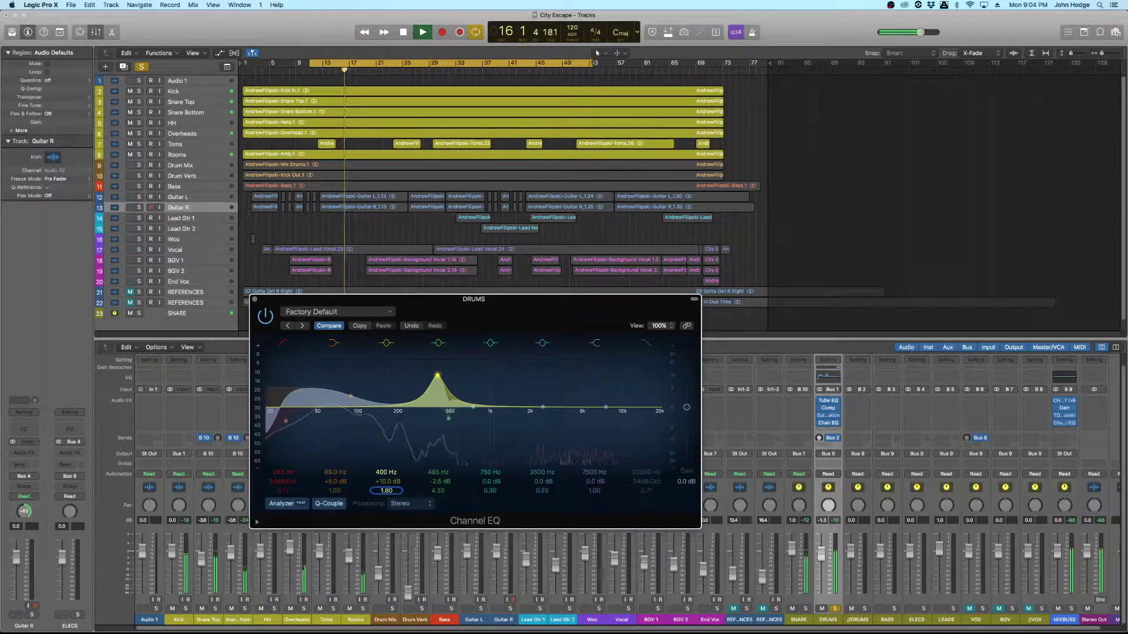
# - Turn the 400 Hz boost into a -2 dB cut at 355 Hz and compare the band on and off, leaving it on
pyautogui.moveTo(387, 482); pyautogui.dragTo(386, 515)
pyautogui.moveTo(448, 417); pyautogui.dragTo(448, 418)
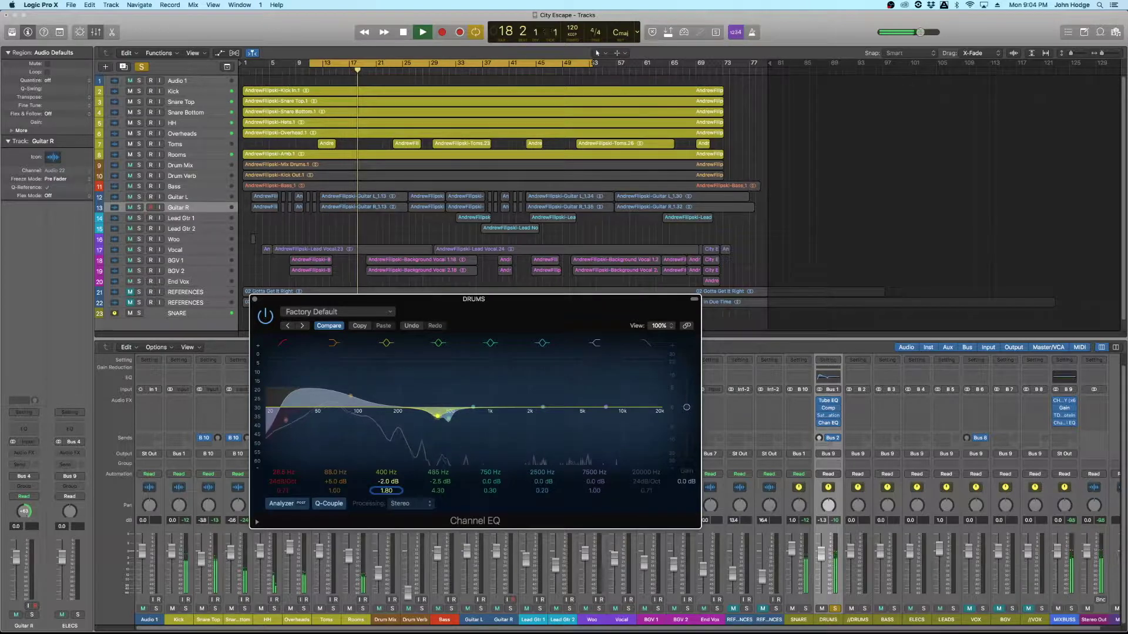
pyautogui.moveTo(388, 475); pyautogui.dragTo(387, 476)
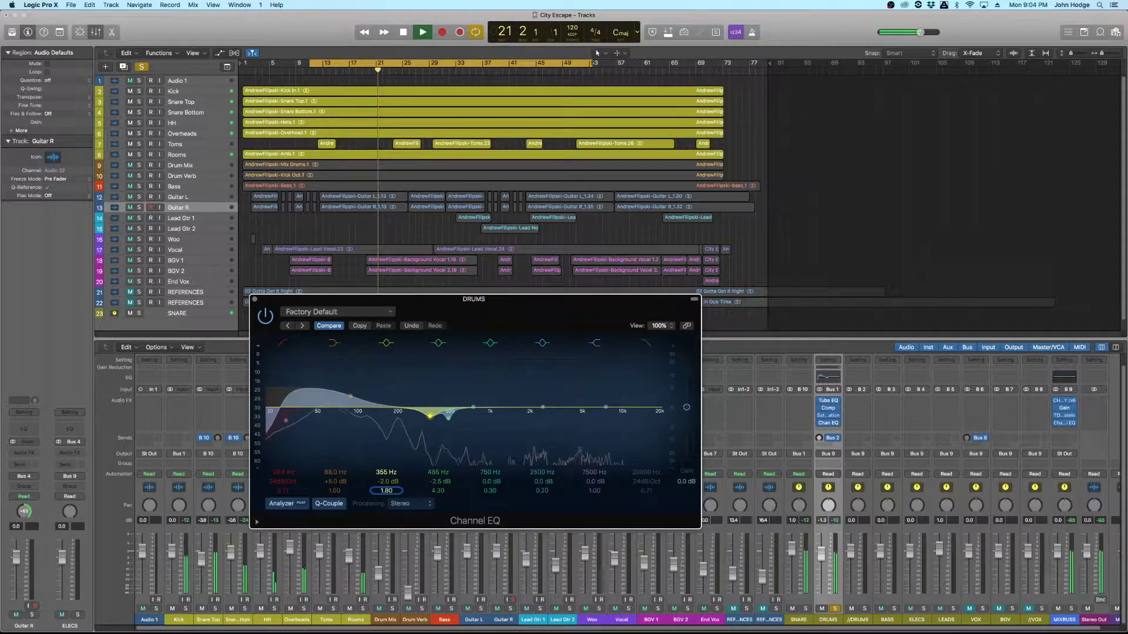
pyautogui.click(386, 343)
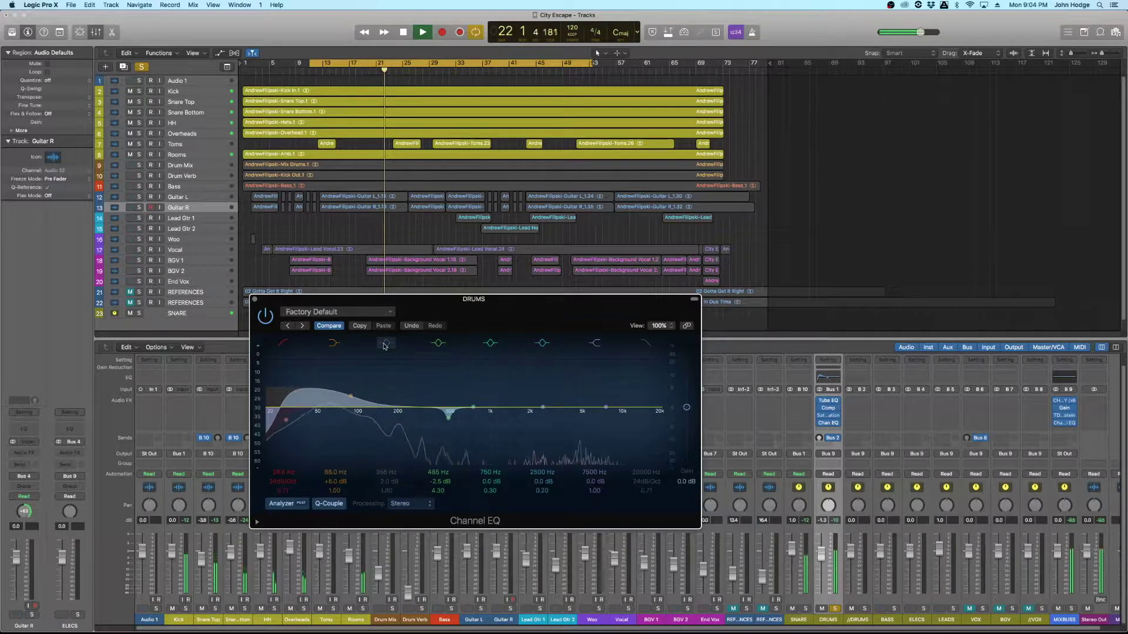
pyautogui.click(386, 343)
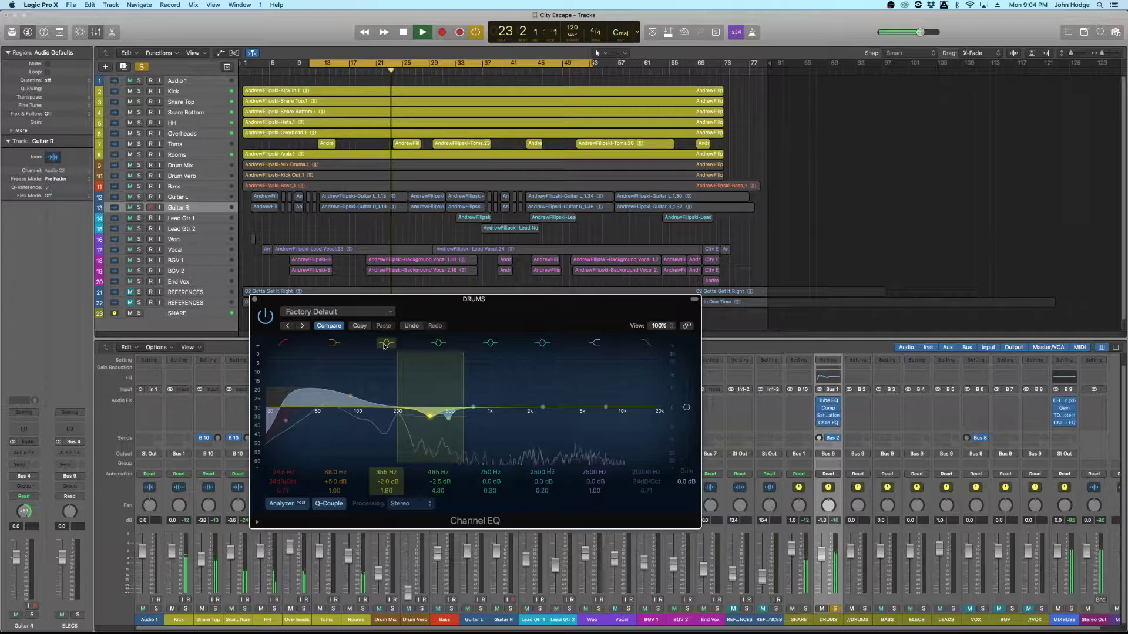
# - Deepen the drum bus EQ's 485 Hz cut to -4.5 dB and set the neighbouring band to a -2.5 dB cut at 360 Hz
pyautogui.click(385, 343)
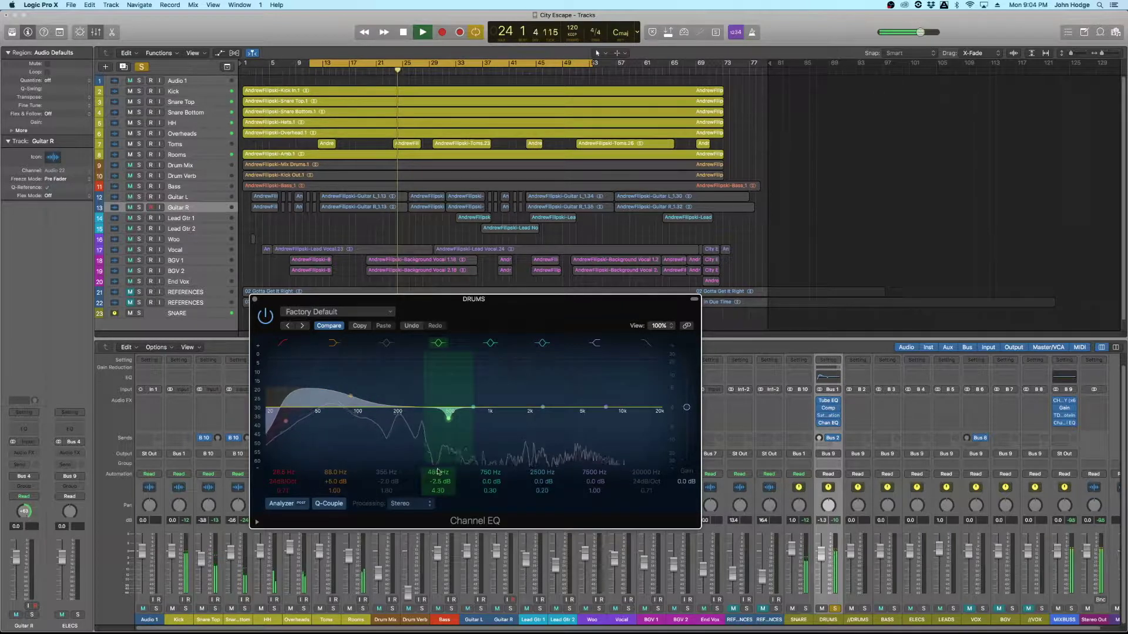
pyautogui.moveTo(442, 486); pyautogui.dragTo(442, 490)
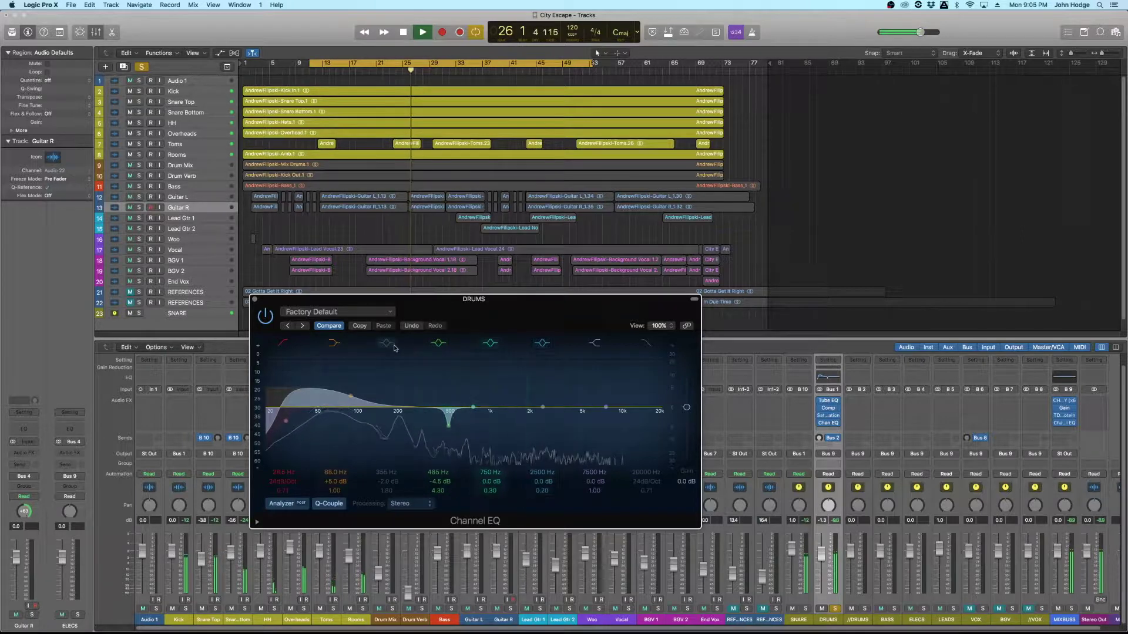
pyautogui.click(383, 482)
pyautogui.moveTo(382, 482)
pyautogui.mouseDown()
pyautogui.moveTo(393, 464)
pyautogui.moveTo(387, 472)
pyautogui.mouseUp()
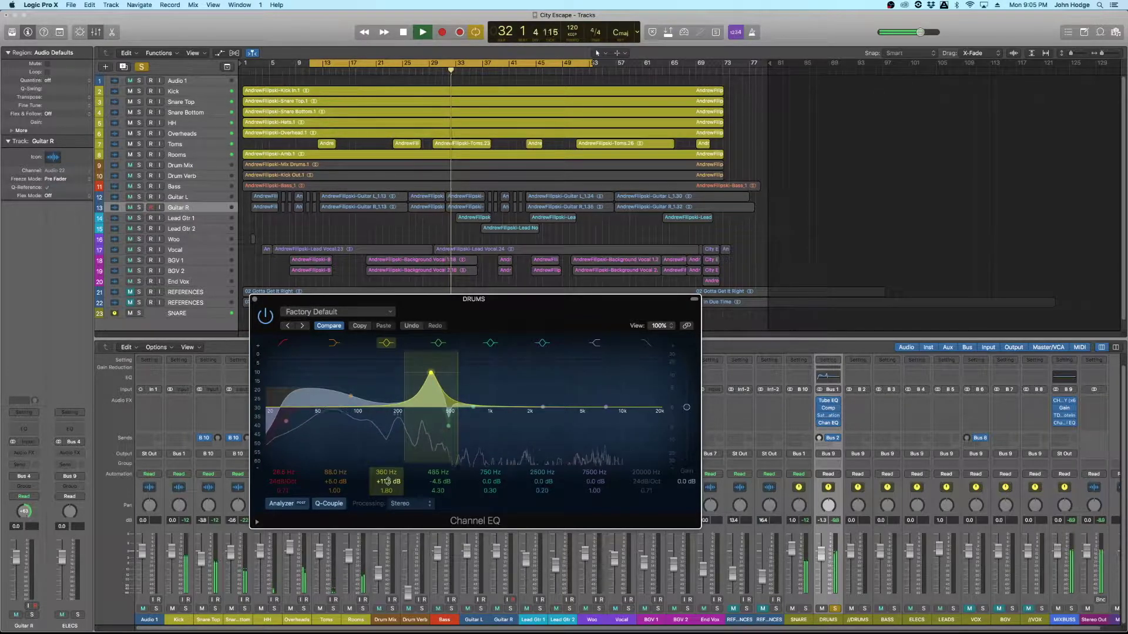
pyautogui.press('space')
pyautogui.moveTo(389, 481)
pyautogui.mouseDown()
pyautogui.moveTo(388, 506)
pyautogui.moveTo(388, 481)
pyautogui.mouseUp()
pyautogui.press('space')
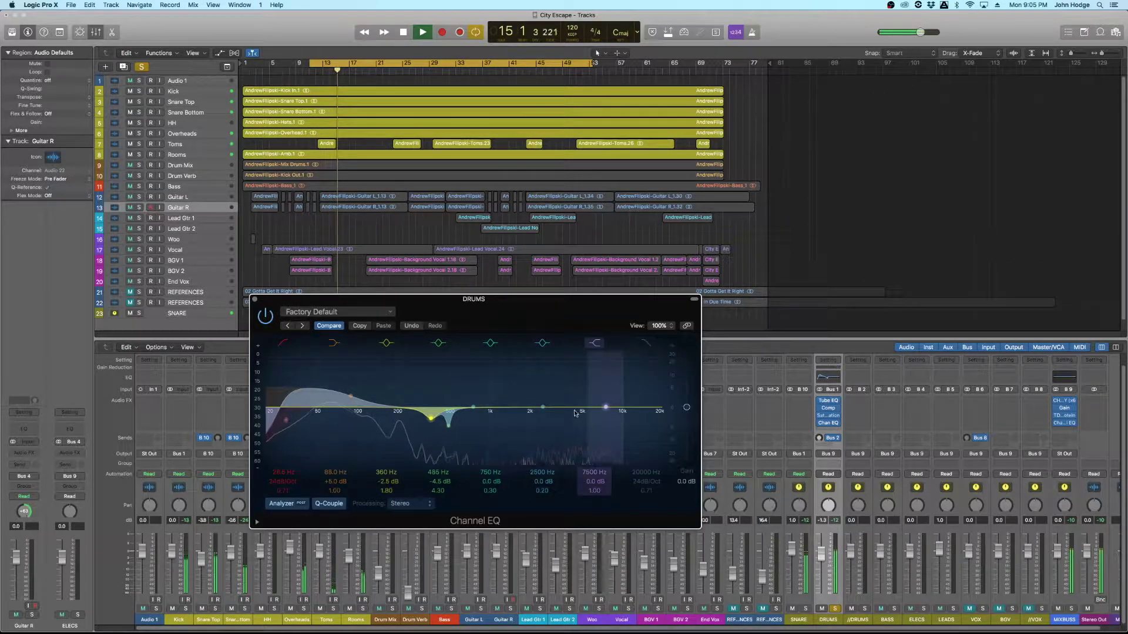
# - Add a subtle +0.5 dB boost at 2450 Hz with a Q of 0.71 to the drum bus EQ during playback
pyautogui.moveTo(542, 407); pyautogui.dragTo(547, 396)
pyautogui.moveTo(542, 492)
pyautogui.mouseDown()
pyautogui.moveTo(544, 480)
pyautogui.moveTo(544, 495)
pyautogui.mouseUp()
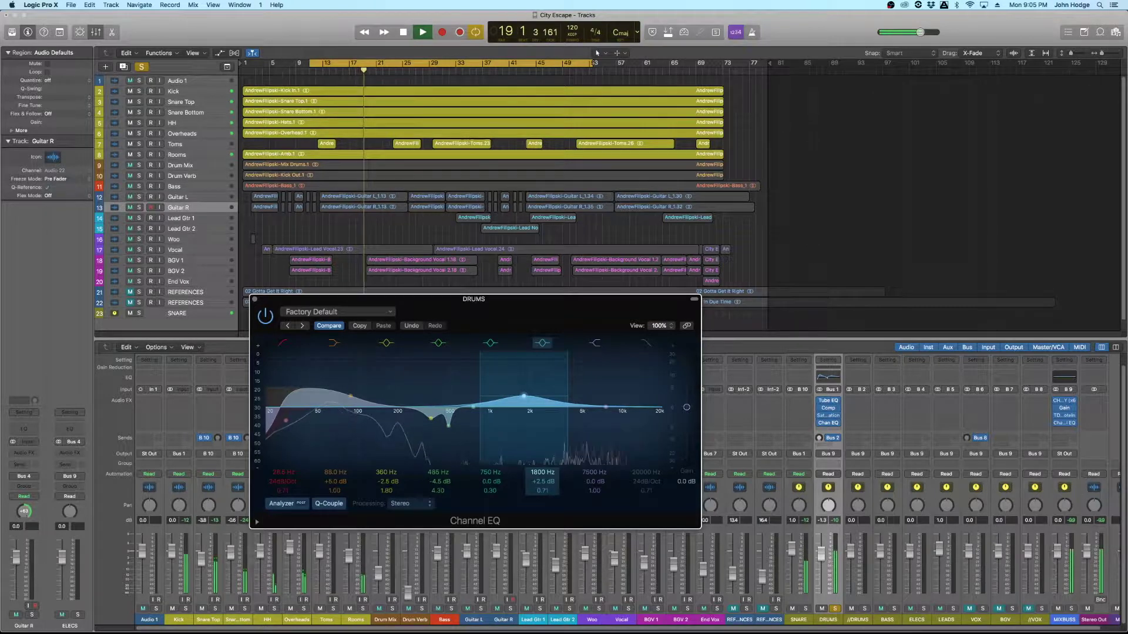
pyautogui.moveTo(542, 473)
pyautogui.mouseDown()
pyautogui.moveTo(542, 459)
pyautogui.moveTo(542, 486)
pyautogui.mouseUp()
pyautogui.press('space')
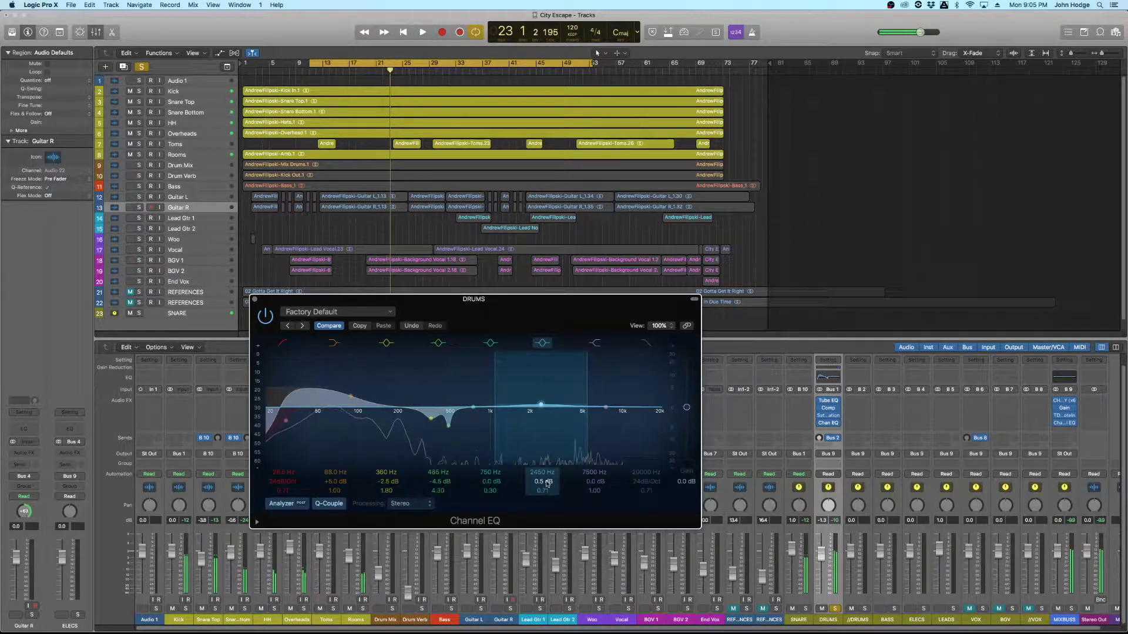
# - Close the EQ, unsolo the DRUMS bus and audition the drums within the full mix
pyautogui.click(255, 299)
pyautogui.click(834, 609)
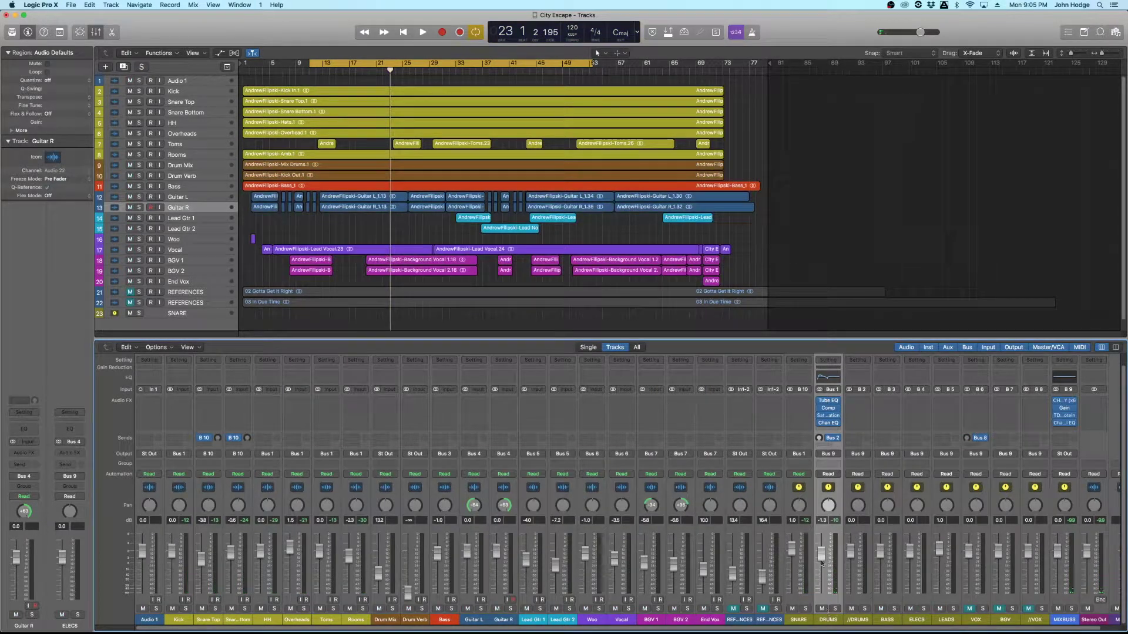
pyautogui.press('space')
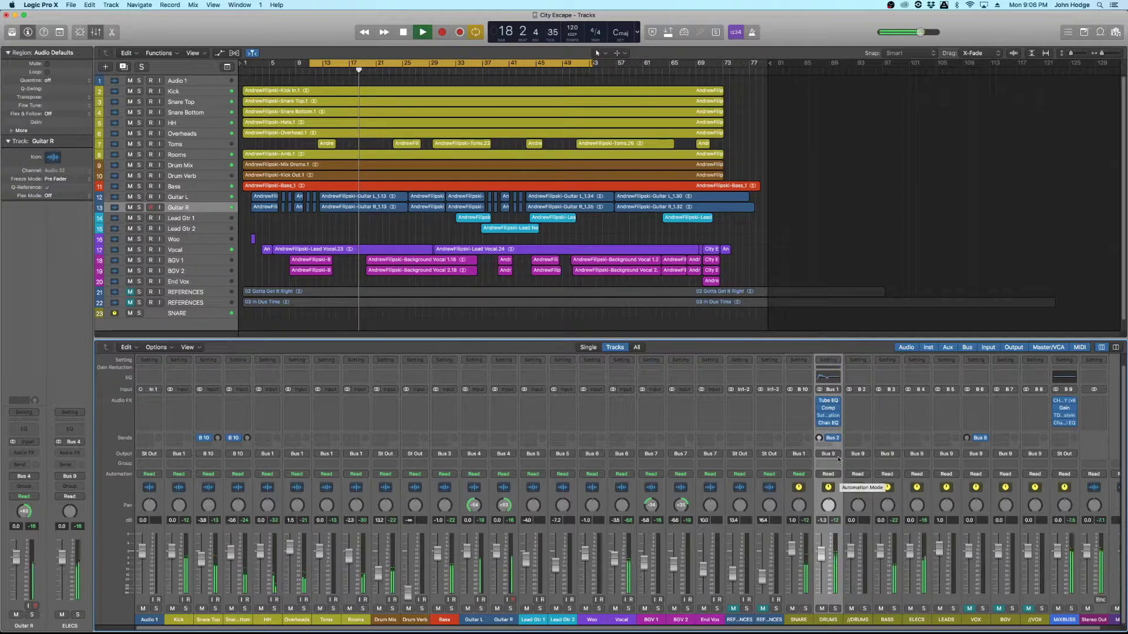
pyautogui.press('space')
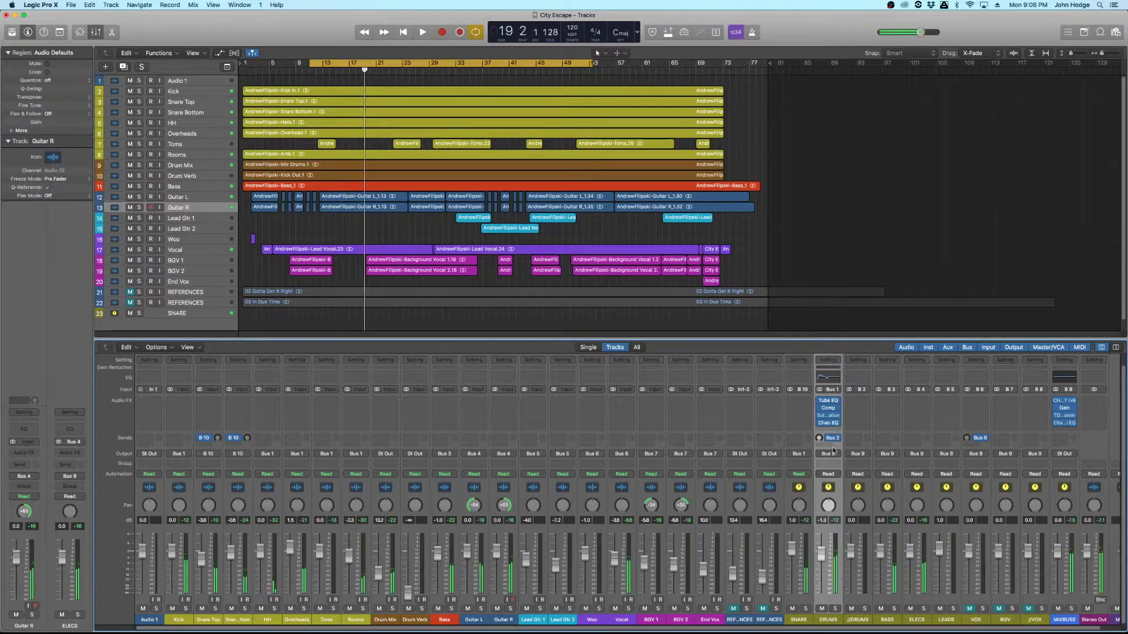
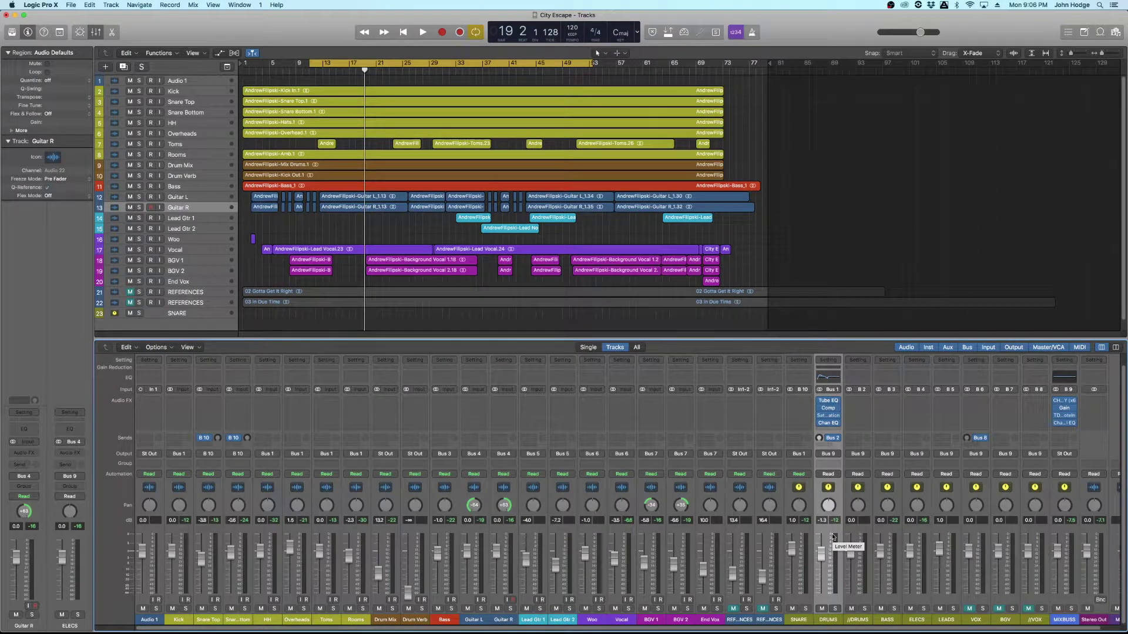
# - Insert TDR Kotelnikov on the //DRUMS parallel bus and load its Drum Bus - Smasher preset
pyautogui.click(867, 402)
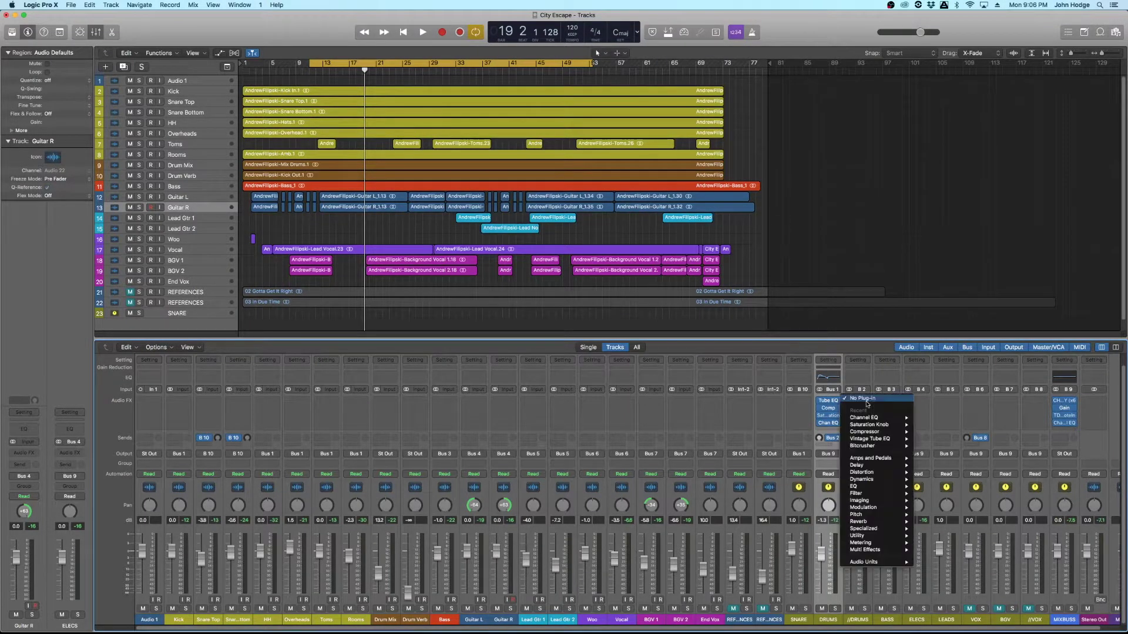
pyautogui.moveTo(884, 563)
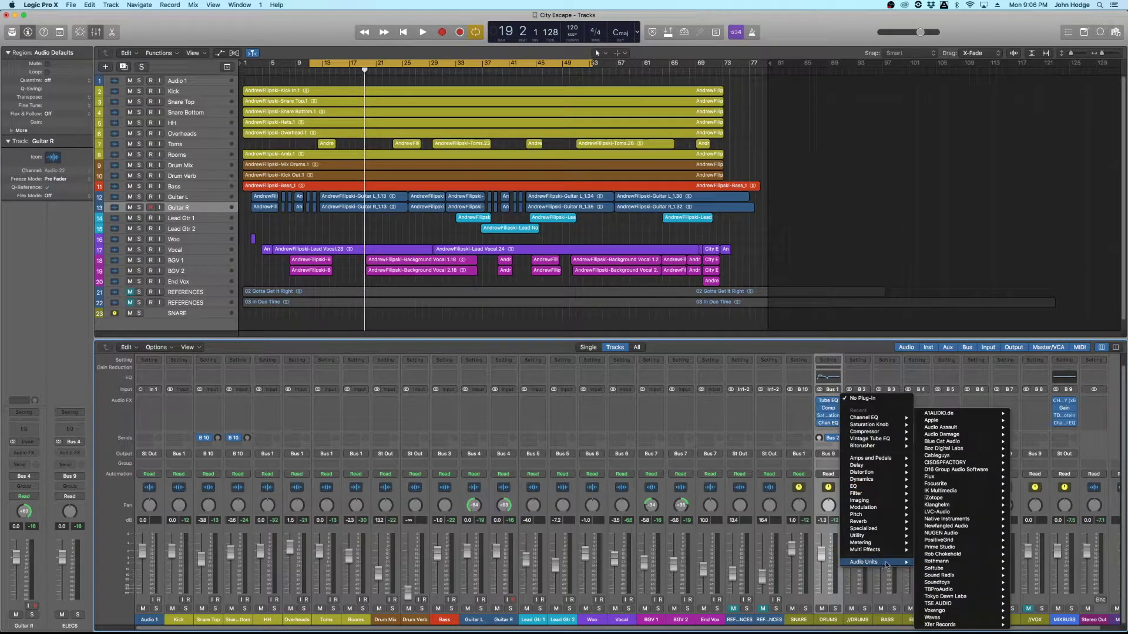
pyautogui.moveTo(952, 597)
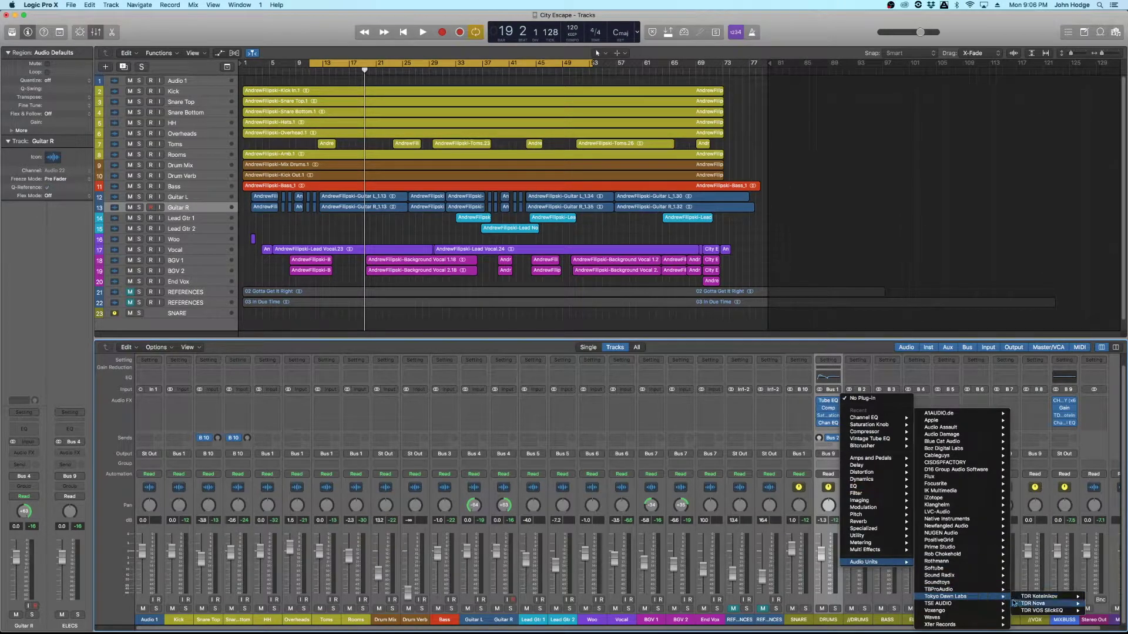
pyautogui.click(1037, 596)
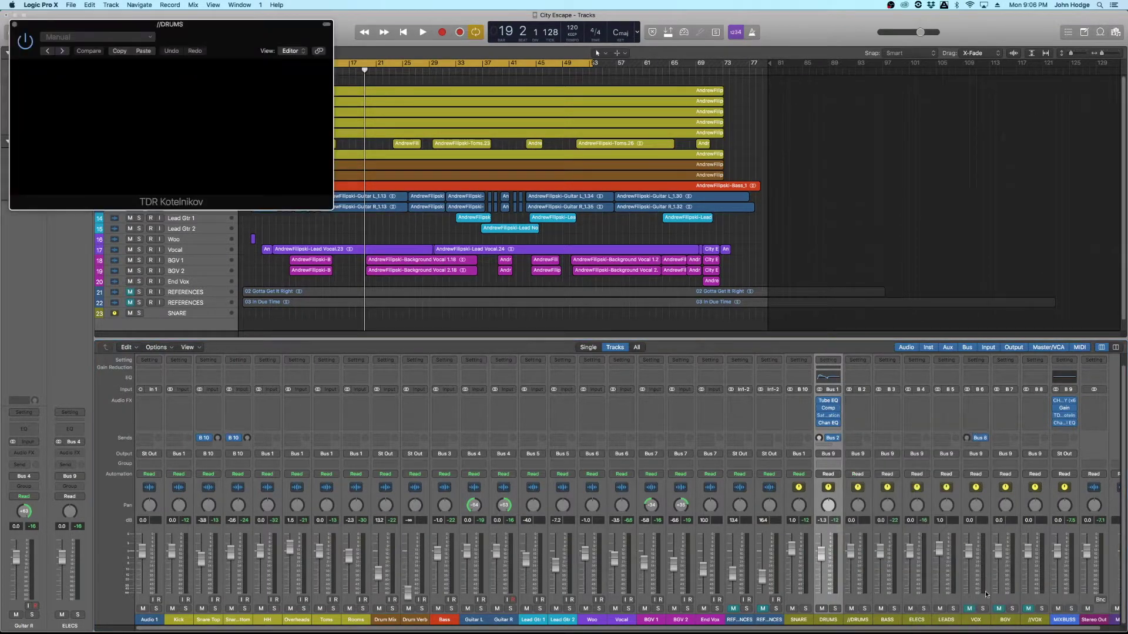
pyautogui.moveTo(216, 37); pyautogui.dragTo(499, 221)
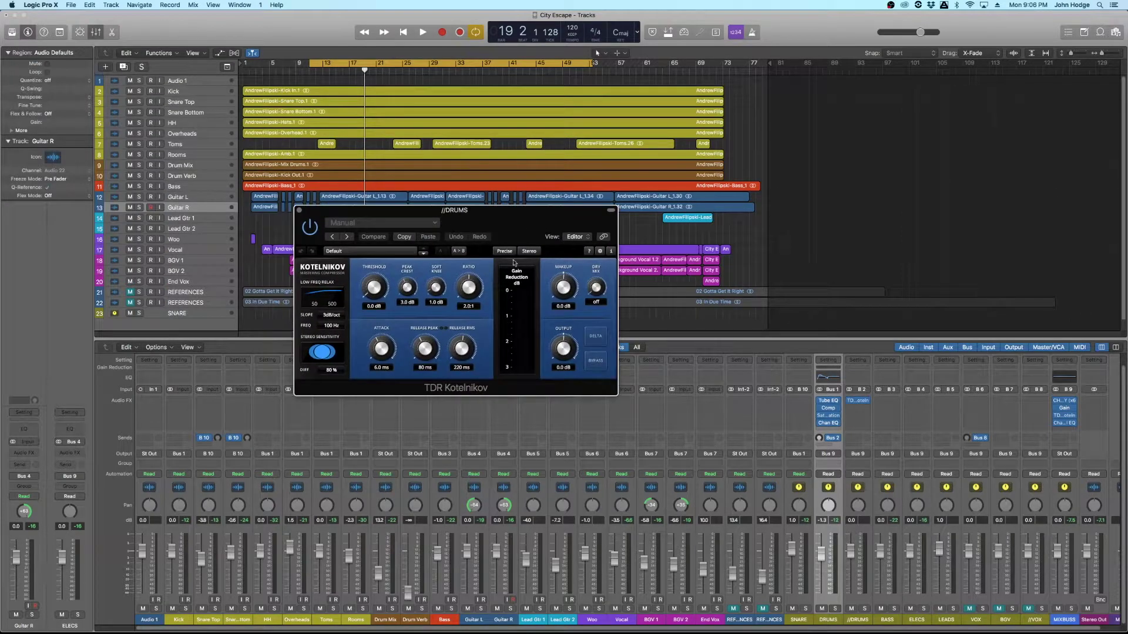
pyautogui.click(404, 252)
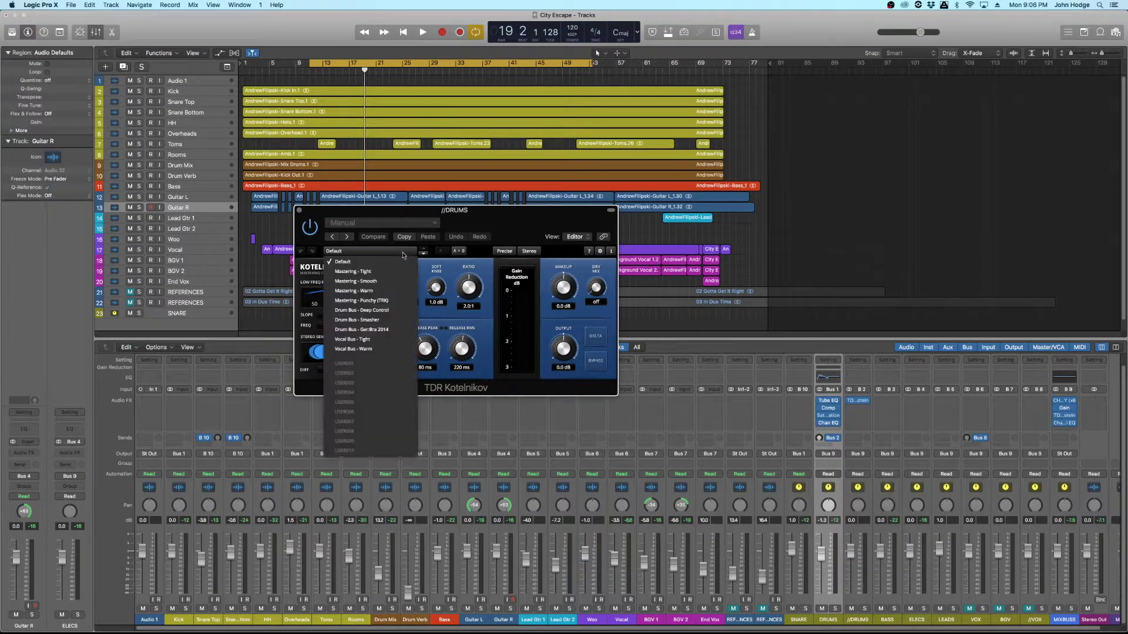
pyautogui.click(380, 320)
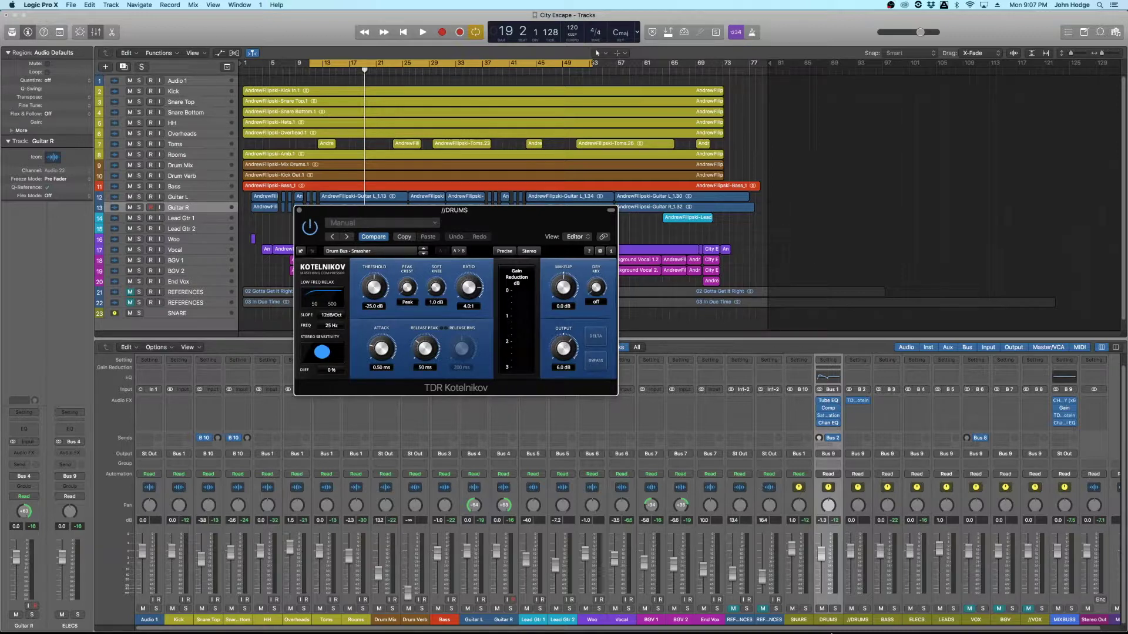
# - Pull the //DRUMS fader all the way down and reset the DRUMS bus's Bus 2 send to its default level
pyautogui.click(838, 439)
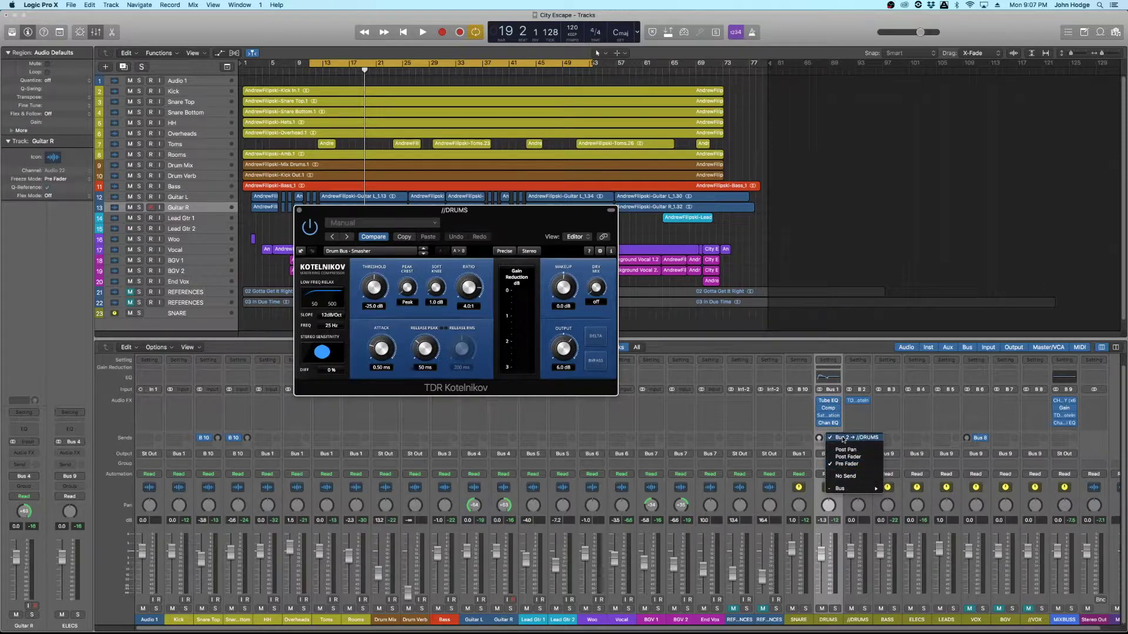
pyautogui.click(843, 440)
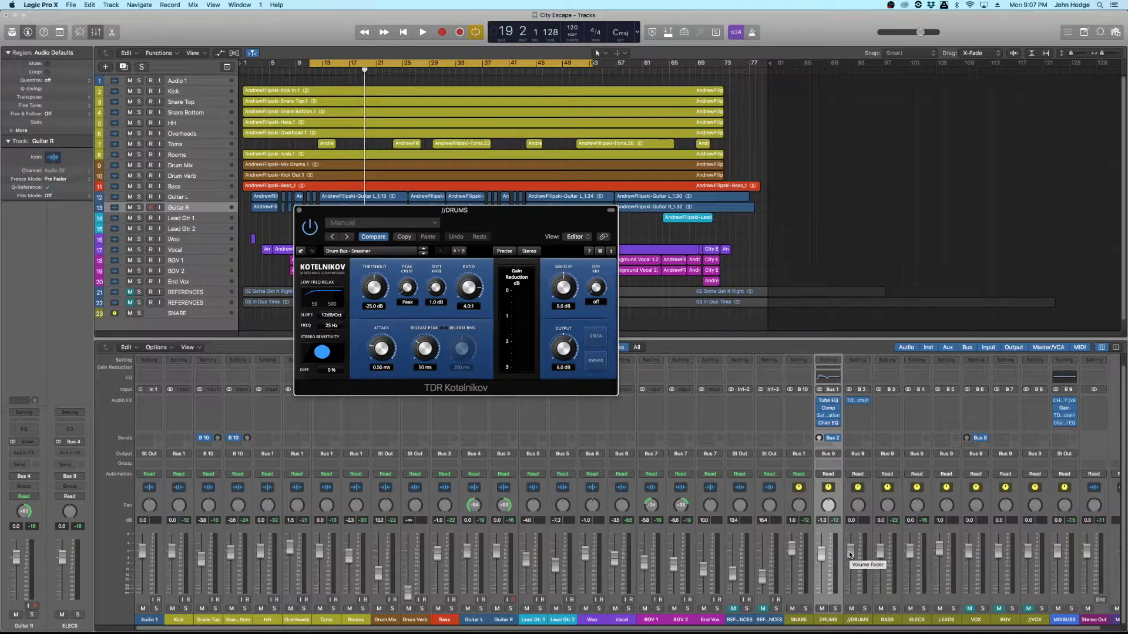
pyautogui.moveTo(850, 555); pyautogui.dragTo(851, 595)
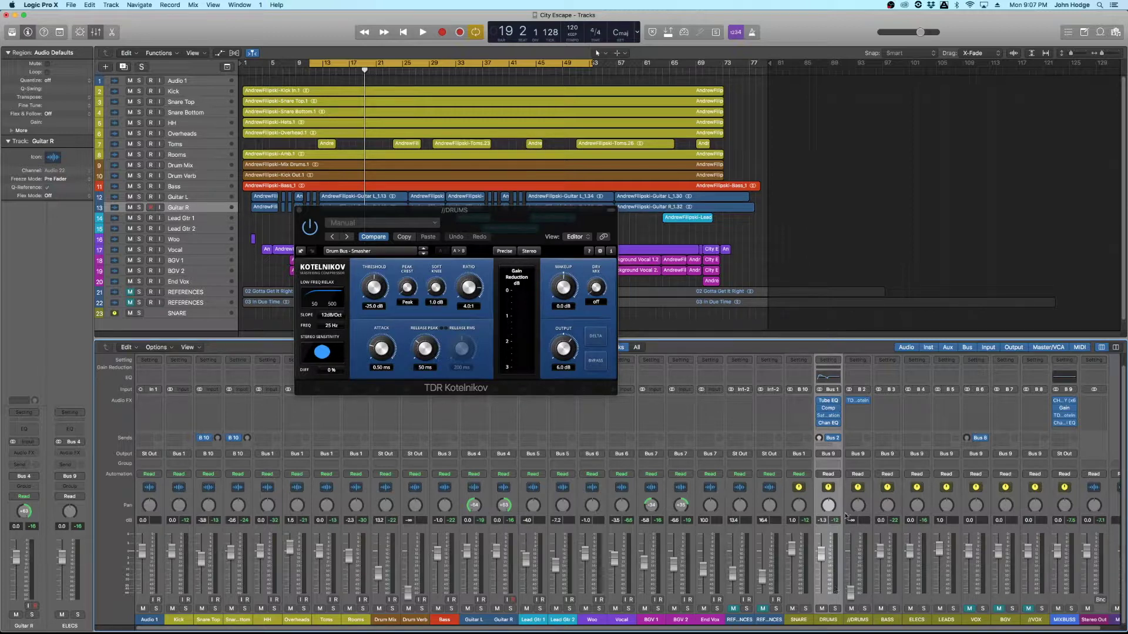
pyautogui.keyDown('alt'); pyautogui.click(819, 440); pyautogui.keyUp('alt')
# - Set Kotelnikov's threshold to -25.4 dB while playing, and solo //DRUMS with its fader at -3.0 dB
pyautogui.press('space')
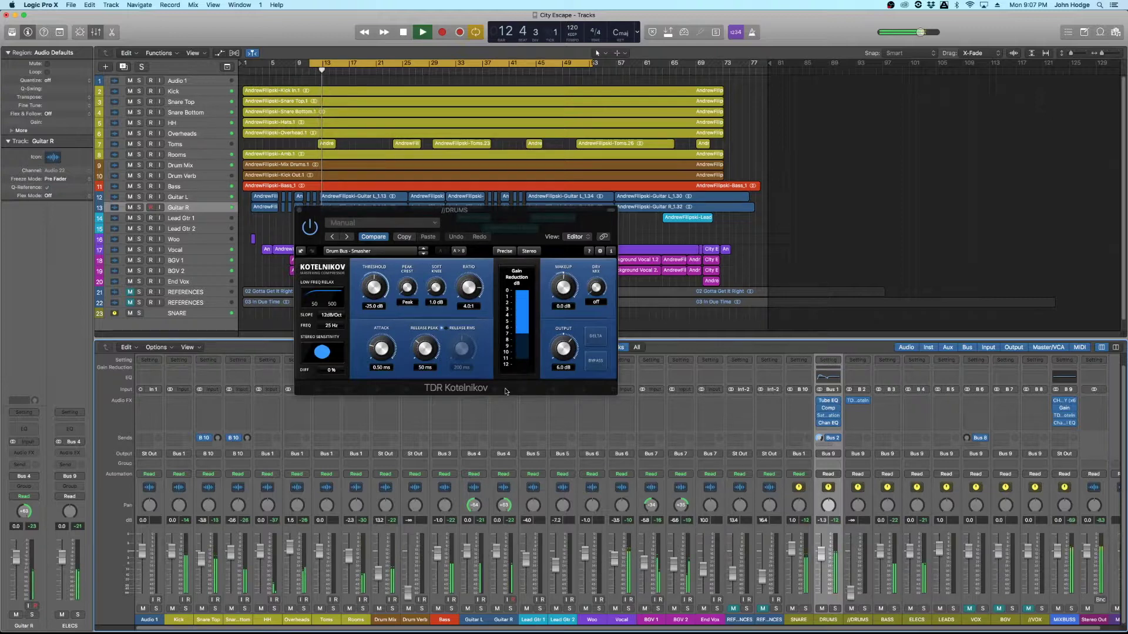
pyautogui.moveTo(375, 287); pyautogui.dragTo(375, 289)
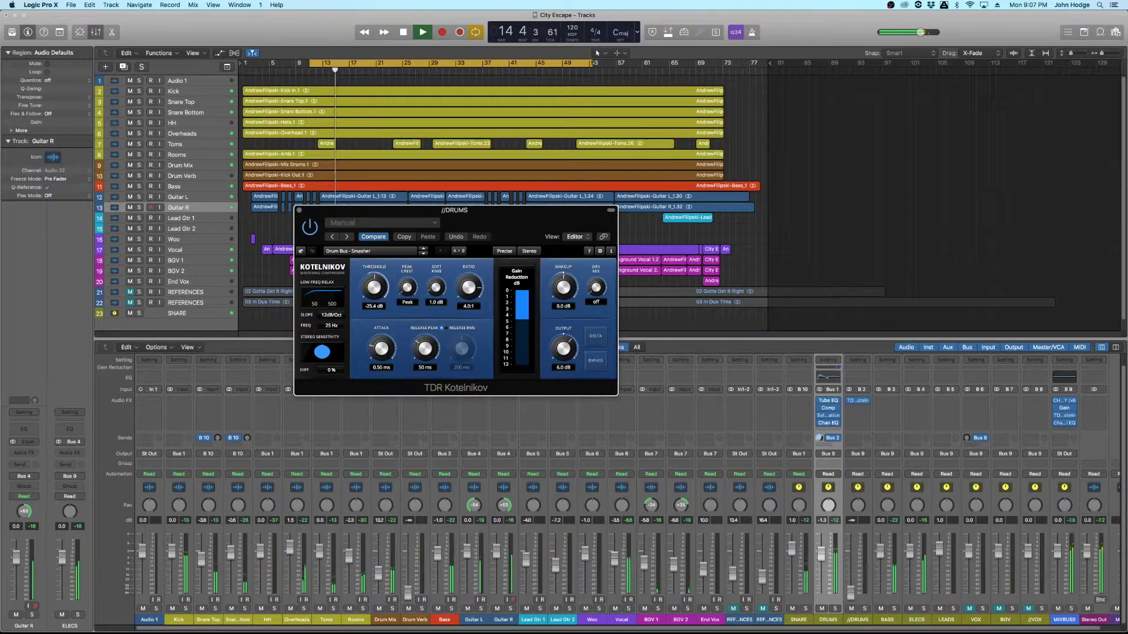
pyautogui.press('space')
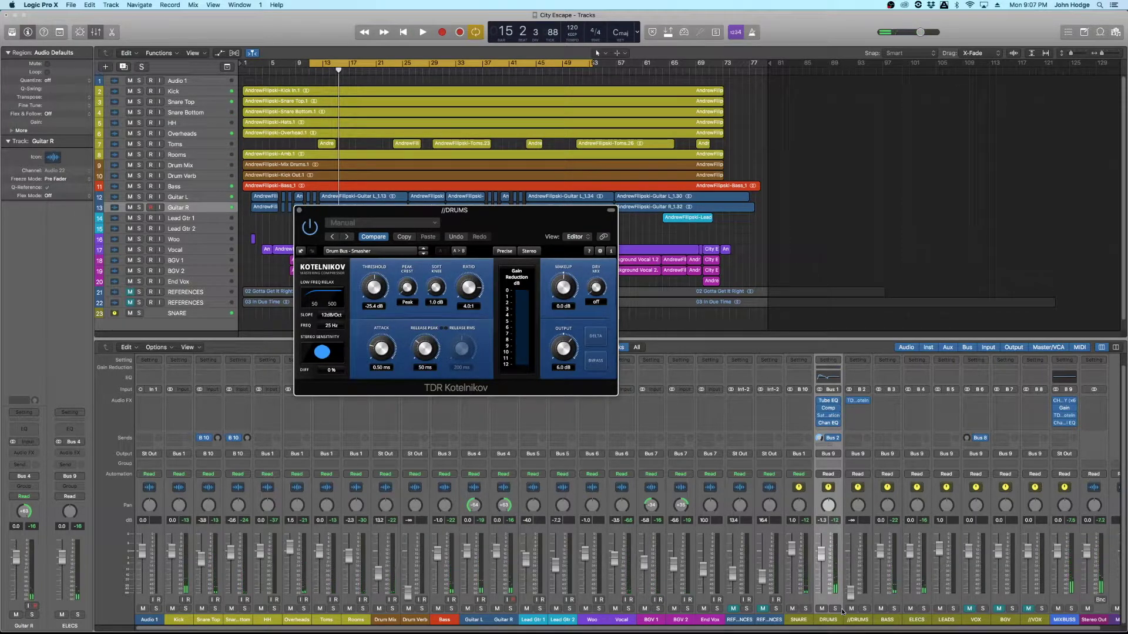
pyautogui.click(864, 608)
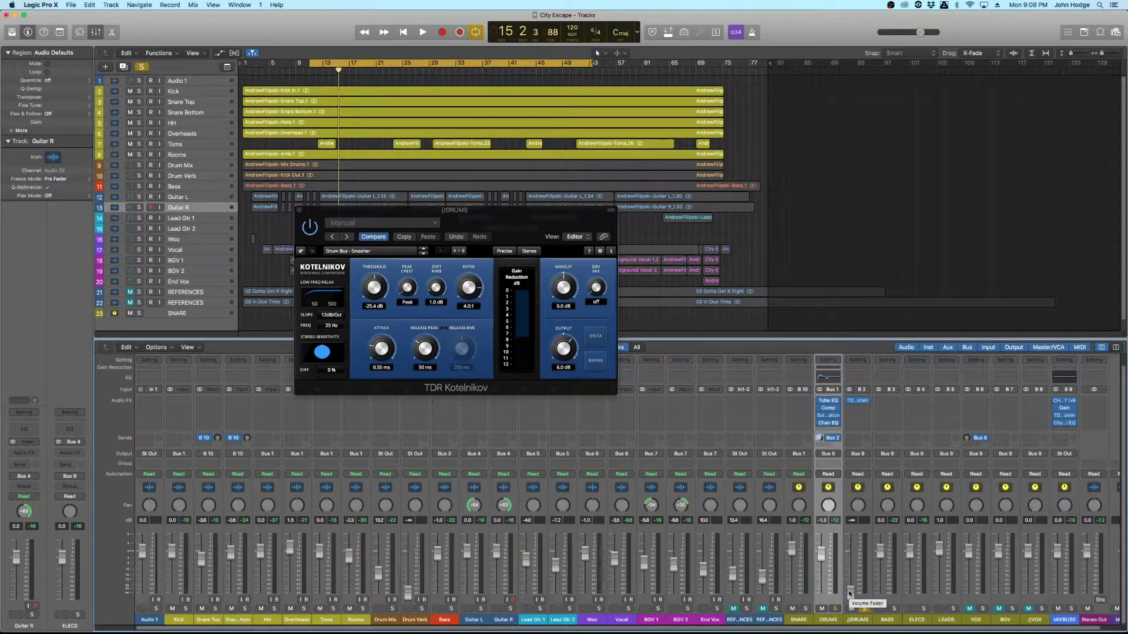
pyautogui.press('space')
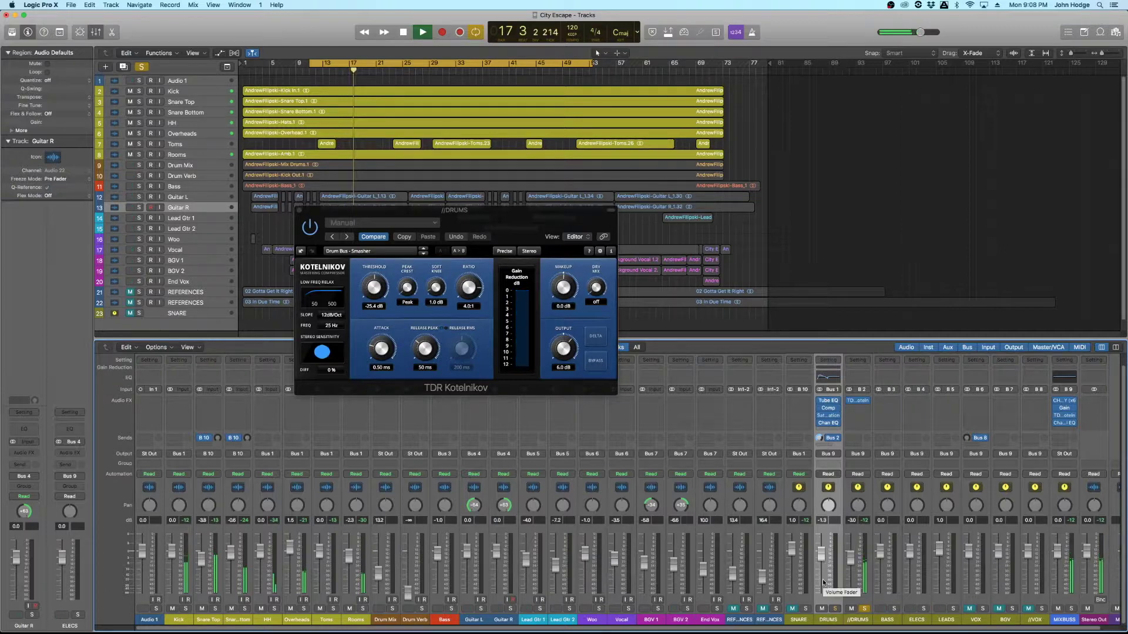
# - Send the SNARE bus to Bus 2 (//DRUMS) and audition the soloed parallel drums
pyautogui.click(799, 438)
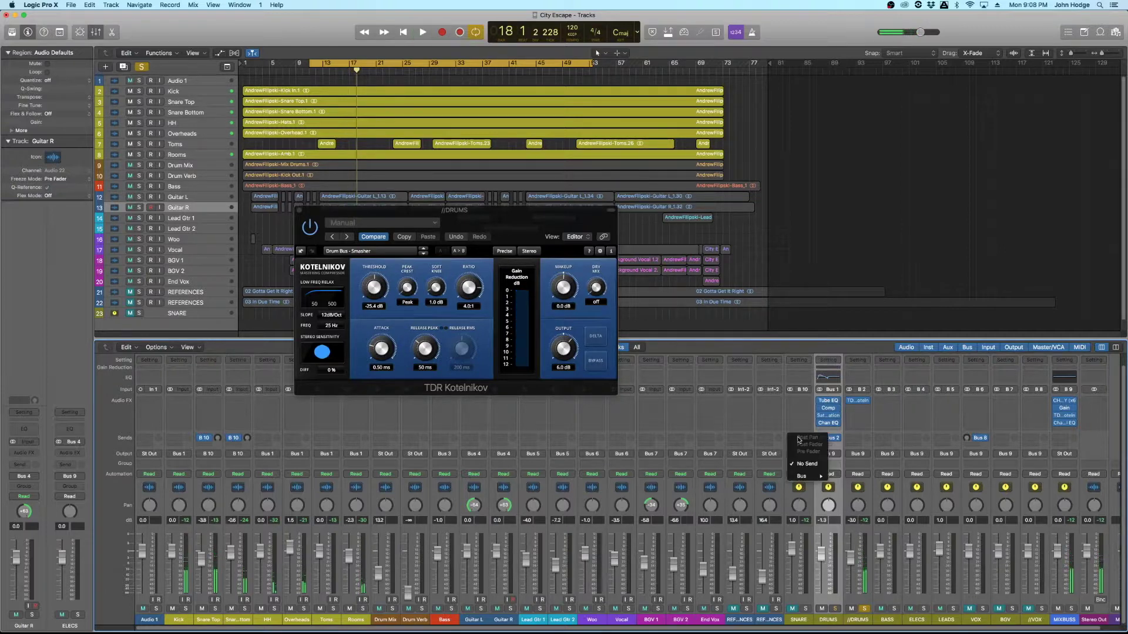
pyautogui.moveTo(804, 476)
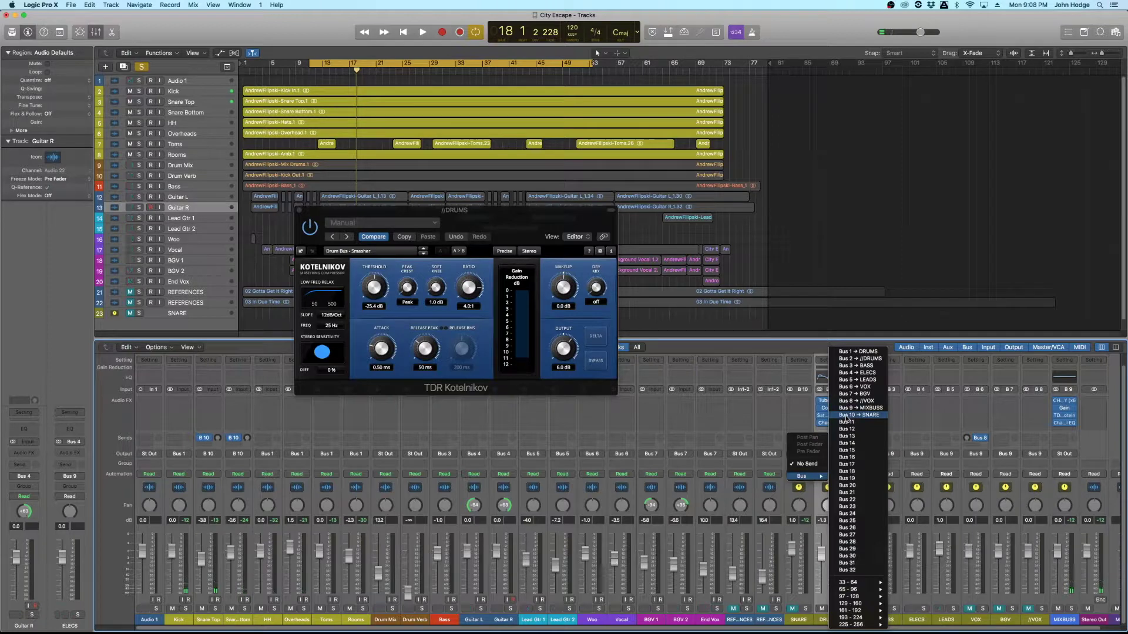
pyautogui.click(858, 358)
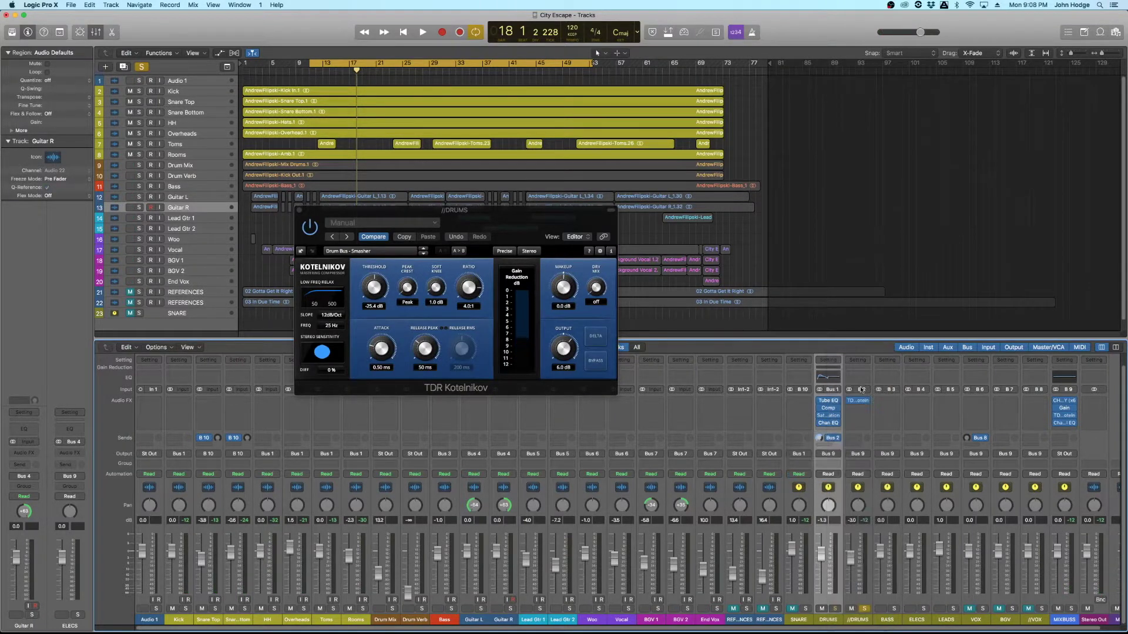
pyautogui.click(799, 439)
pyautogui.click(802, 459)
pyautogui.press('space')
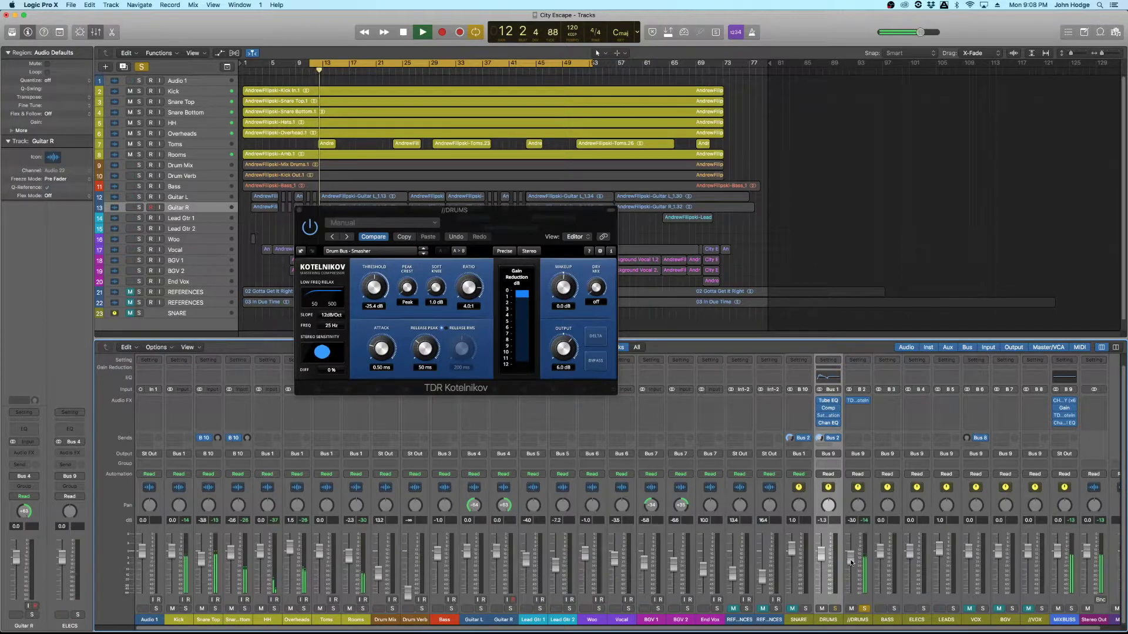
pyautogui.press('space')
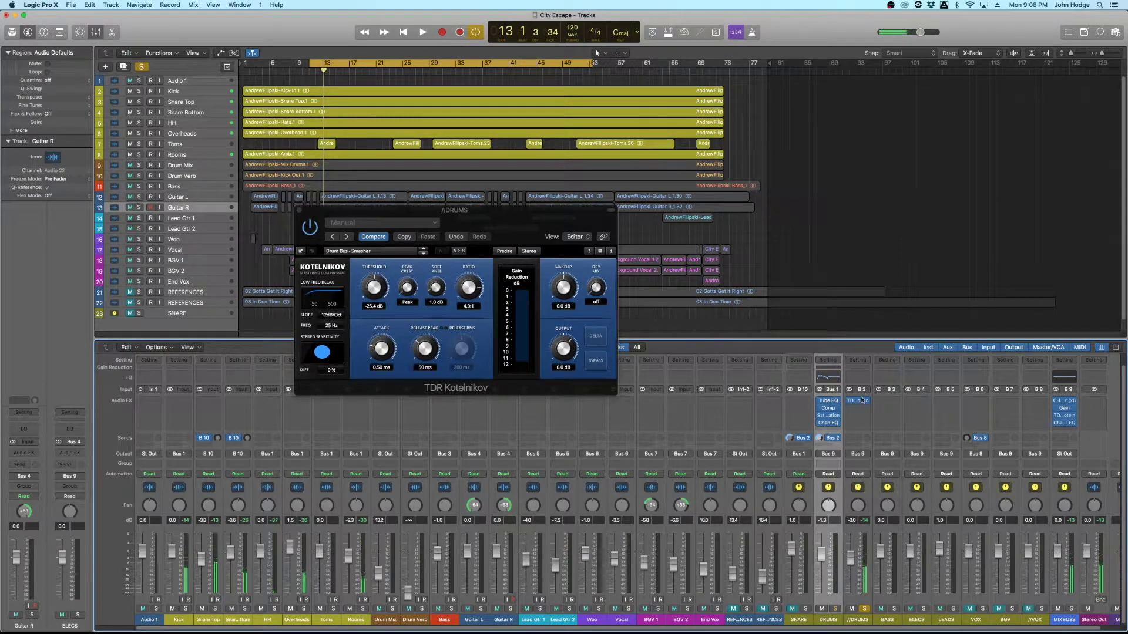
# - Move Kotelnikov down to the second insert slot on //DRUMS and add a Channel EQ ahead of it
pyautogui.moveTo(861, 401); pyautogui.dragTo(860, 409)
pyautogui.press('super+w')
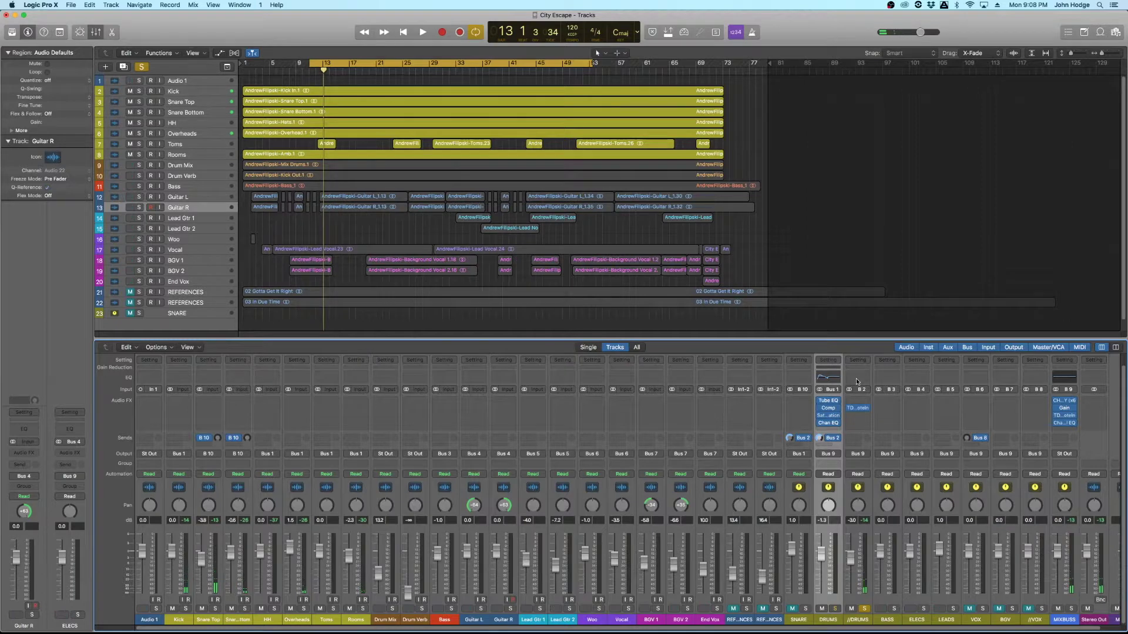
pyautogui.click(856, 377)
pyautogui.moveTo(255, 31); pyautogui.dragTo(460, 213)
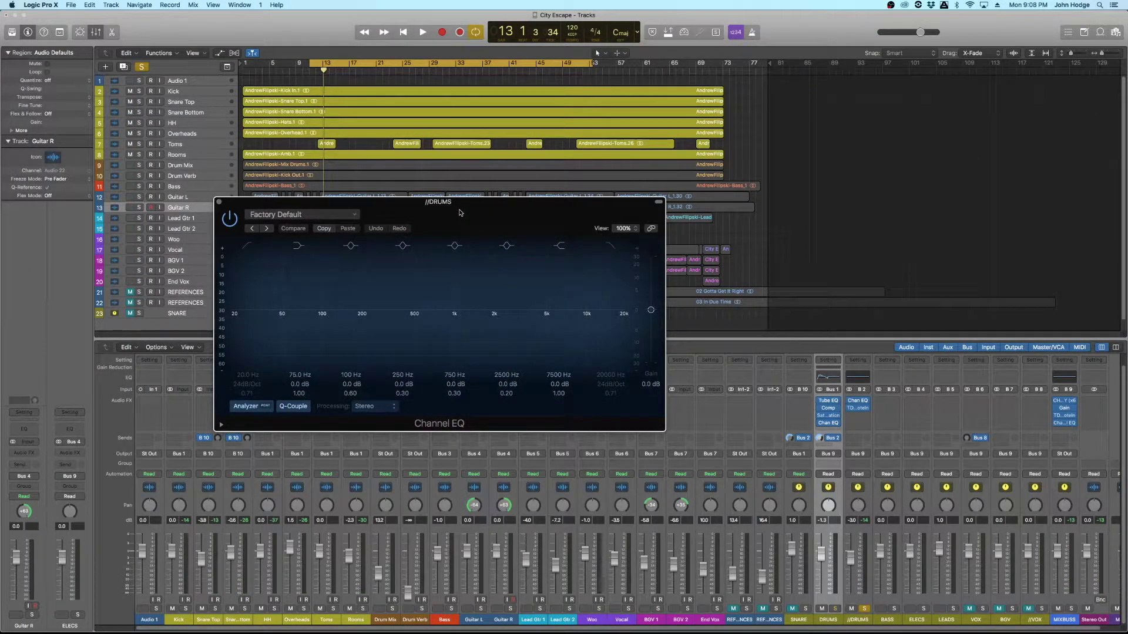
# - Turn the parallel EQ's 750 Hz band into a -4 dB cut at 490 Hz with a Q of 1.50 during playback
pyautogui.press('space')
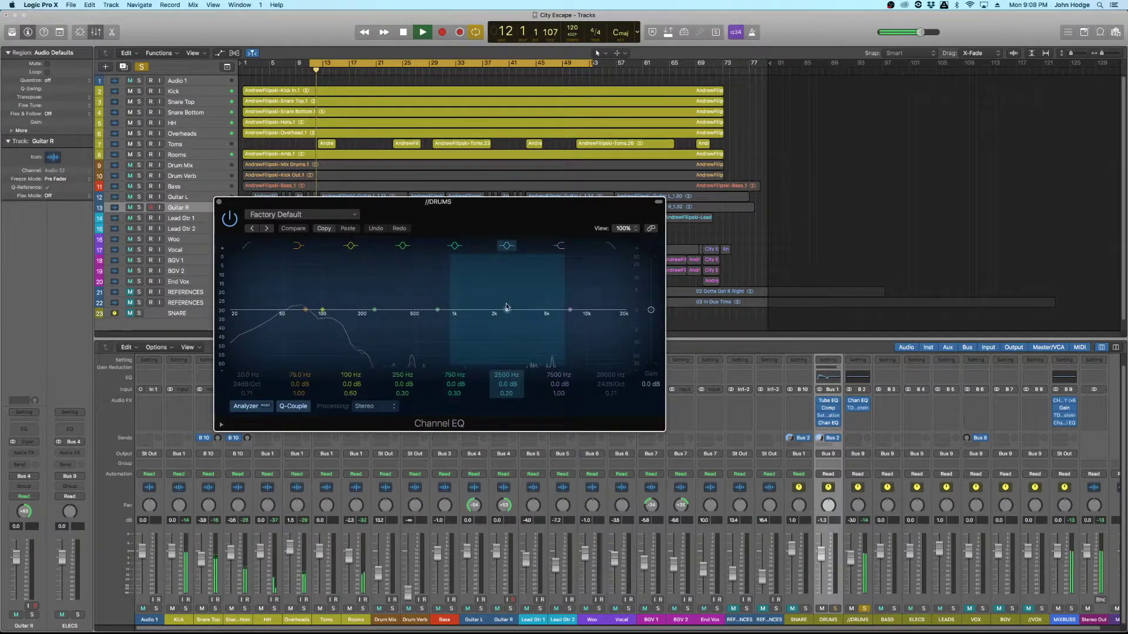
pyautogui.moveTo(437, 312); pyautogui.dragTo(426, 269)
pyautogui.moveTo(455, 393)
pyautogui.mouseDown()
pyautogui.moveTo(454, 376)
pyautogui.moveTo(456, 408)
pyautogui.mouseUp()
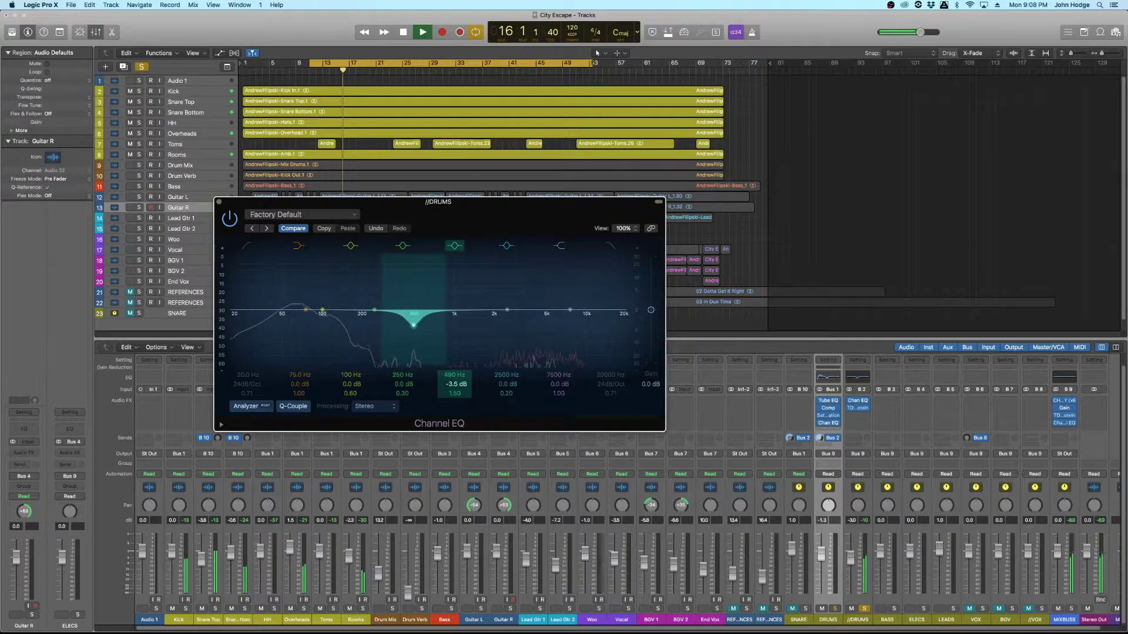
# - Turn the parallel EQ's 2500 Hz band into a -6.5 dB cut at 1200 Hz with a Q of 3.20, and stop playback
pyautogui.click(509, 376)
pyautogui.moveTo(507, 394); pyautogui.dragTo(509, 367)
pyautogui.moveTo(507, 268); pyautogui.dragTo(465, 267)
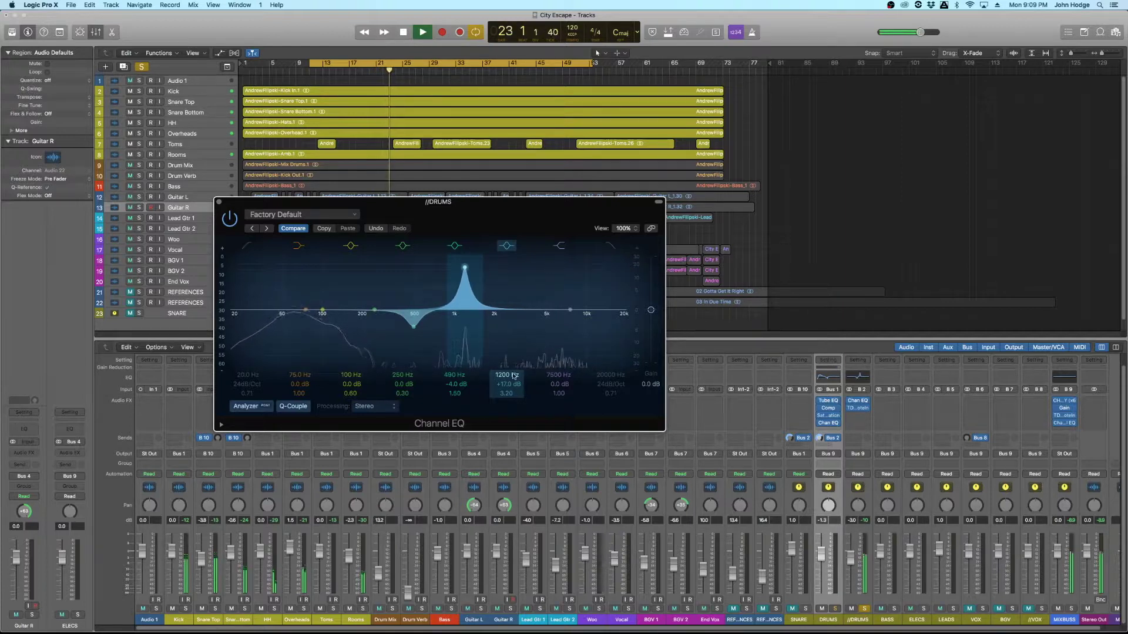
pyautogui.moveTo(465, 267); pyautogui.dragTo(465, 334)
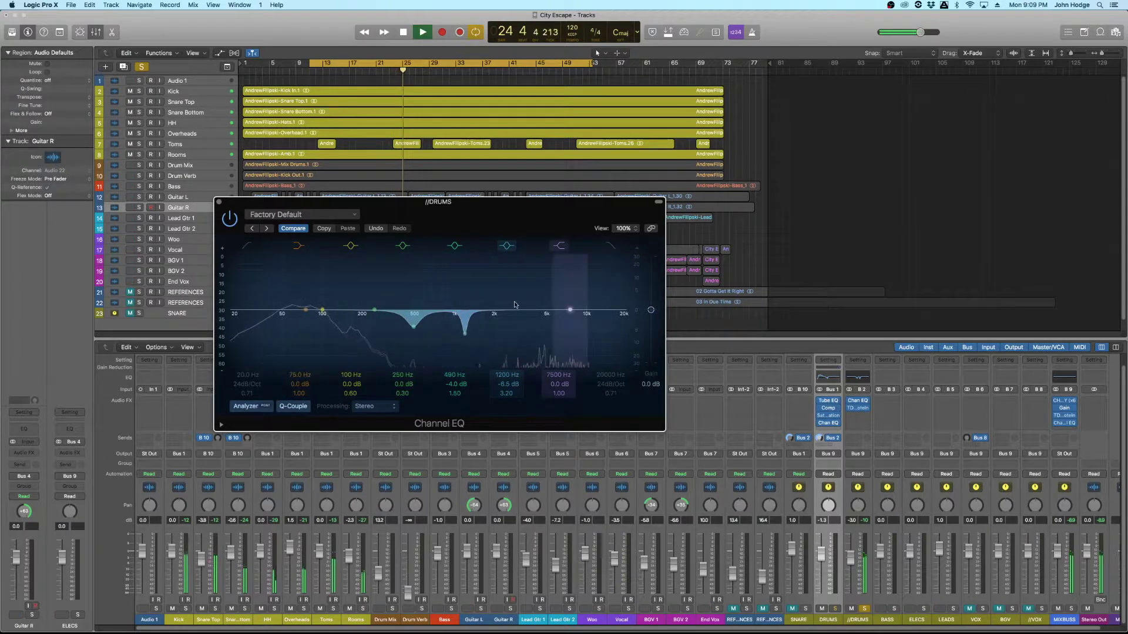
pyautogui.press('space')
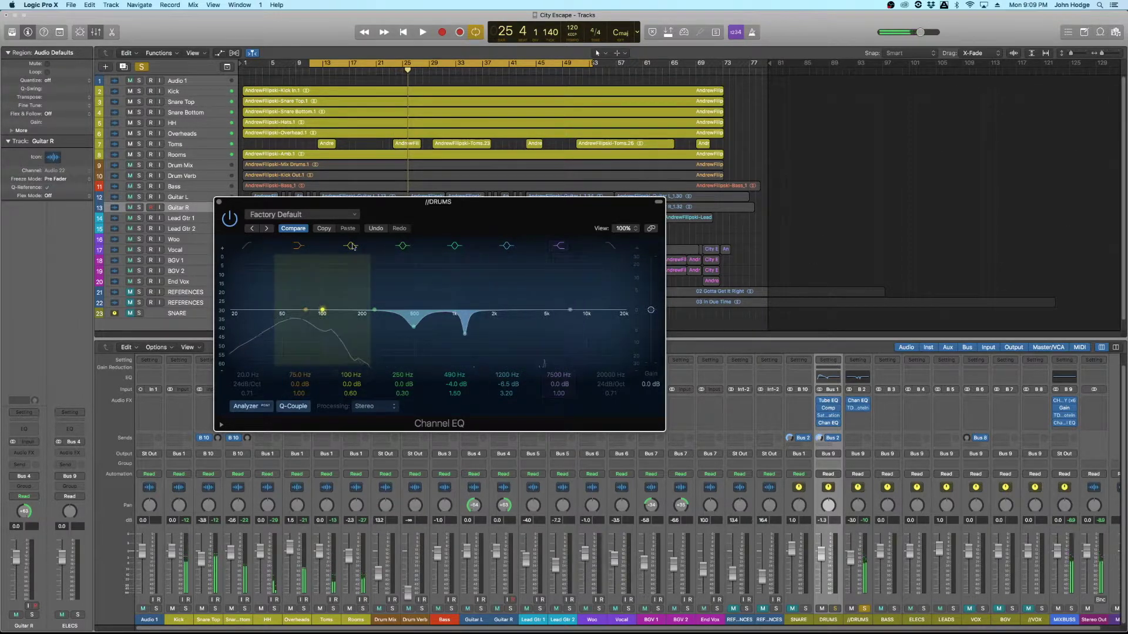
pyautogui.click(219, 201)
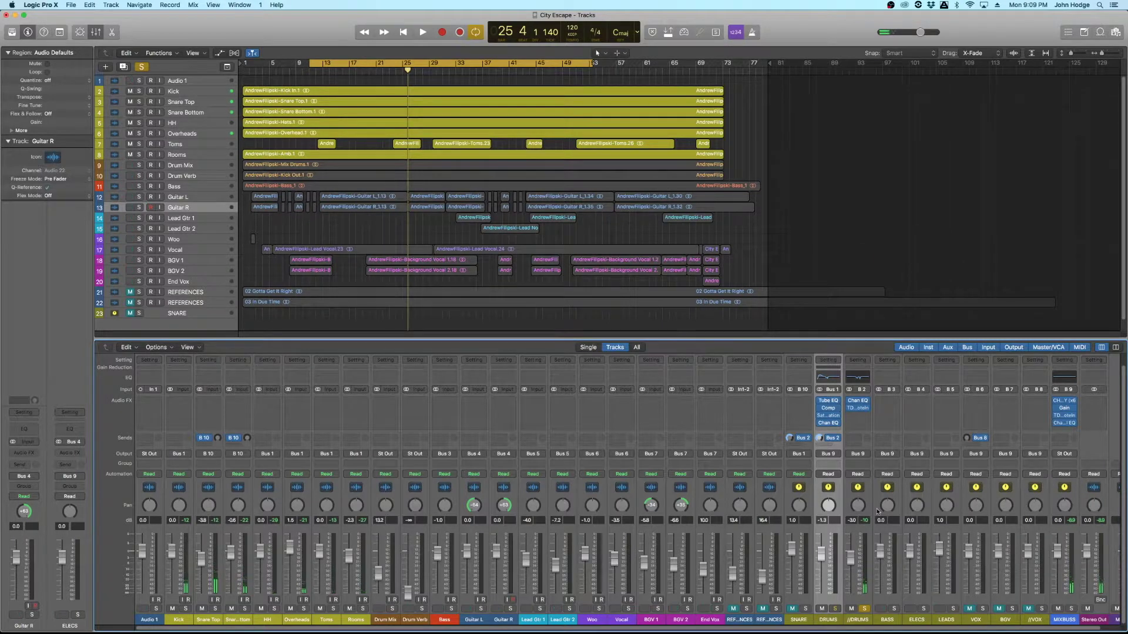
# - Solo DRUMS alongside //DRUMS, pull the //DRUMS fader fully down, and blend it up to about -13.6 dB during playback
pyautogui.click(864, 521)
pyautogui.click(836, 609)
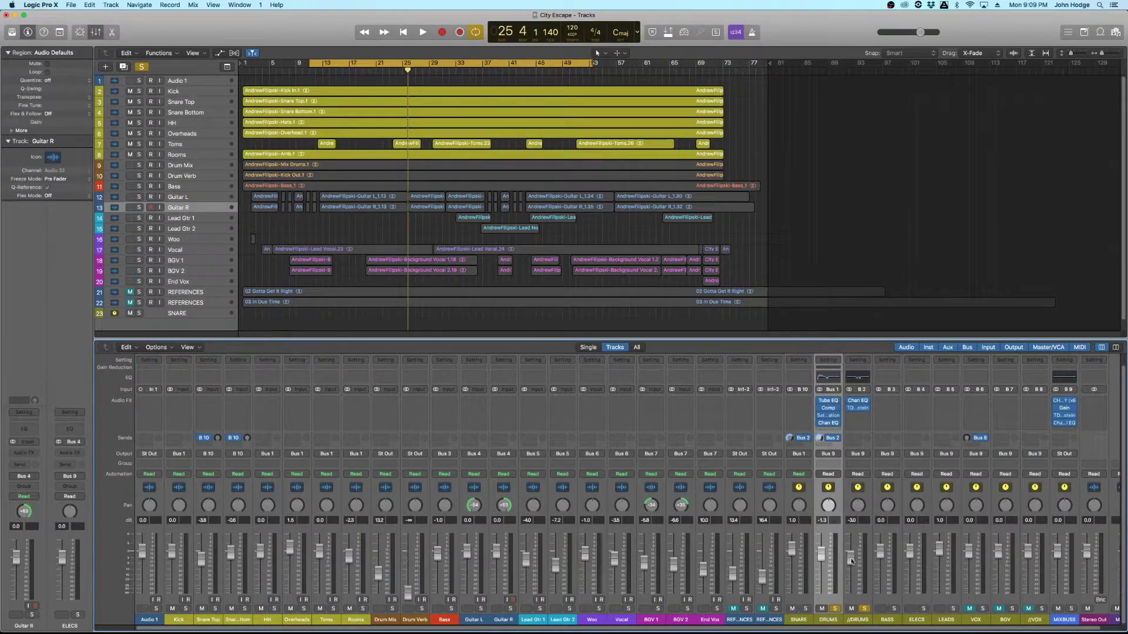
pyautogui.moveTo(849, 557); pyautogui.dragTo(843, 629)
pyautogui.press('space')
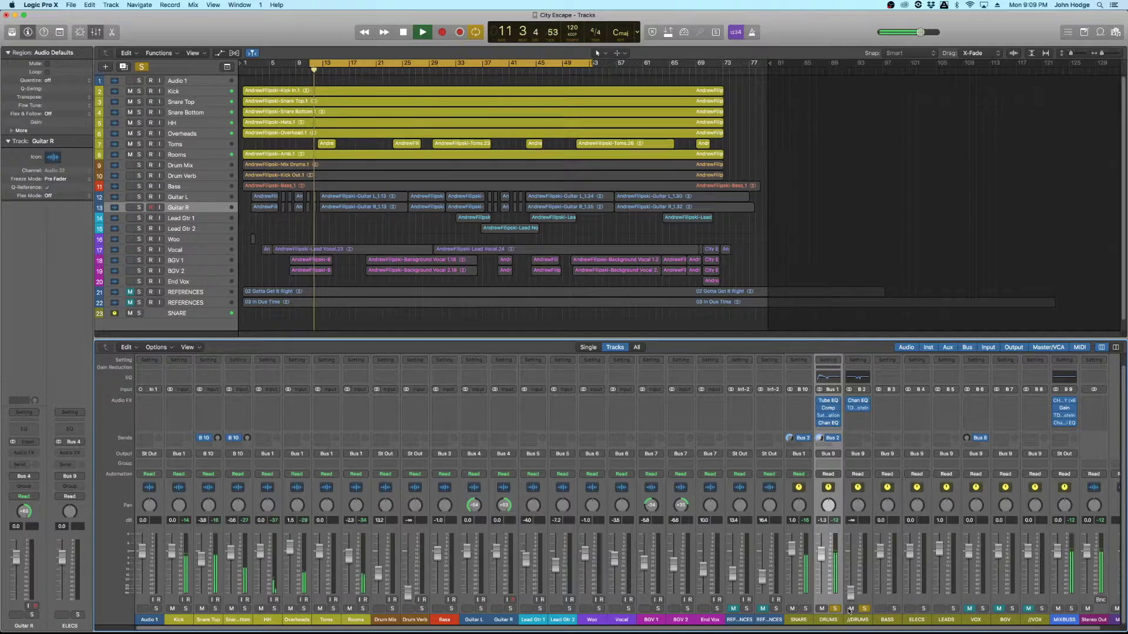
pyautogui.moveTo(850, 594); pyautogui.dragTo(850, 578)
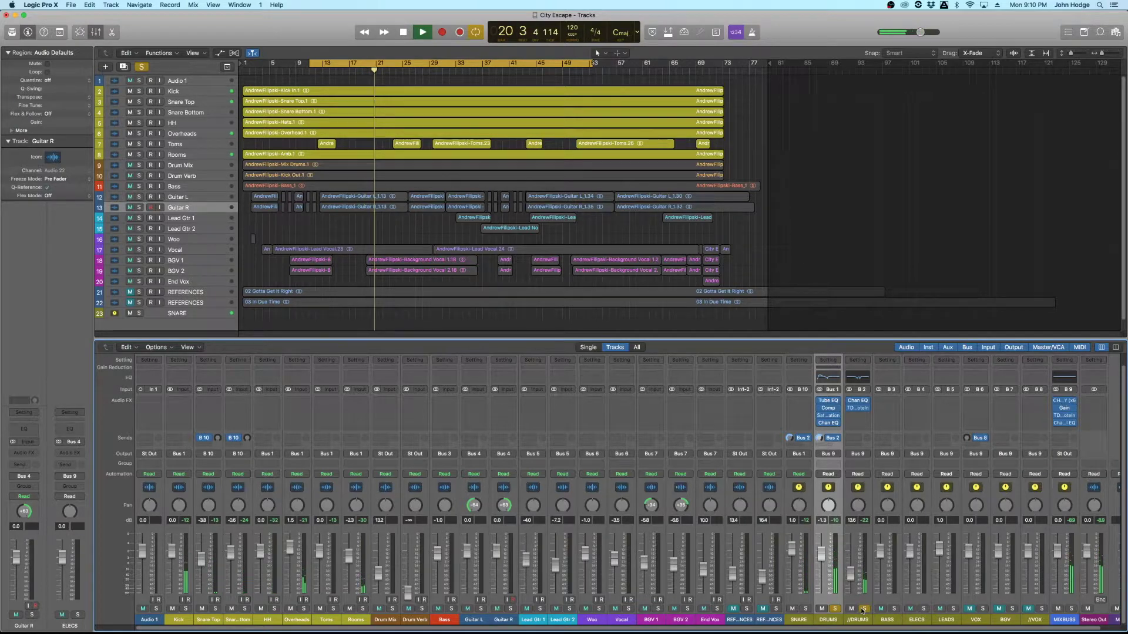
# - Try a 34.5 Hz low cut in a second Channel EQ after Kotelnikov on //DRUMS, compare it bypassed, and remove that EQ
pyautogui.click(858, 419)
pyautogui.moveTo(898, 433)
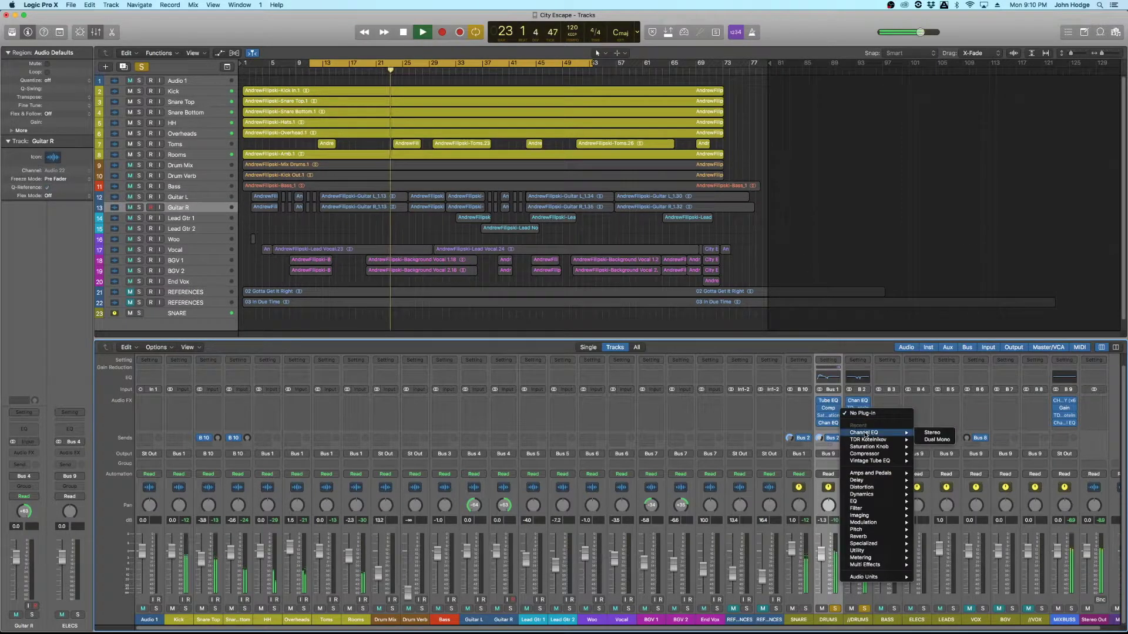
pyautogui.click(932, 432)
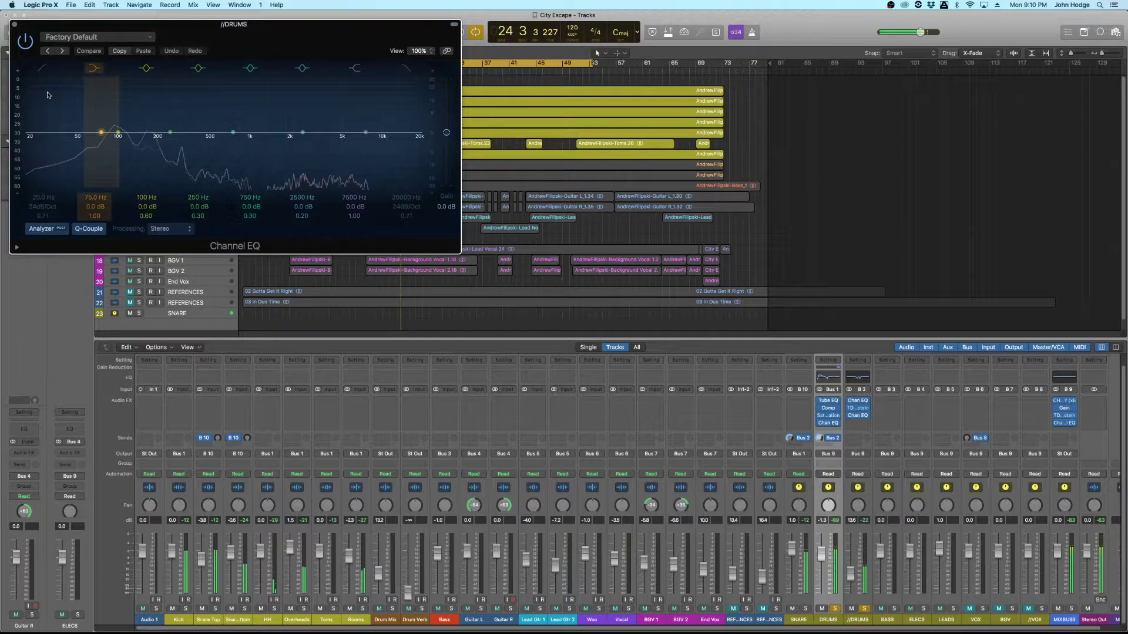
pyautogui.click(27, 146)
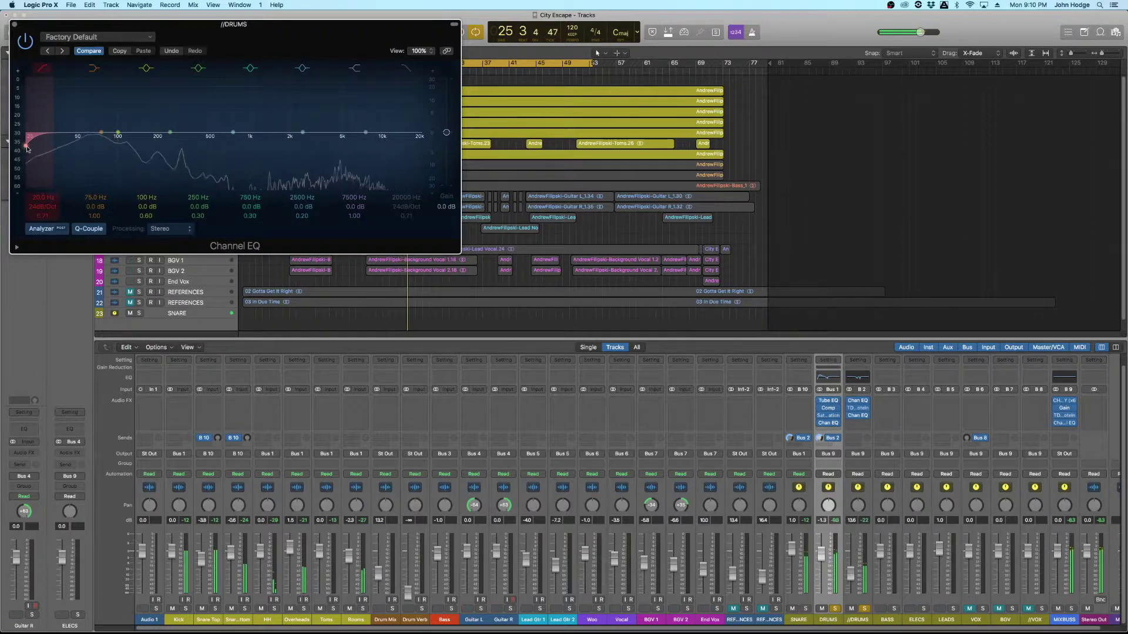
pyautogui.moveTo(27, 147); pyautogui.dragTo(57, 145)
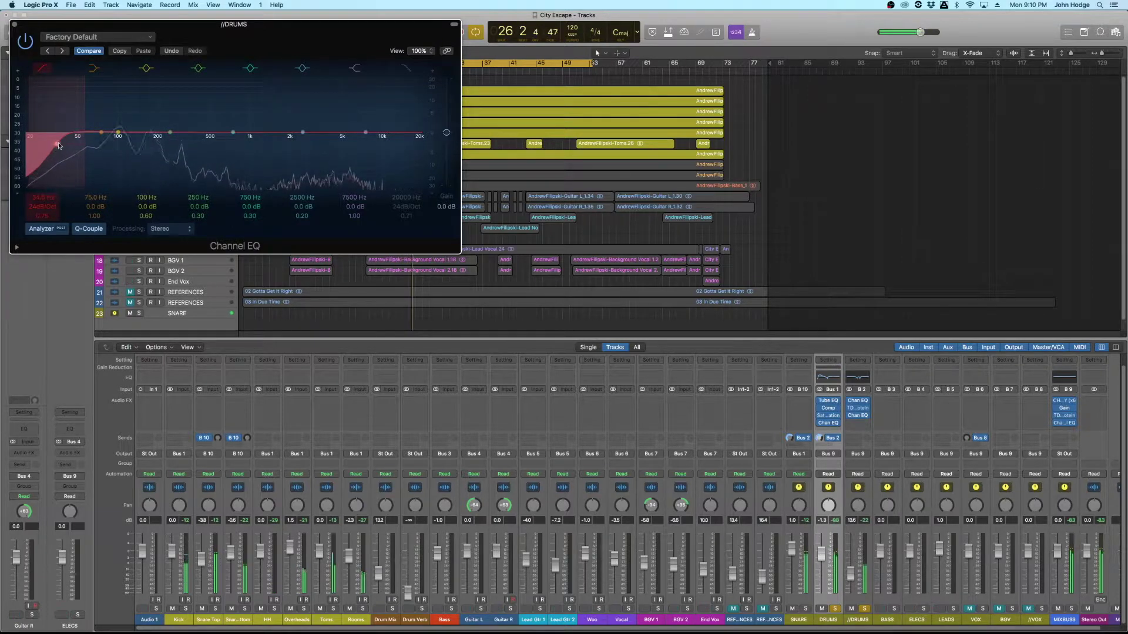
pyautogui.click(26, 42)
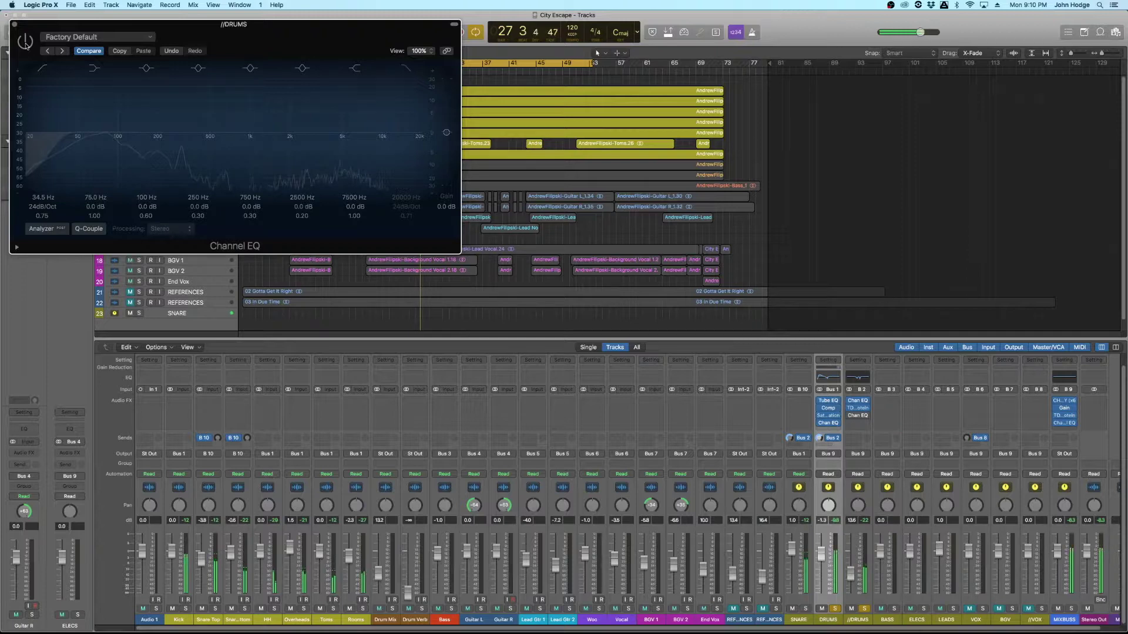
pyautogui.click(26, 42)
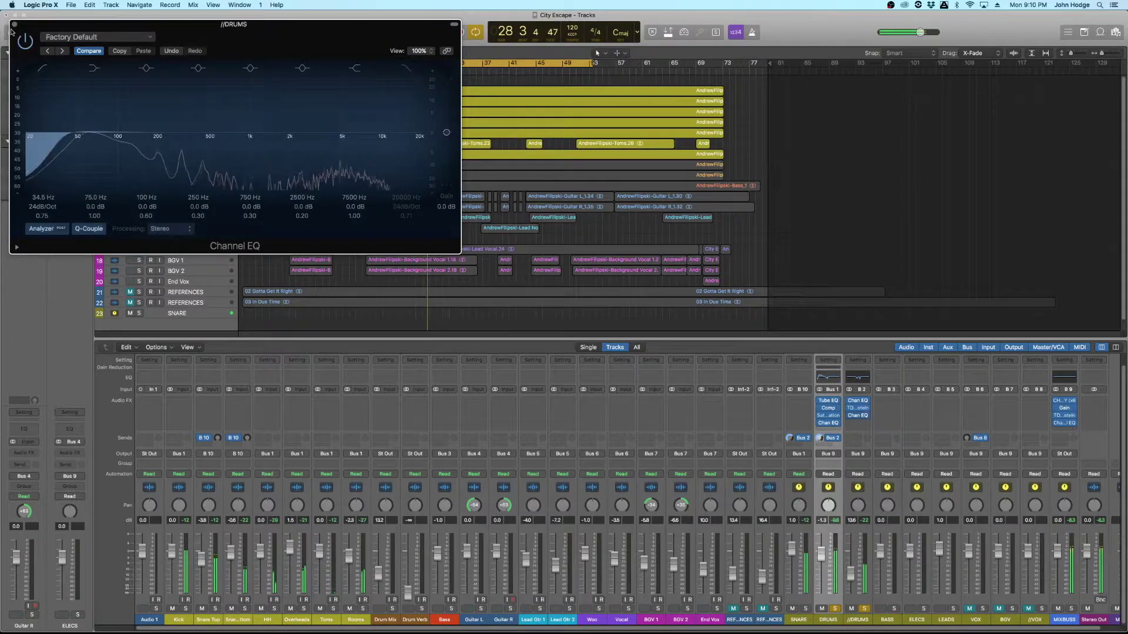
pyautogui.click(14, 24)
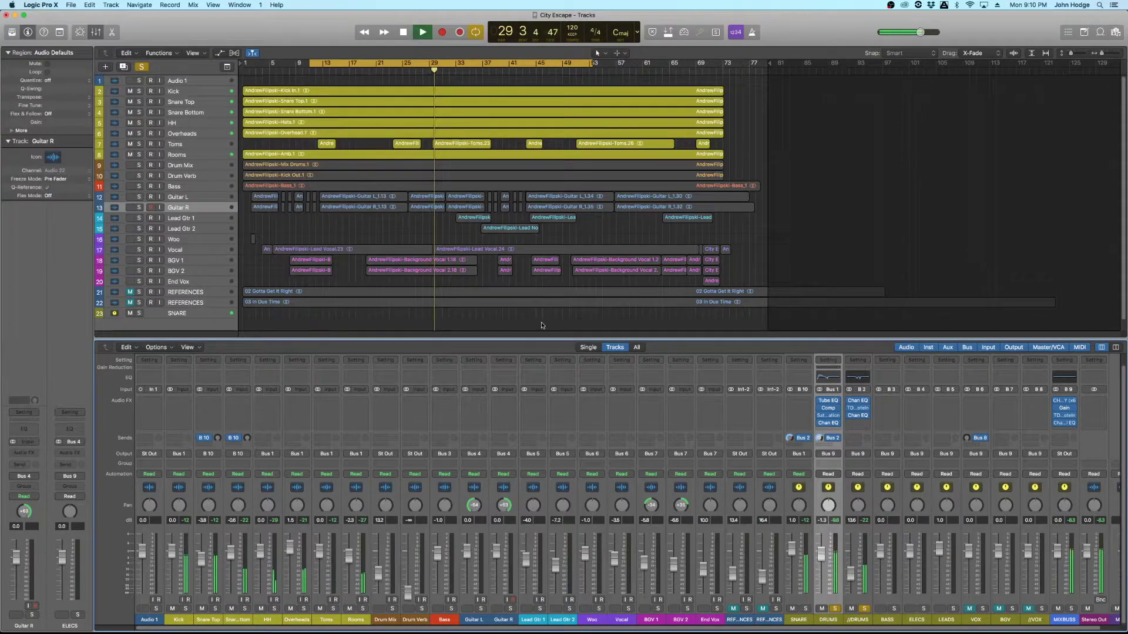
pyautogui.click(862, 418)
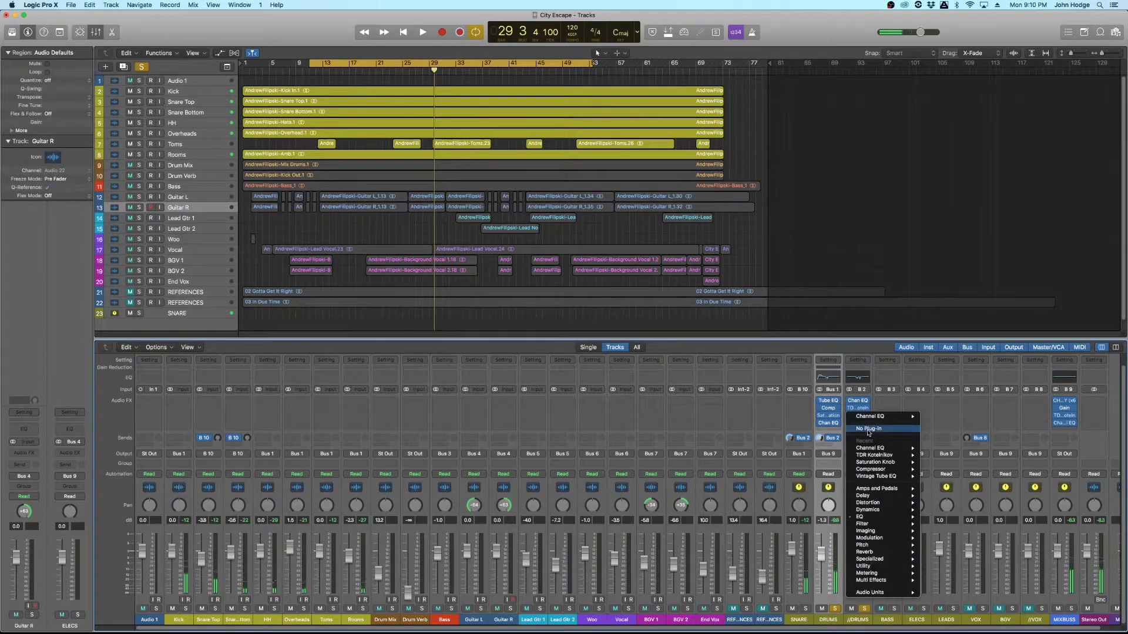
pyautogui.click(887, 568)
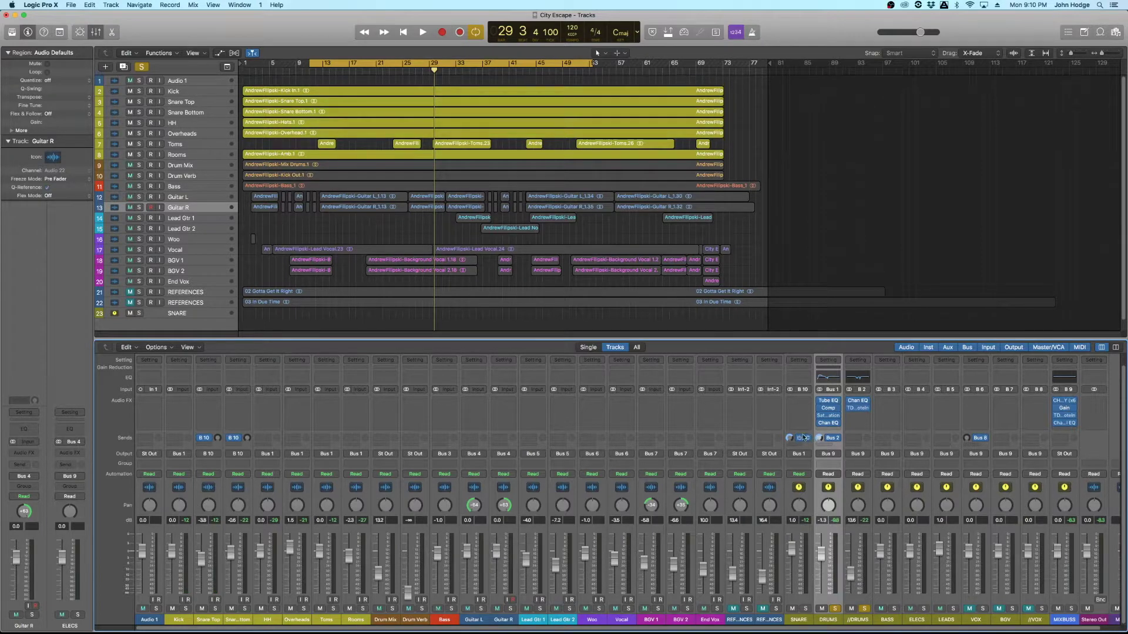
# - Switch off the DRUMS bus's send to Bus 2 and add a Bus 2 (//DRUMS) send on the Kick channel instead
pyautogui.click(837, 440)
pyautogui.click(830, 439)
pyautogui.click(176, 620)
pyautogui.click(179, 439)
pyautogui.moveTo(189, 477)
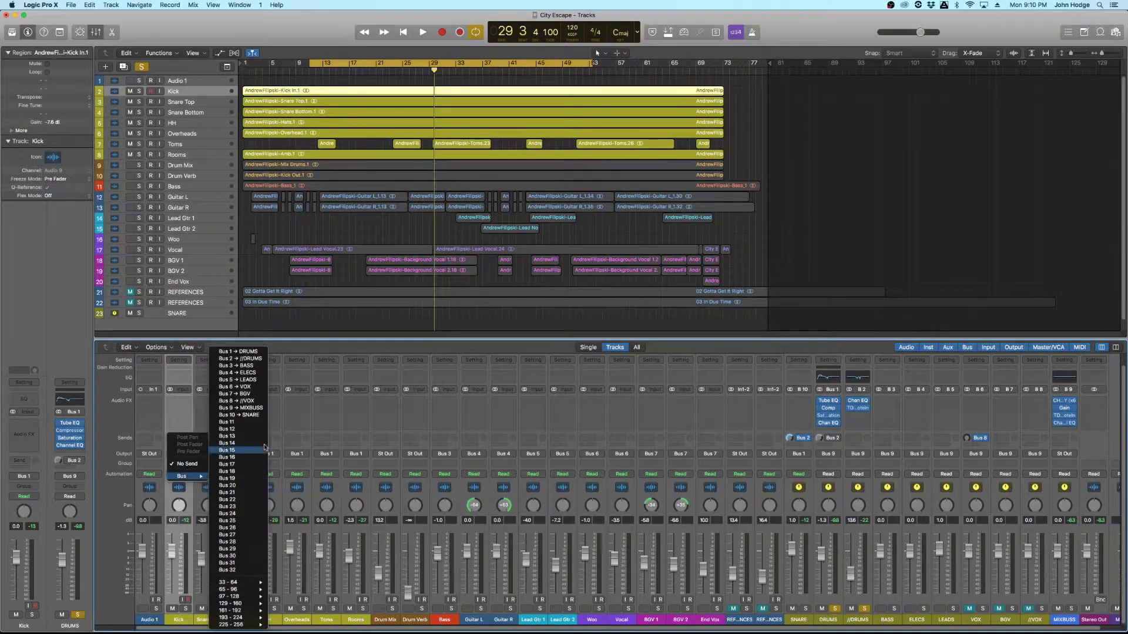
pyautogui.click(251, 359)
pyautogui.click(179, 439)
pyautogui.click(189, 464)
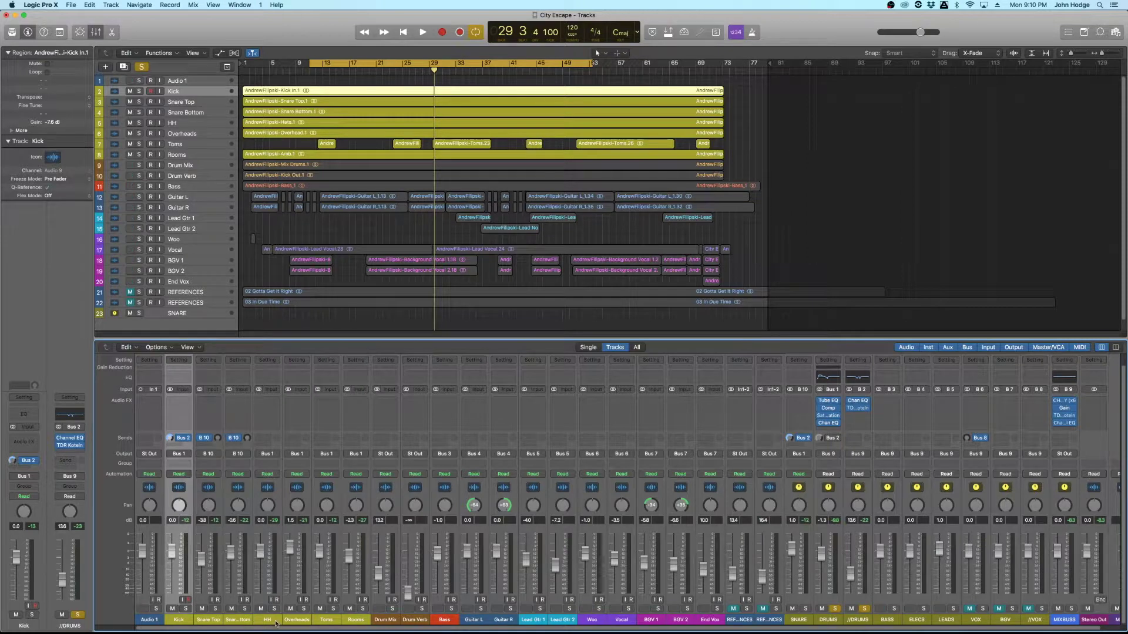
# - Add a Bus 2 (//DRUMS) send on the Toms channel
pyautogui.click(338, 622)
pyautogui.click(327, 438)
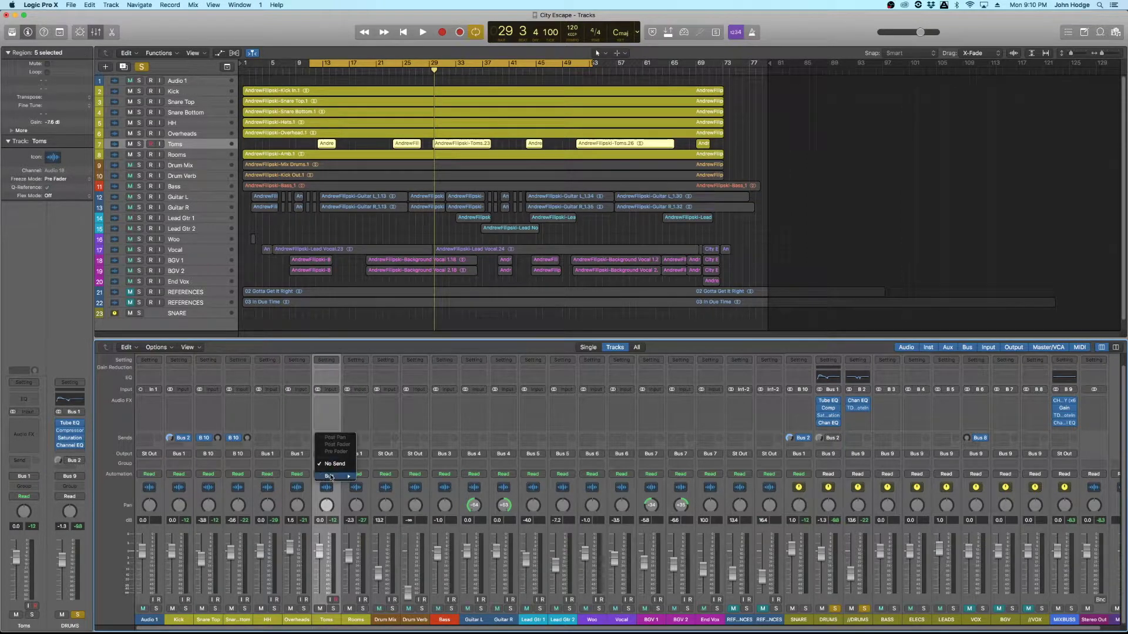
pyautogui.moveTo(332, 476)
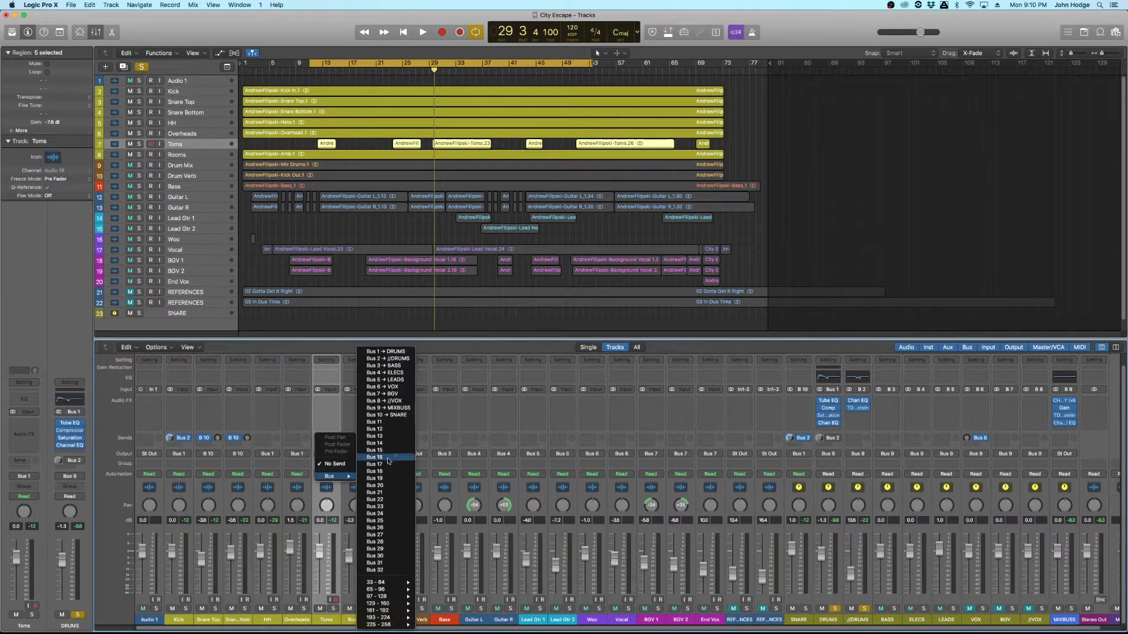
pyautogui.click(388, 358)
pyautogui.click(327, 438)
pyautogui.click(318, 475)
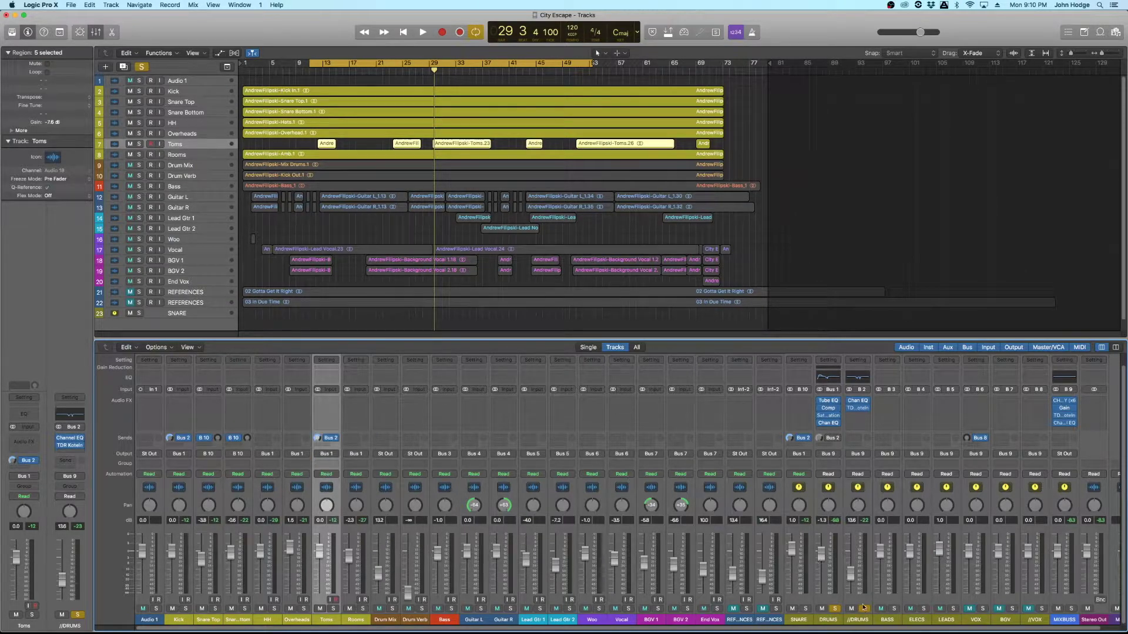
# - Play the loop with only //DRUMS soloed and raise its fader to about -3.9 dB
pyautogui.press('space')
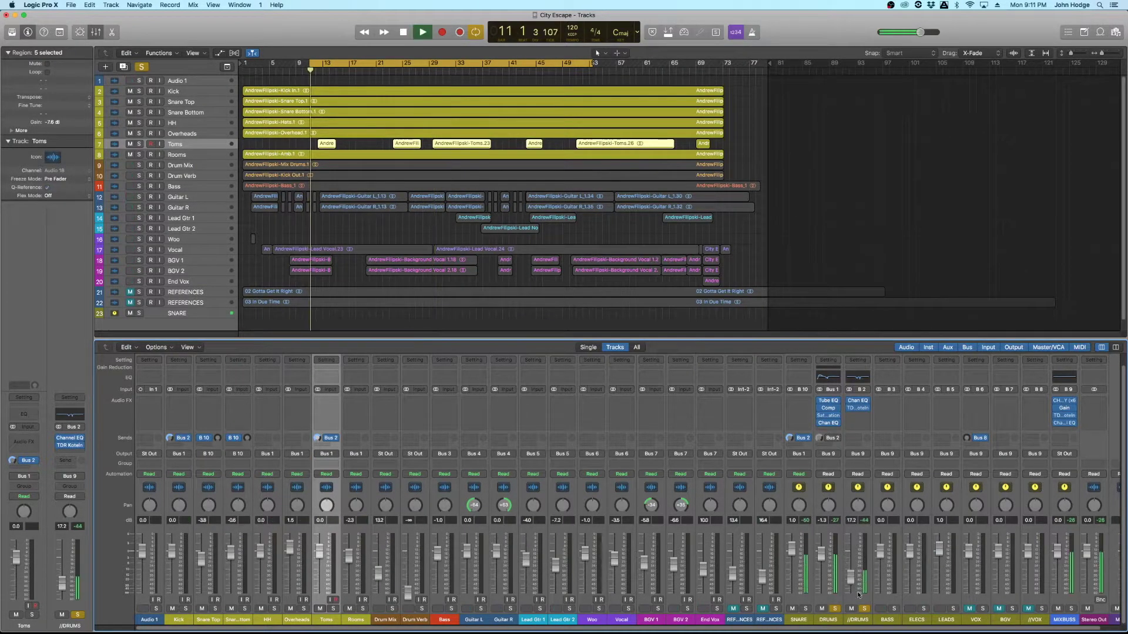
pyautogui.click(835, 609)
pyautogui.click(864, 609)
pyautogui.moveTo(850, 579); pyautogui.dragTo(851, 561)
pyautogui.click(805, 609)
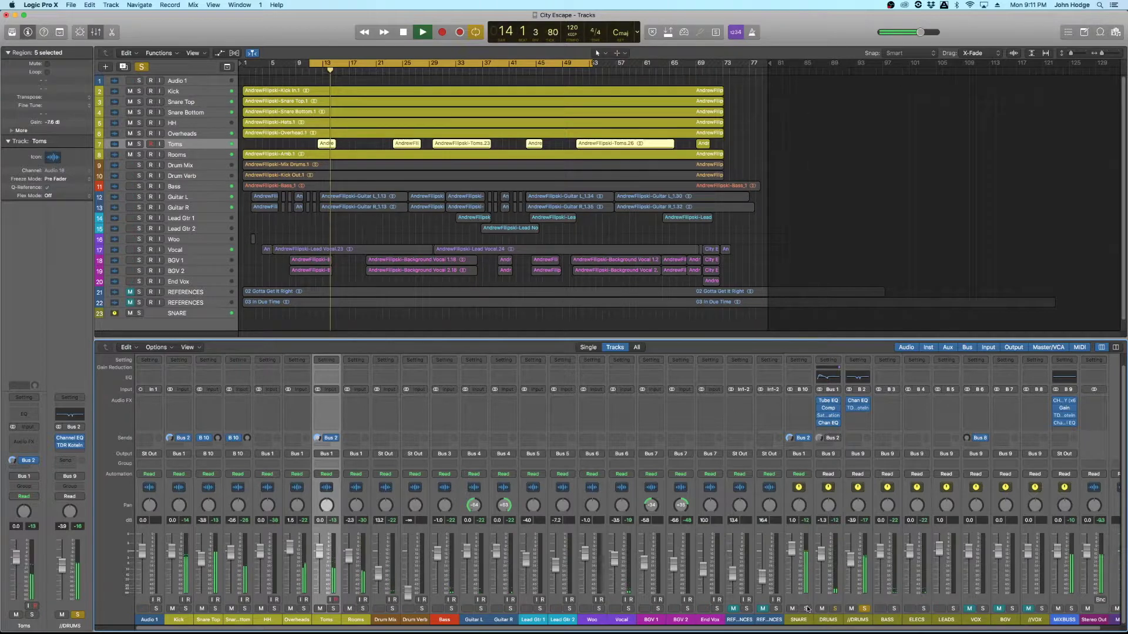
pyautogui.click(805, 609)
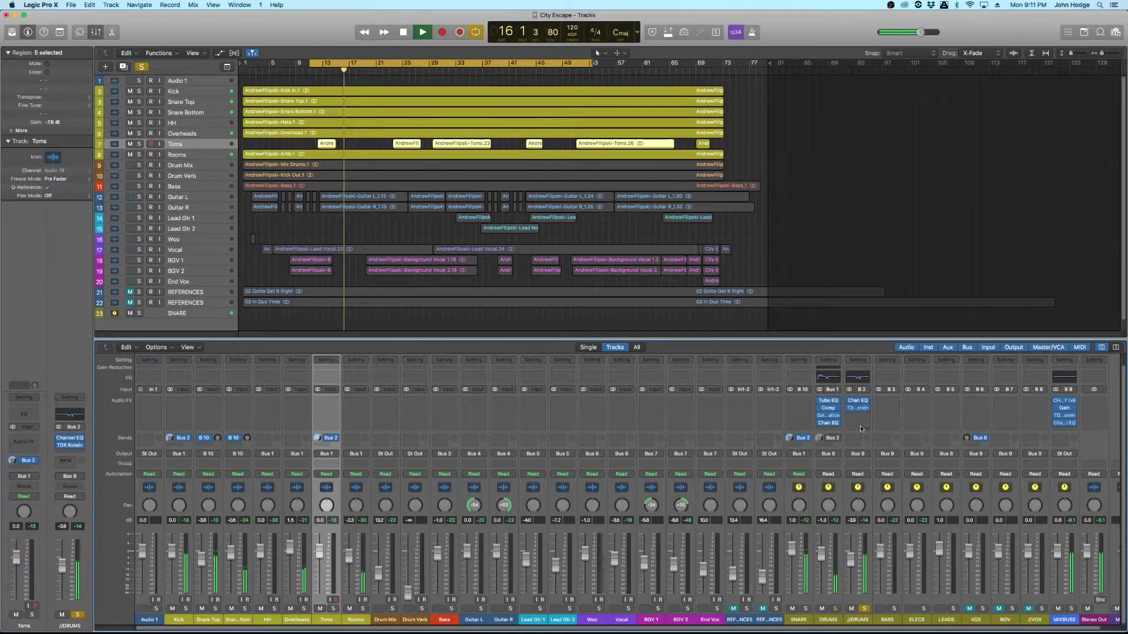
# - Compare the parallel drums with the //DRUMS Channel EQ bypassed and active during playback
pyautogui.click(858, 402)
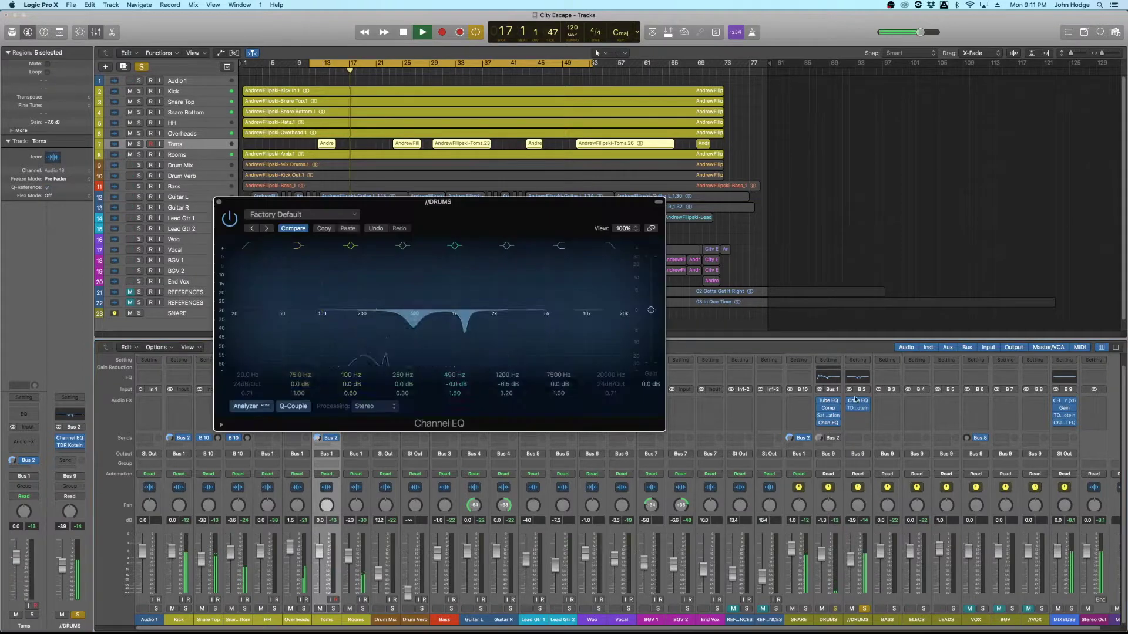
pyautogui.click(229, 222)
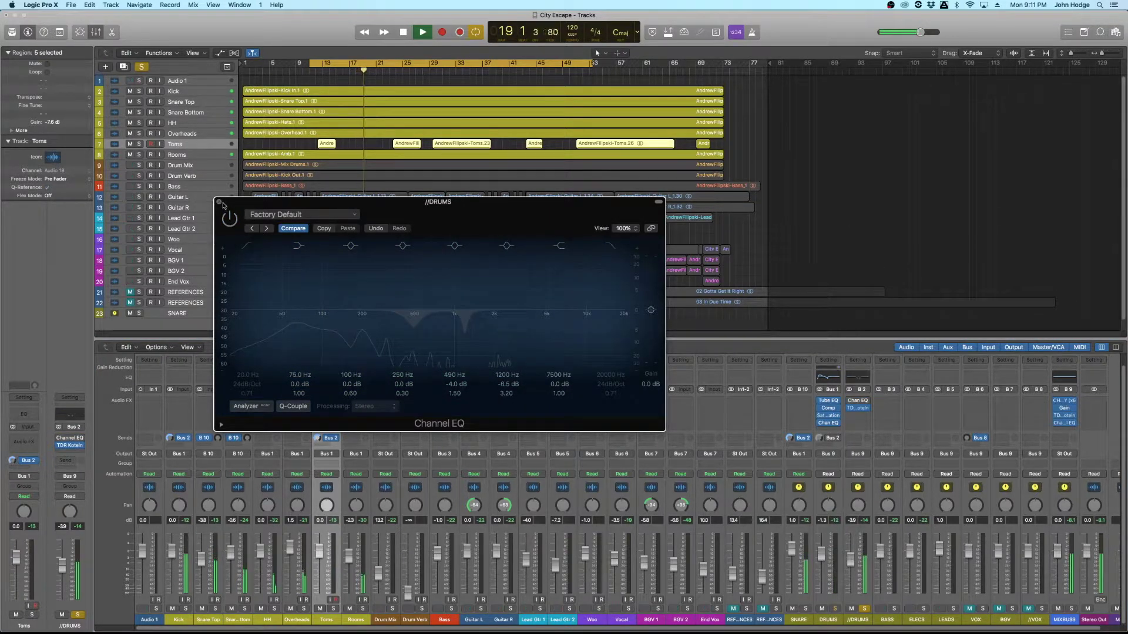
pyautogui.click(228, 220)
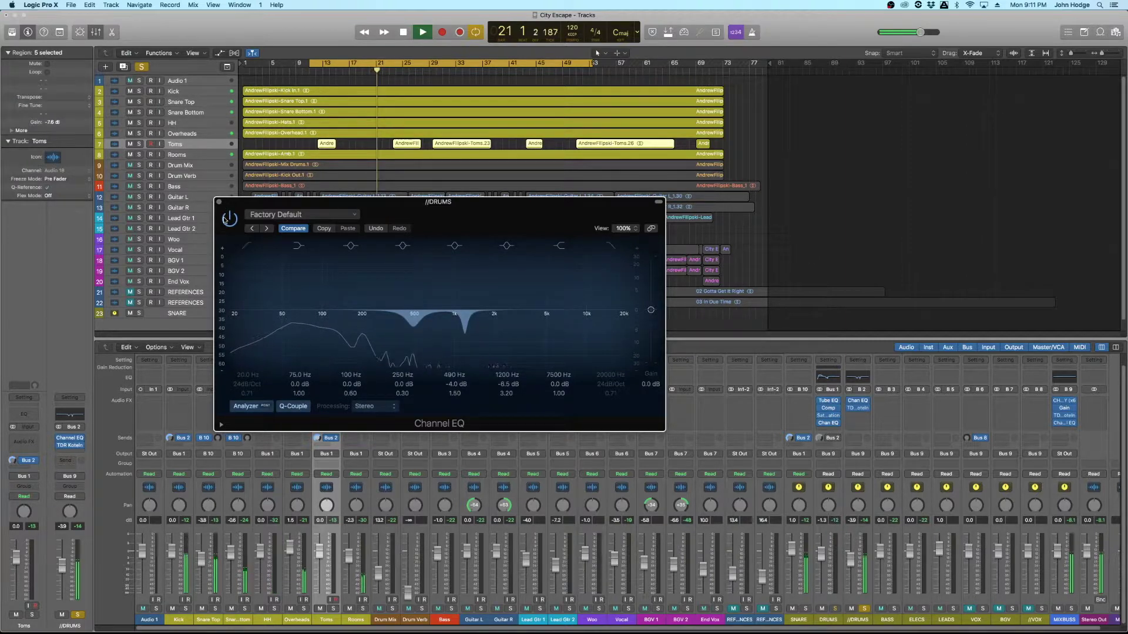
pyautogui.click(219, 202)
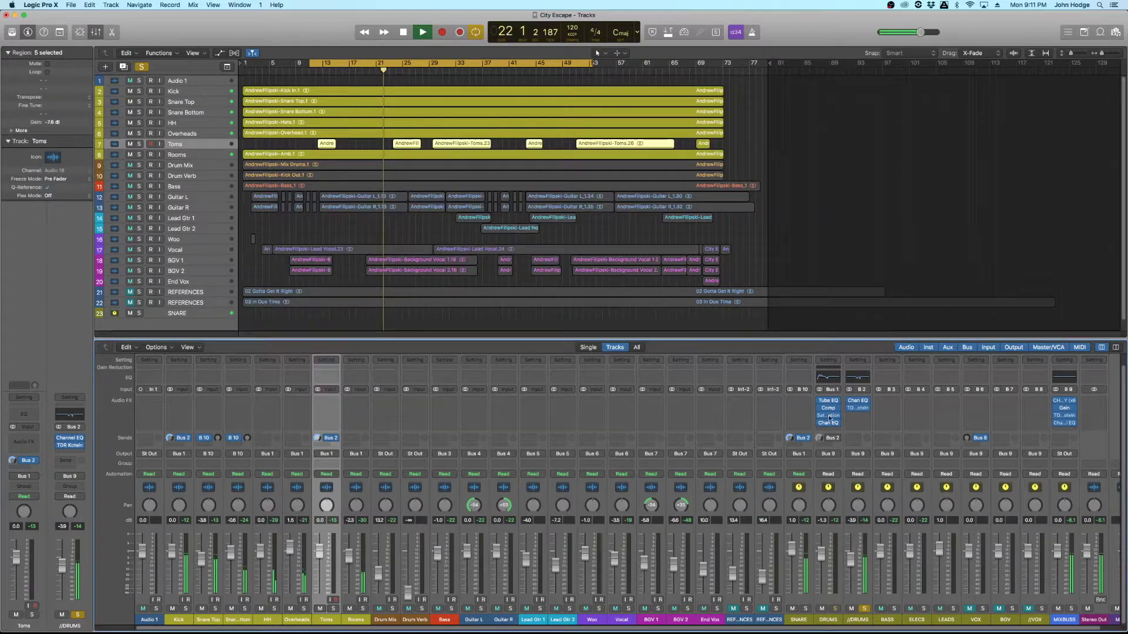
# - Set Kotelnikov on //DRUMS to a -31.4 dB threshold, 0.40 ms attack and 39 ms peak release, and stop playback
pyautogui.click(69, 445)
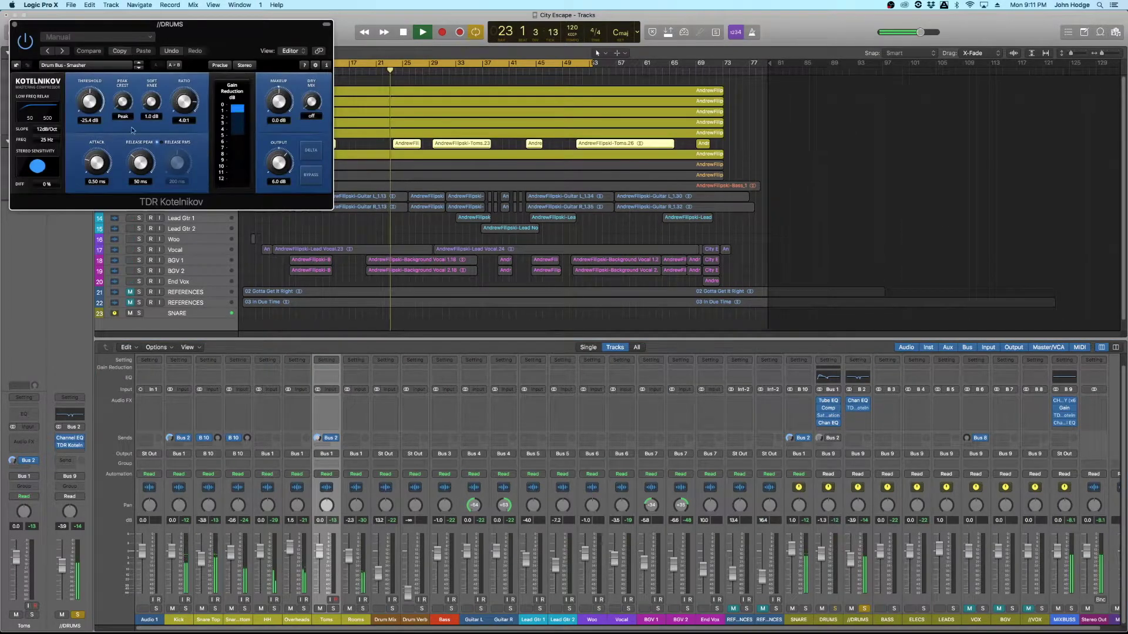
pyautogui.moveTo(90, 102); pyautogui.dragTo(89, 109)
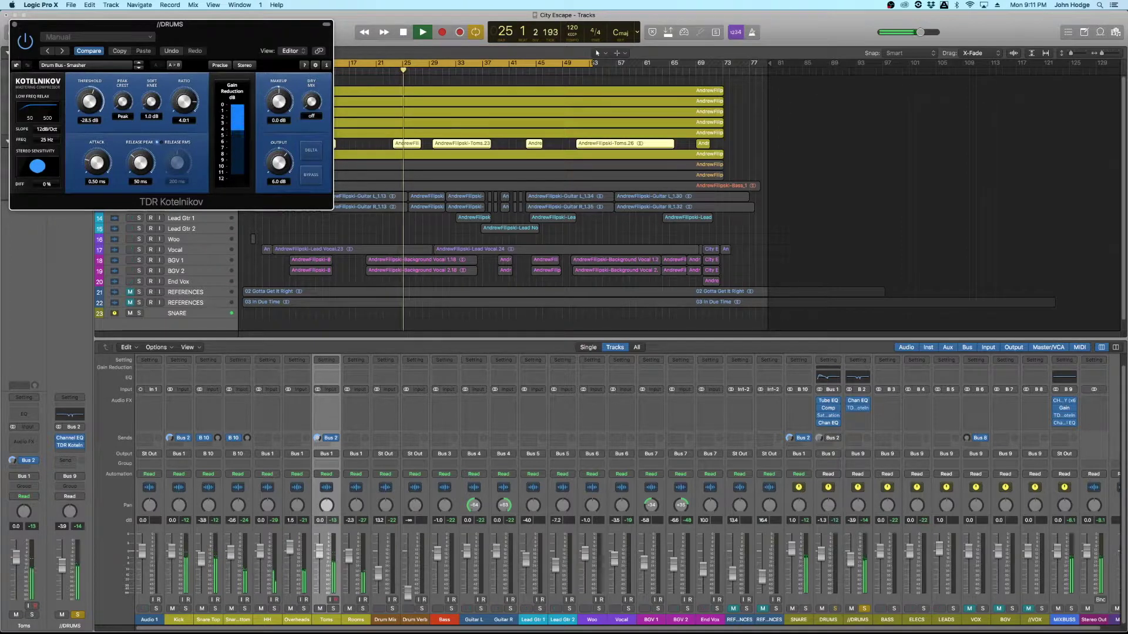
pyautogui.moveTo(122, 198); pyautogui.dragTo(362, 314)
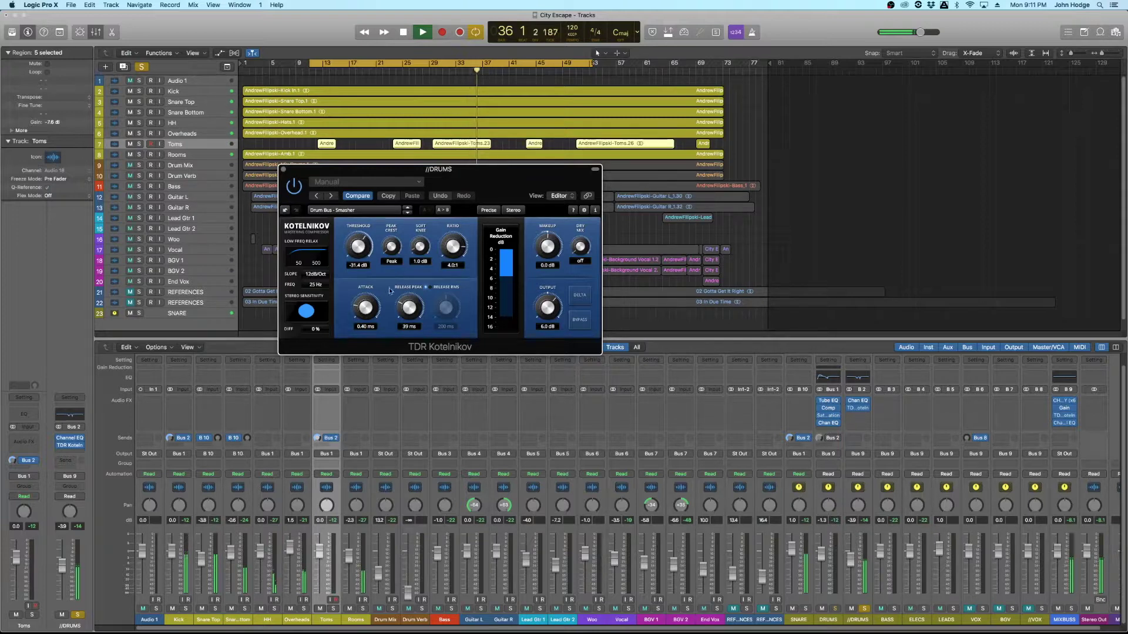
pyautogui.press('space')
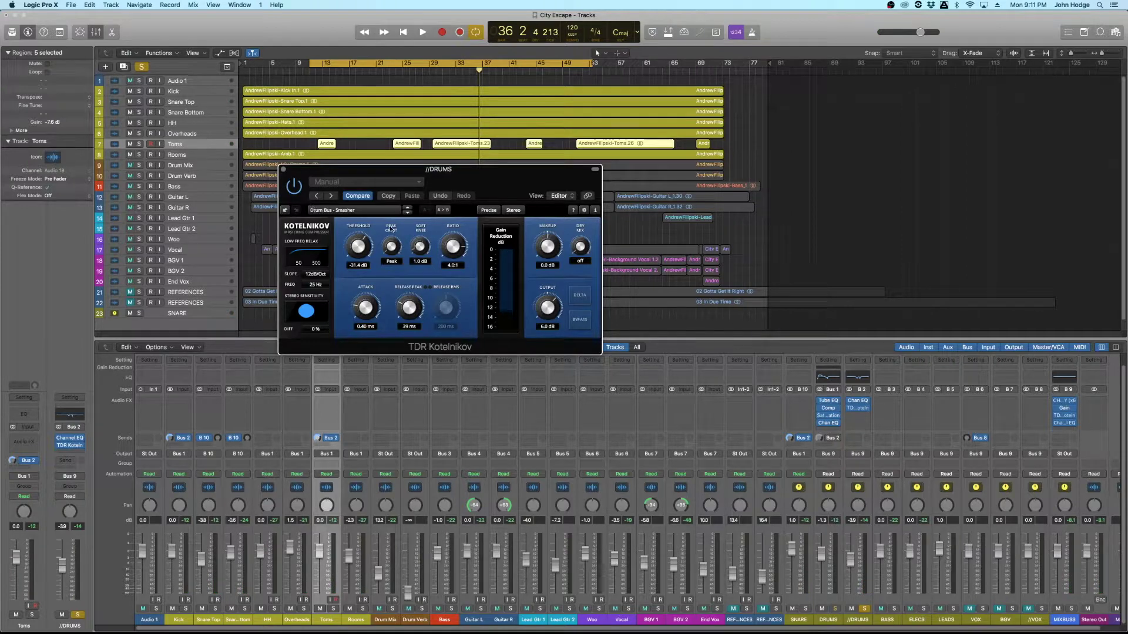
pyautogui.click(283, 170)
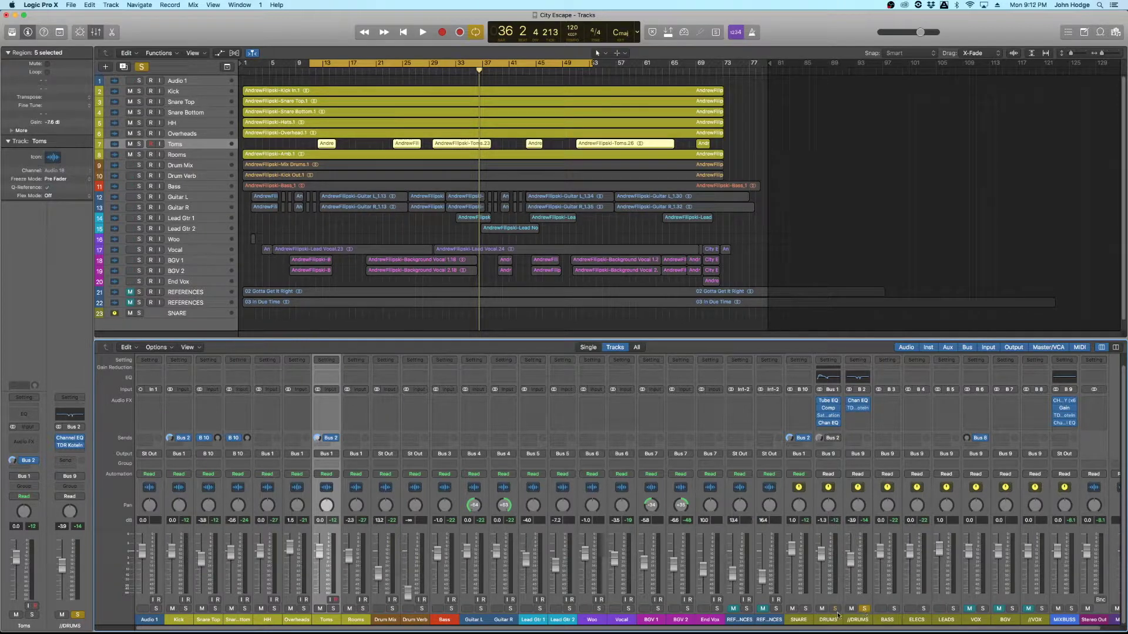
# - Solo SNARE and DRUMS with //DRUMS, drop the //DRUMS fader fully, and blend it up to about -6.2 dB during playback
pyautogui.moveTo(850, 563); pyautogui.dragTo(855, 598)
pyautogui.press('space')
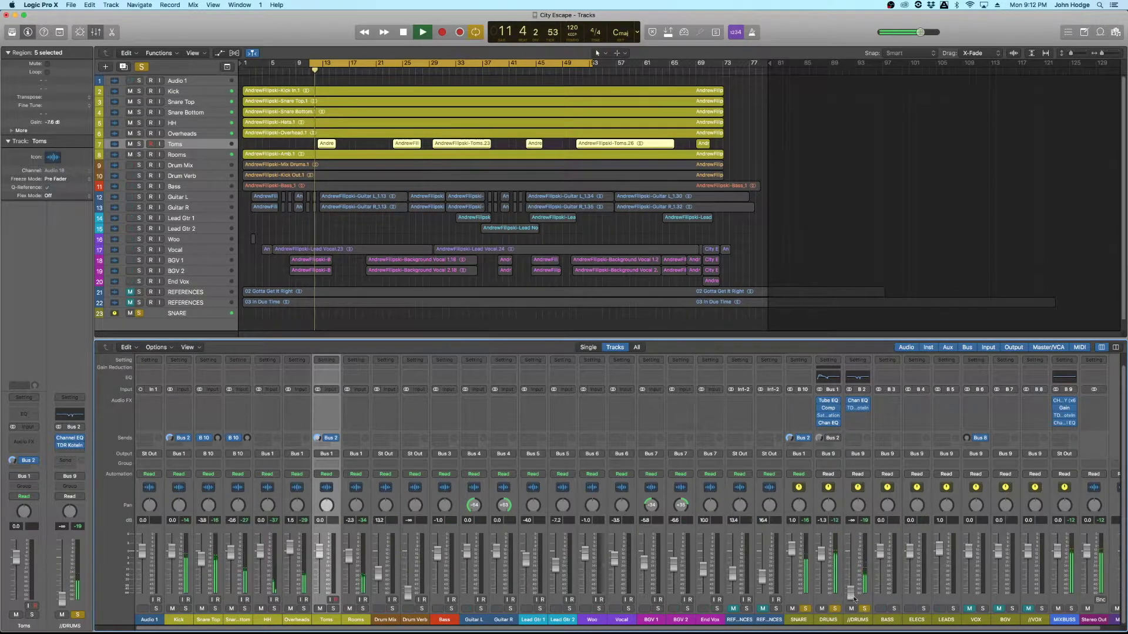
pyautogui.moveTo(855, 598); pyautogui.dragTo(851, 566)
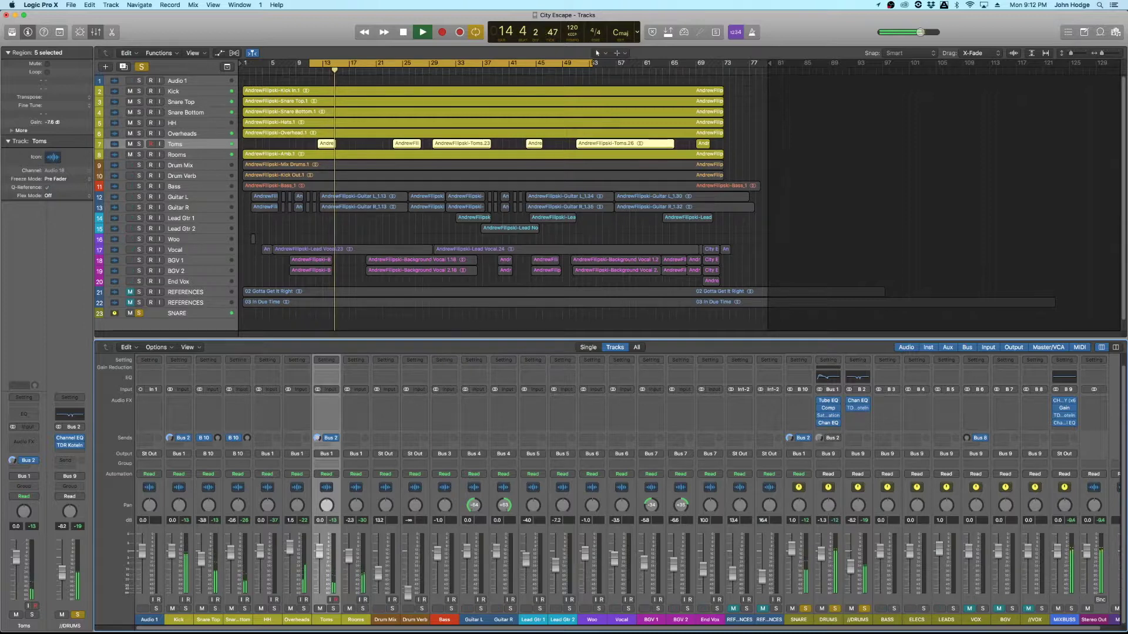
# - Raise the //DRUMS fader to about -5.5 dB during playback and compare the soloed drums with the parallel bus muted and unmuted
pyautogui.moveTo(851, 567); pyautogui.dragTo(850, 568)
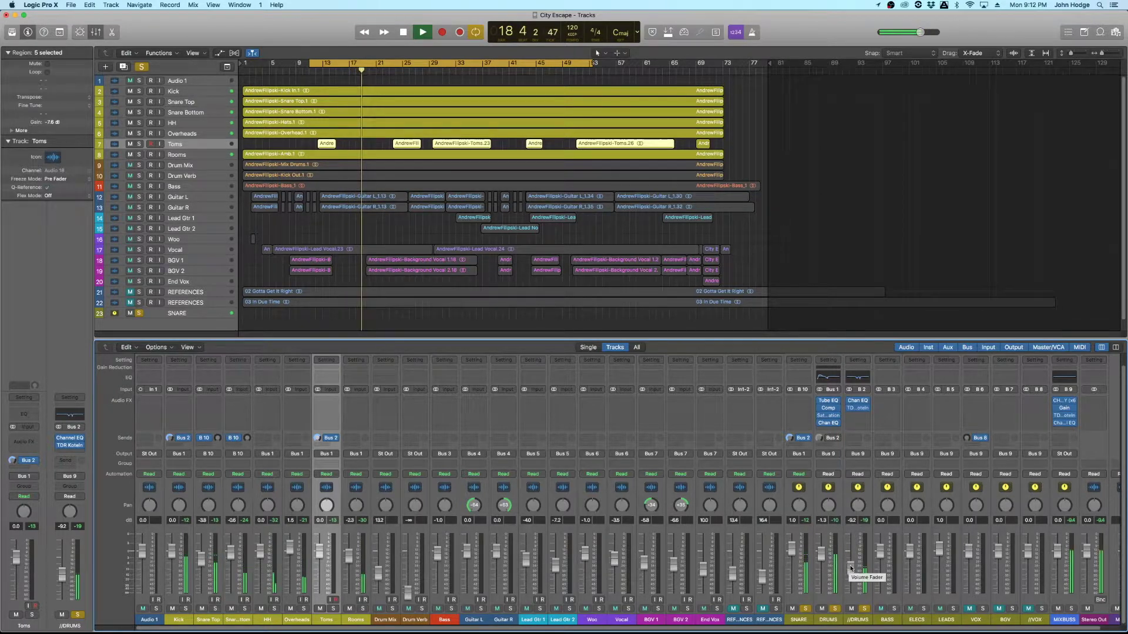
pyautogui.click(864, 609)
pyautogui.click(864, 609)
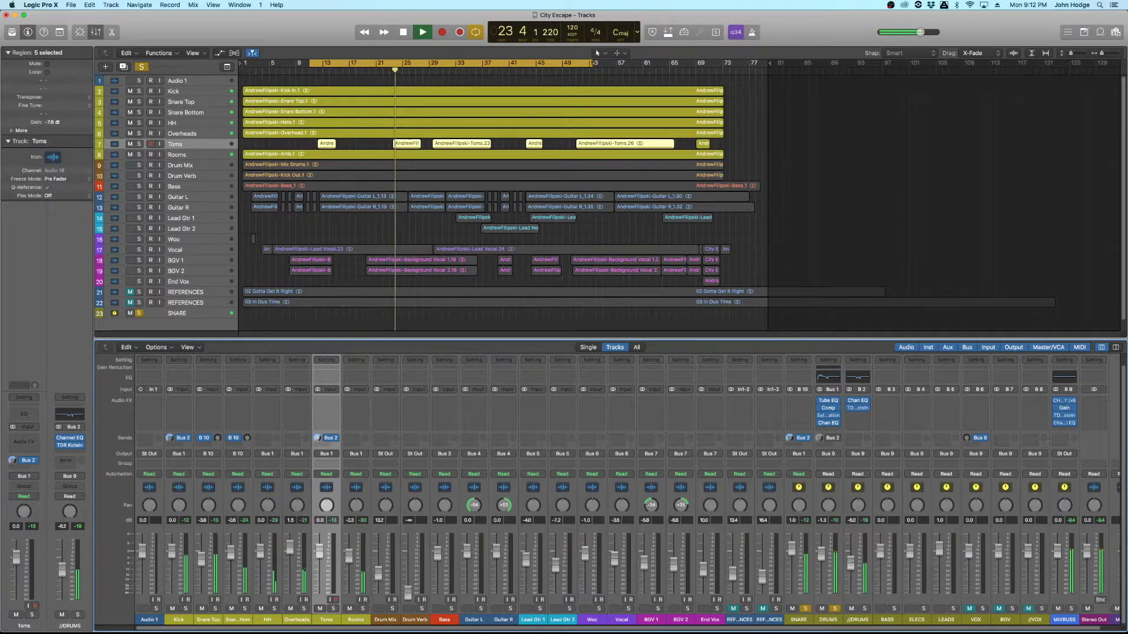
pyautogui.click(851, 609)
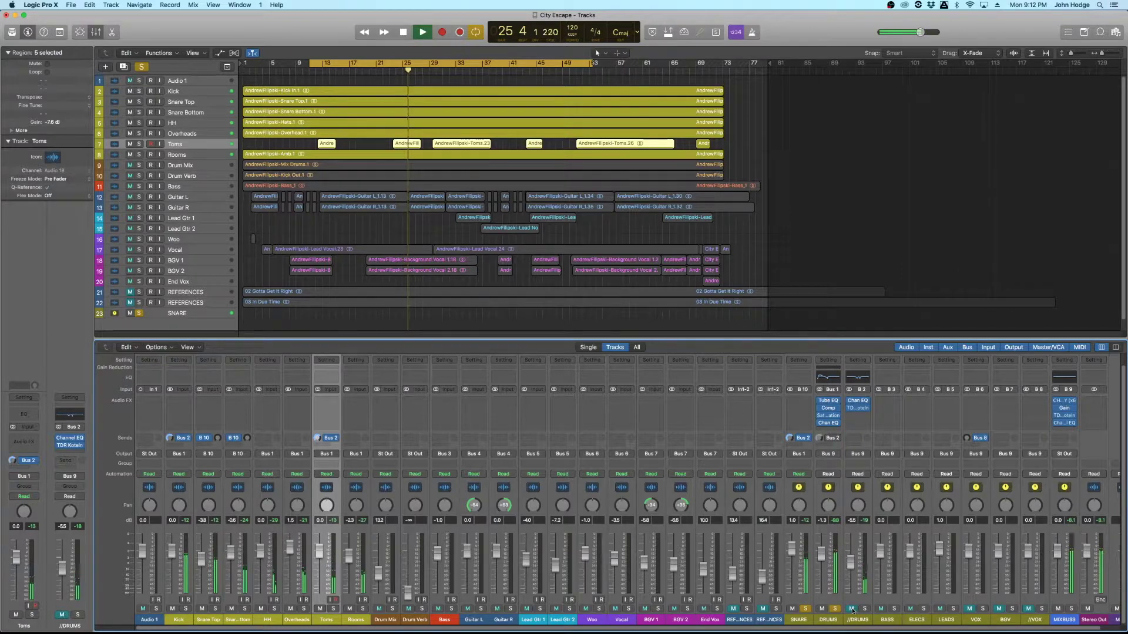
pyautogui.click(852, 609)
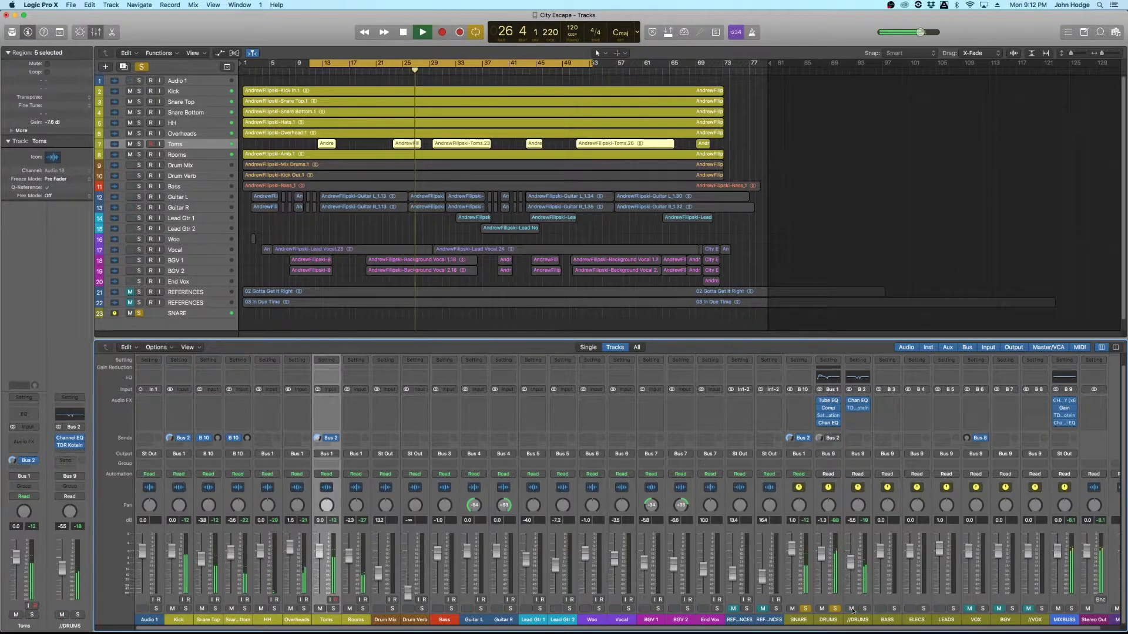
pyautogui.press('space')
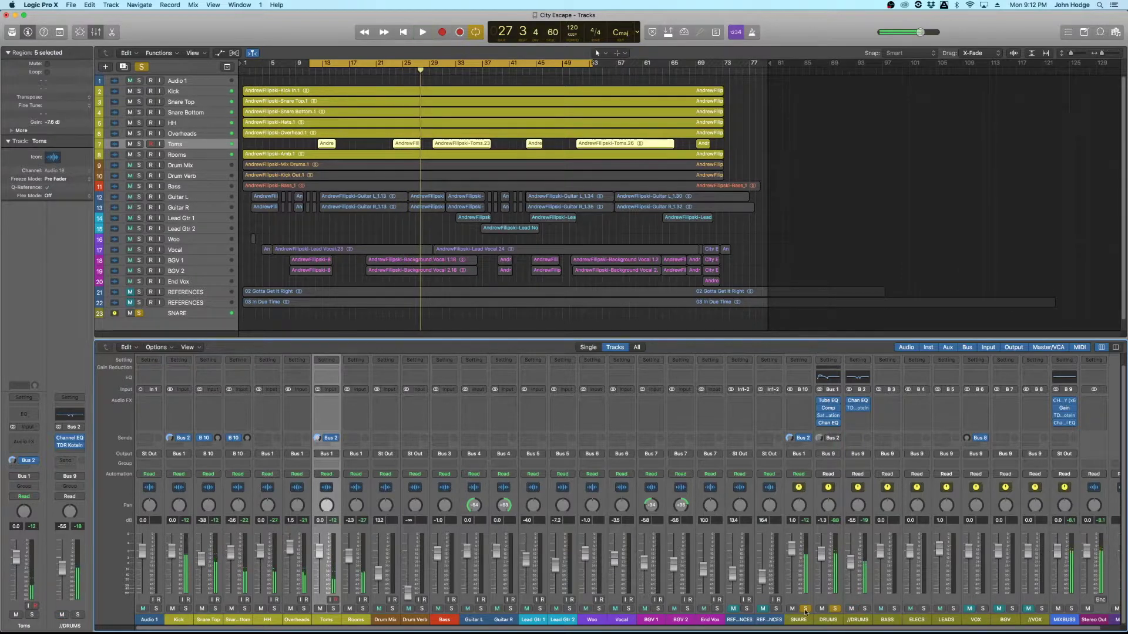
# - Clear the solos and play the full mix, checking it with the //DRUMS mute, and stop playback
pyautogui.click(834, 610)
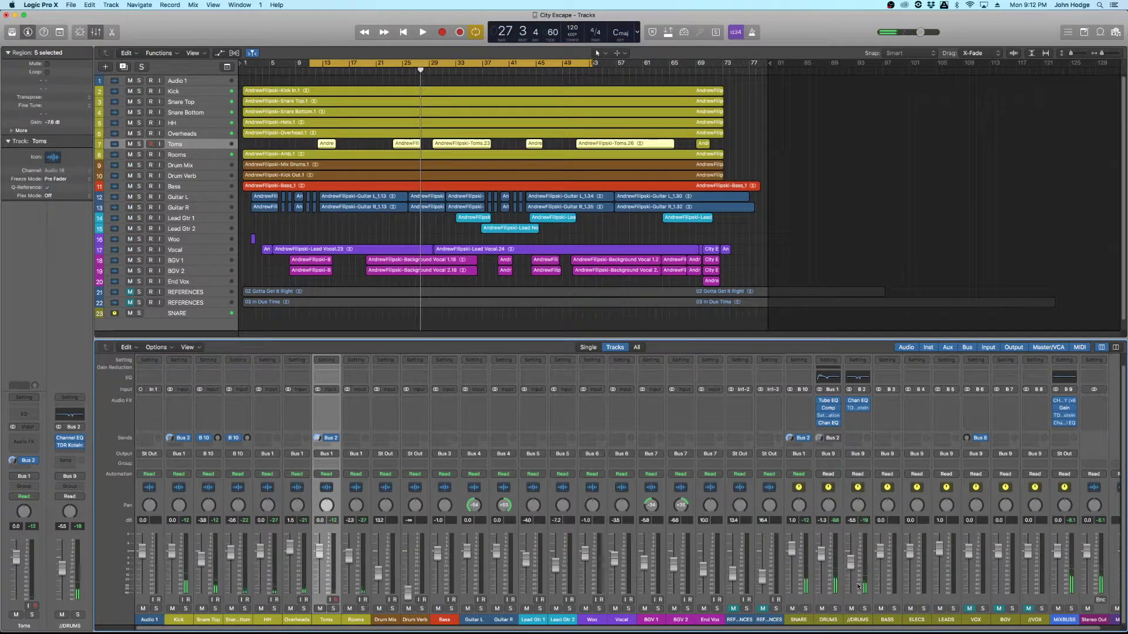
pyautogui.press('space')
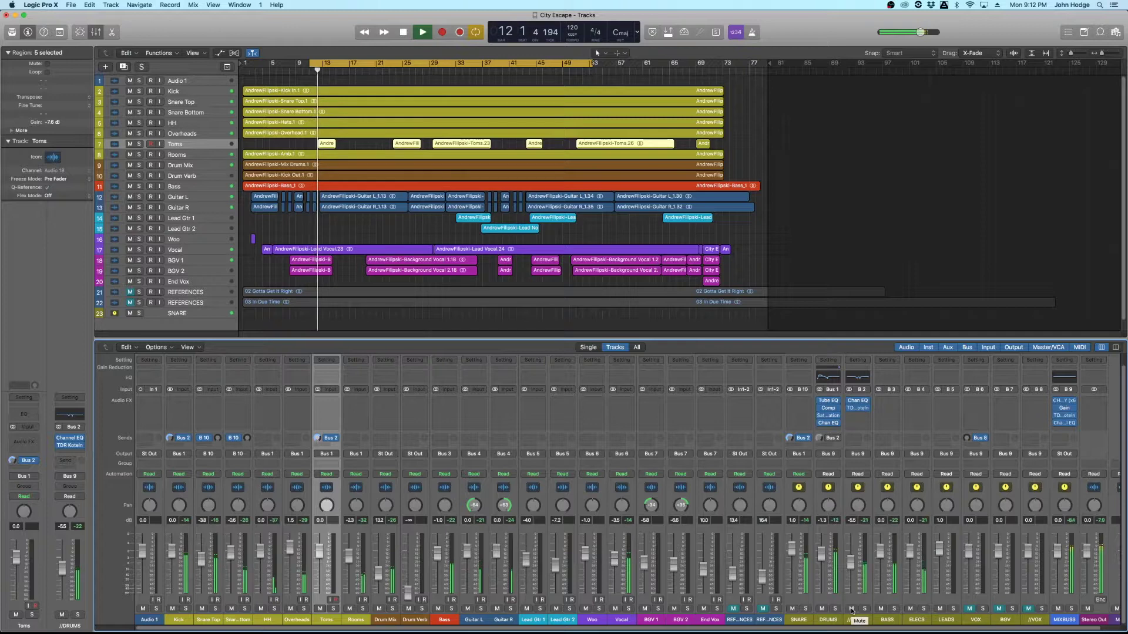
pyautogui.click(851, 609)
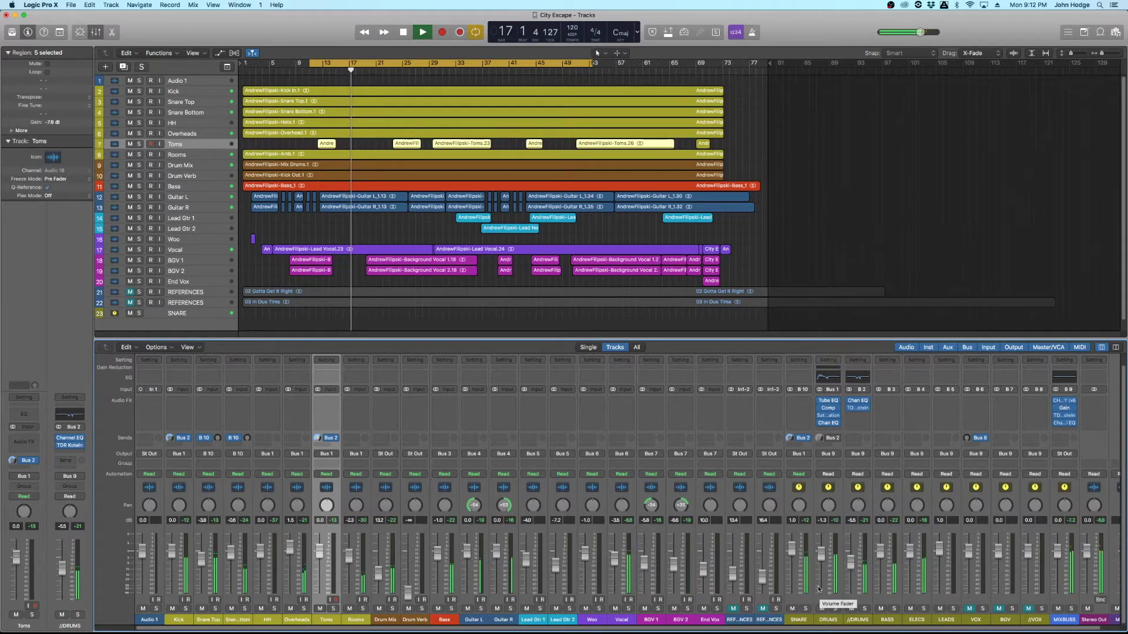
pyautogui.press('space')
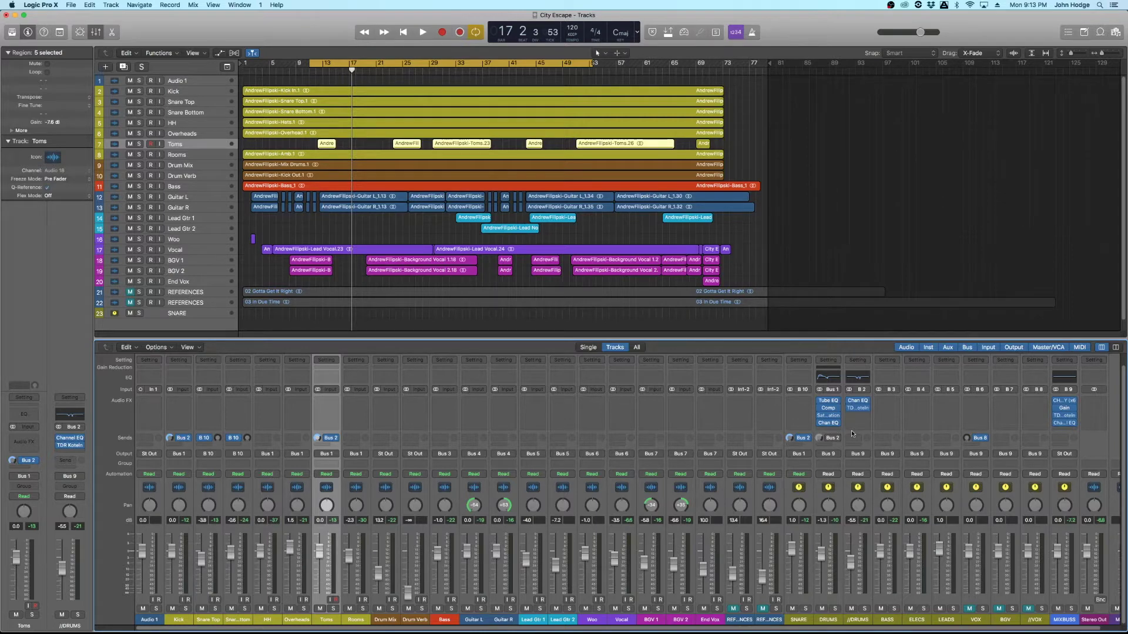
# - Insert Softube Saturation Knob after Kotelnikov on //DRUMS and place its window over the mixer
pyautogui.click(865, 419)
pyautogui.moveTo(884, 449)
pyautogui.click(932, 447)
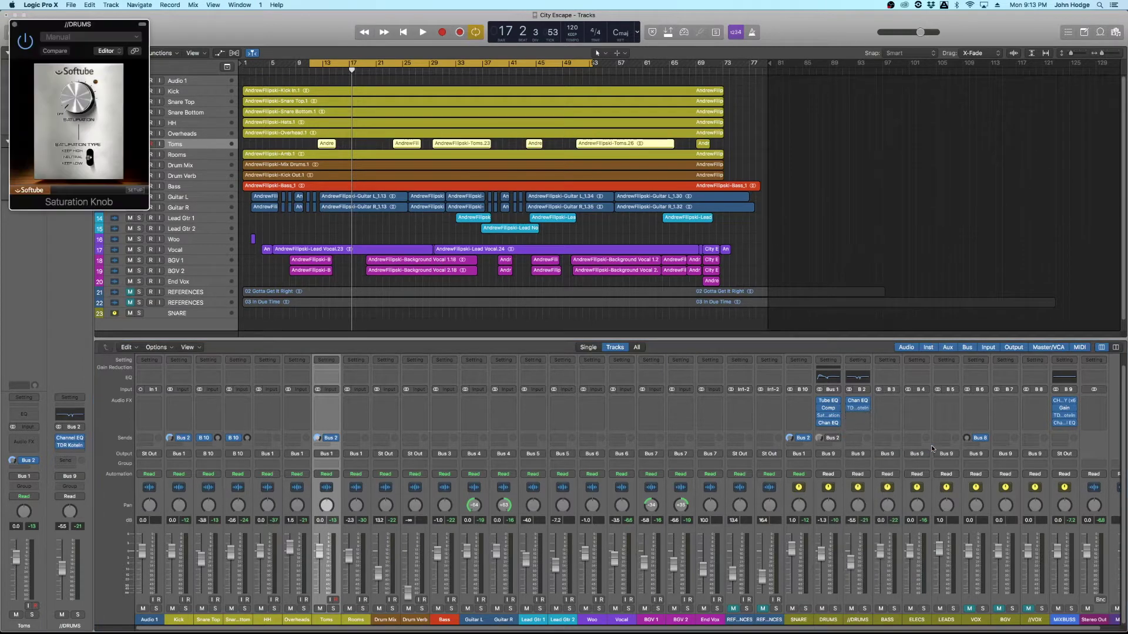
pyautogui.moveTo(107, 31); pyautogui.dragTo(673, 351)
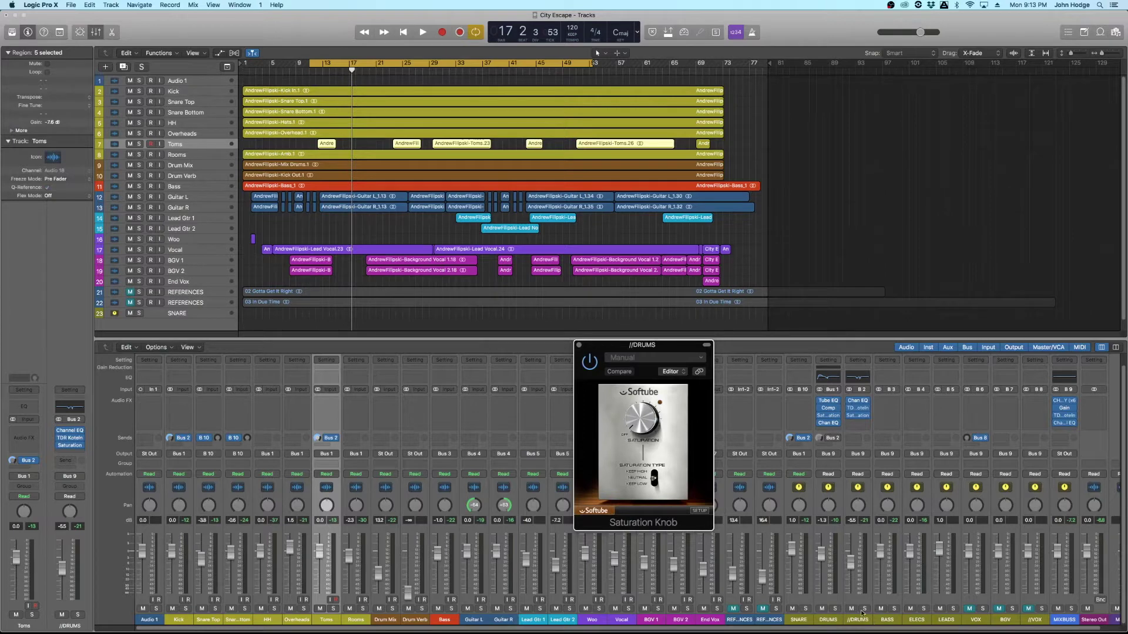
# - Solo //DRUMS during playback, adjust the saturation amount, try Keep High, return to Neutral, and audition the effect bypassed
pyautogui.press('space')
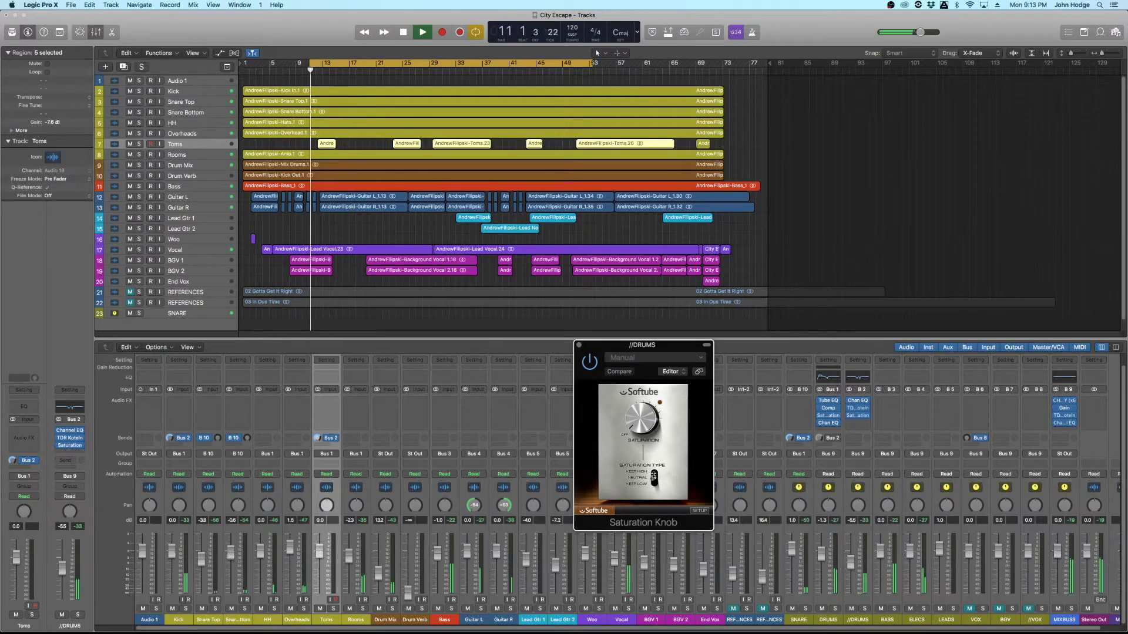
pyautogui.moveTo(644, 422); pyautogui.dragTo(650, 403)
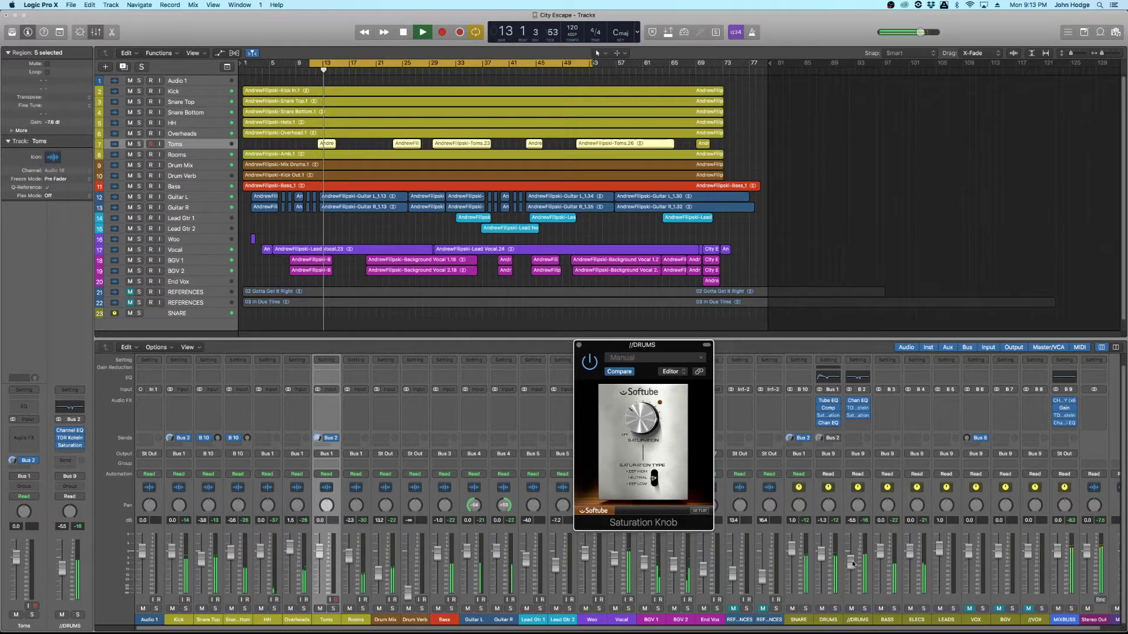
pyautogui.click(864, 609)
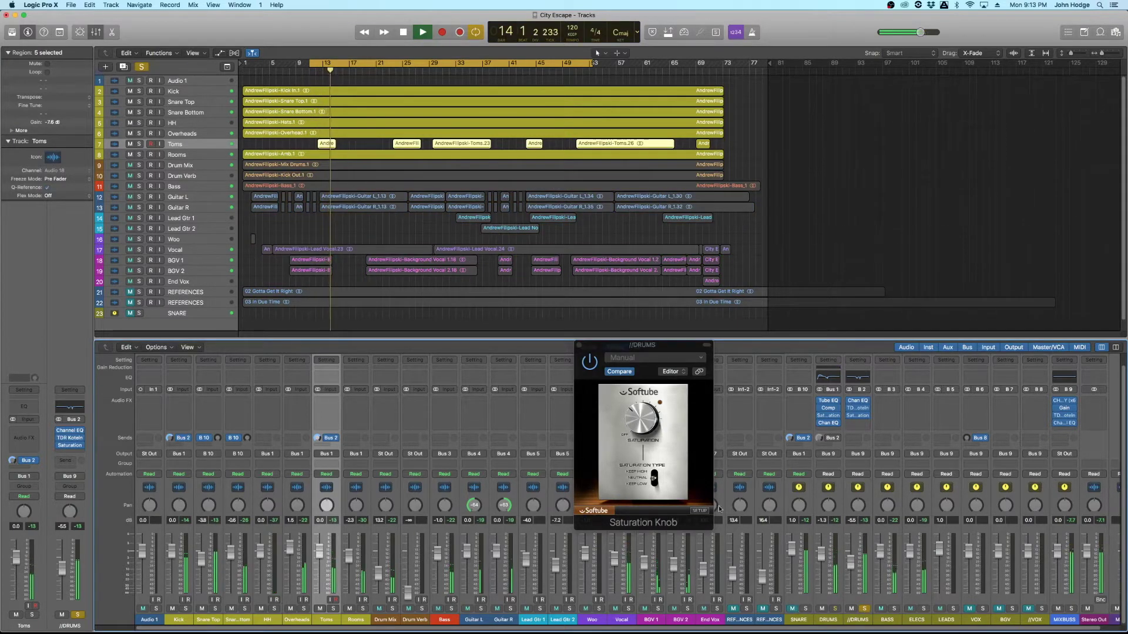
pyautogui.moveTo(642, 425); pyautogui.dragTo(641, 411)
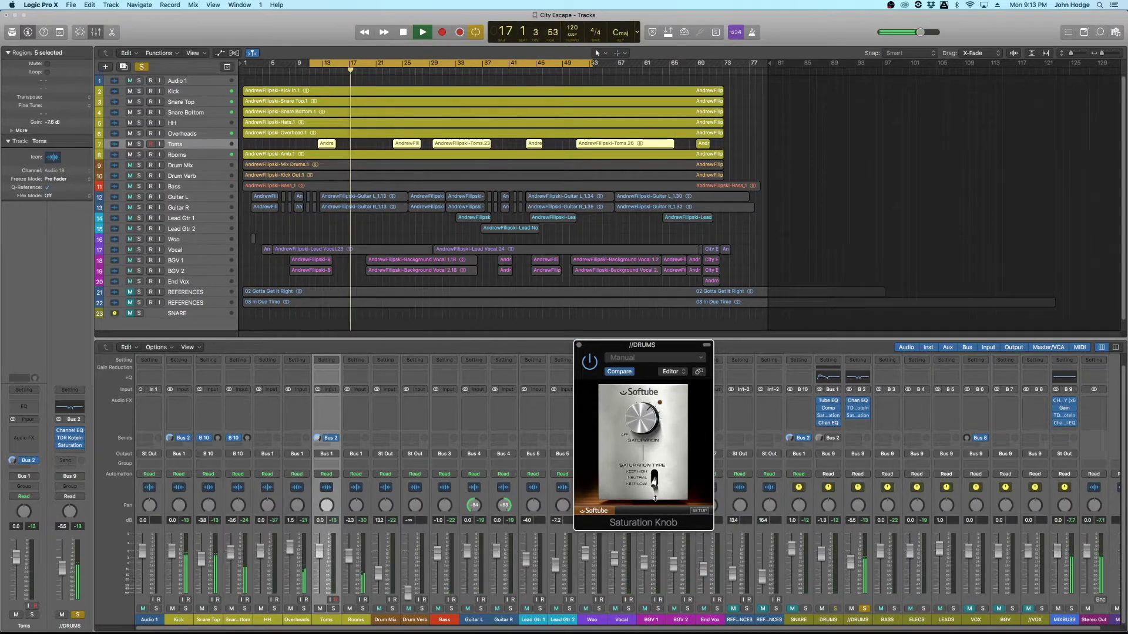
pyautogui.click(654, 471)
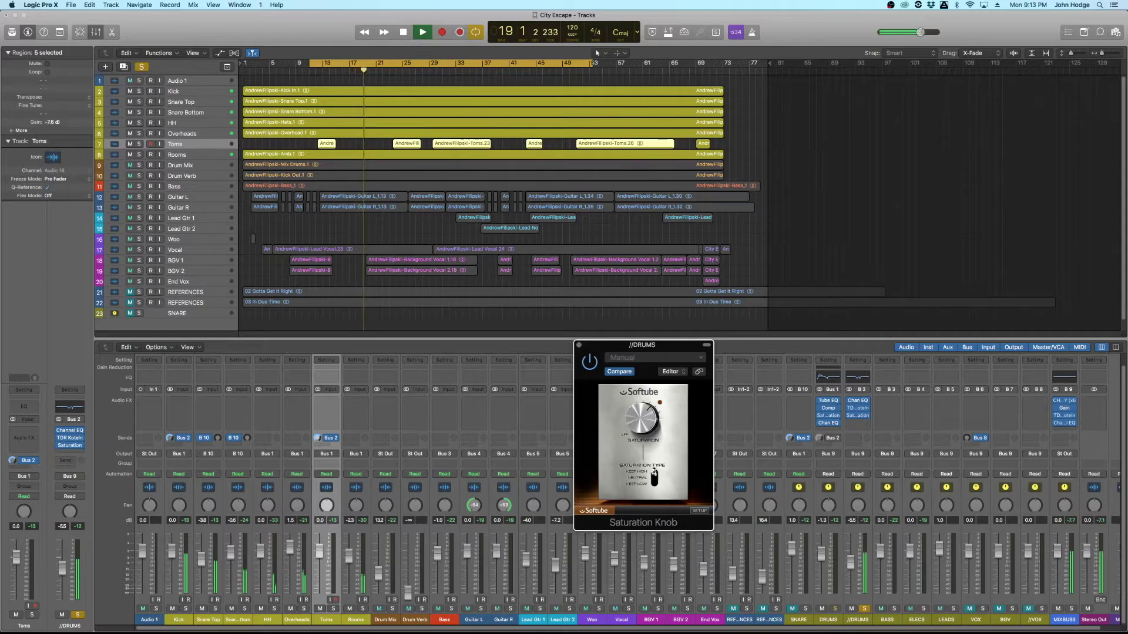
pyautogui.moveTo(646, 432); pyautogui.dragTo(647, 452)
pyautogui.click(586, 361)
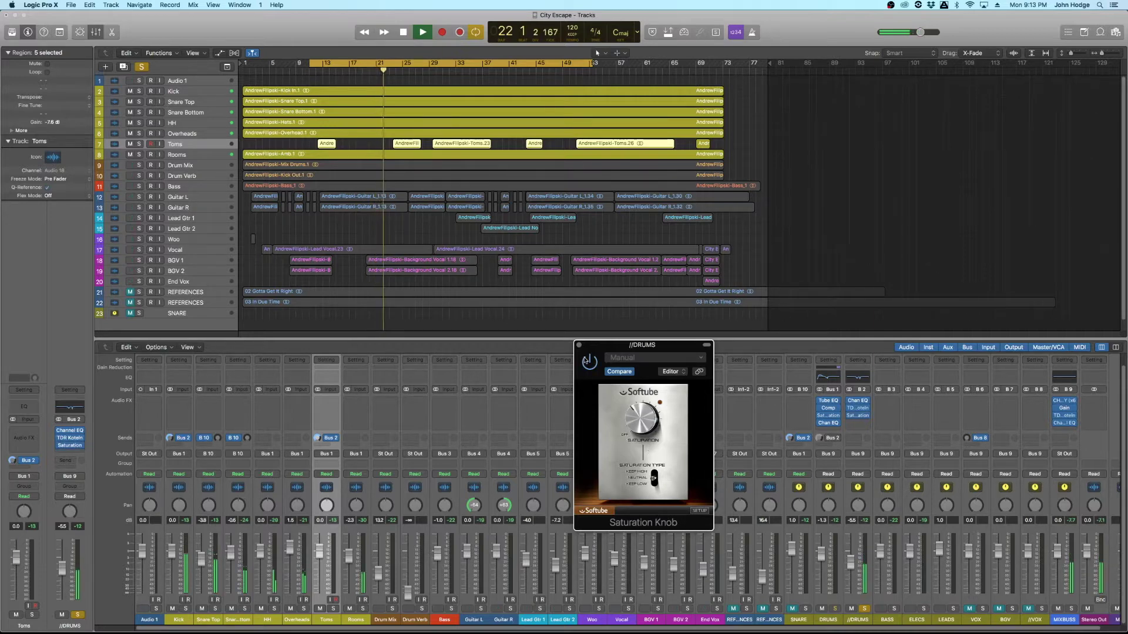
pyautogui.press('space')
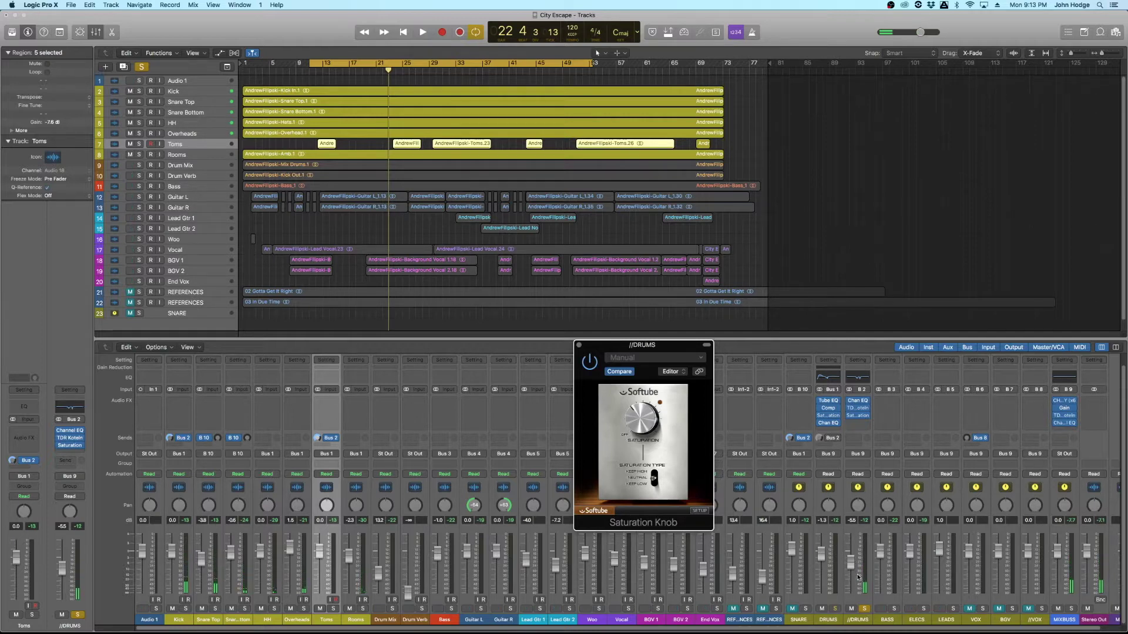
# - Solo SNARE, DRUMS and //DRUMS, set the //DRUMS fader to about -15 dB, and audition the saturation bypassed and active
pyautogui.click(861, 610)
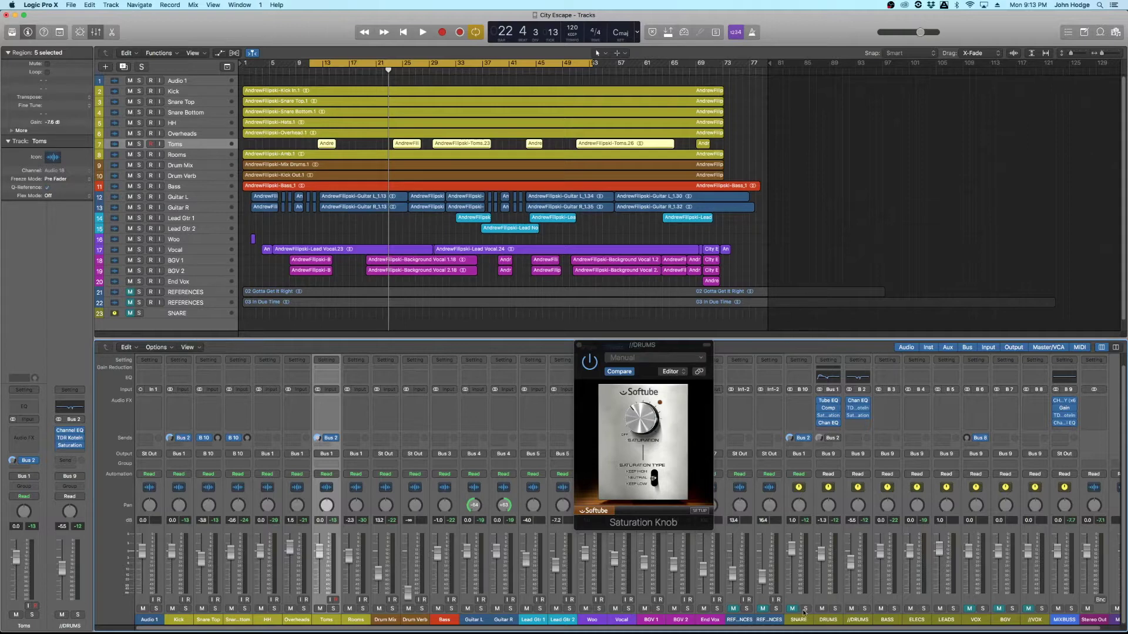
pyautogui.moveTo(805, 609); pyautogui.dragTo(868, 611)
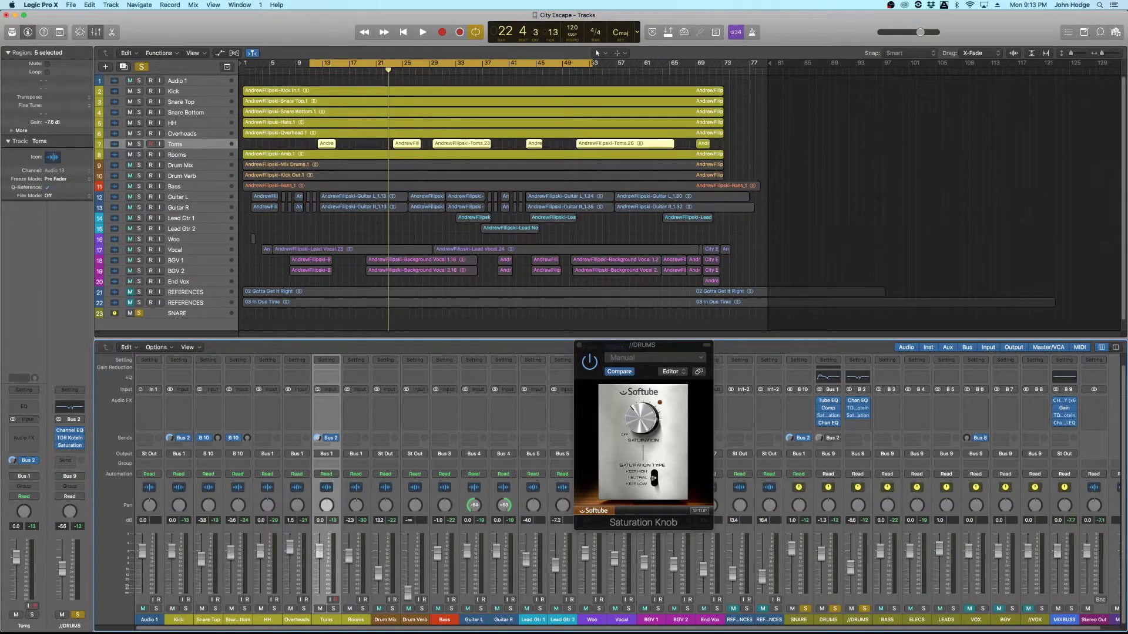
pyautogui.press('space')
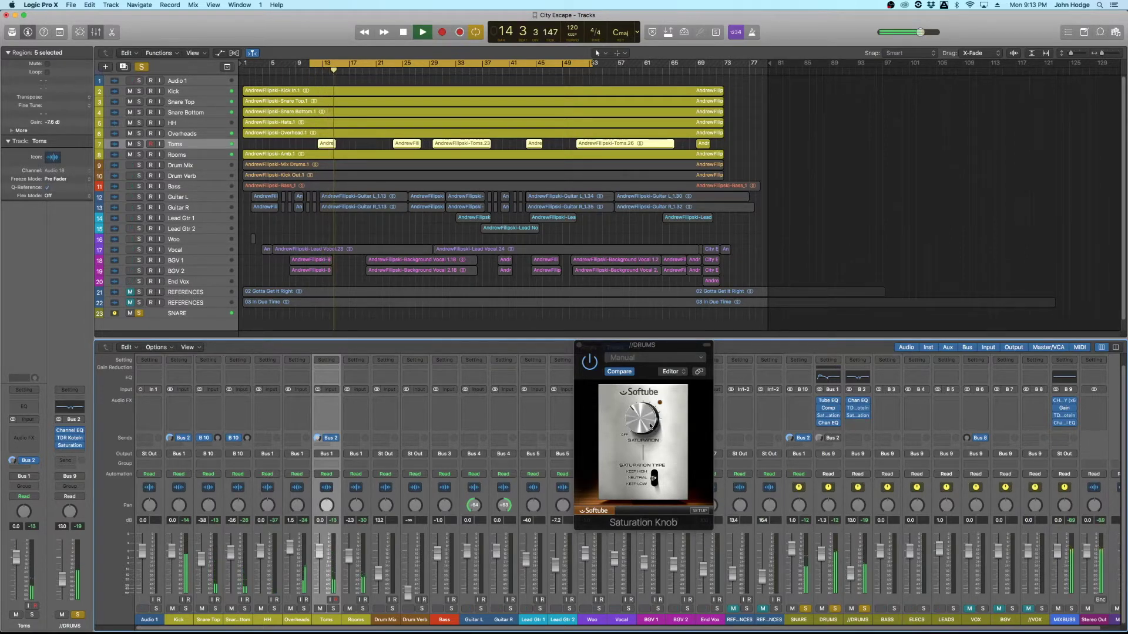
pyautogui.click(590, 363)
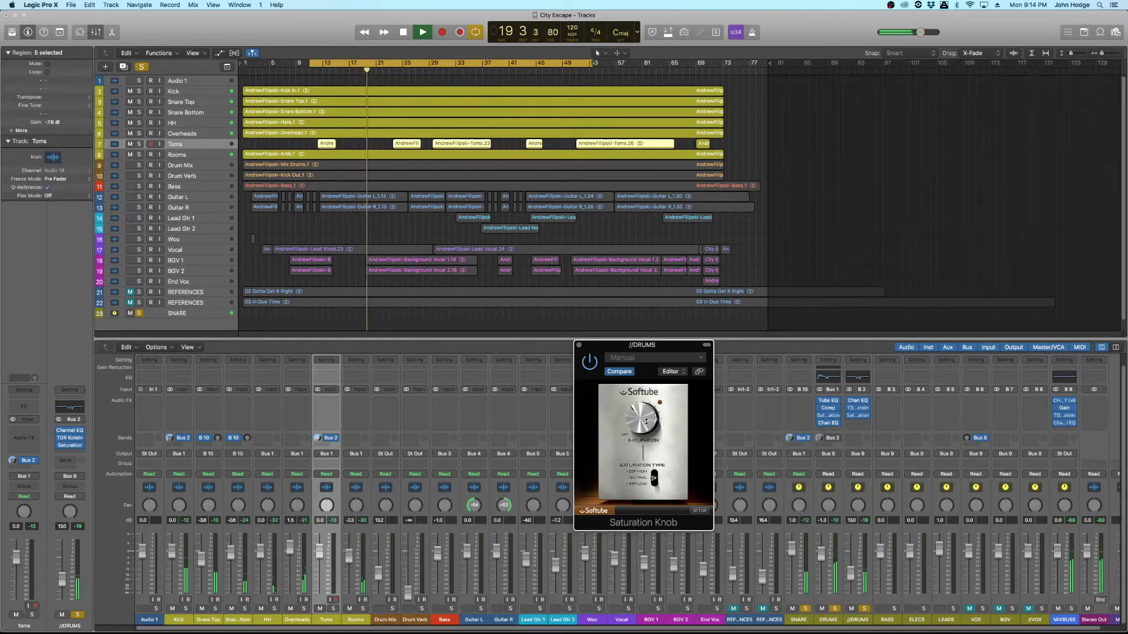
pyautogui.press('space')
# - Close Saturation Knob and raise the //DRUMS fader to about -10.2 dB while the soloed drums play
pyautogui.click(579, 345)
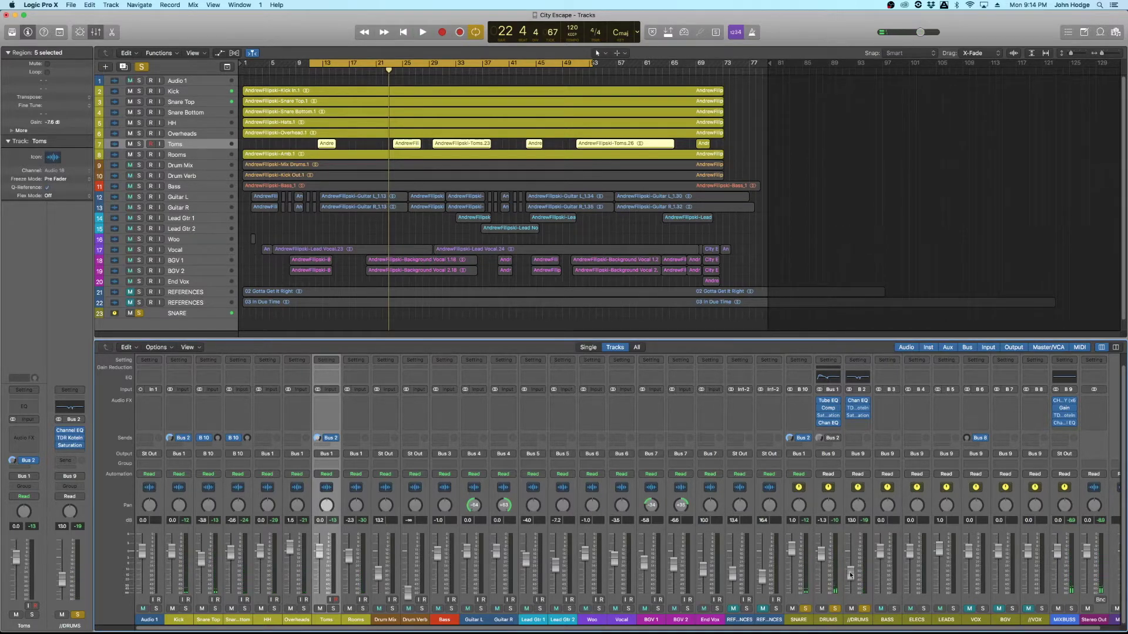
pyautogui.press('space')
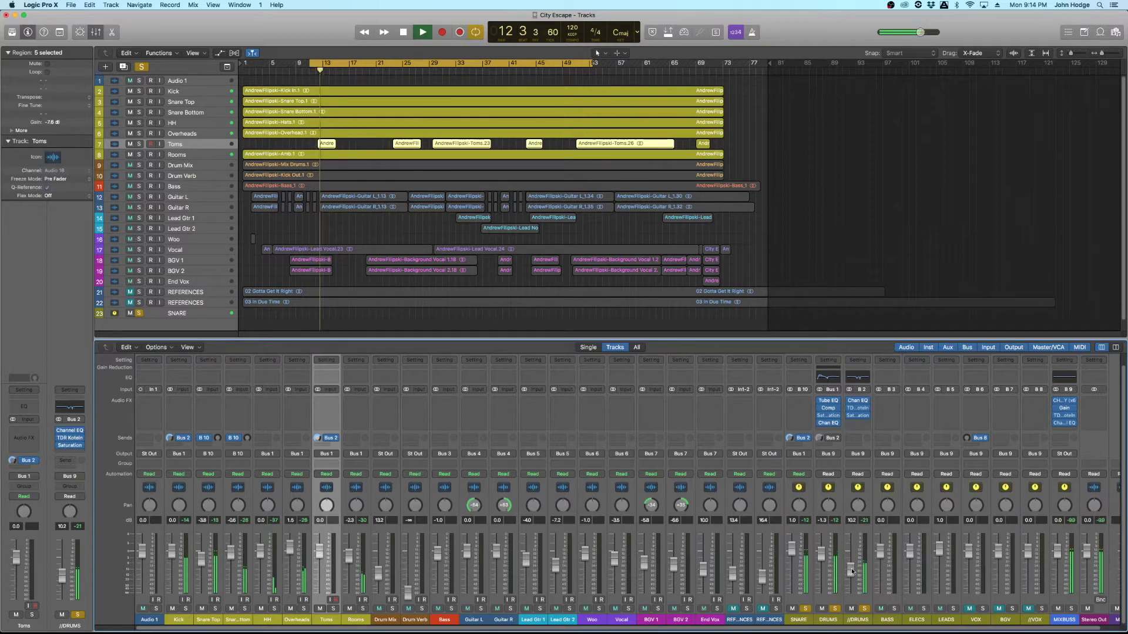
pyautogui.press('space')
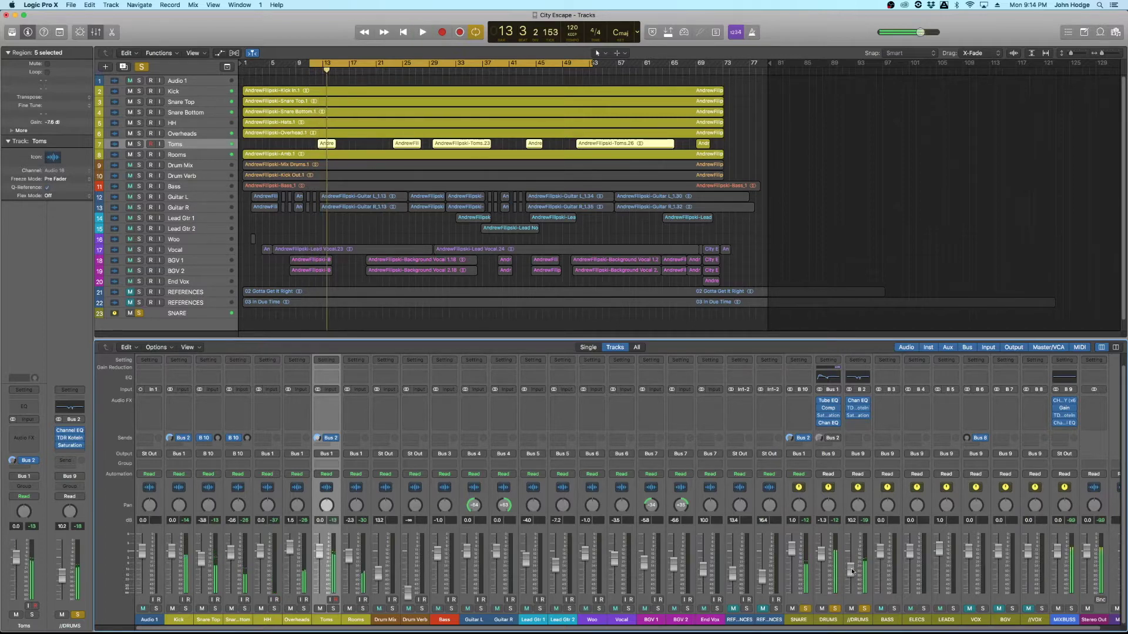
# - Clear the solos and set the SNARE fader to about 1.3 dB while the full mix plays
pyautogui.click(805, 609)
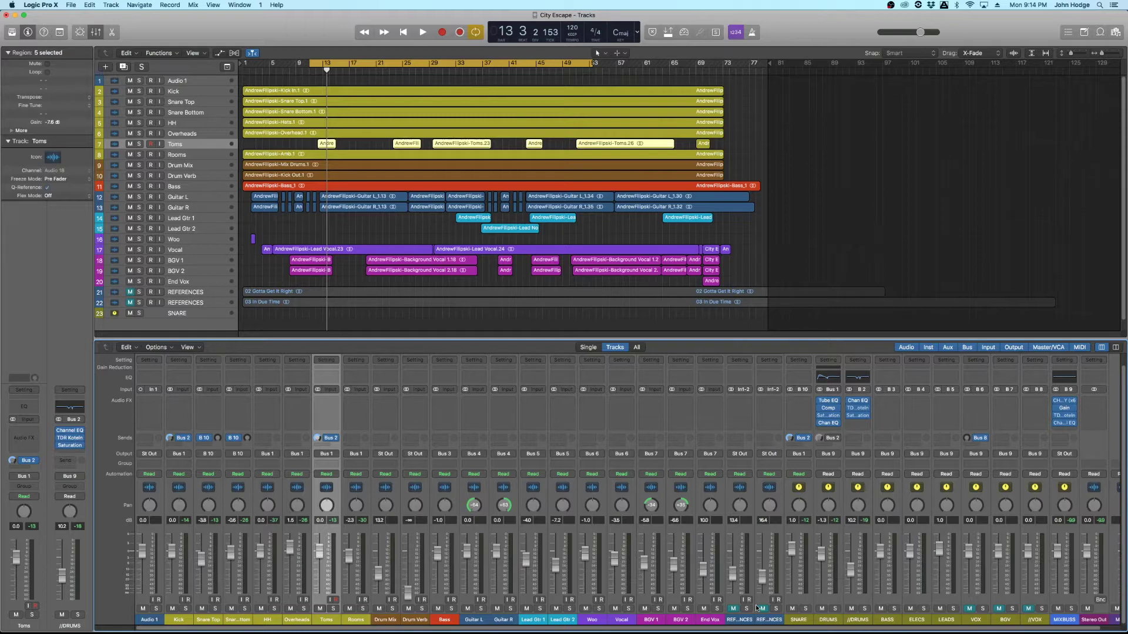
pyautogui.press('space')
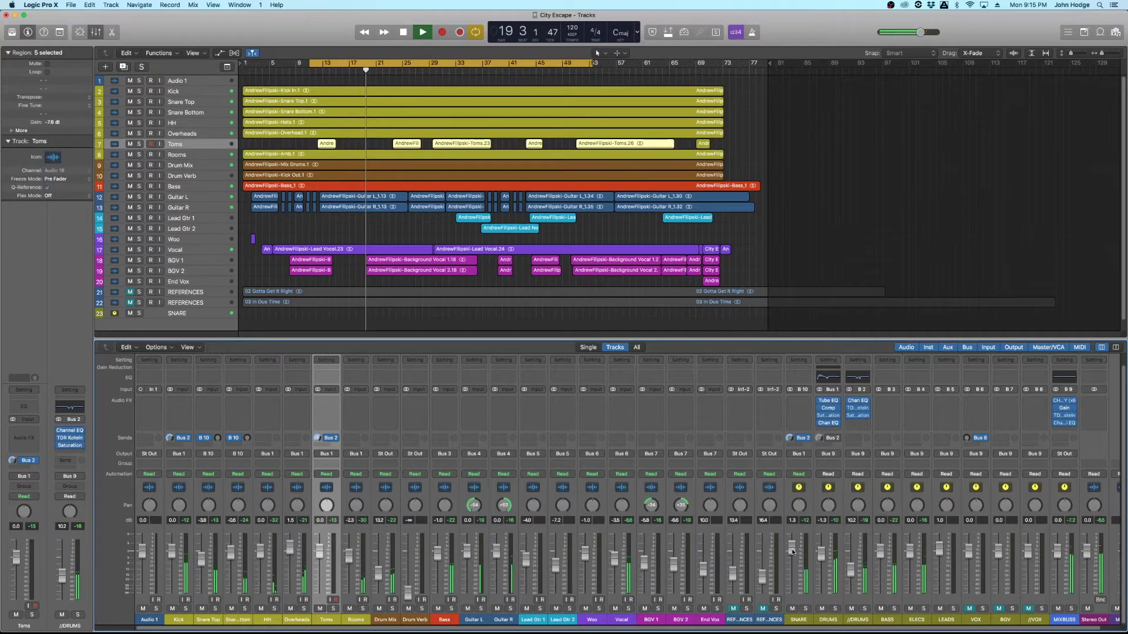
pyautogui.press('space')
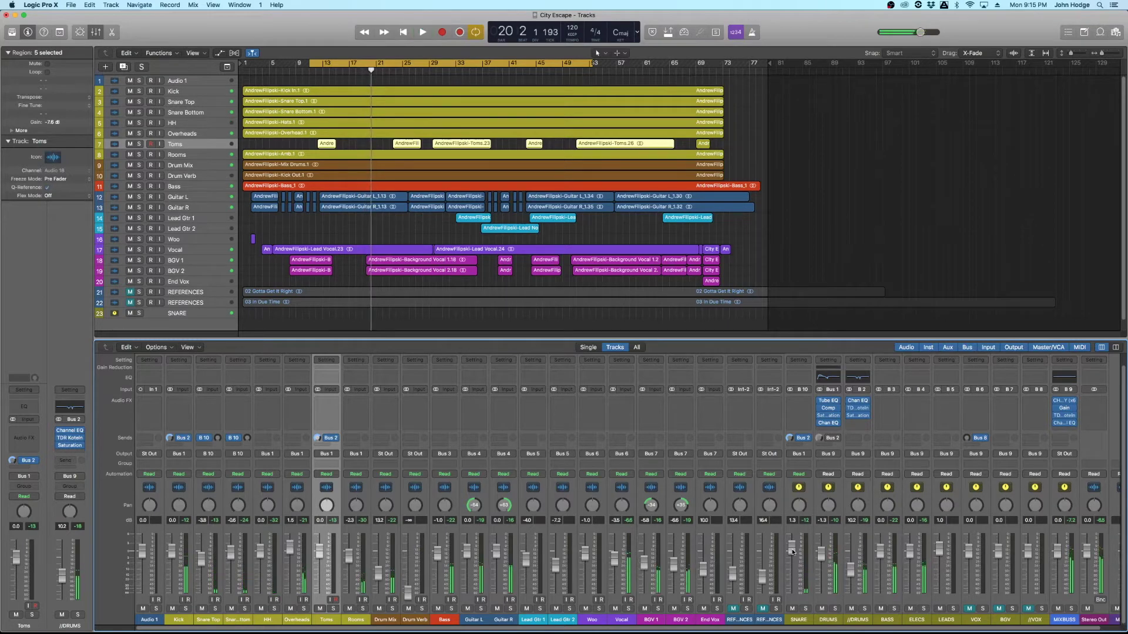
# - Insert a Compressor on the SNARE bus, try Vintage FET, choose the Studio FET model, and center the window
pyautogui.click(814, 411)
pyautogui.moveTo(822, 440)
pyautogui.click(873, 439)
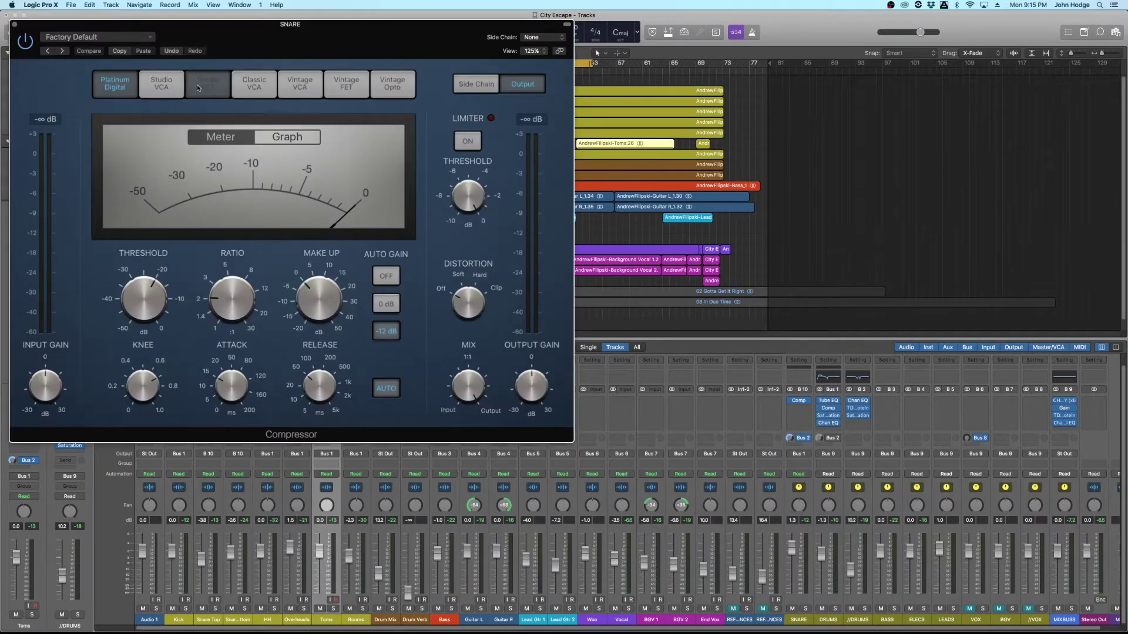
pyautogui.click(197, 83)
pyautogui.click(350, 87)
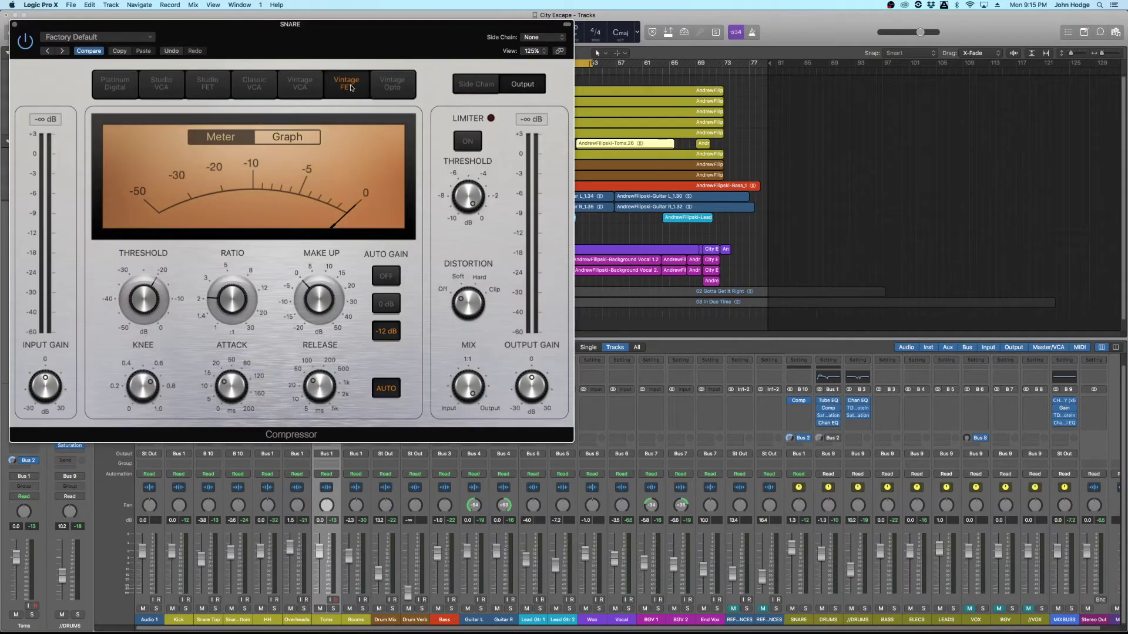
pyautogui.click(213, 95)
pyautogui.moveTo(249, 48); pyautogui.dragTo(387, 111)
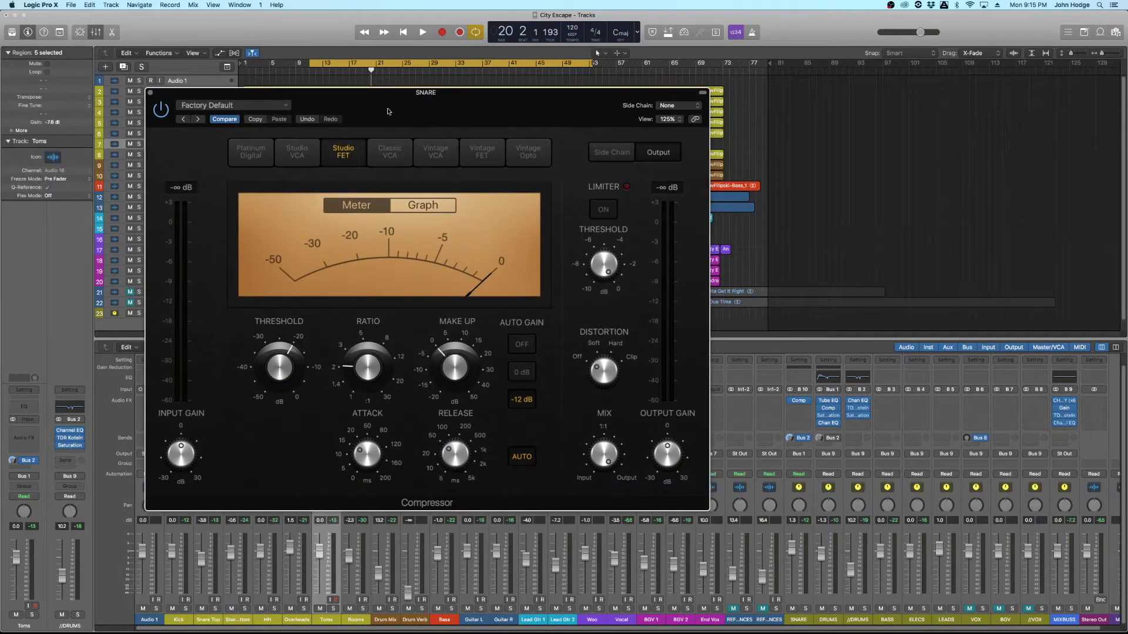
# - Turn off the SNARE Compressor's auto gain, set the ratio to 4.1:1 and threshold to 0 dB, and play the soloed bus
pyautogui.click(521, 345)
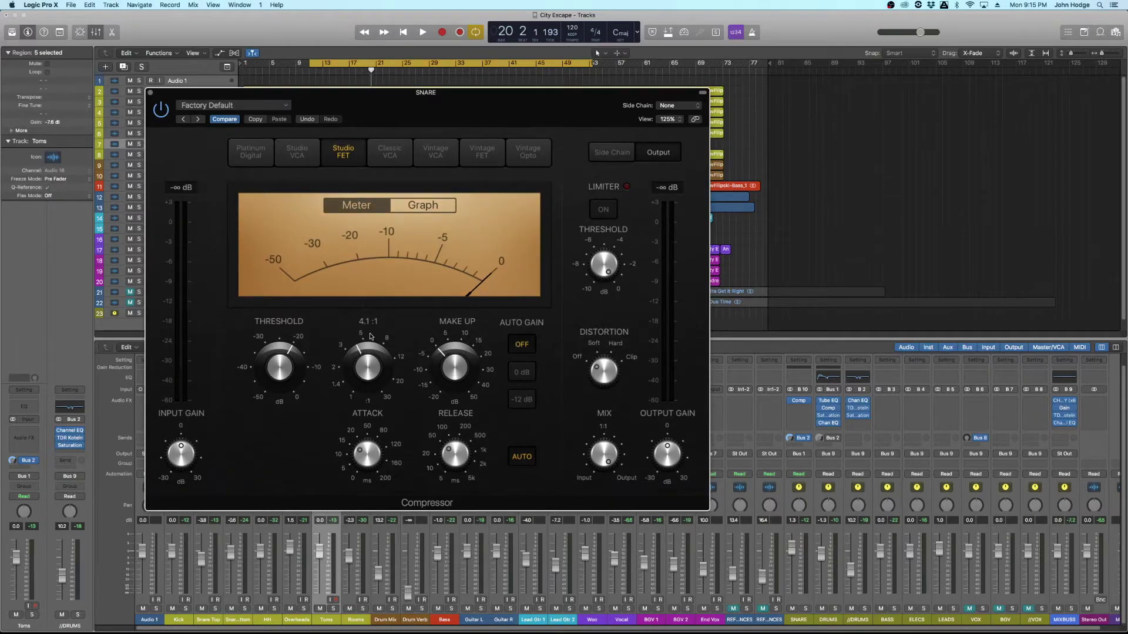
pyautogui.moveTo(254, 355); pyautogui.dragTo(324, 300)
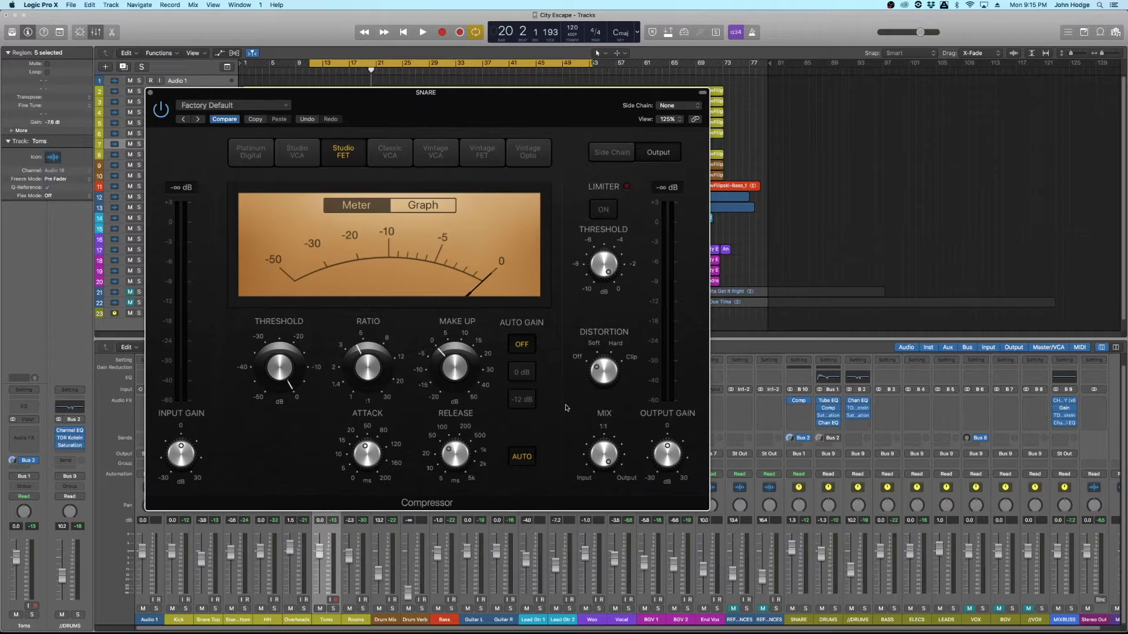
pyautogui.click(805, 610)
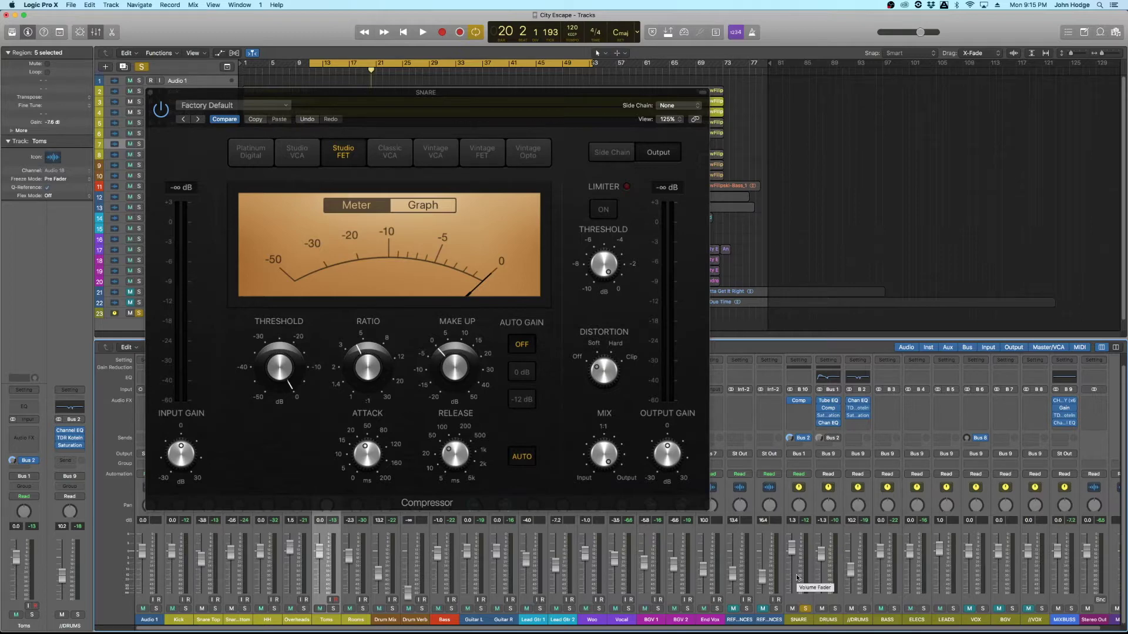
pyautogui.press('space')
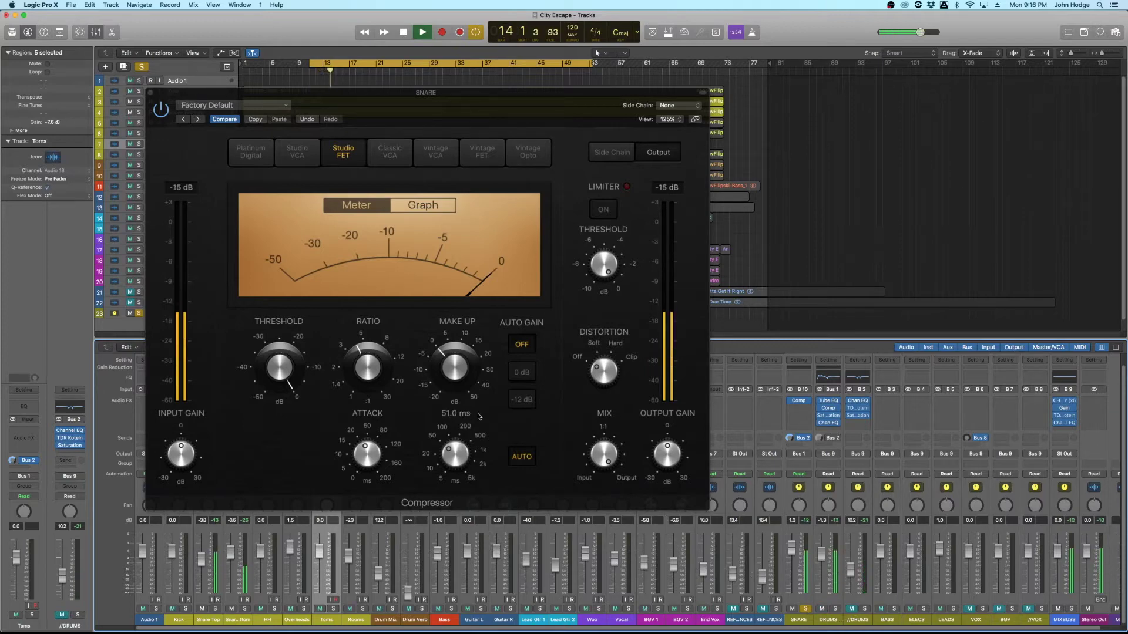
# - Lower the SNARE Compressor's threshold to slightly below -30 dB while the soloed snare plays
pyautogui.moveTo(282, 379)
pyautogui.moveTo(273, 365); pyautogui.dragTo(291, 465)
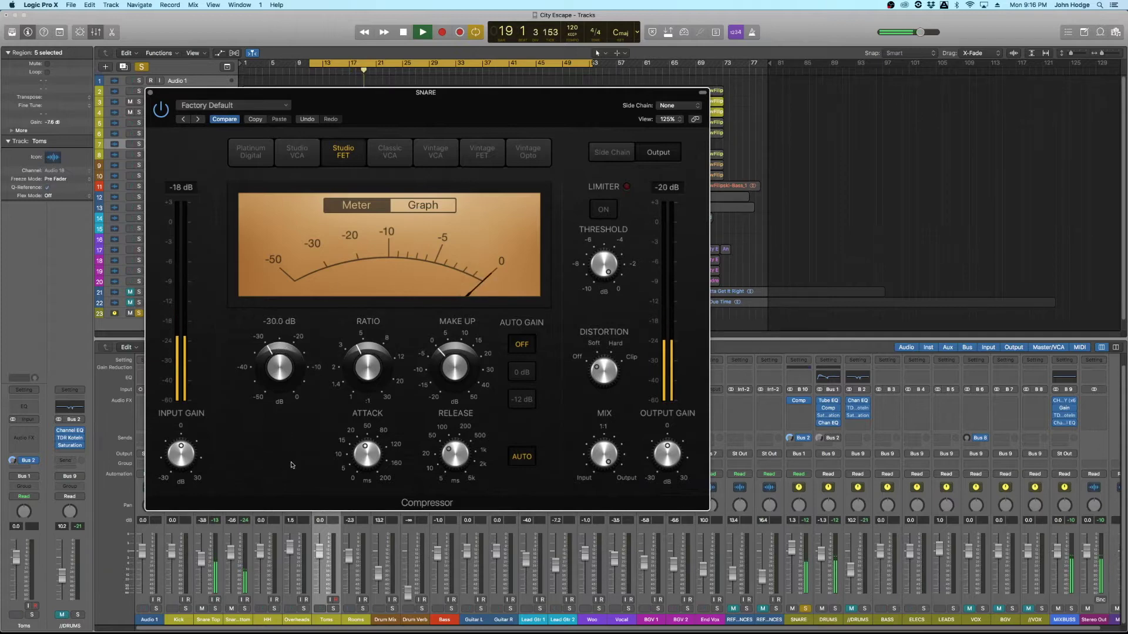
pyautogui.moveTo(291, 465); pyautogui.dragTo(295, 470)
pyautogui.moveTo(295, 478); pyautogui.dragTo(320, 483)
# - Turn off auto release, adjust the attack, and set the make-up gain to 5 dB with distortion on Soft
pyautogui.click(525, 461)
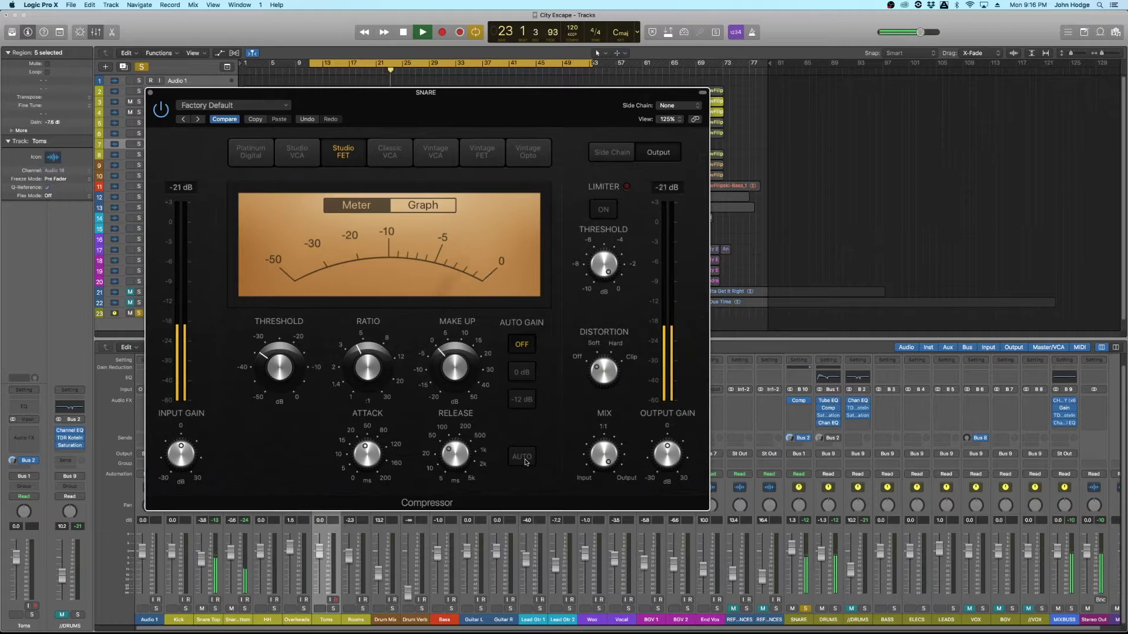
pyautogui.click(370, 453)
pyautogui.moveTo(373, 465)
pyautogui.mouseDown()
pyautogui.moveTo(380, 487)
pyautogui.moveTo(376, 448)
pyautogui.moveTo(378, 460)
pyautogui.mouseUp()
pyautogui.moveTo(458, 370); pyautogui.dragTo(454, 355)
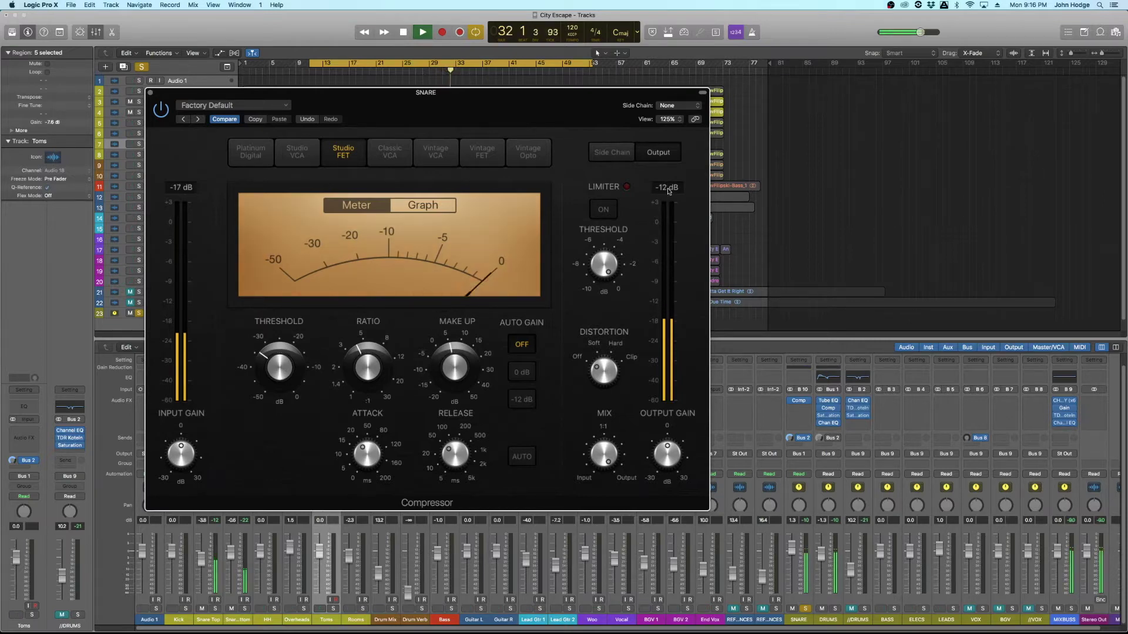
pyautogui.moveTo(663, 451)
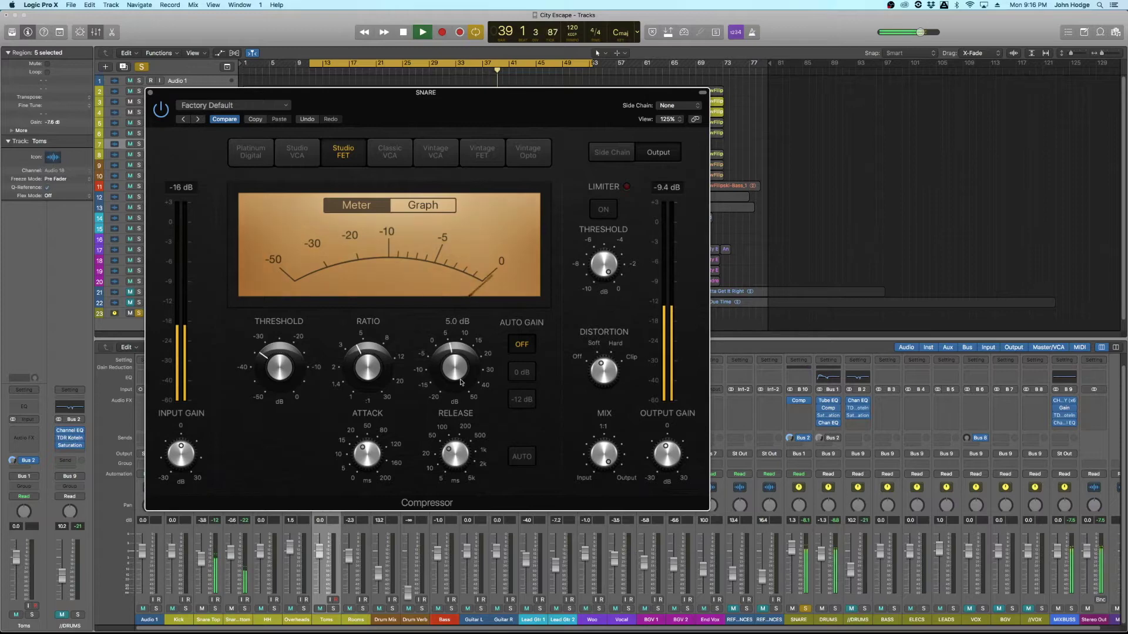
# - Compare auto release on and off, leave it on, and set the release time to about 36 ms
pyautogui.click(520, 457)
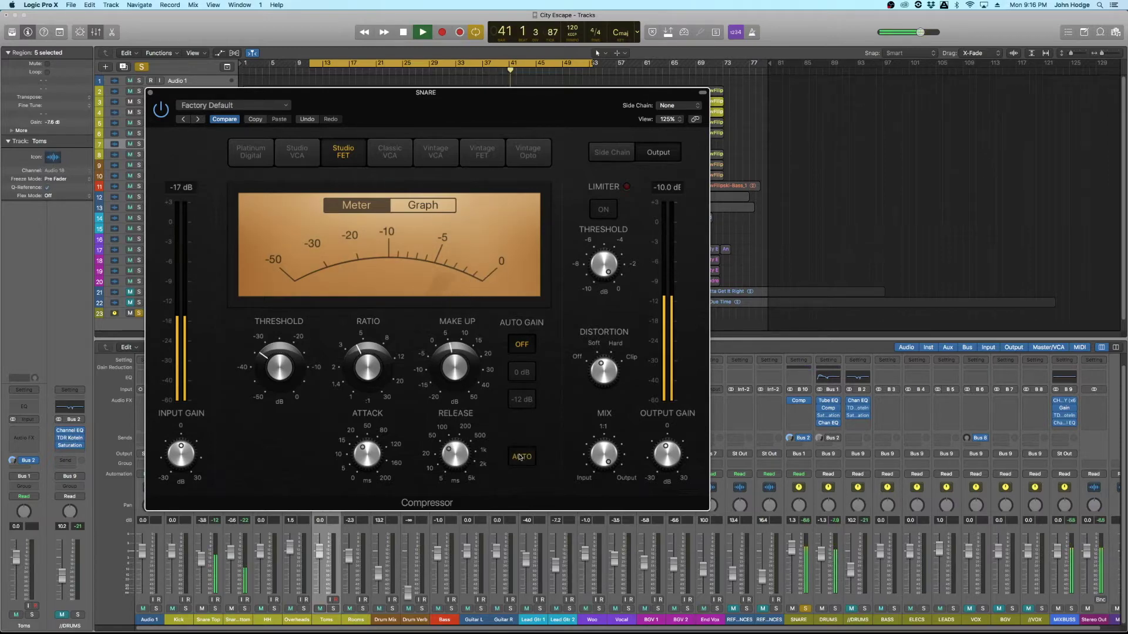
pyautogui.click(520, 457)
pyautogui.click(520, 457)
pyautogui.click(520, 457)
pyautogui.click(520, 457)
pyautogui.moveTo(455, 454)
pyautogui.mouseDown()
pyautogui.moveTo(464, 487)
pyautogui.moveTo(459, 445)
pyautogui.mouseUp()
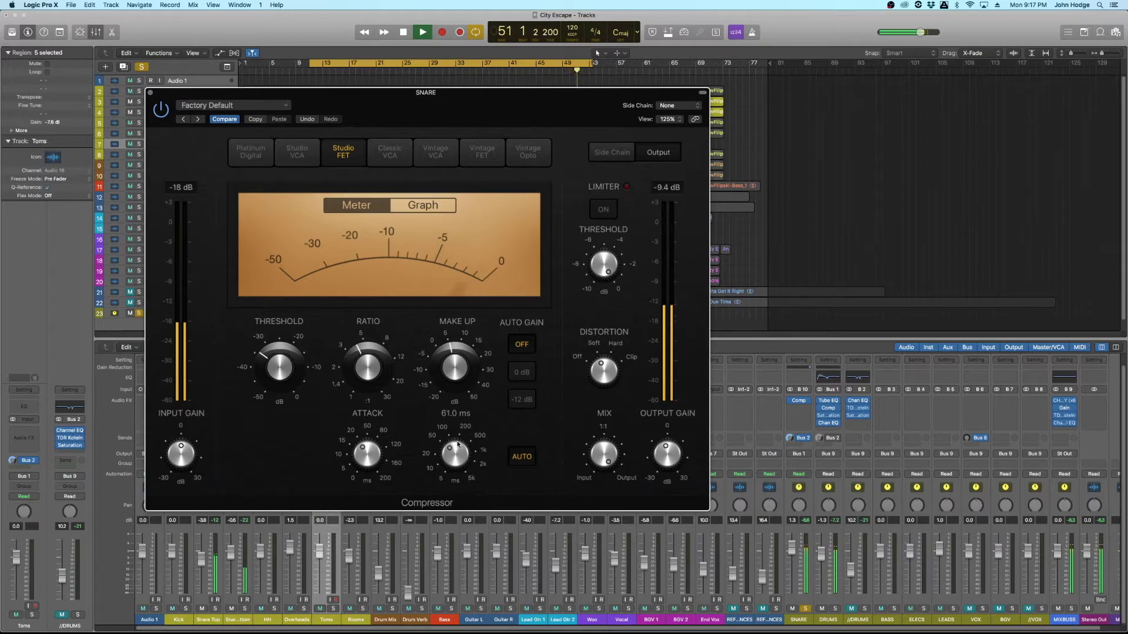
pyautogui.moveTo(459, 445); pyautogui.dragTo(457, 449)
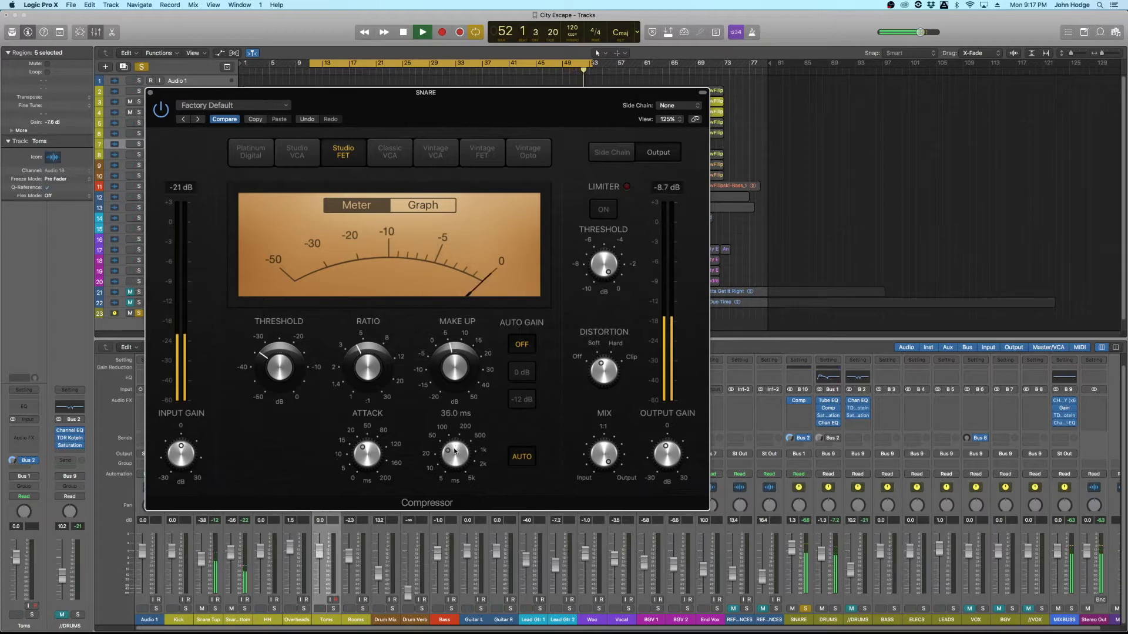
# - Replay the soloed snare, compare the Compressor's input and output levels, and try an output gain adjustment
pyautogui.press('space')
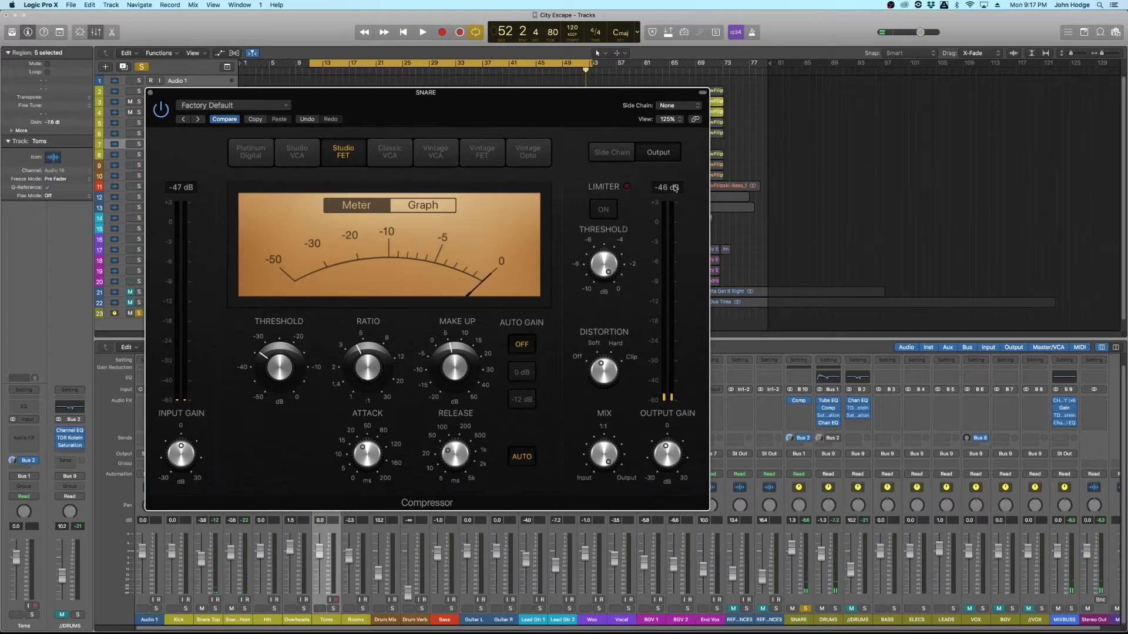
pyautogui.press('space')
pyautogui.moveTo(659, 447)
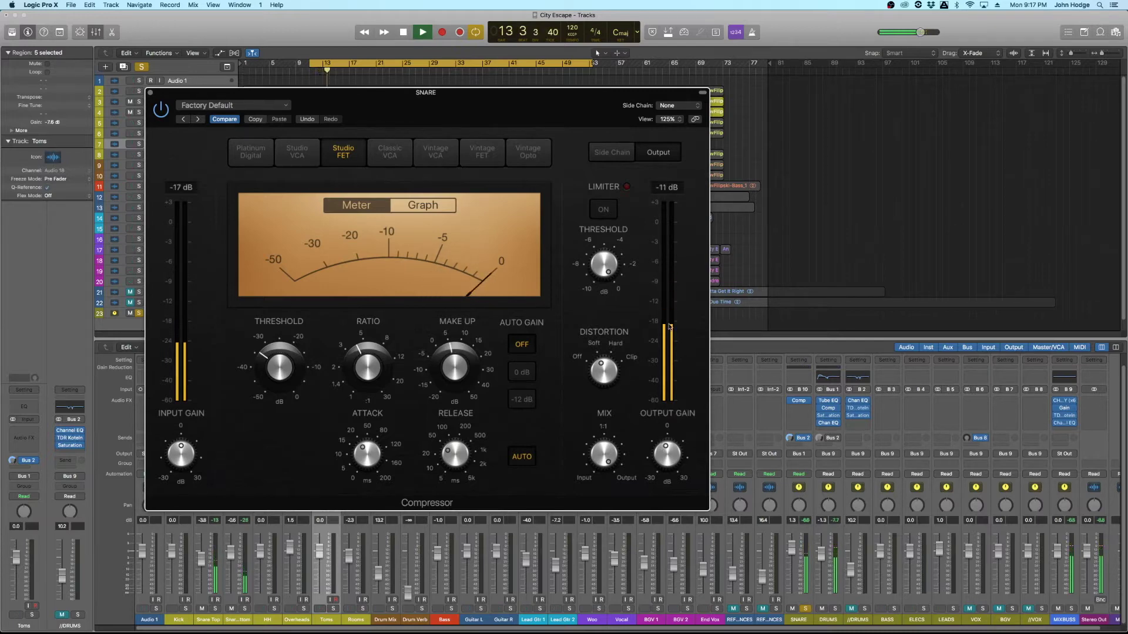
pyautogui.press('space')
pyautogui.moveTo(665, 451); pyautogui.dragTo(664, 459)
pyautogui.press('space')
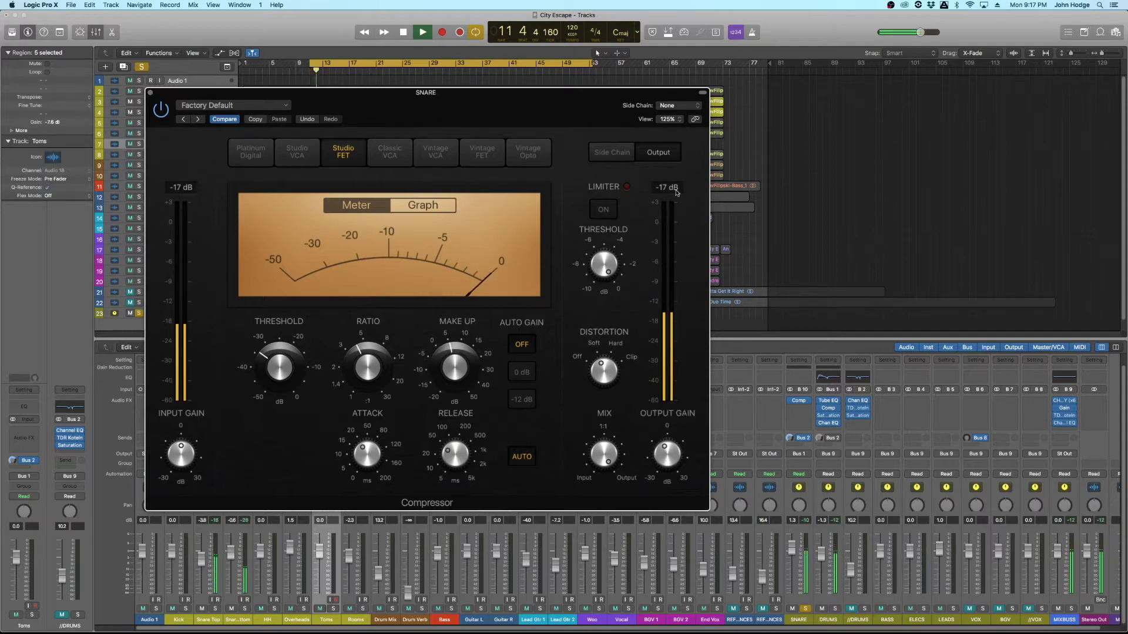
pyautogui.press('space')
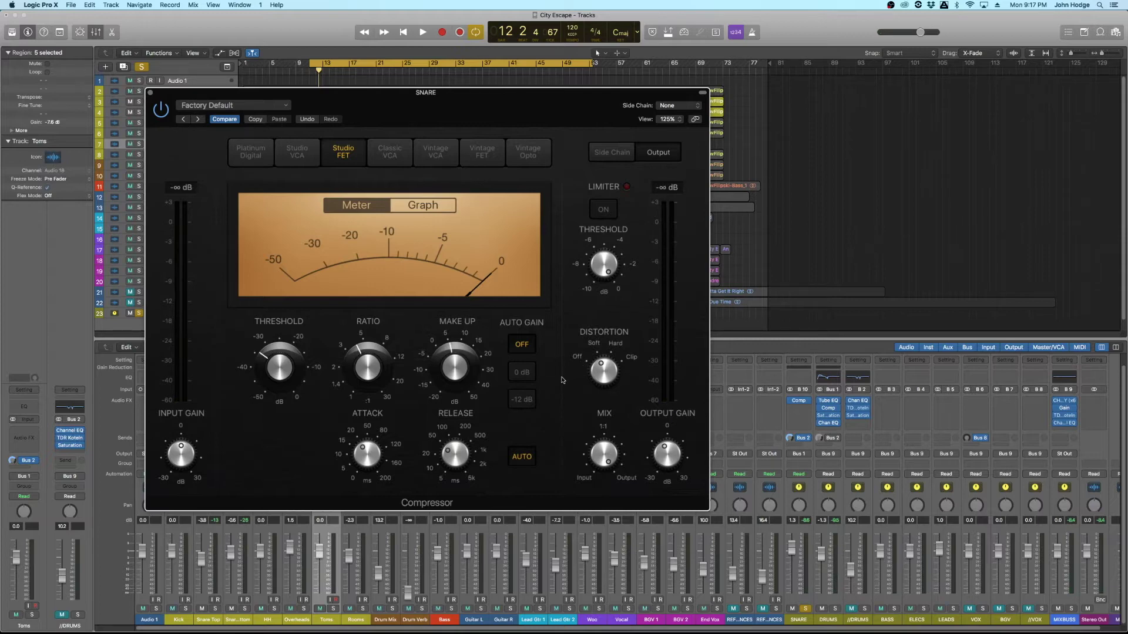
# - Review the Compressor's threshold, attack and make-up settings and audition the soloed snare with the compression bypassed and active
pyautogui.moveTo(309, 359)
pyautogui.moveTo(368, 457)
pyautogui.moveTo(463, 351)
pyautogui.press('space')
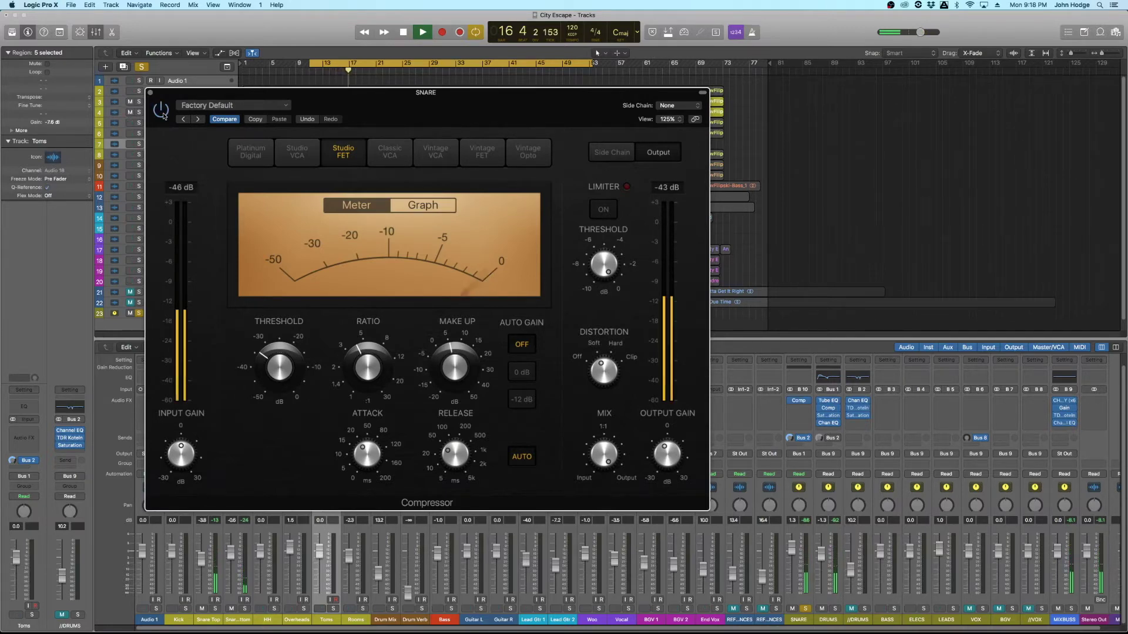
pyautogui.press('space')
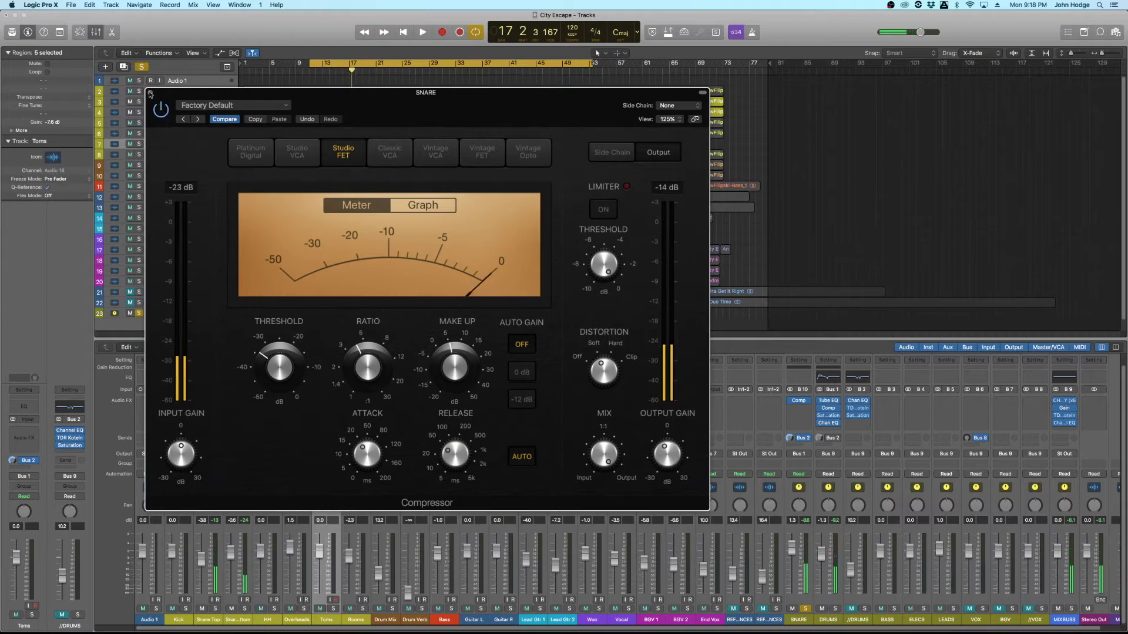
# - Close the Compressor, unsolo the SNARE bus and set its fader to about 0.6 dB while the full mix plays
pyautogui.press('super+w')
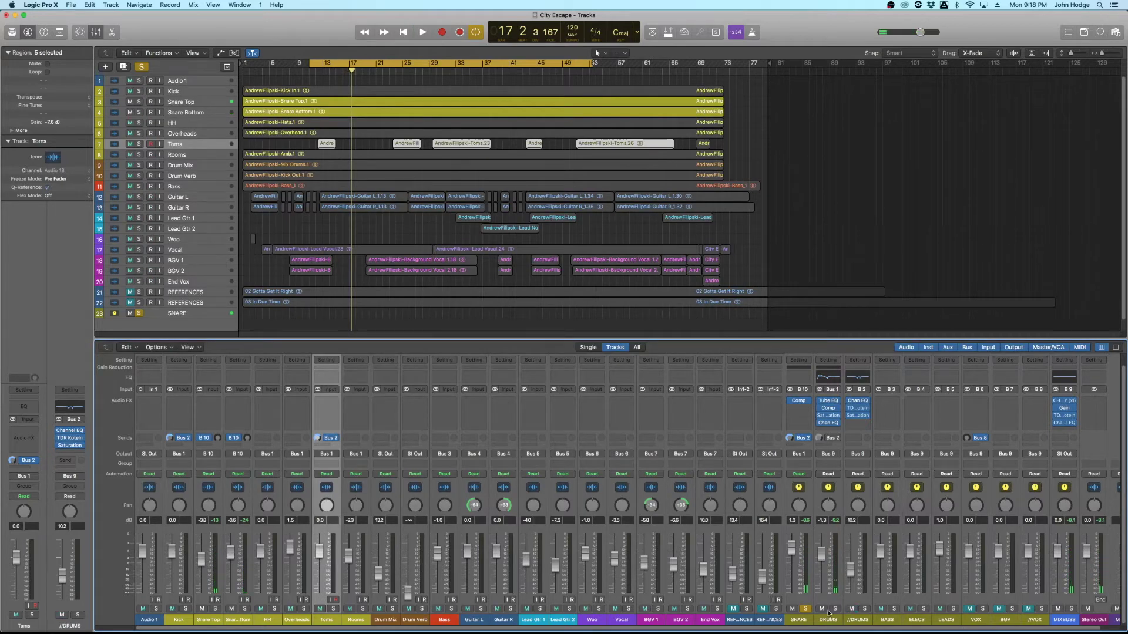
pyautogui.click(804, 609)
pyautogui.press('space')
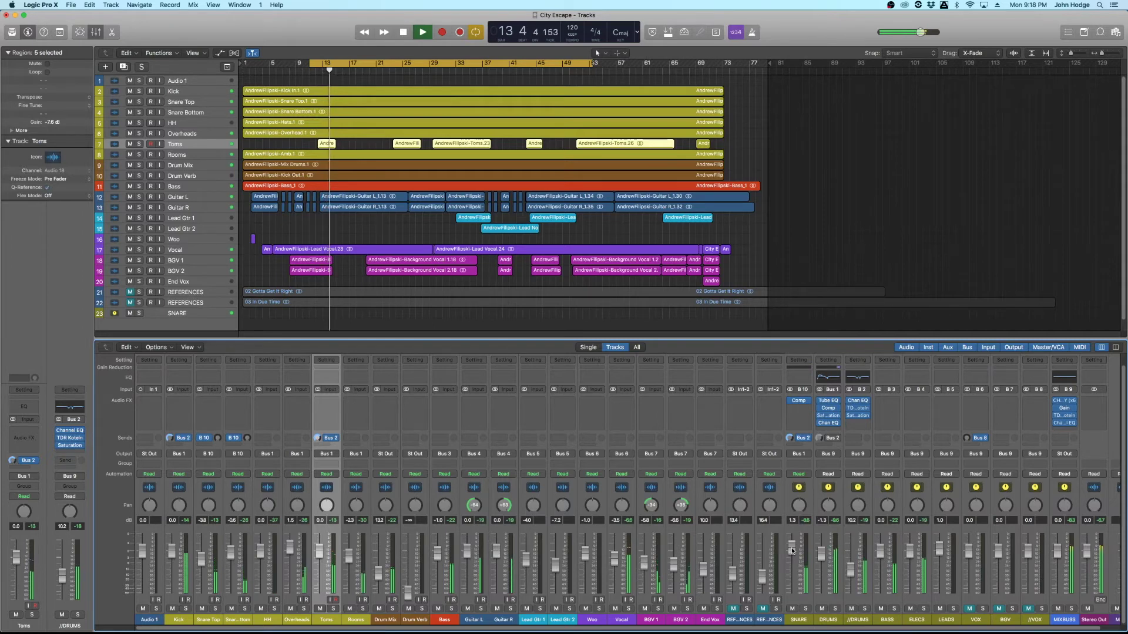
pyautogui.moveTo(792, 551); pyautogui.dragTo(790, 553)
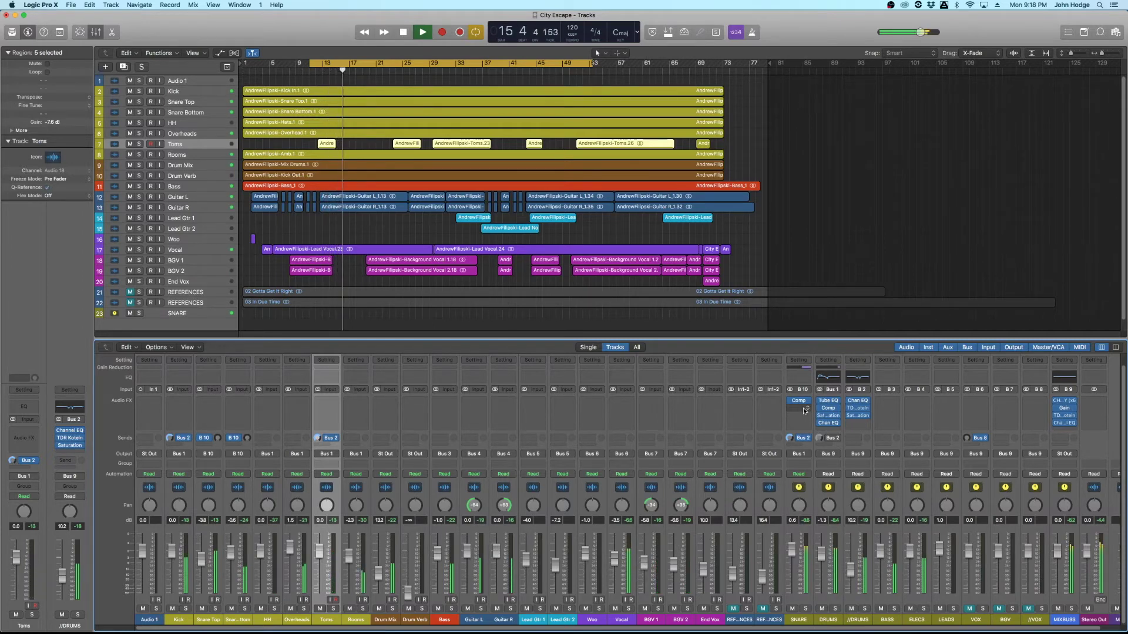
# - Insert a Channel EQ on the SNARE bus, center its window, and set the high shelf's frequency to 10200 Hz
pyautogui.doubleClick(798, 377)
pyautogui.moveTo(253, 55); pyautogui.dragTo(457, 236)
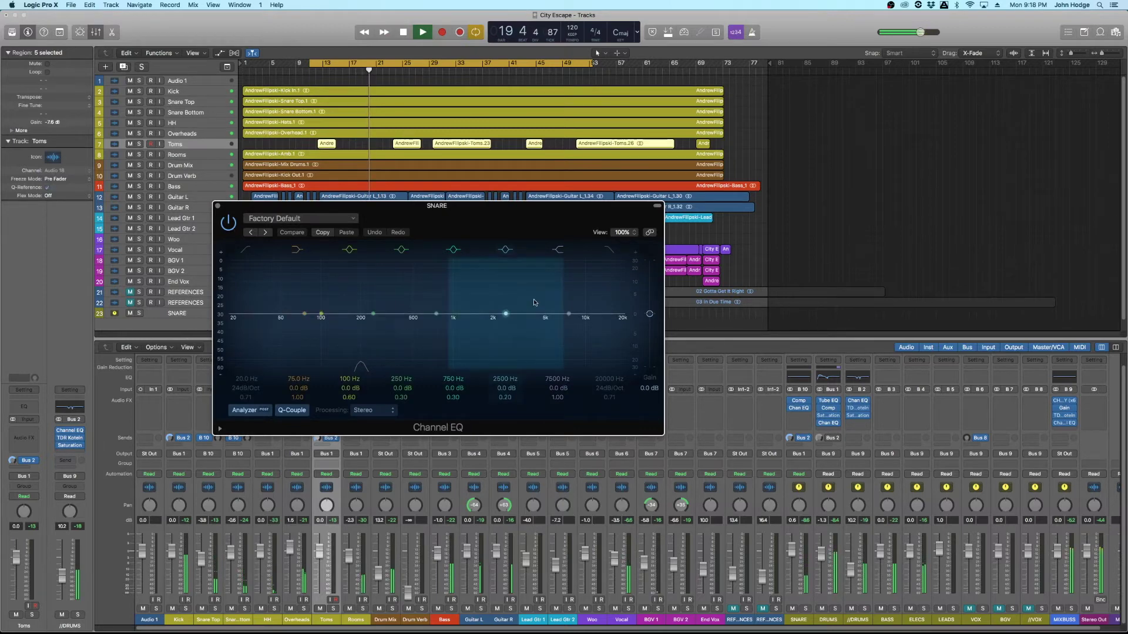
pyautogui.press('space')
pyautogui.moveTo(568, 314); pyautogui.dragTo(586, 316)
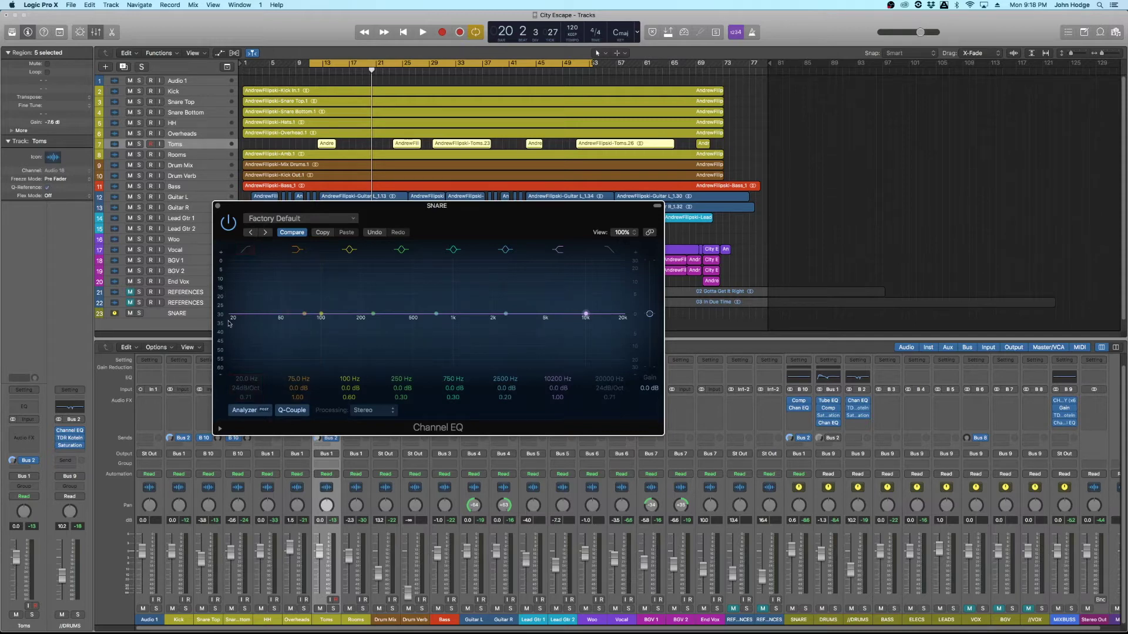
# - Enable the low cut on the SNARE Channel EQ and try its frequency at 75 Hz and about 42 Hz
pyautogui.press('space')
pyautogui.click(245, 255)
pyautogui.moveTo(247, 379); pyautogui.dragTo(265, 254)
pyautogui.press('space')
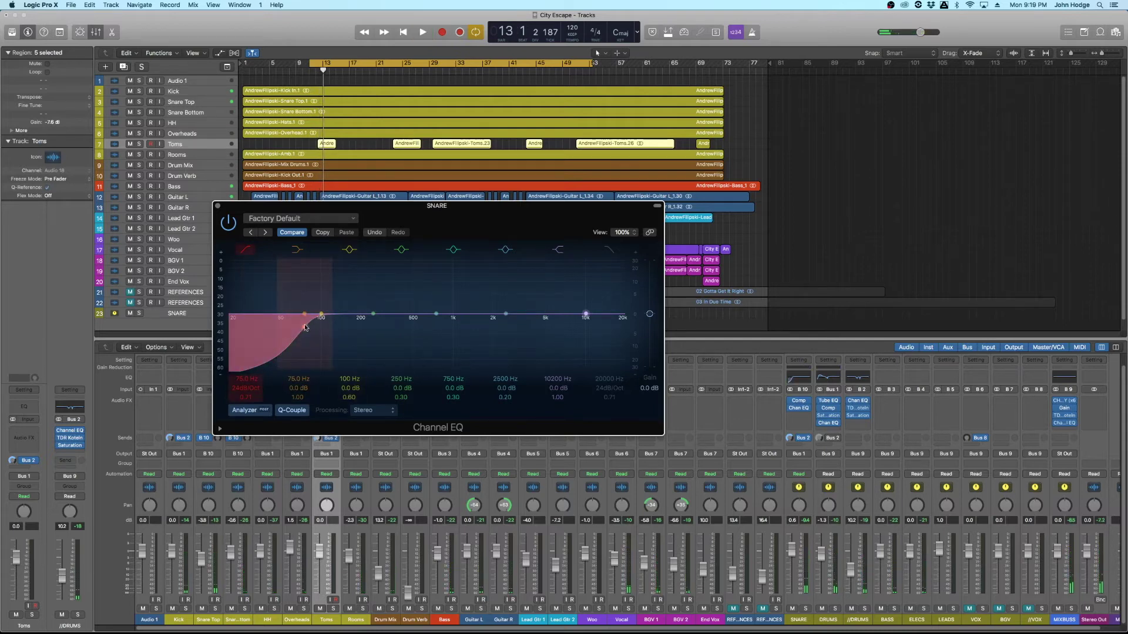
pyautogui.moveTo(306, 331); pyautogui.dragTo(269, 332)
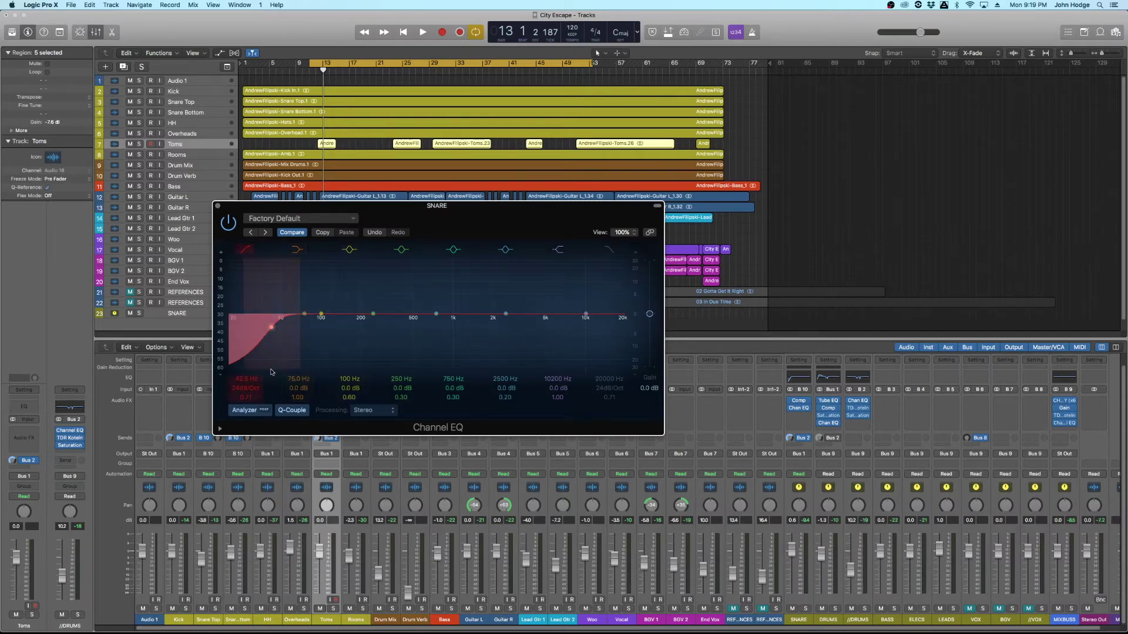
# - Set the low cut to about 96 Hz with an 18 dB/Oct slope while checking it in the full mix
pyautogui.press('space')
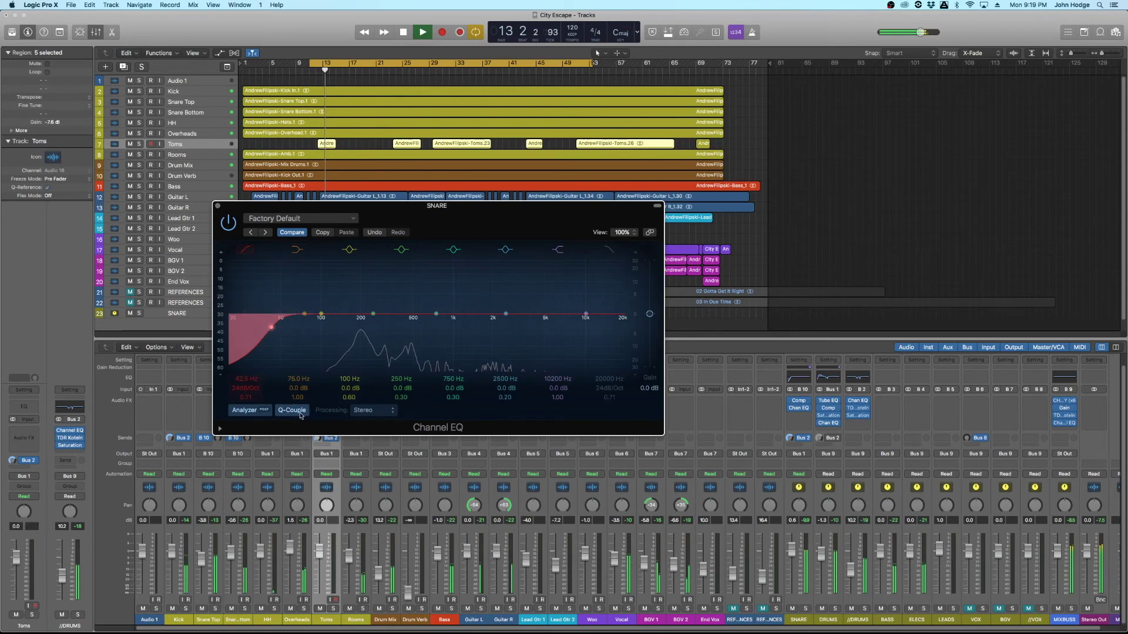
pyautogui.press('space')
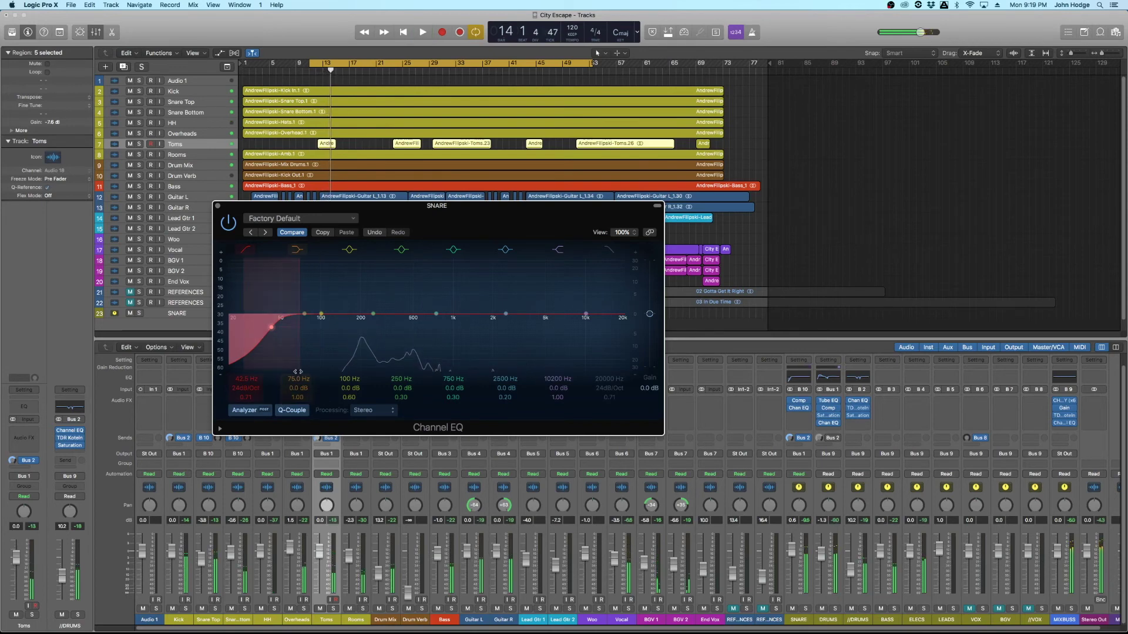
pyautogui.moveTo(253, 379); pyautogui.dragTo(252, 364)
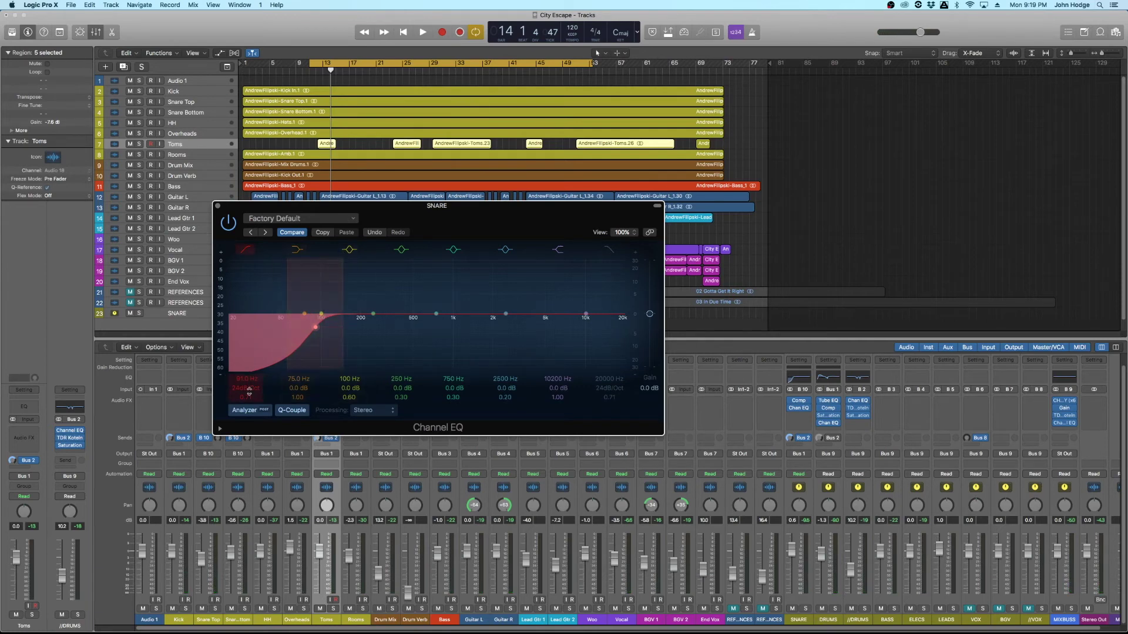
pyautogui.moveTo(250, 391); pyautogui.dragTo(250, 392)
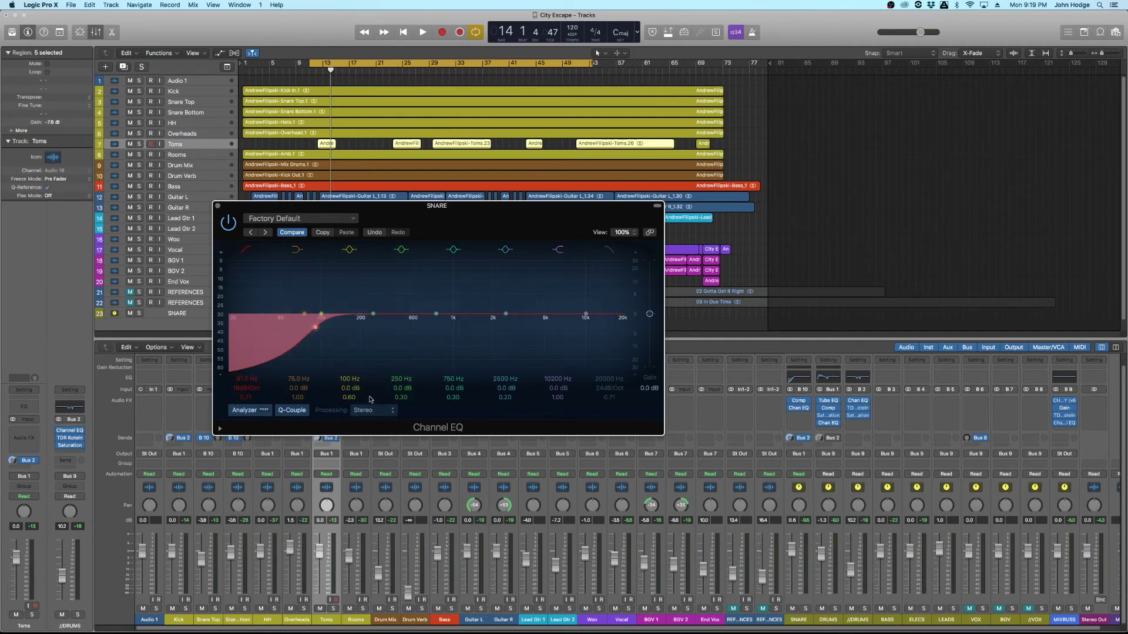
pyautogui.press('space')
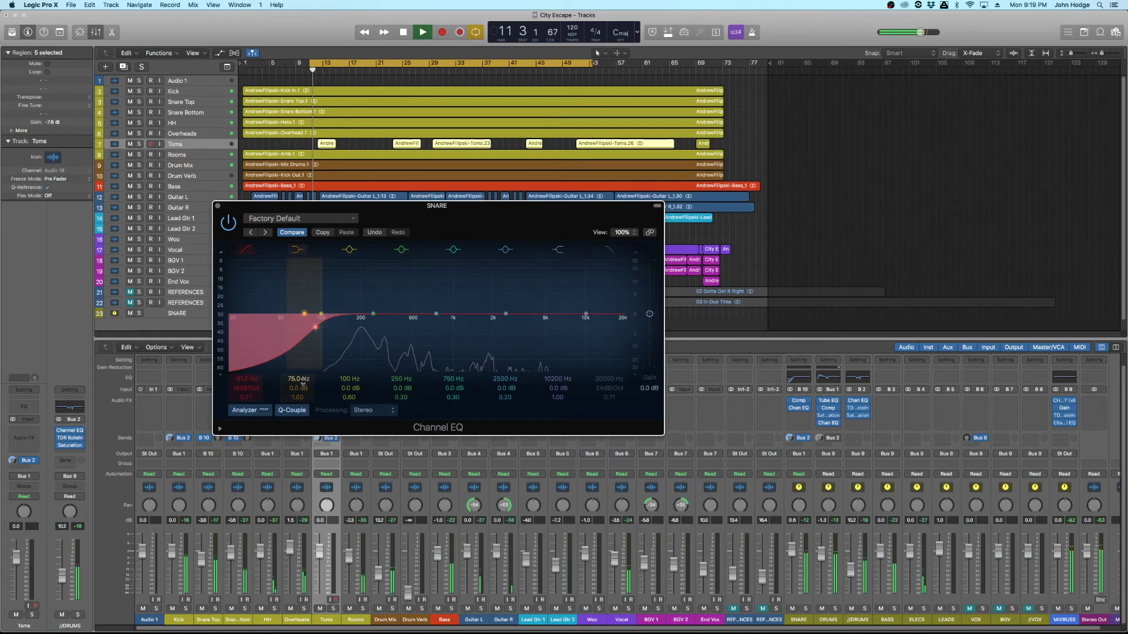
pyautogui.moveTo(245, 380); pyautogui.dragTo(245, 377)
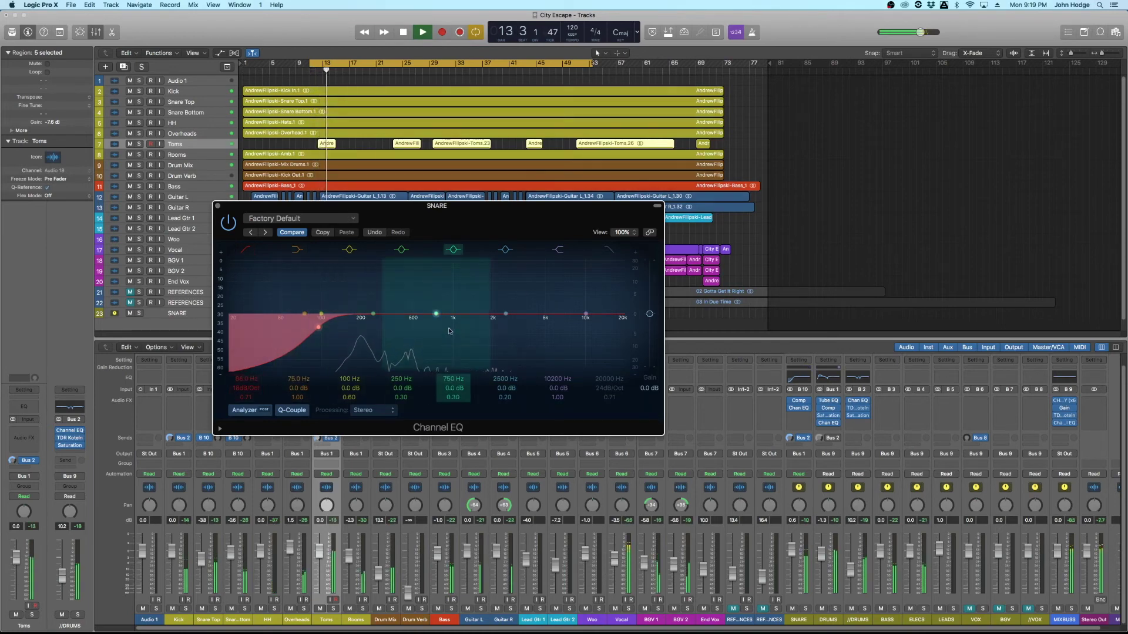
# - Switch off the 10200 Hz high-shelf band and audition the SNARE Channel EQ in the full mix
pyautogui.press('space')
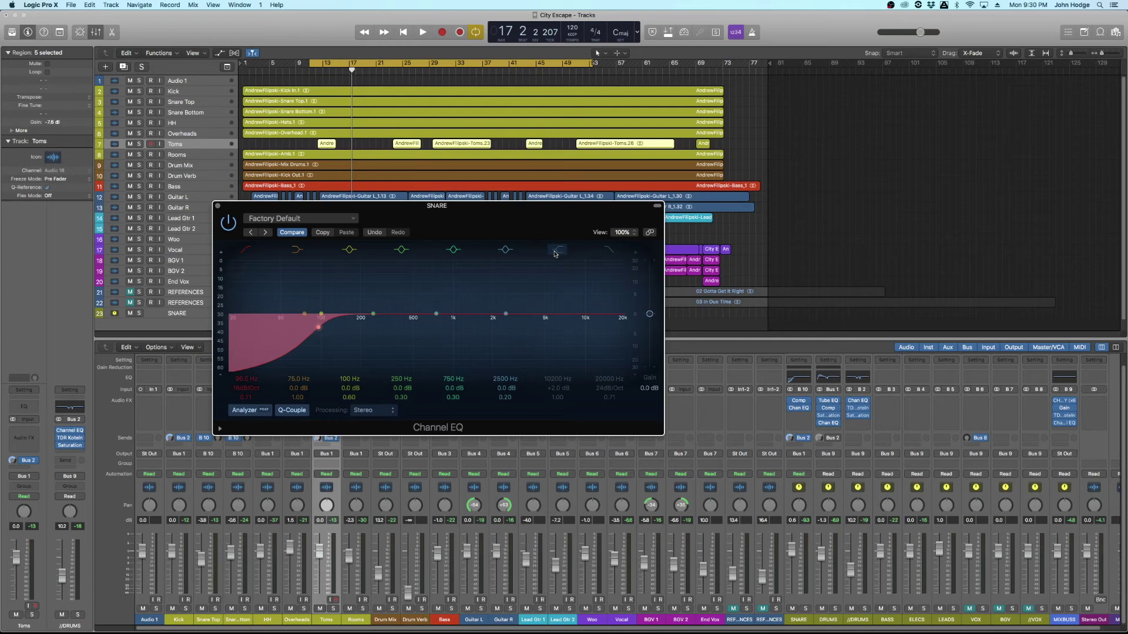
pyautogui.press('space')
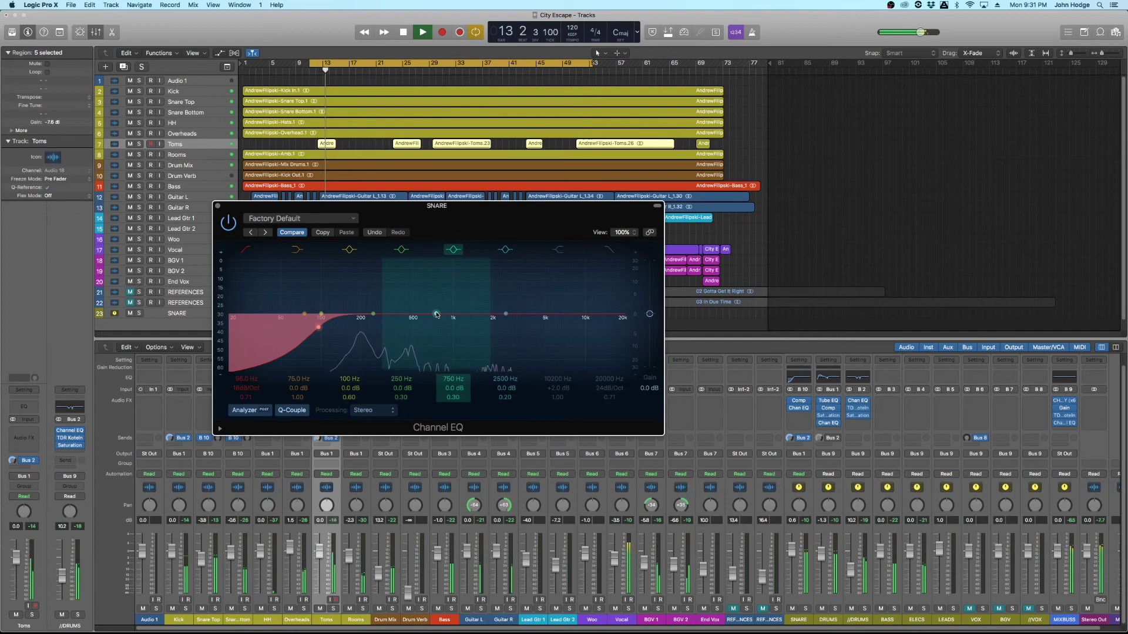
pyautogui.press('space')
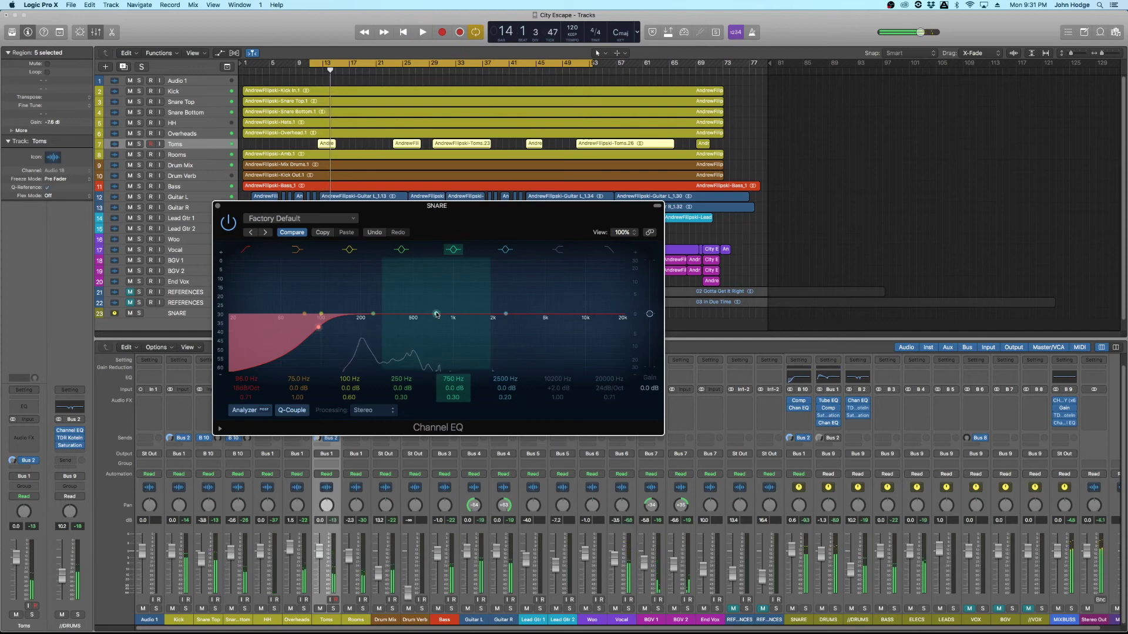
# - Sweep the 750 Hz band to 430 Hz with a 13 dB boost at Q 1.80, and turn it into a cut of about 2 dB
pyautogui.moveTo(435, 315); pyautogui.dragTo(413, 283)
pyautogui.moveTo(450, 397); pyautogui.dragTo(453, 380)
pyautogui.press('space')
pyautogui.press('space')
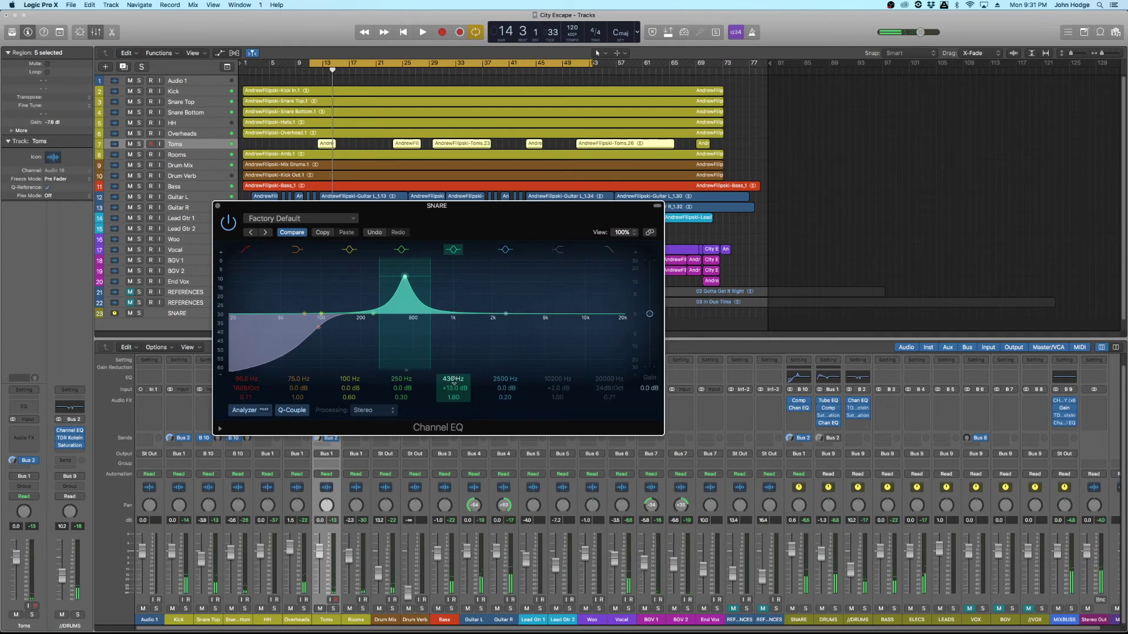
pyautogui.moveTo(452, 388); pyautogui.dragTo(453, 430)
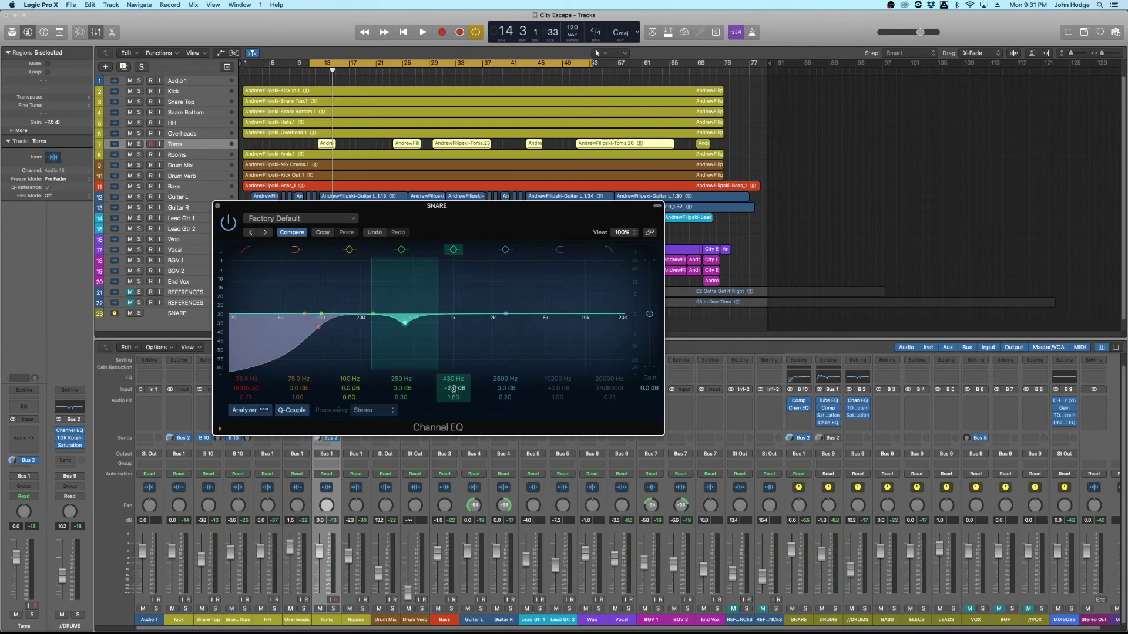
# - Retune the SNARE EQ during playback to a 71 Hz low cut, a 0.5 dB boost at 200 Hz and the midrange cut at about 475 Hz
pyautogui.press('space')
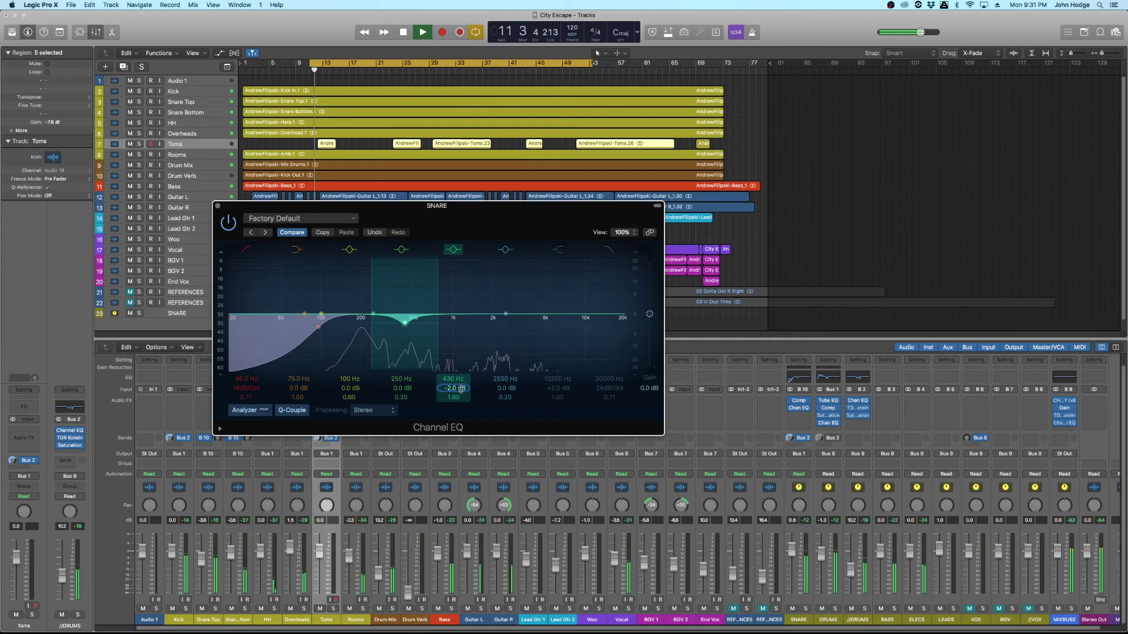
pyautogui.moveTo(453, 376); pyautogui.dragTo(452, 372)
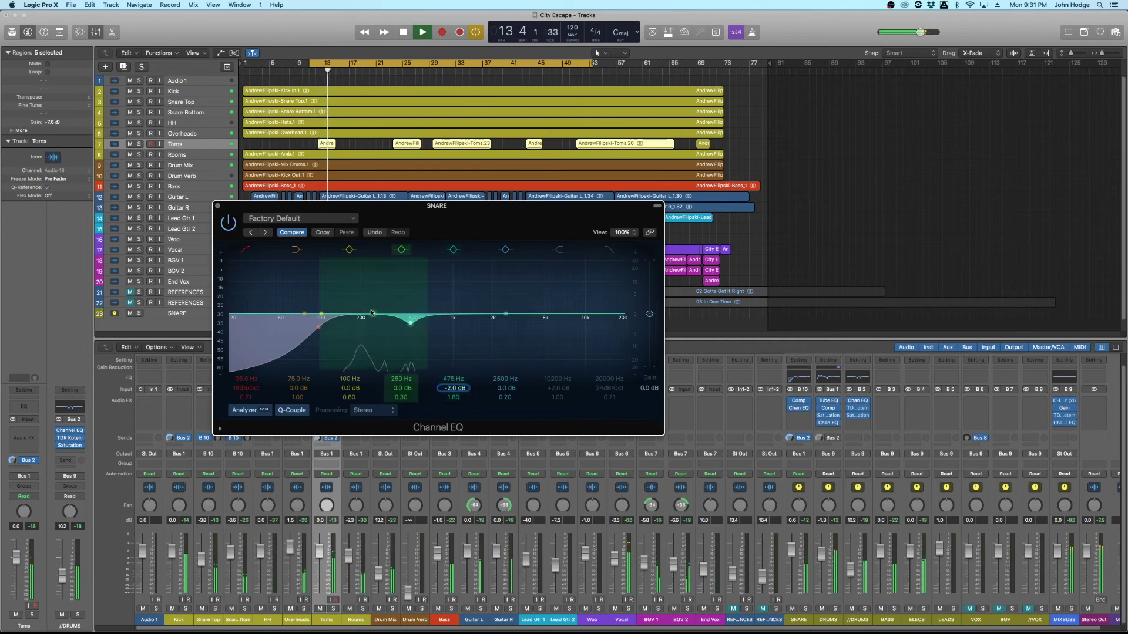
pyautogui.moveTo(373, 314); pyautogui.dragTo(360, 313)
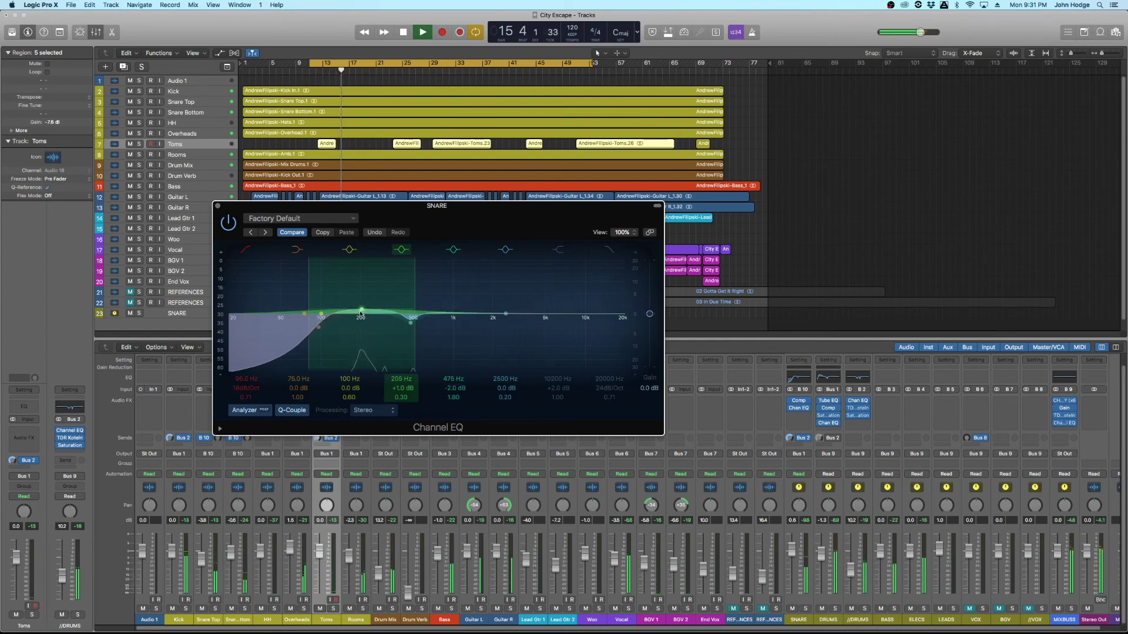
pyautogui.moveTo(360, 312); pyautogui.dragTo(301, 332)
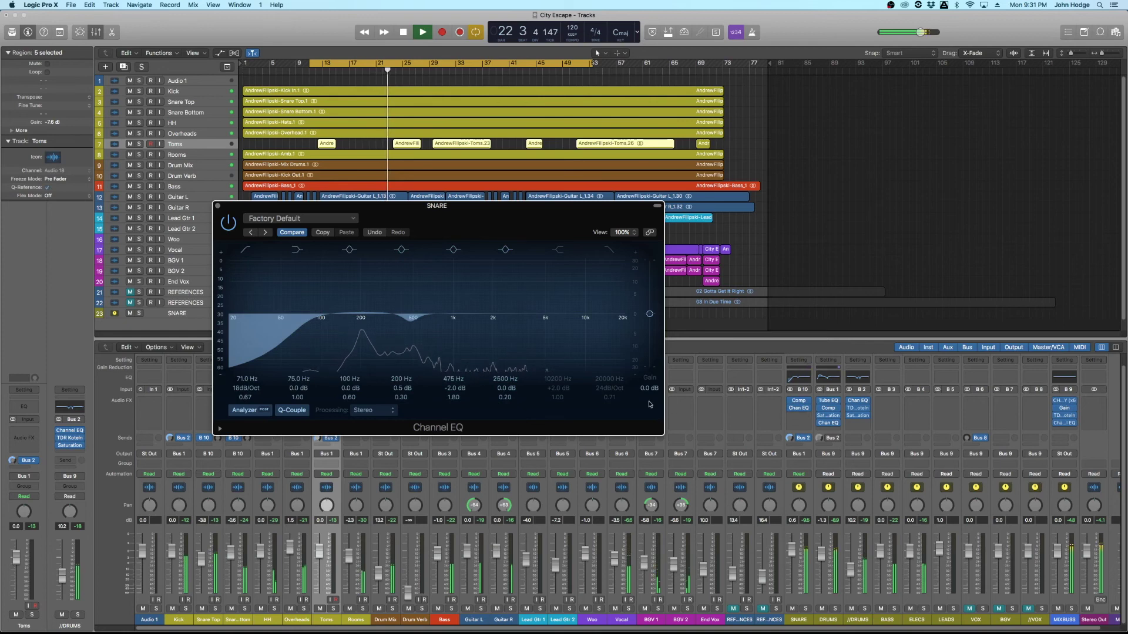
# - Try a 2 dB low-shelf boost at 205, 200 and about 120 Hz, and switch off both the shelf and the 200 Hz band
pyautogui.moveTo(337, 316); pyautogui.dragTo(366, 312)
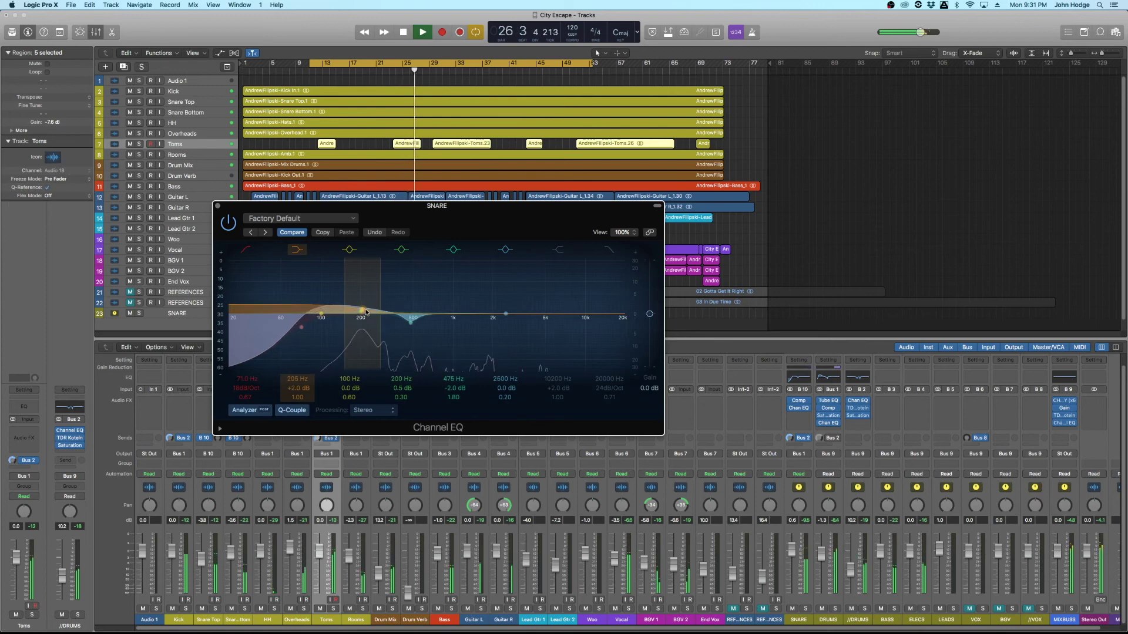
pyautogui.moveTo(366, 311); pyautogui.dragTo(364, 312)
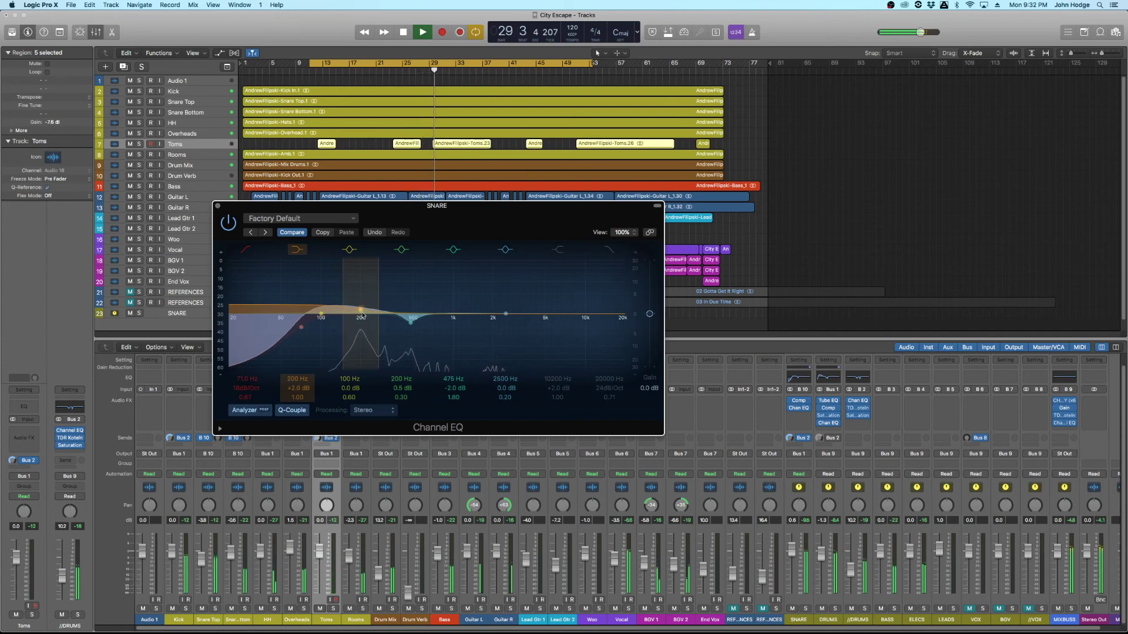
pyautogui.moveTo(361, 310); pyautogui.dragTo(327, 309)
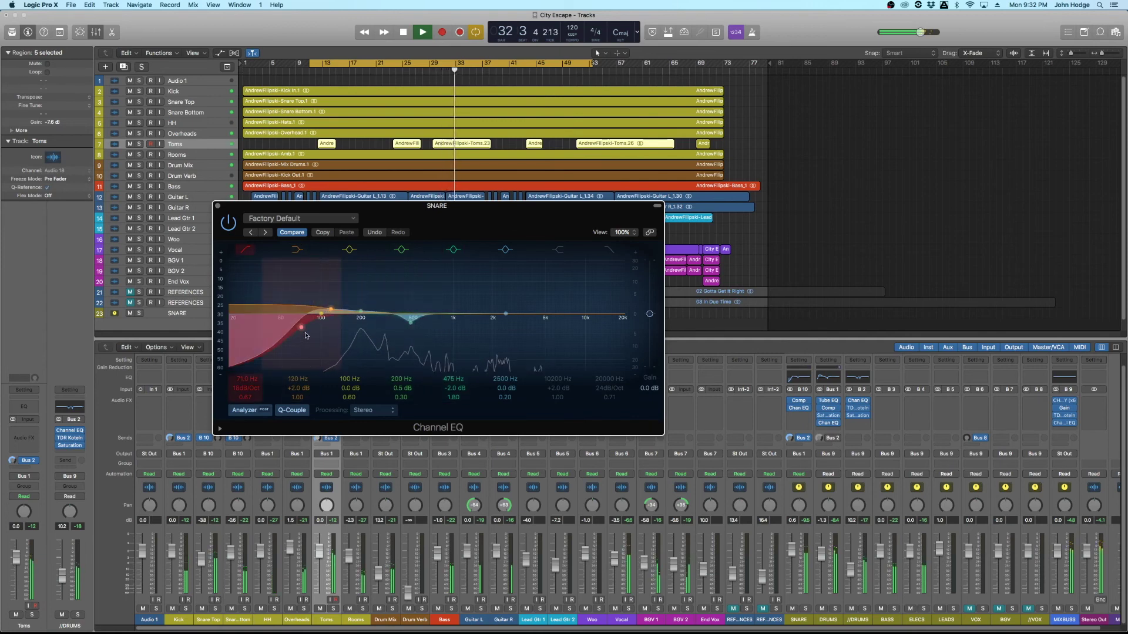
pyautogui.click(297, 249)
pyautogui.click(400, 250)
# - Deepen the midrange cut to -4.5 dB at 490 Hz with a Q of 1.40, and stop playback
pyautogui.moveTo(453, 398)
pyautogui.mouseDown()
pyautogui.moveTo(453, 409)
pyautogui.moveTo(453, 376)
pyautogui.mouseUp()
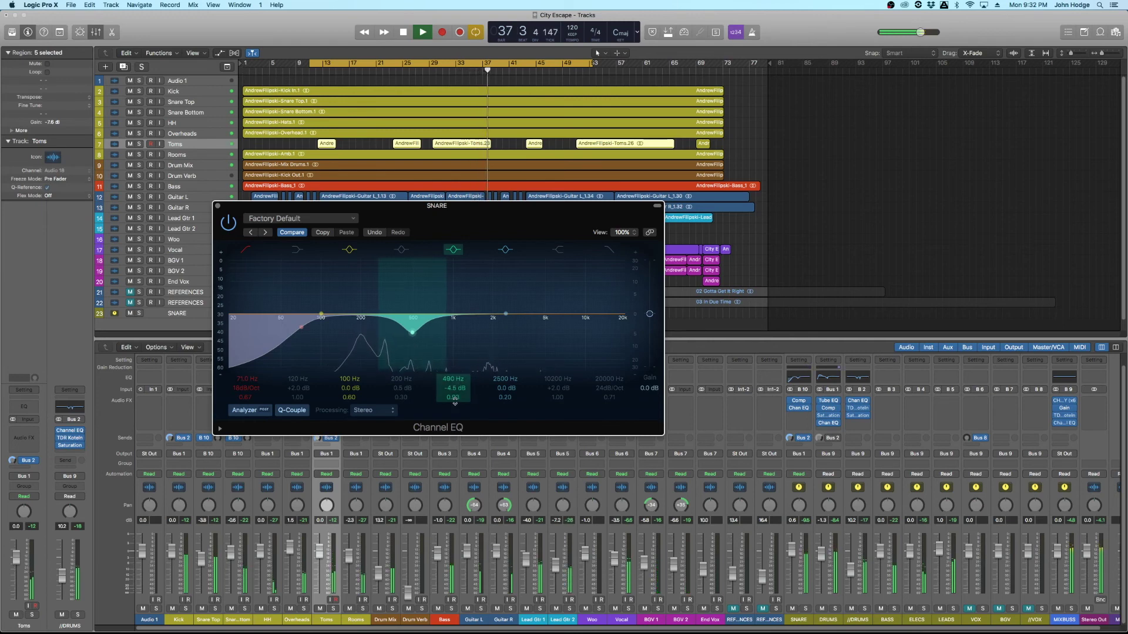
pyautogui.moveTo(452, 399); pyautogui.dragTo(453, 388)
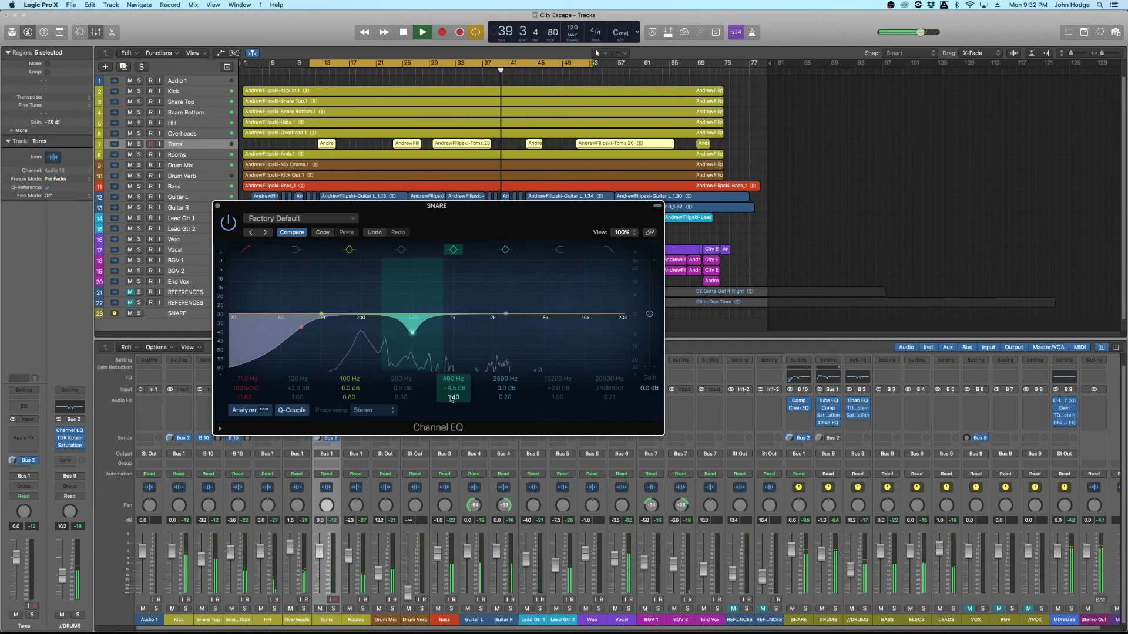
pyautogui.press('space')
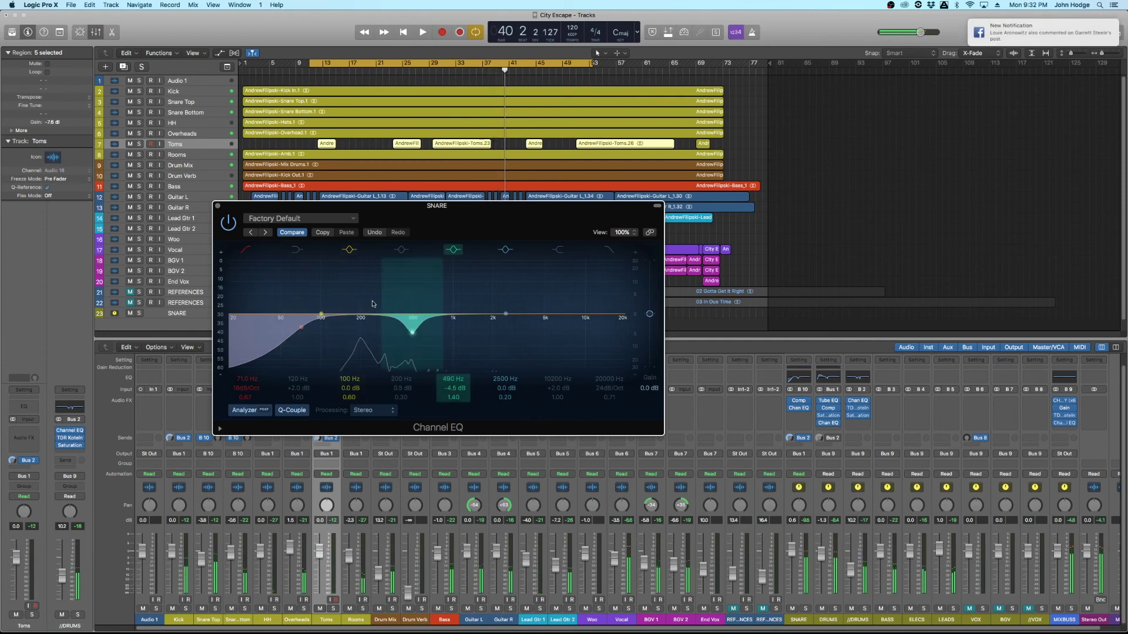